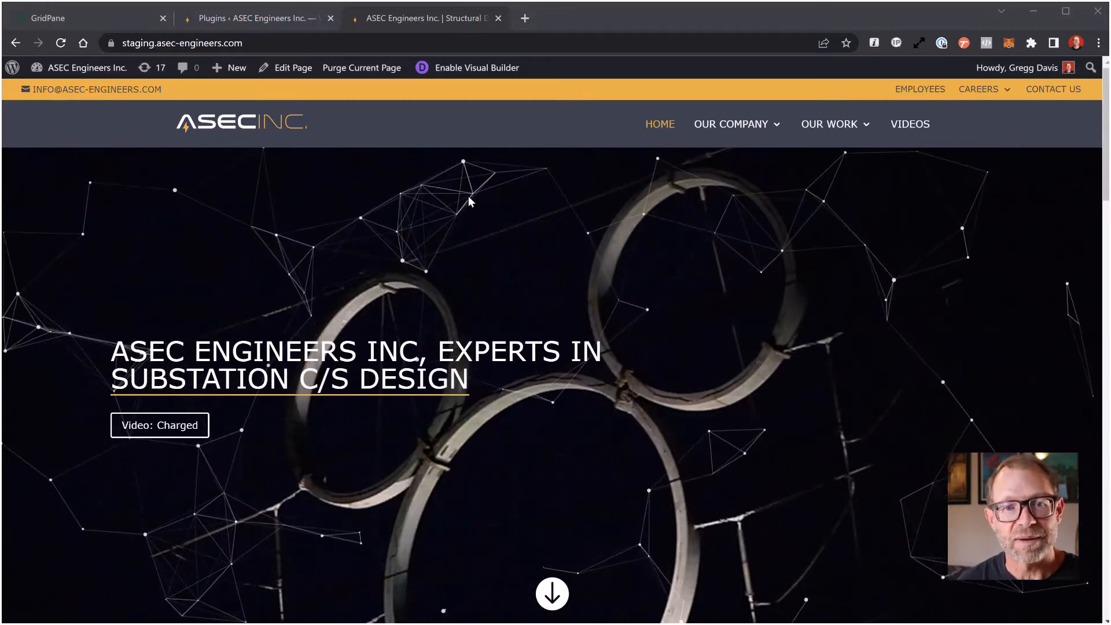
double_click(442, 225)
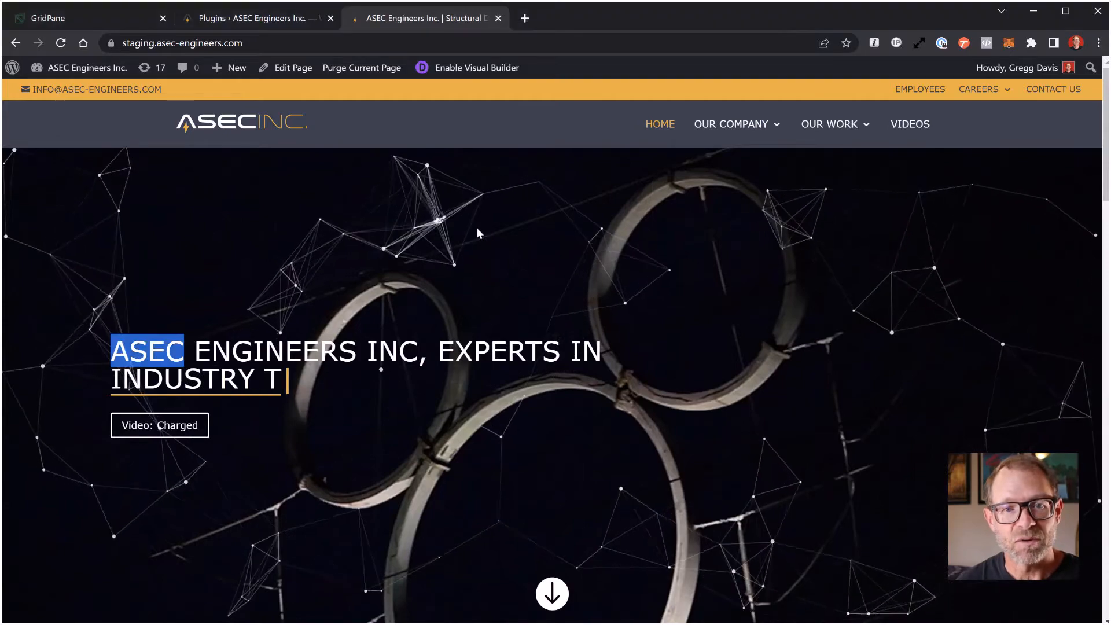
double_click(544, 270)
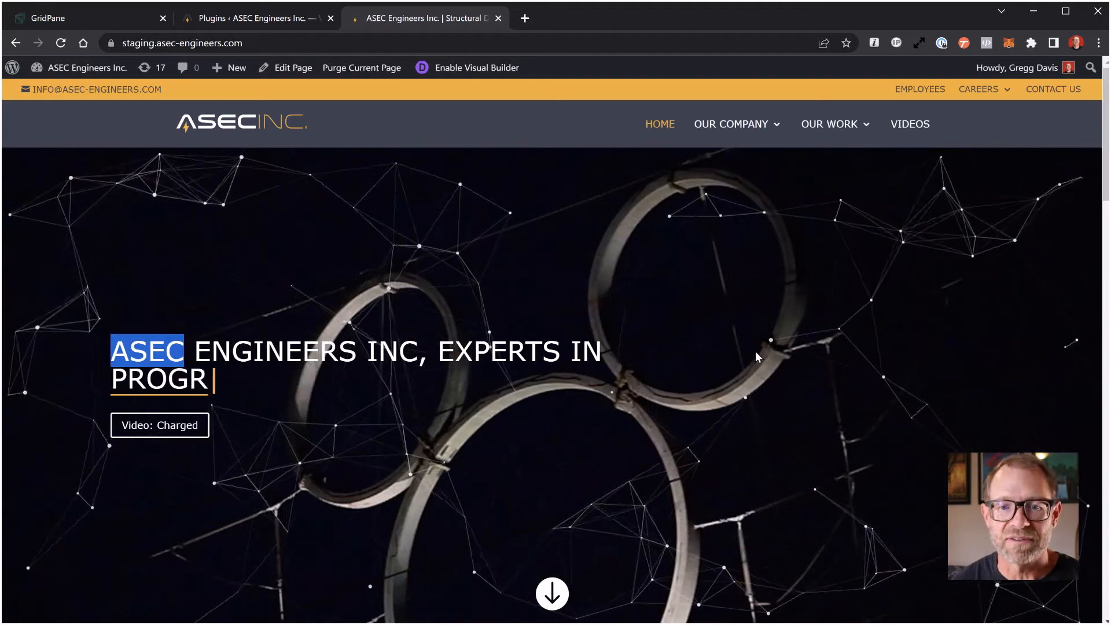
left_click(485, 560)
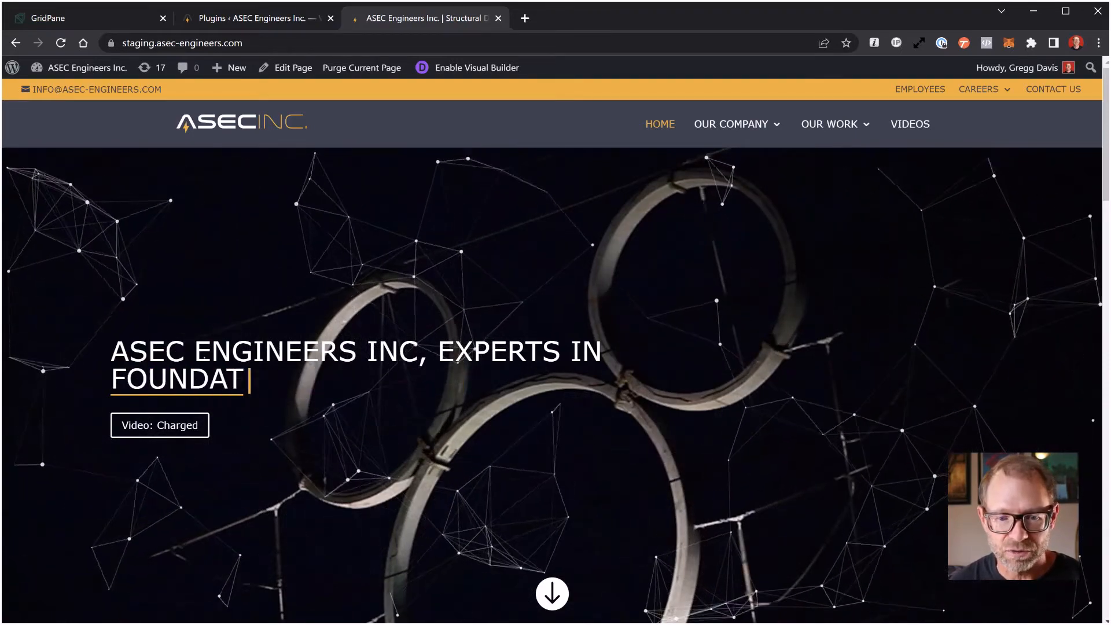
Switch to Adobe Acrobat and review the home page design in ASEC-Web-Home-2022-09-14.pdf from the hero down to the quote section.
key("alt+Tab")
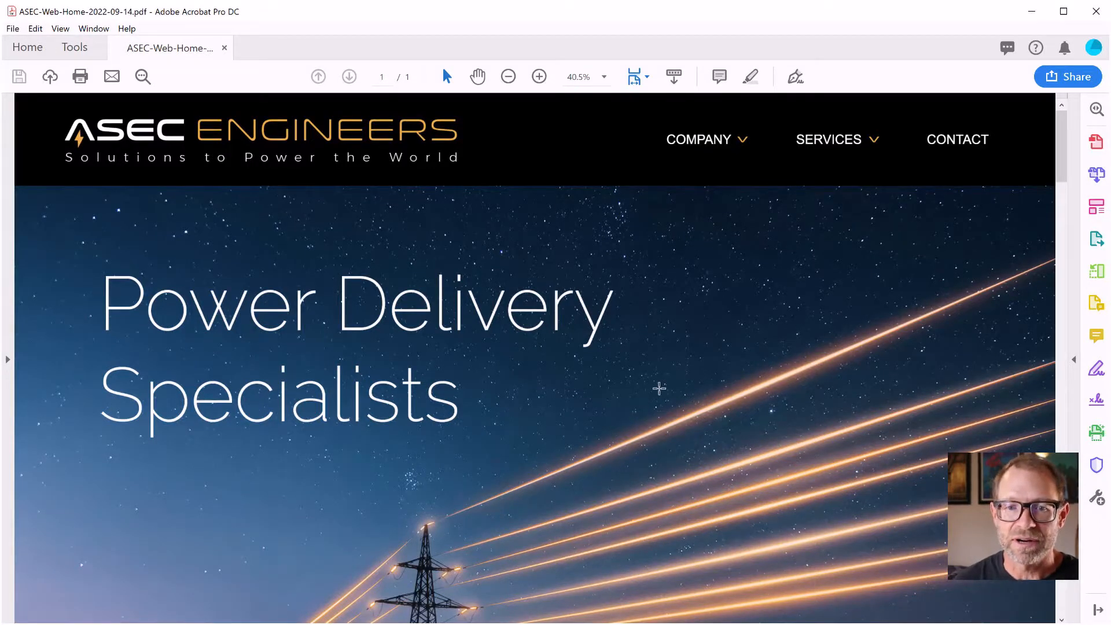
scroll(659, 388, "down", 1)
scroll(659, 388, "down", 6)
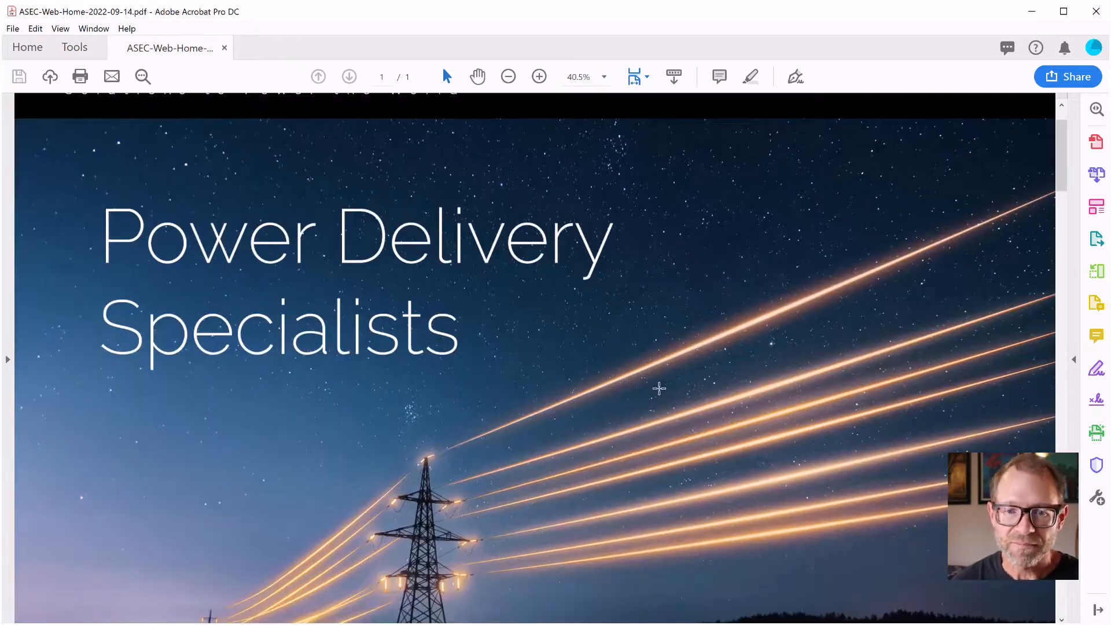
scroll(660, 388, "down", 1)
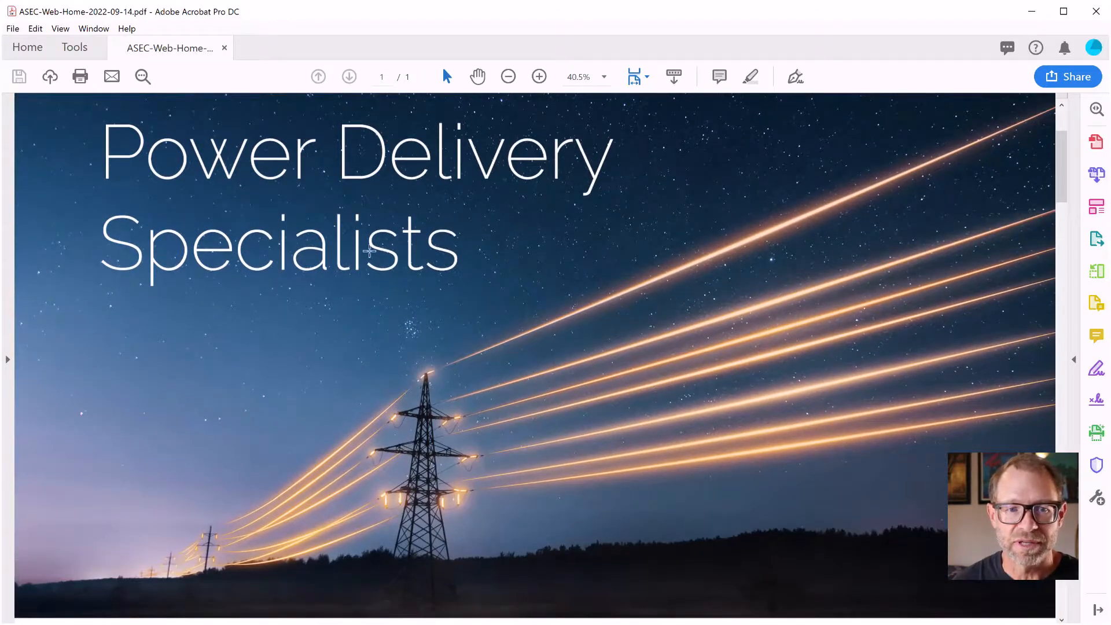
scroll(605, 326, "down", 15)
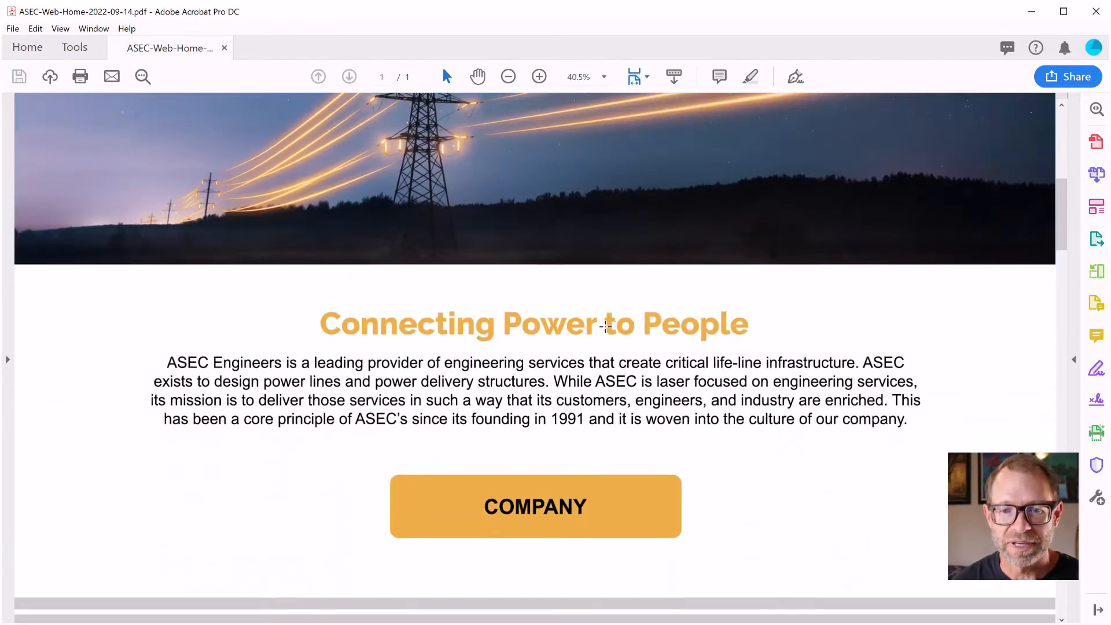
scroll(605, 326, "down", 18)
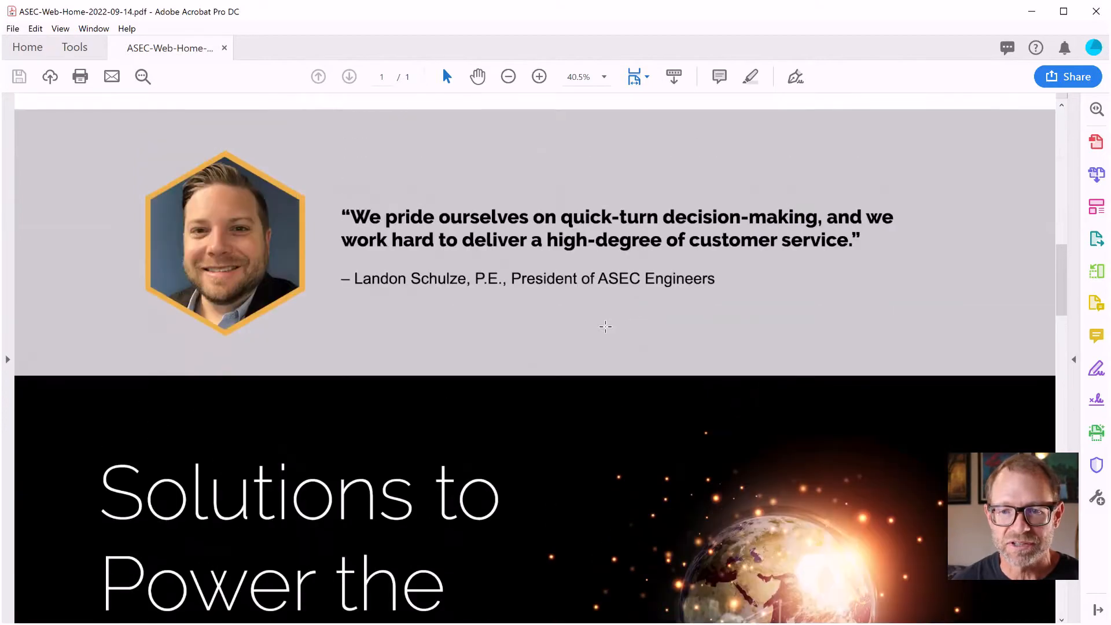
scroll(606, 326, "up", 20)
scroll(606, 326, "up", 2)
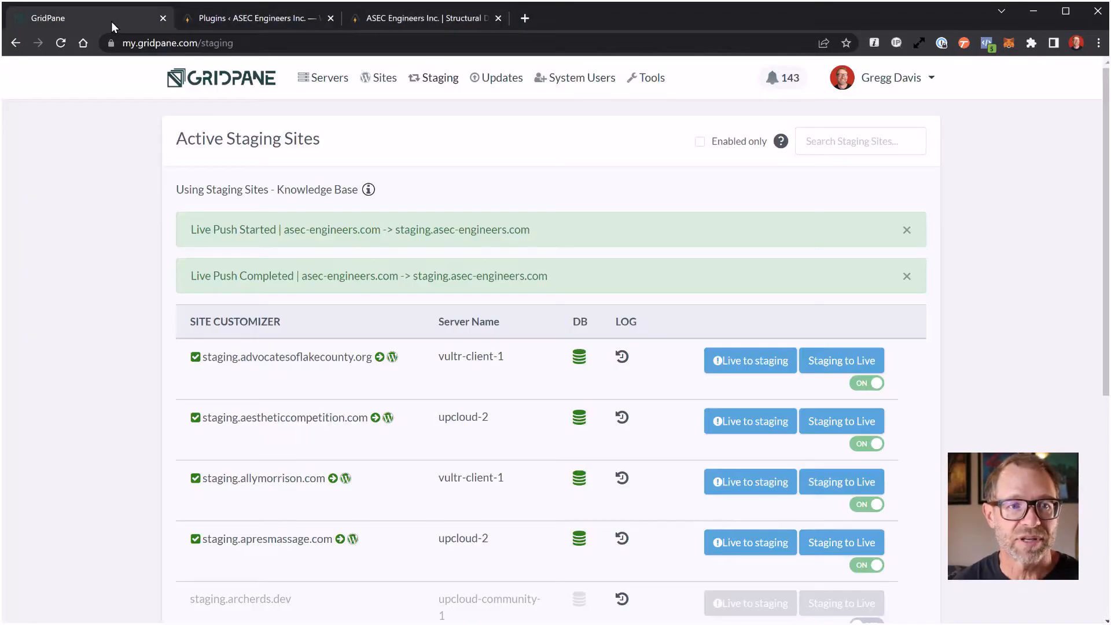
Switch to GridPane, review the live-to-staging push types for staging.asec-engineers.com, and close the dialog without pushing.
left_click(113, 22)
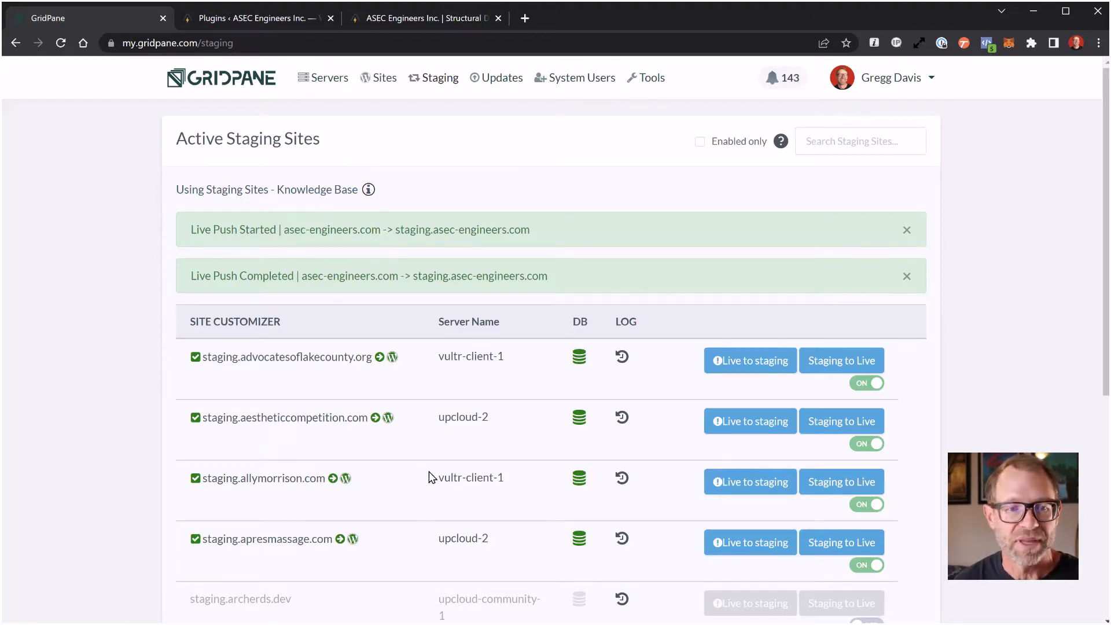
scroll(331, 451, "down", 5)
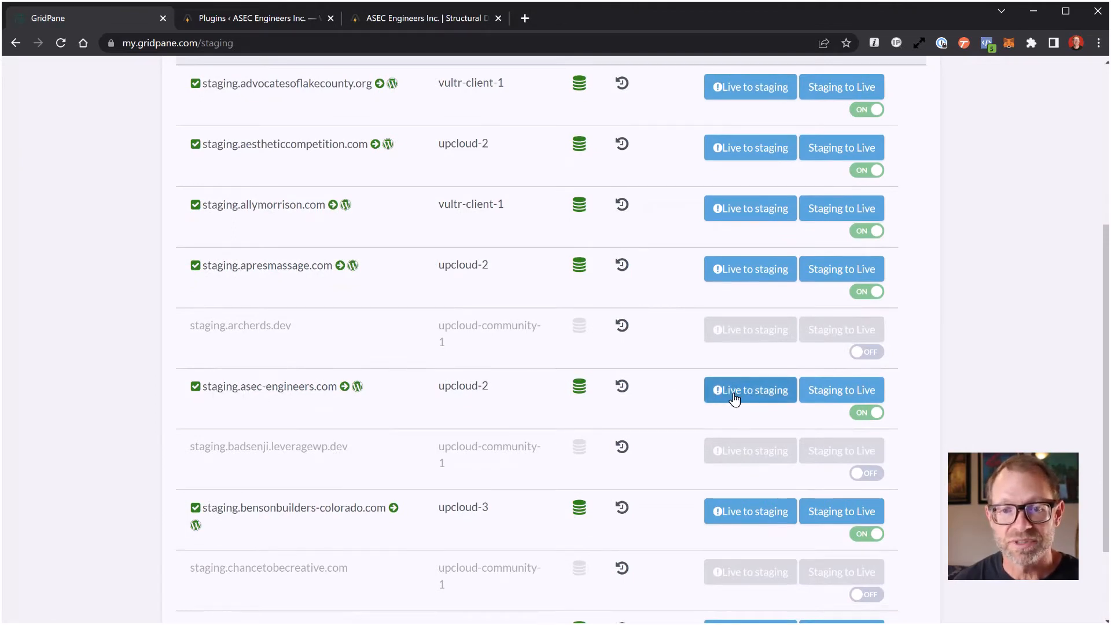
left_click(734, 397)
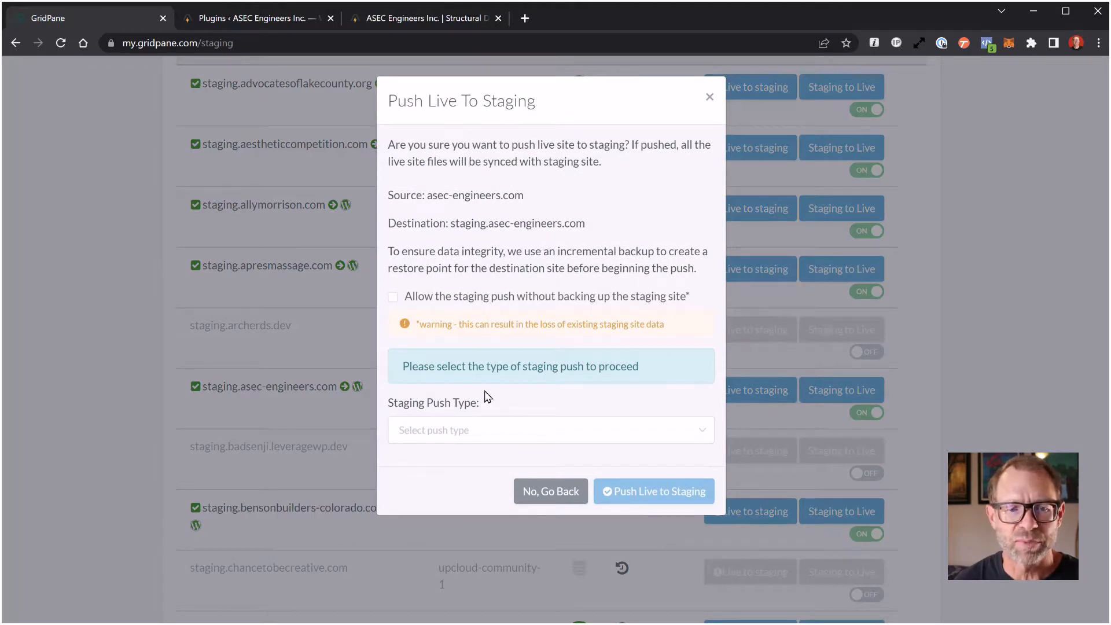
left_click(482, 431)
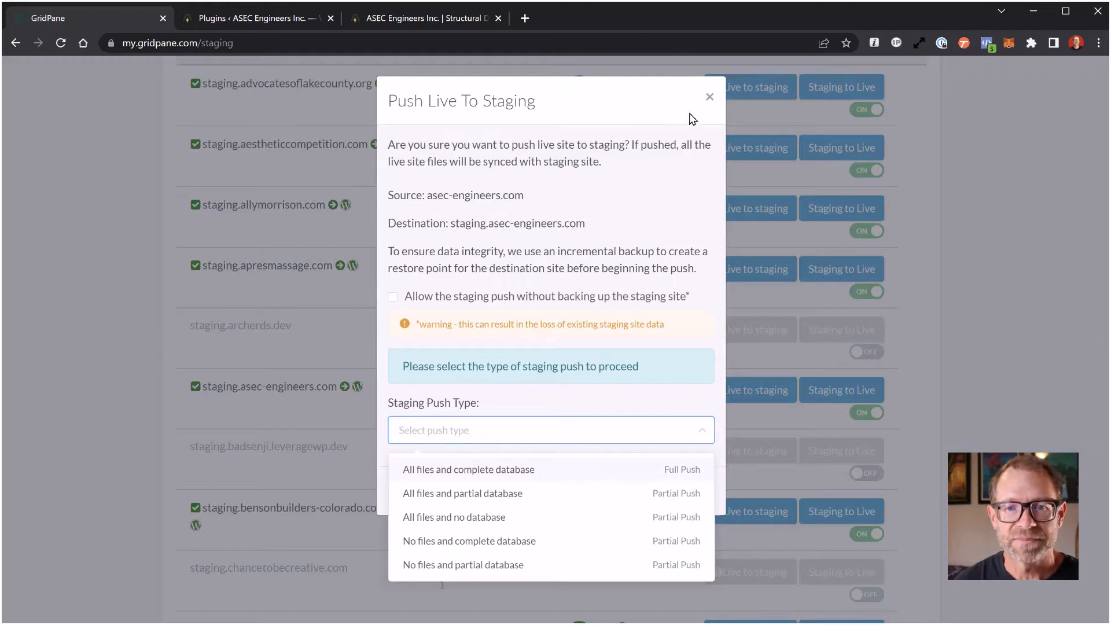
left_click(709, 99)
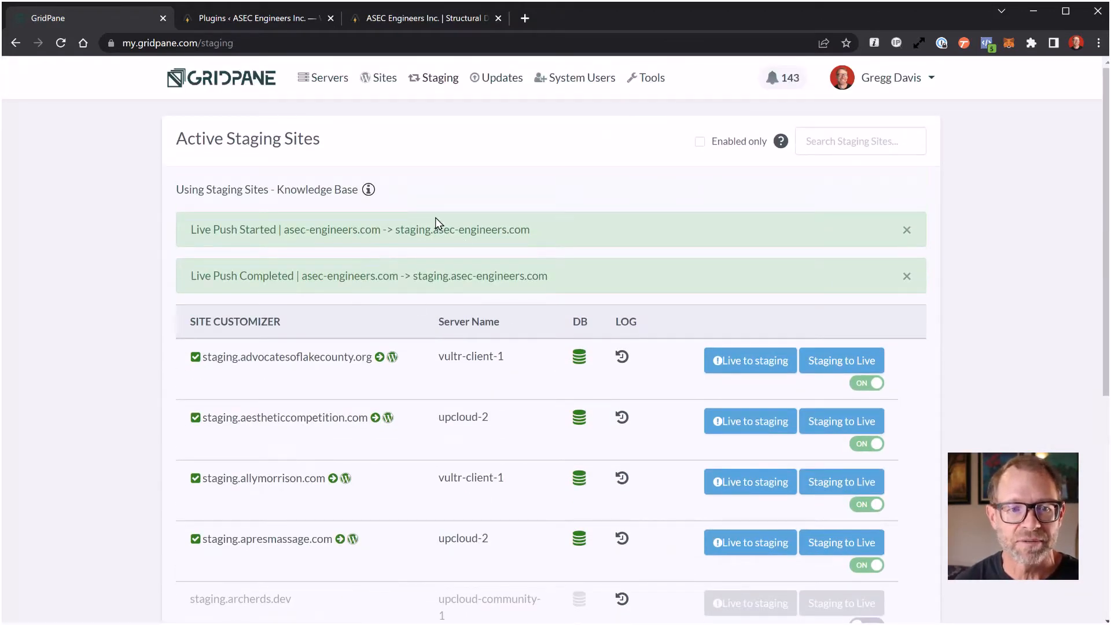
Find staging.asec-engineers.com among the GridPane staging sites and check the address of its WordPress plugins page and its home page.
scroll(410, 338, "down", 5)
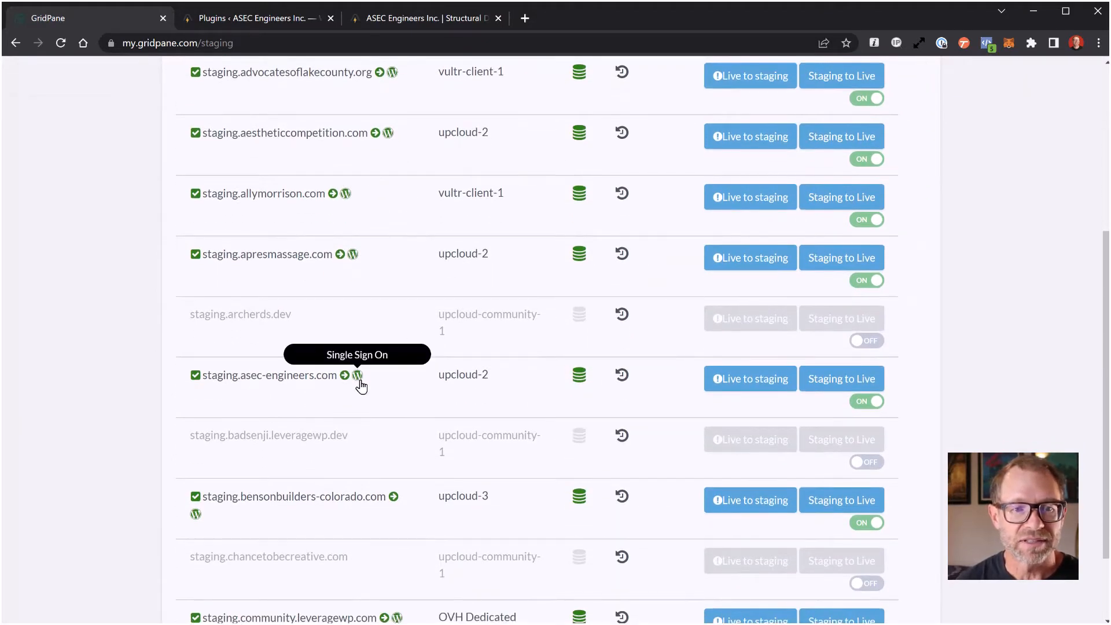
left_click(296, 18)
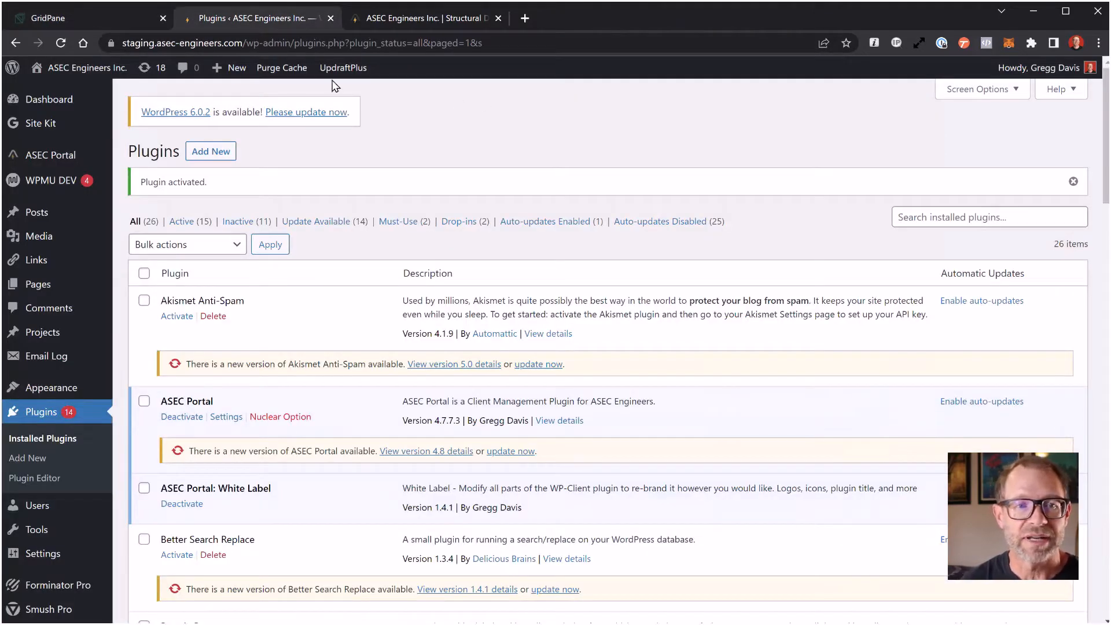
double_click(147, 44)
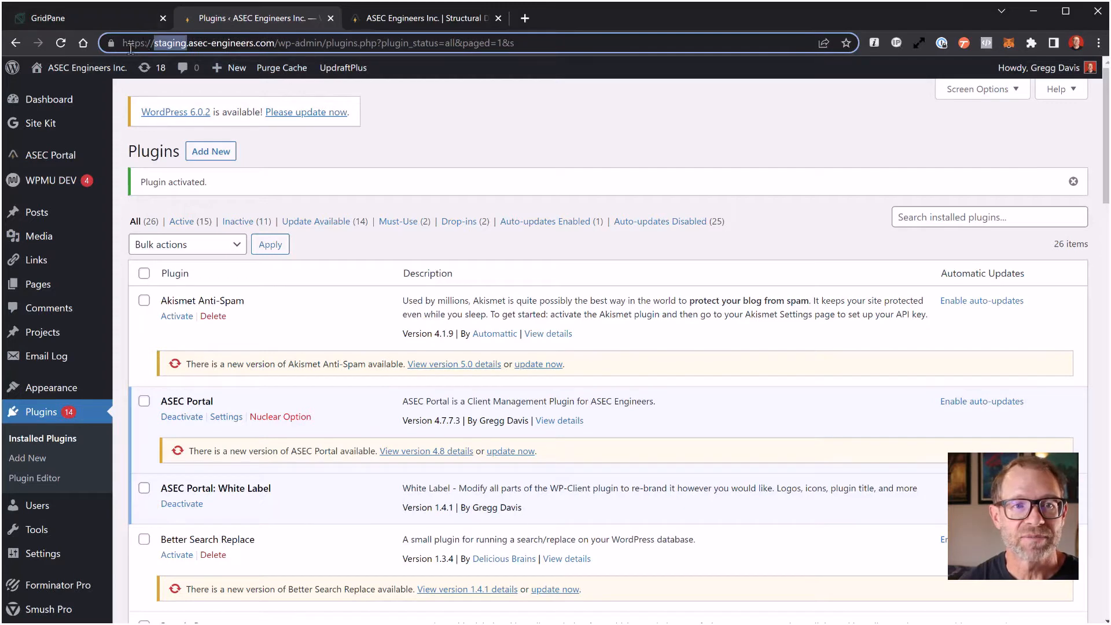
left_click(464, 92)
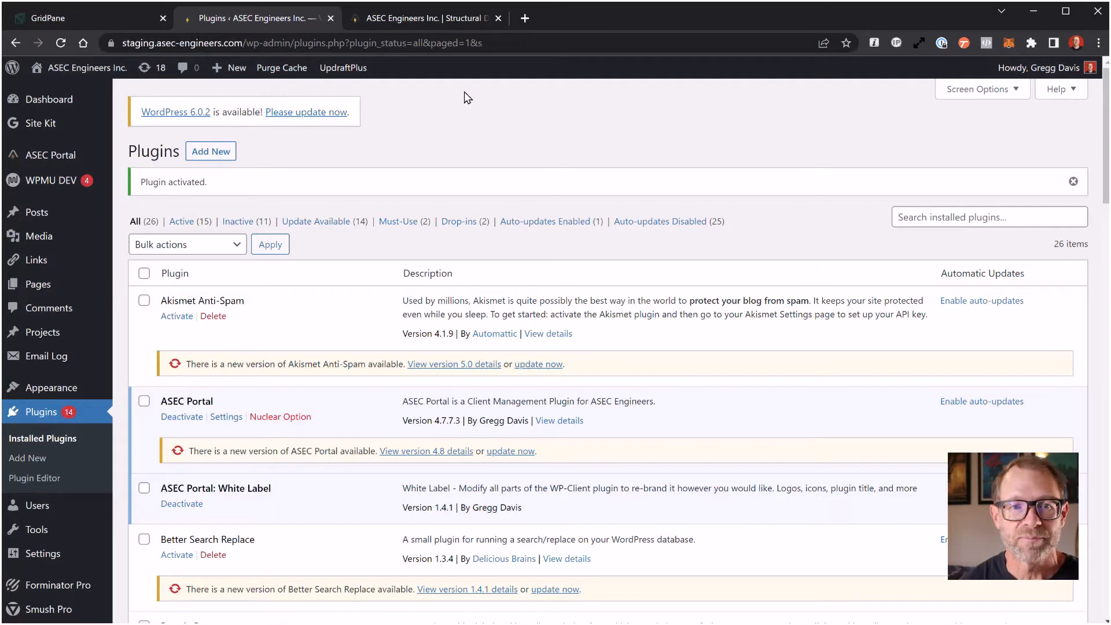
left_click(456, 20)
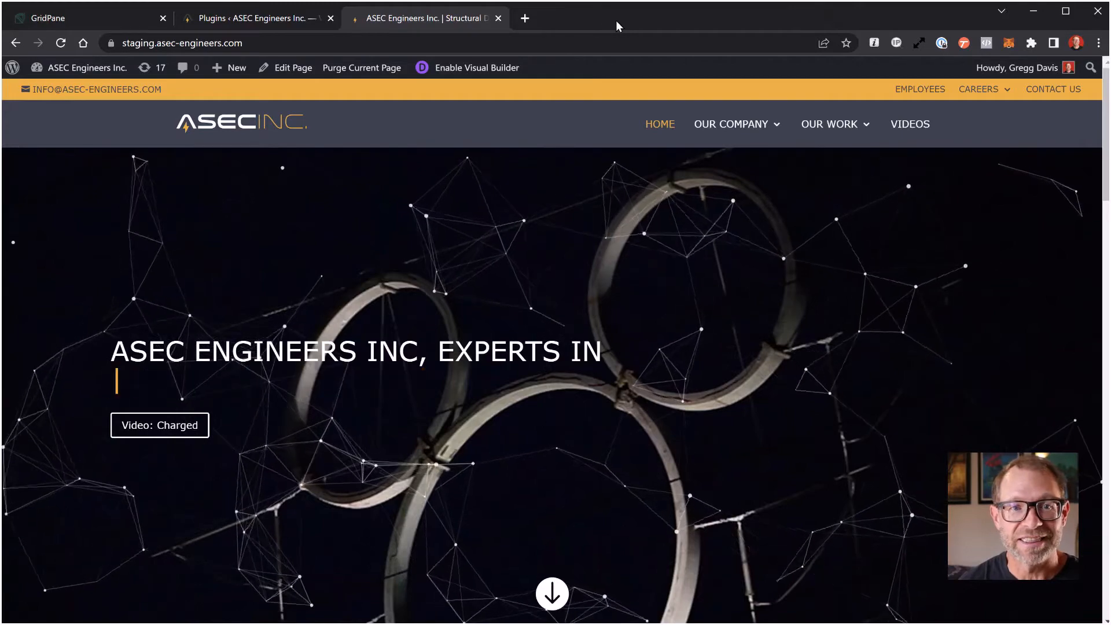
Examine the staging site's installed plugins list, comparing it with its GridPane entry and the front-end home page.
left_click(286, 19)
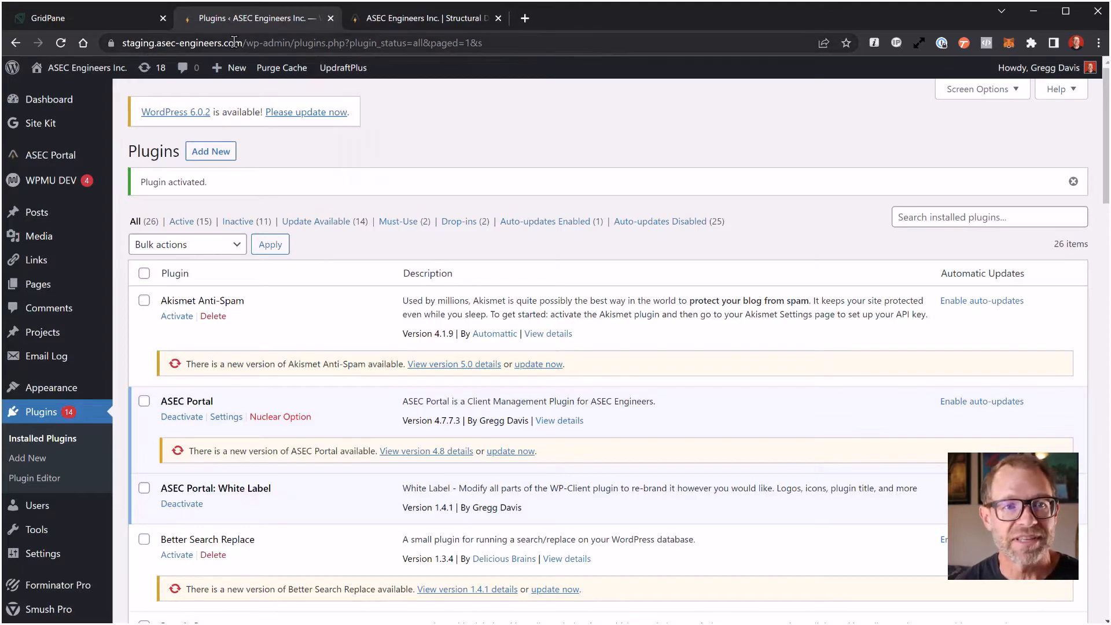
scroll(429, 185, "down", 9)
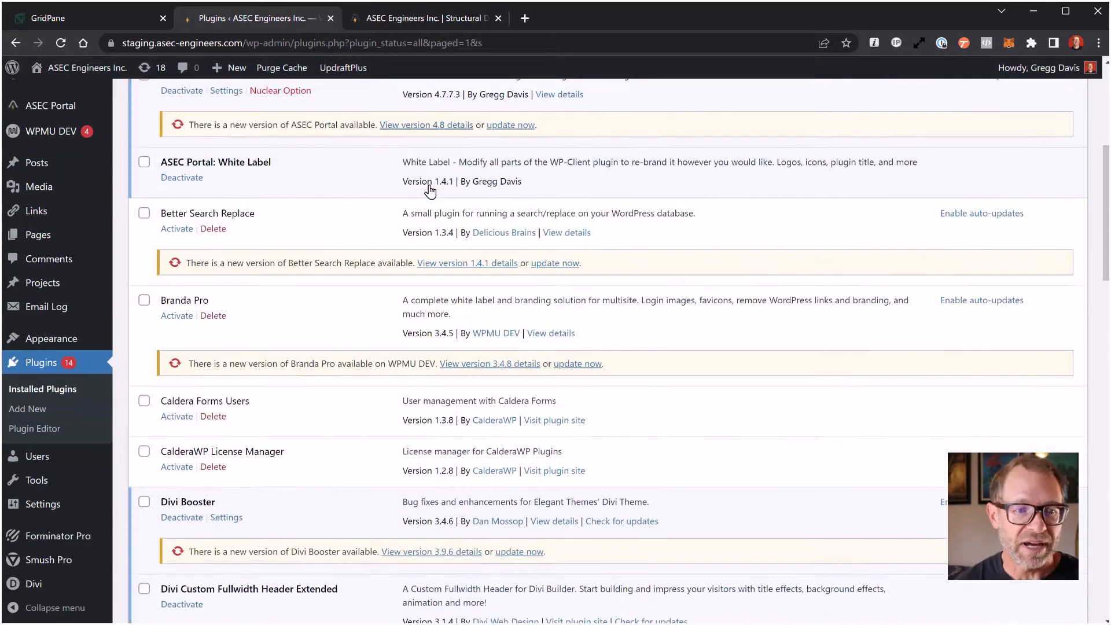
scroll(429, 186, "down", 5)
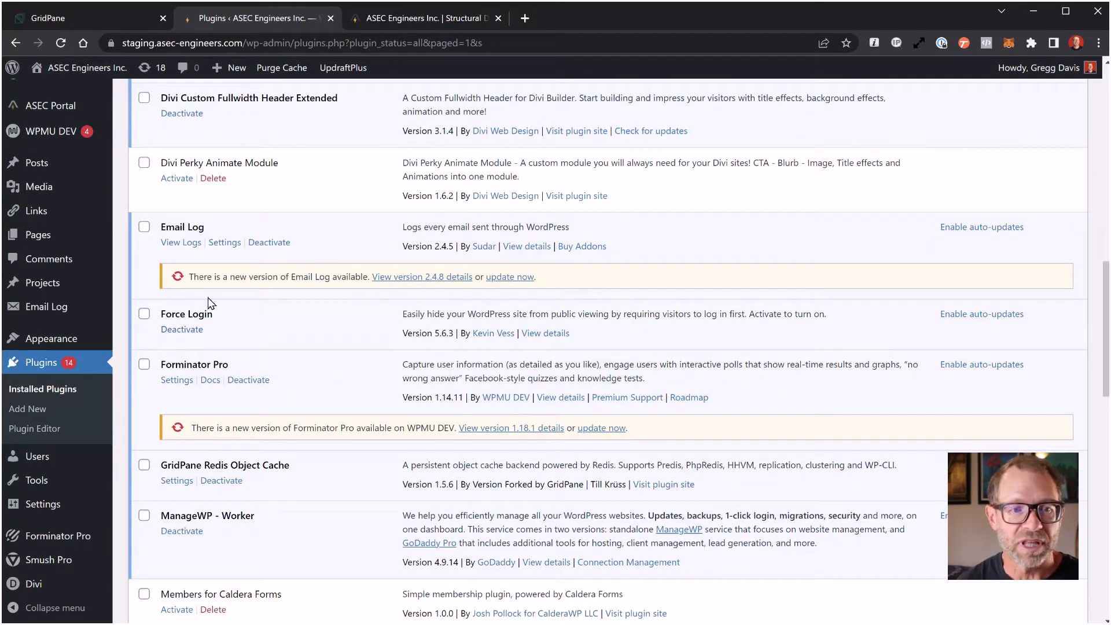
left_click(113, 19)
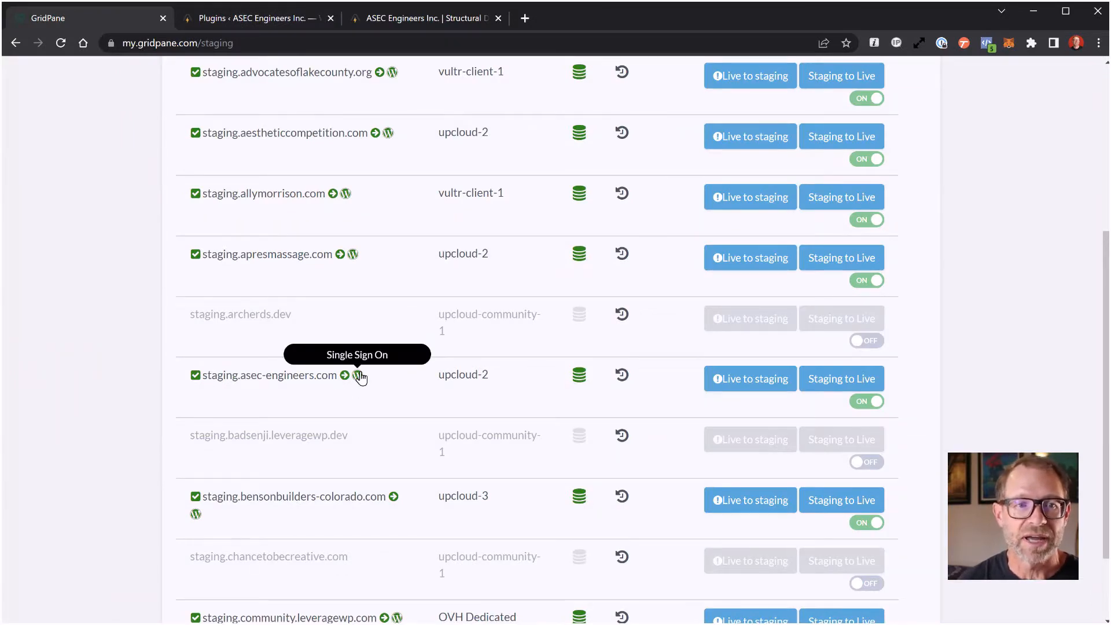
left_click(283, 19)
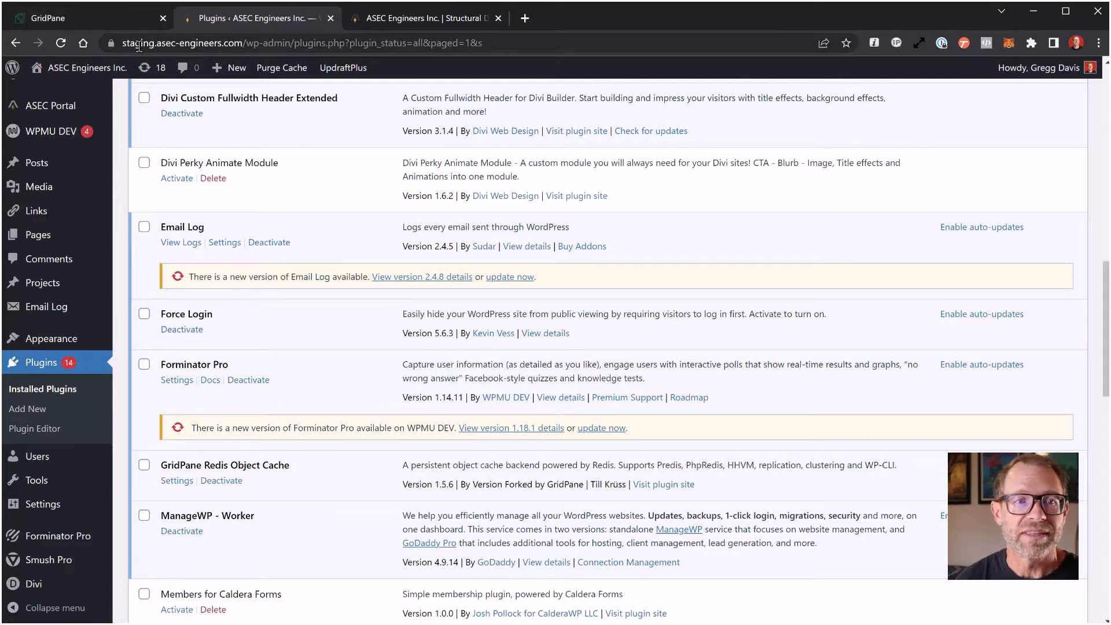
scroll(356, 228, "up", 7)
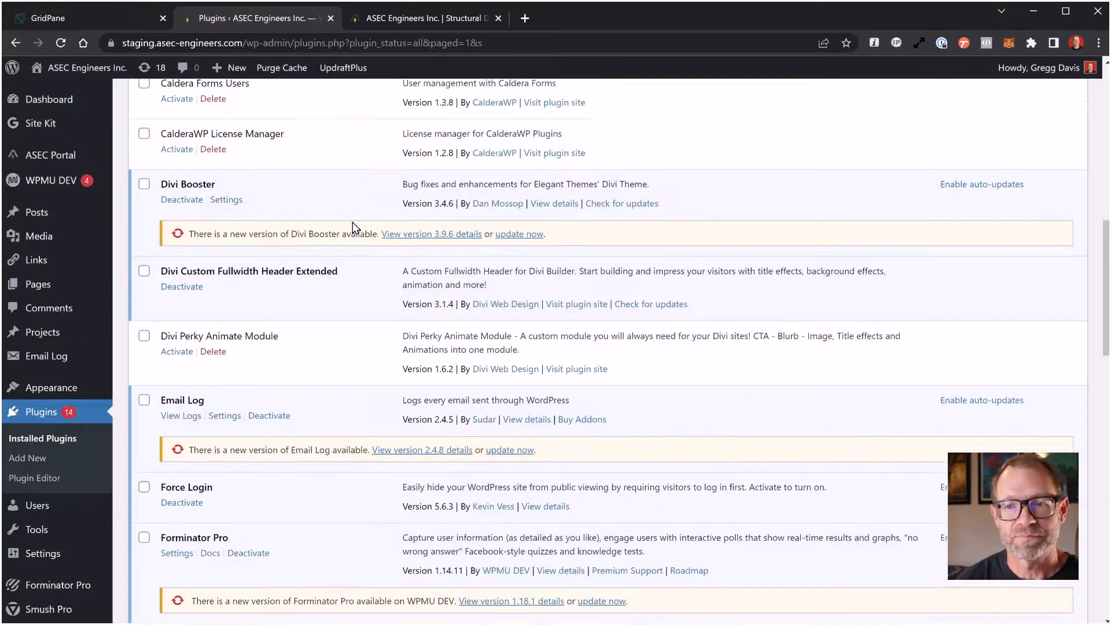
scroll(340, 338, "up", 7)
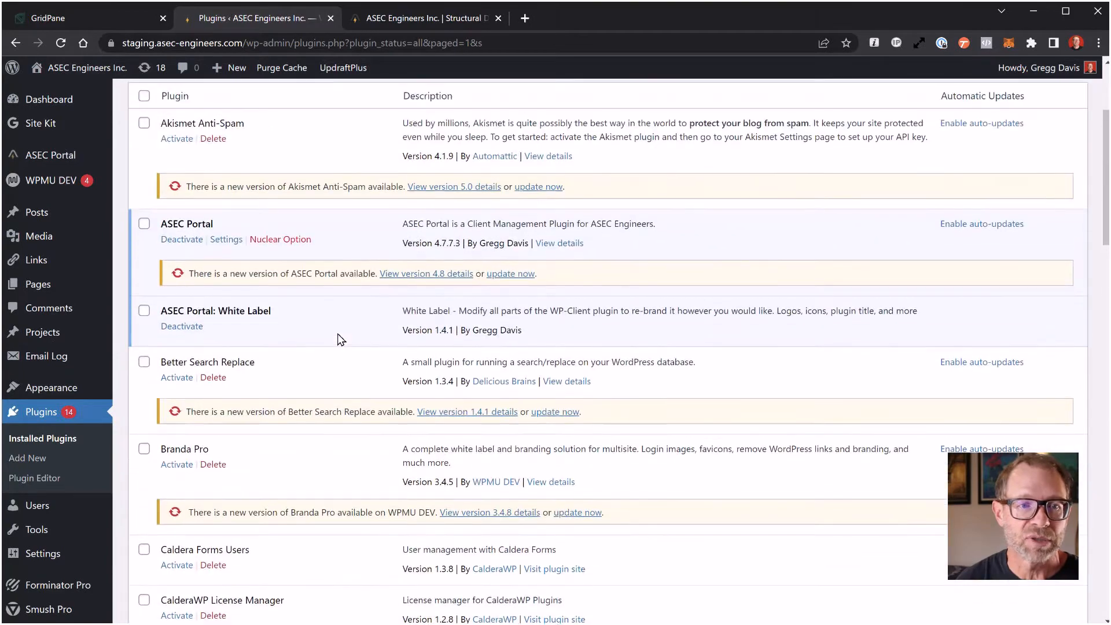
scroll(373, 307, "down", 2)
scroll(290, 232, "up", 2)
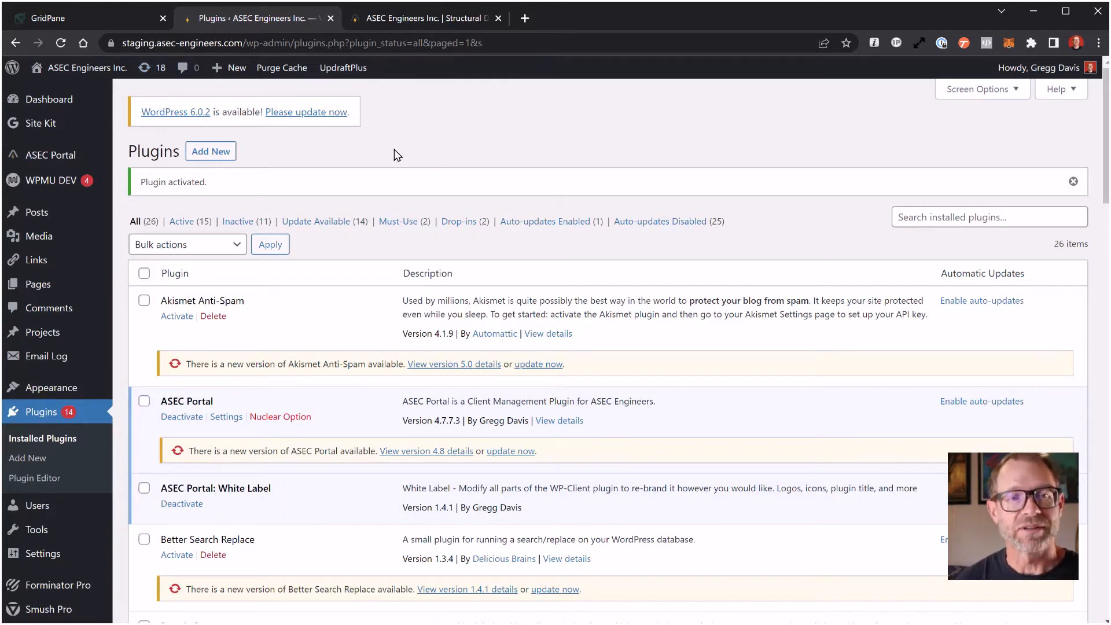
left_click(429, 24)
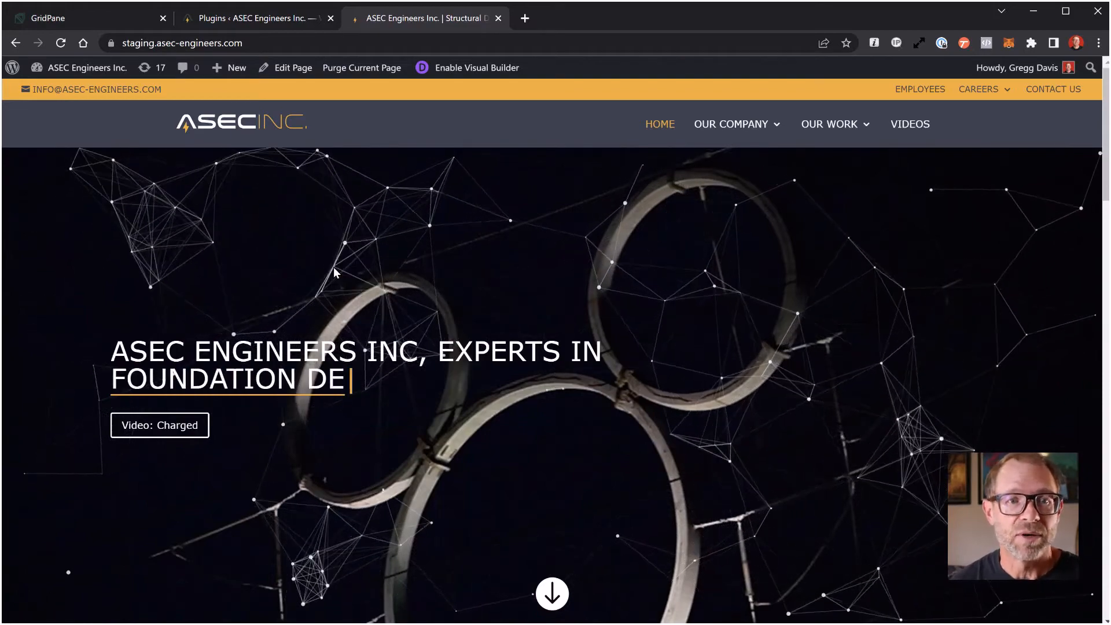
Deactivate the Divi Custom Fullwidth Header Extended plugin on the staging site.
left_click(286, 19)
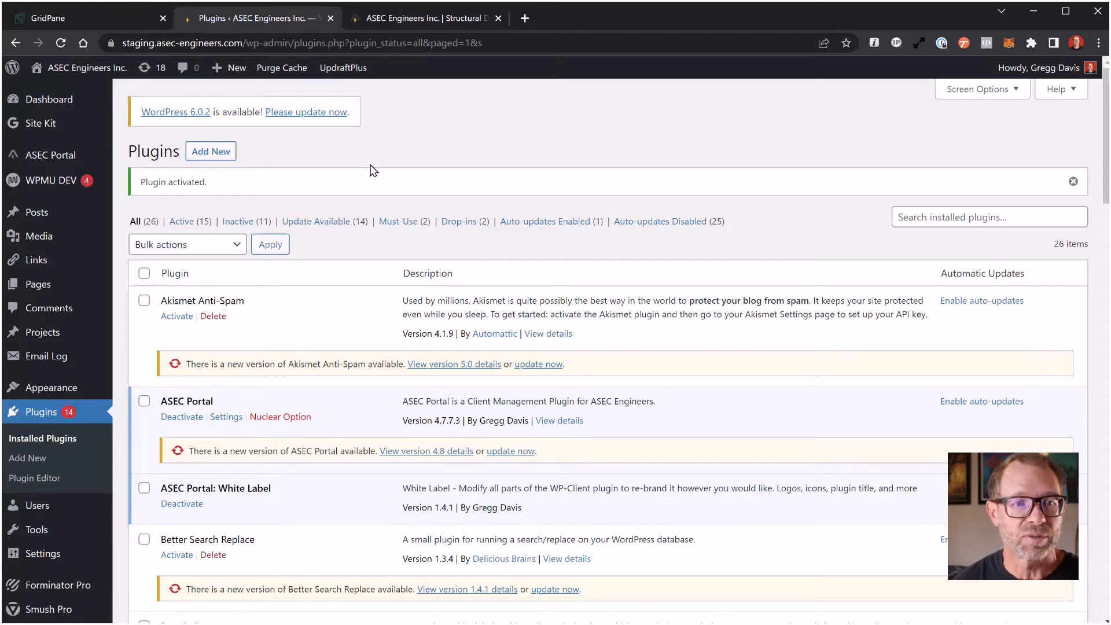
scroll(374, 170, "down", 8)
scroll(312, 359, "down", 4)
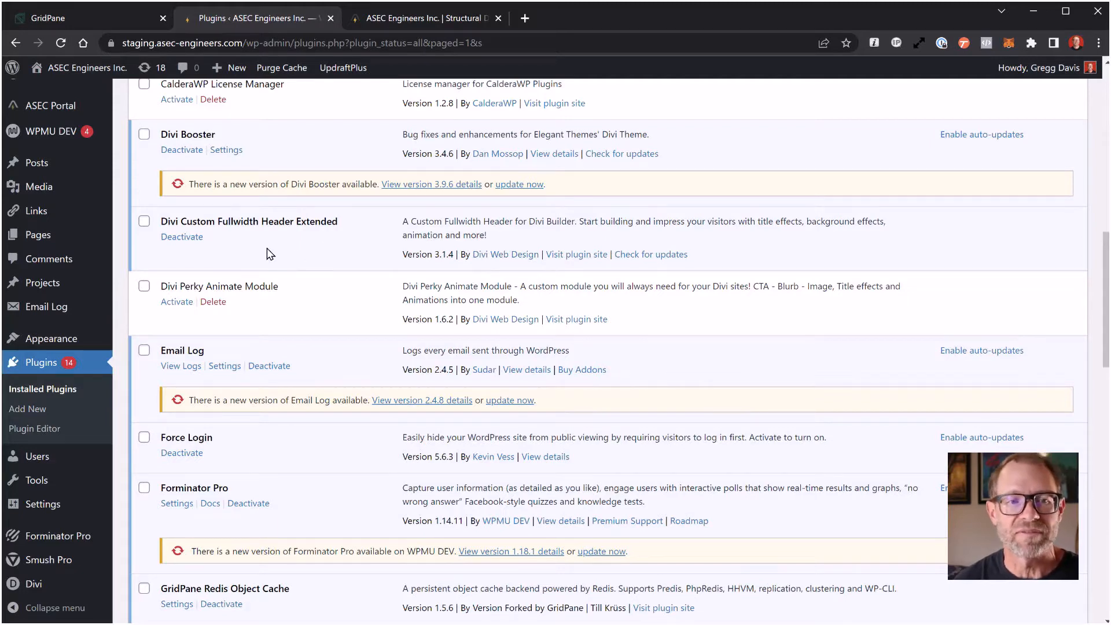
left_click(190, 239)
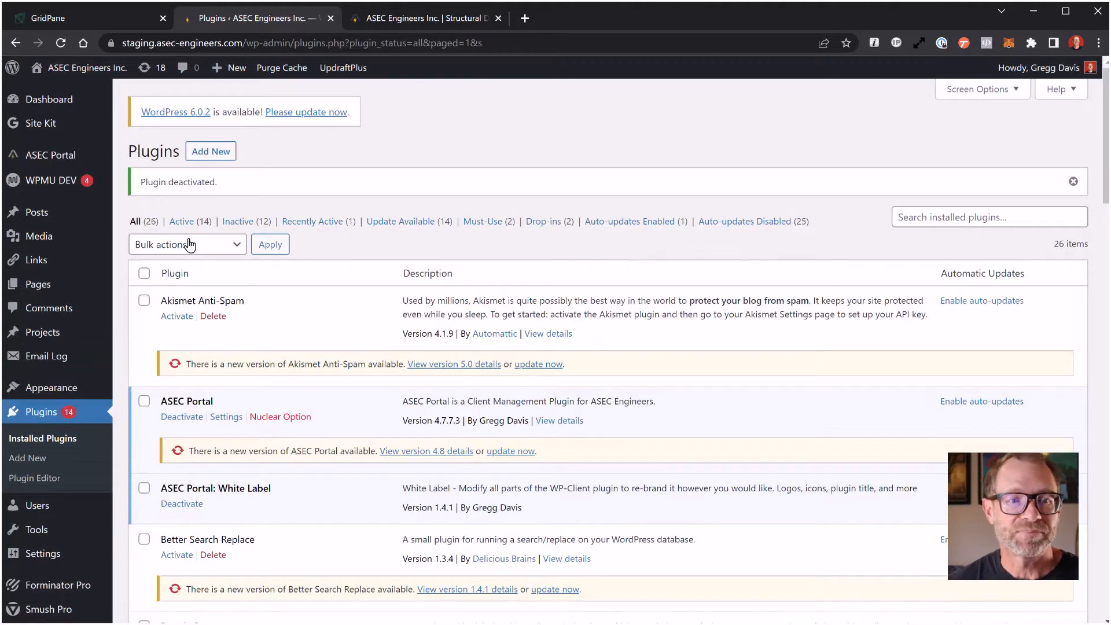
Reload the staging home page and inspect the full-width header area beneath the navigation.
left_click(418, 18)
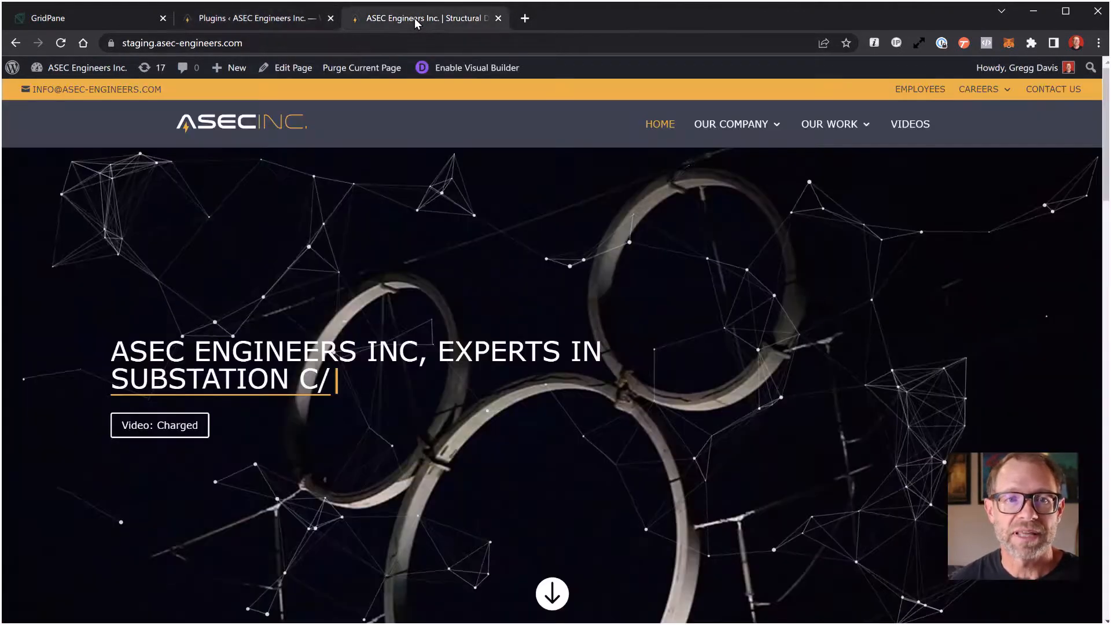
mouse_move(103, 68)
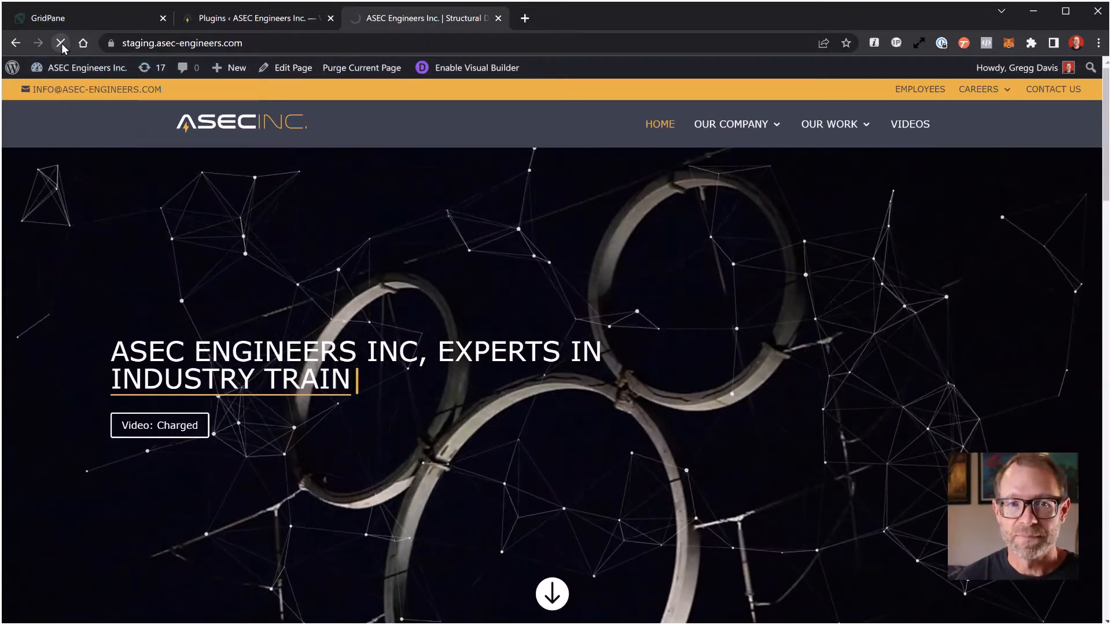
left_click(62, 44)
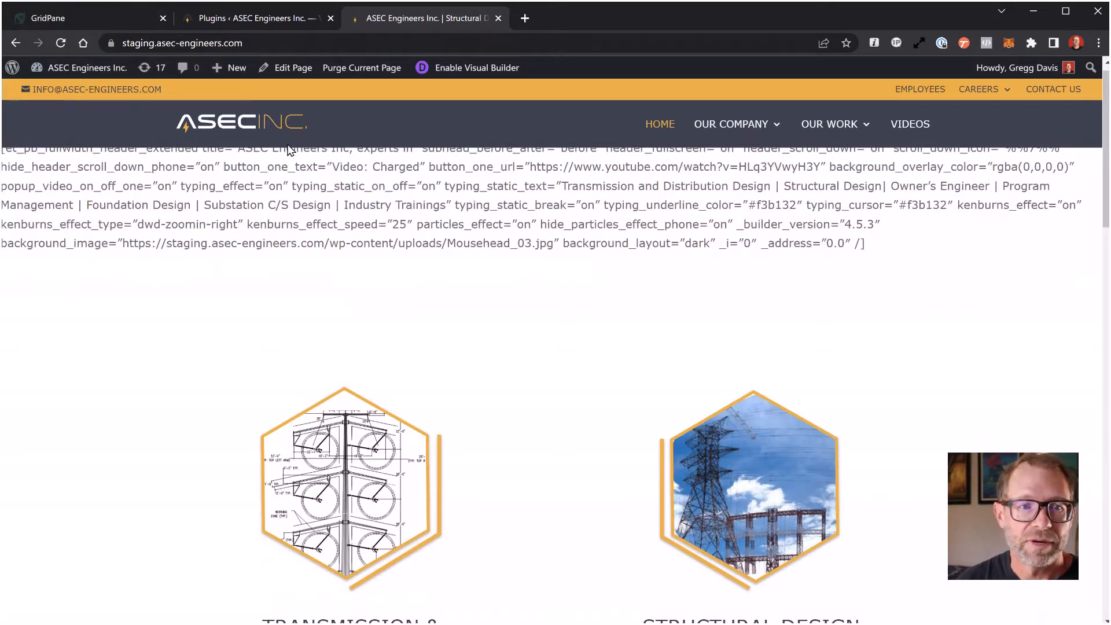
left_click_drag(863, 253, 451, 191)
left_click(451, 191)
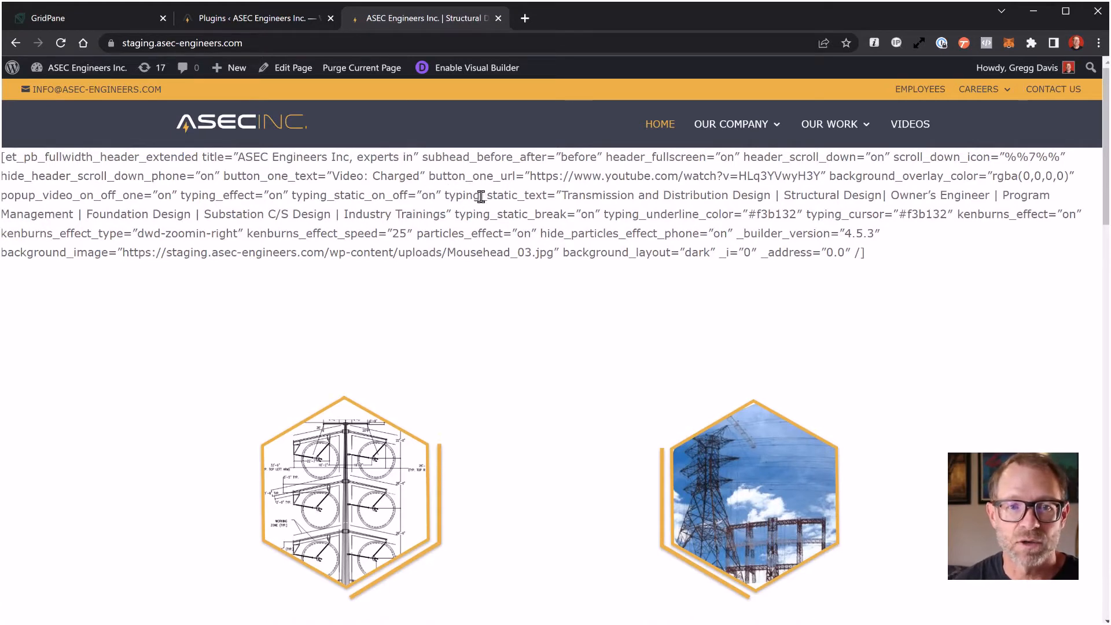
Open the staging home page in the Visual Builder and delete the et_pb_fullwidth_header_extended module from its fullwidth section.
left_click(263, 18)
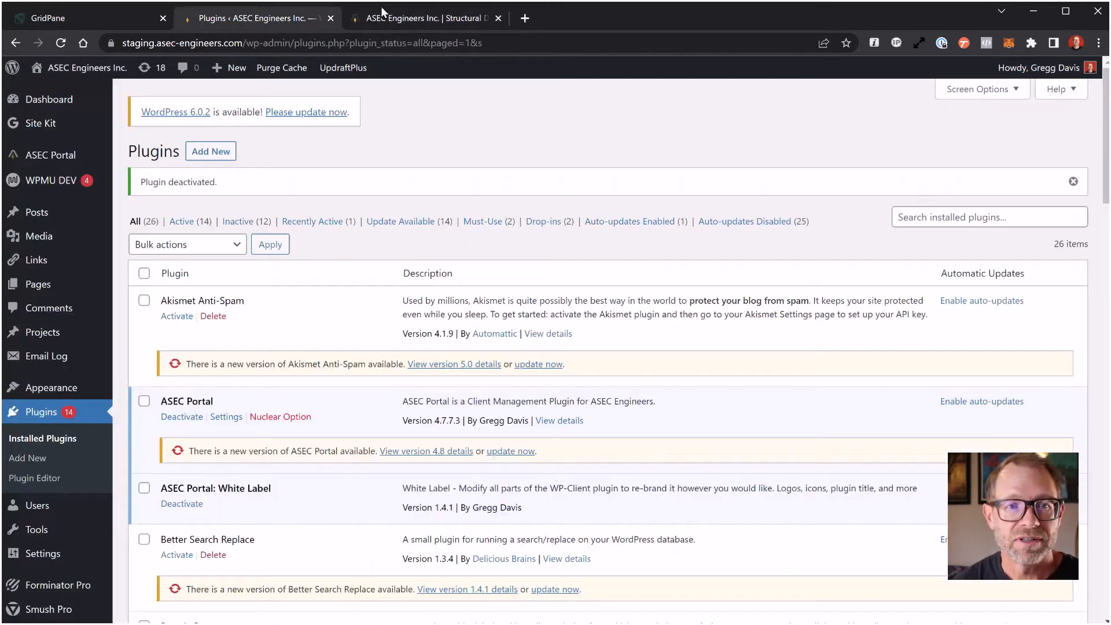
left_click(388, 22)
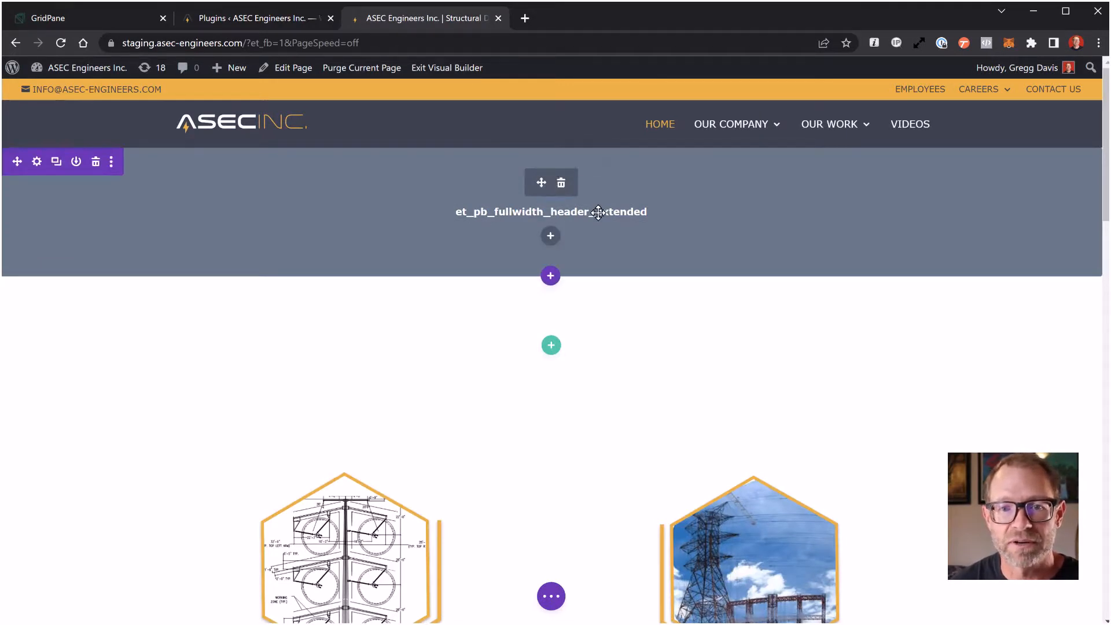
left_click(561, 185)
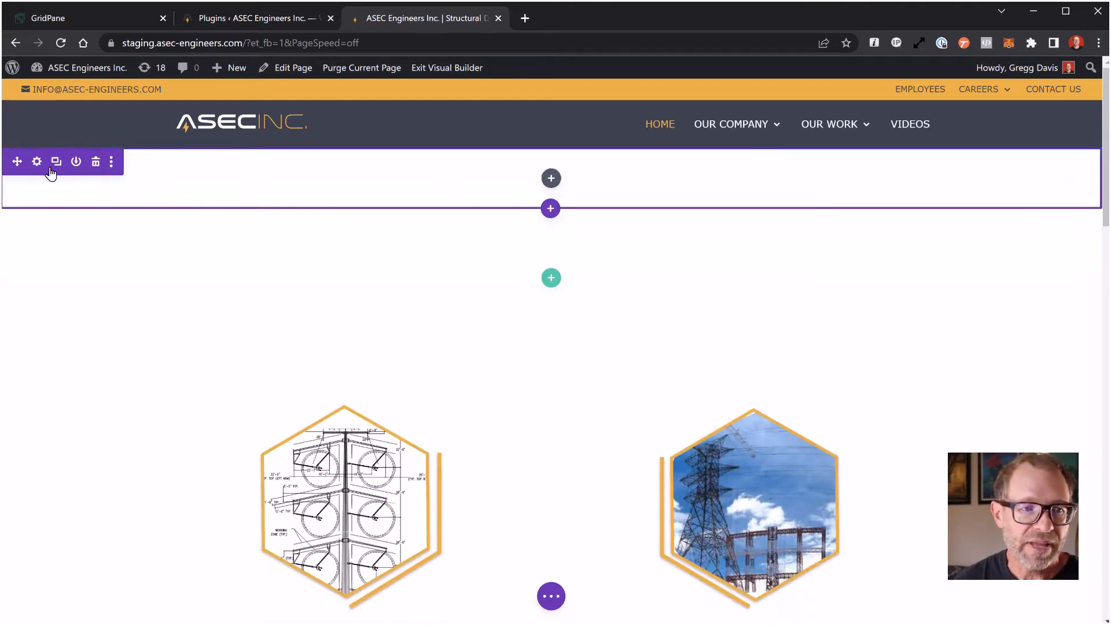
Insert a Fullwidth Header module into the emptied fullwidth section, leaving its default content as is.
left_click(550, 182)
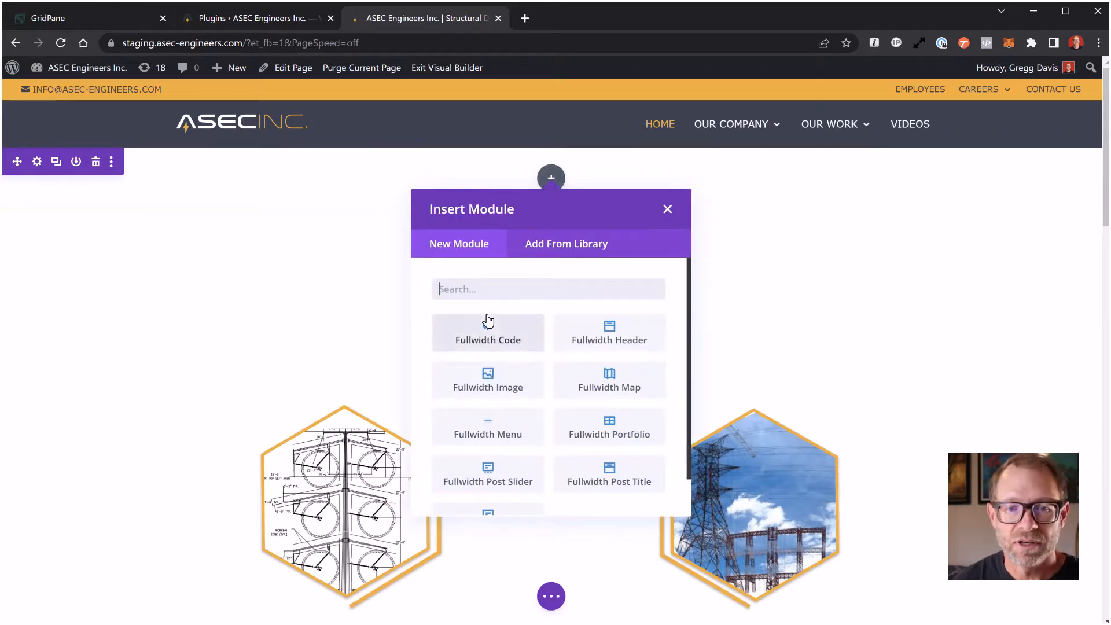
left_click(619, 339)
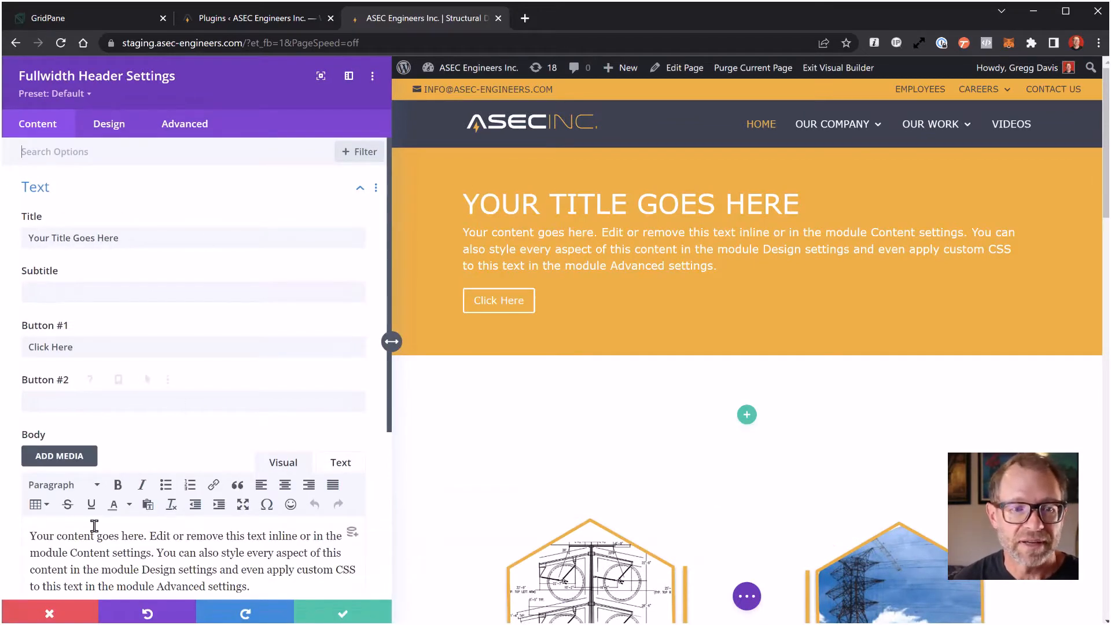
left_click(49, 612)
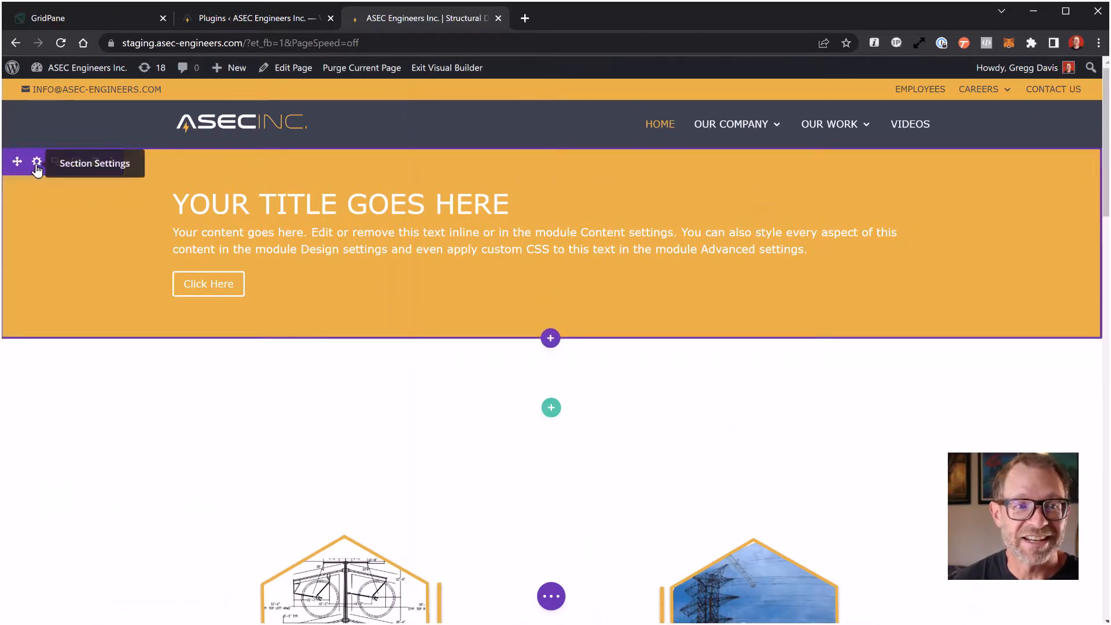
Review the fullwidth section's settings, the section types available for insertion, and the content below the header.
left_click(36, 163)
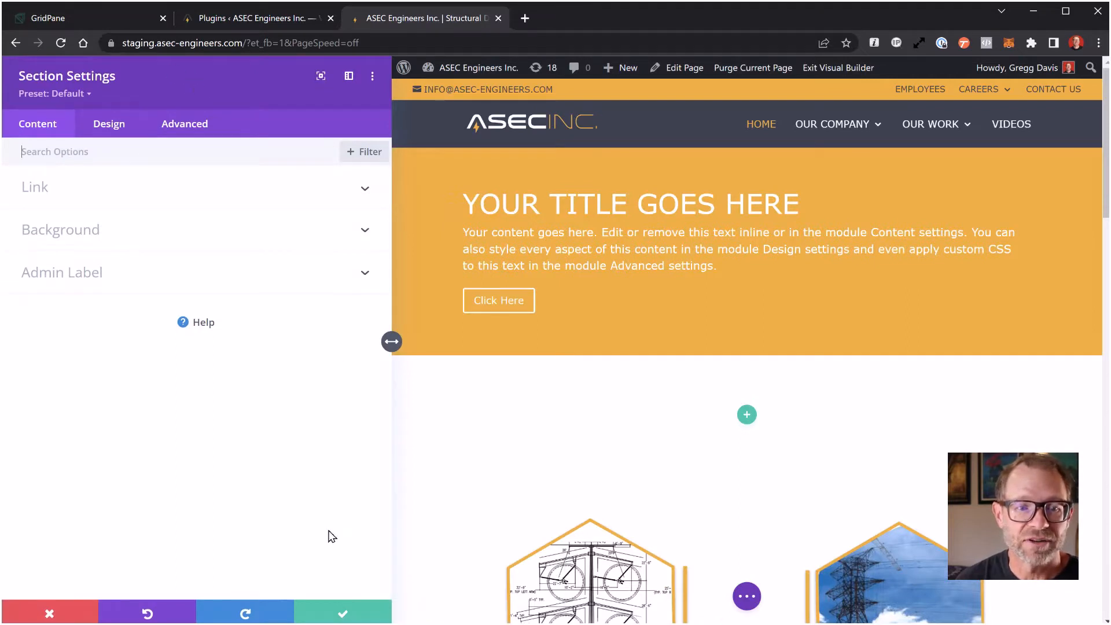
left_click(48, 613)
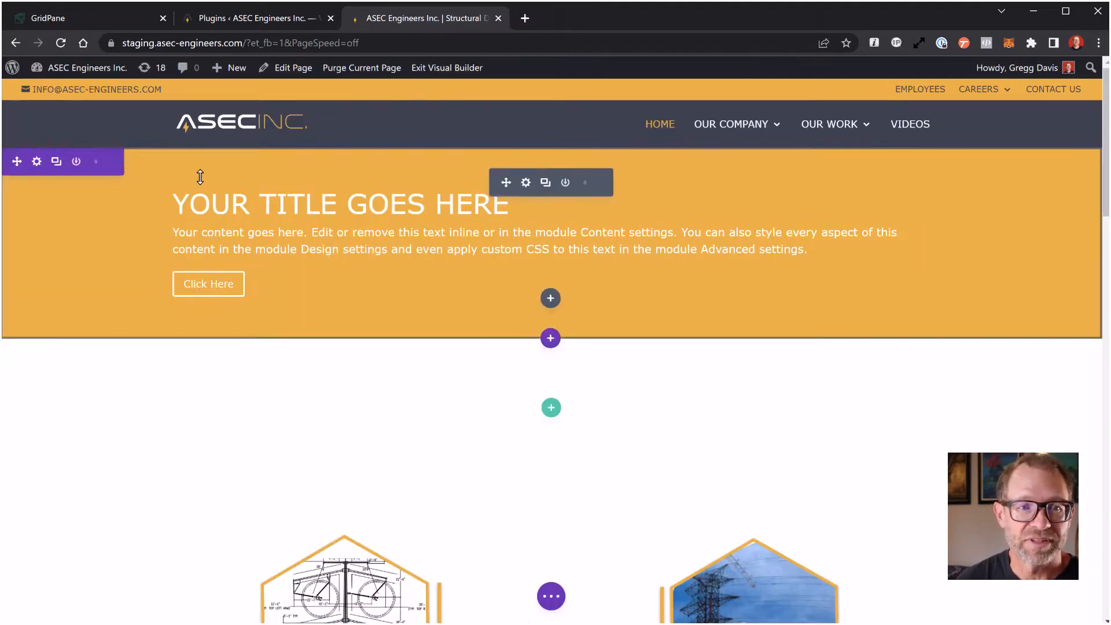
left_click(550, 339)
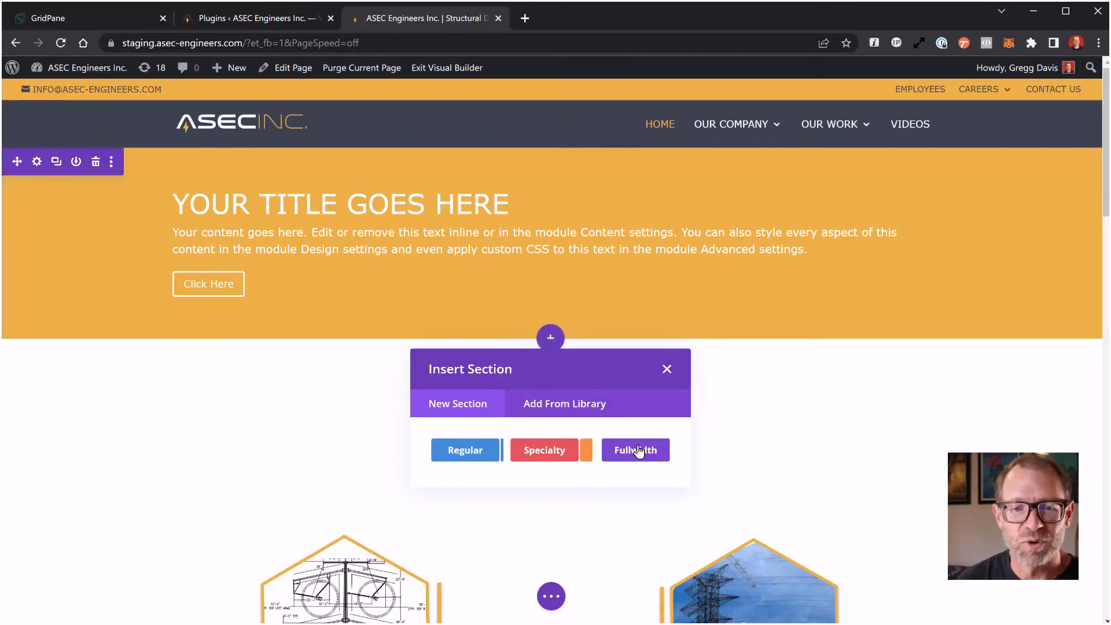
left_click(666, 370)
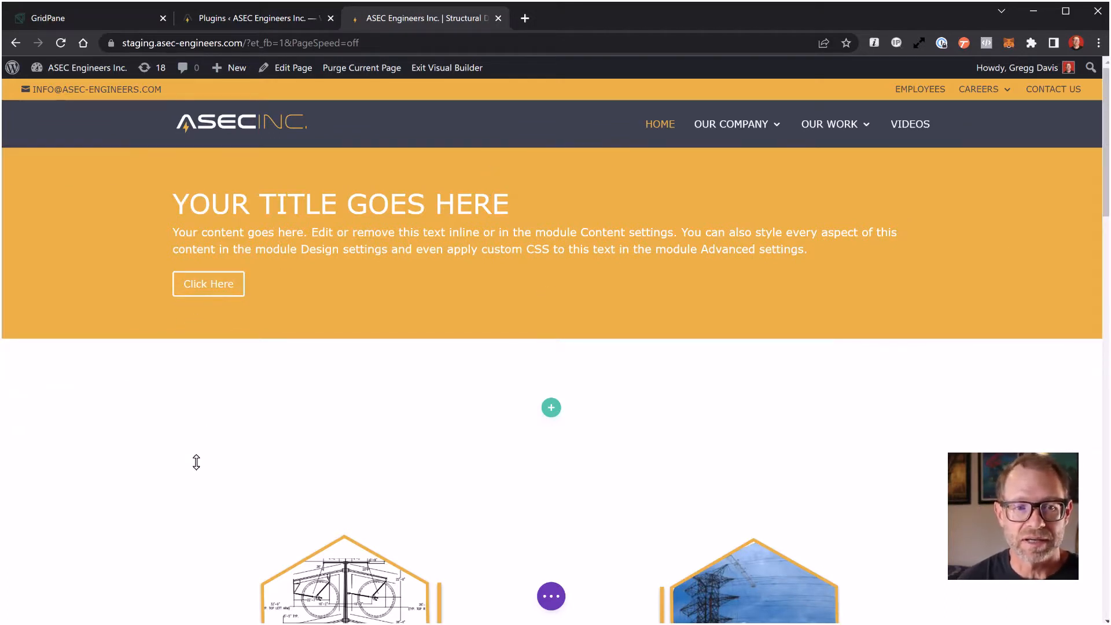
scroll(231, 532, "down", 1)
scroll(232, 532, "down", 2)
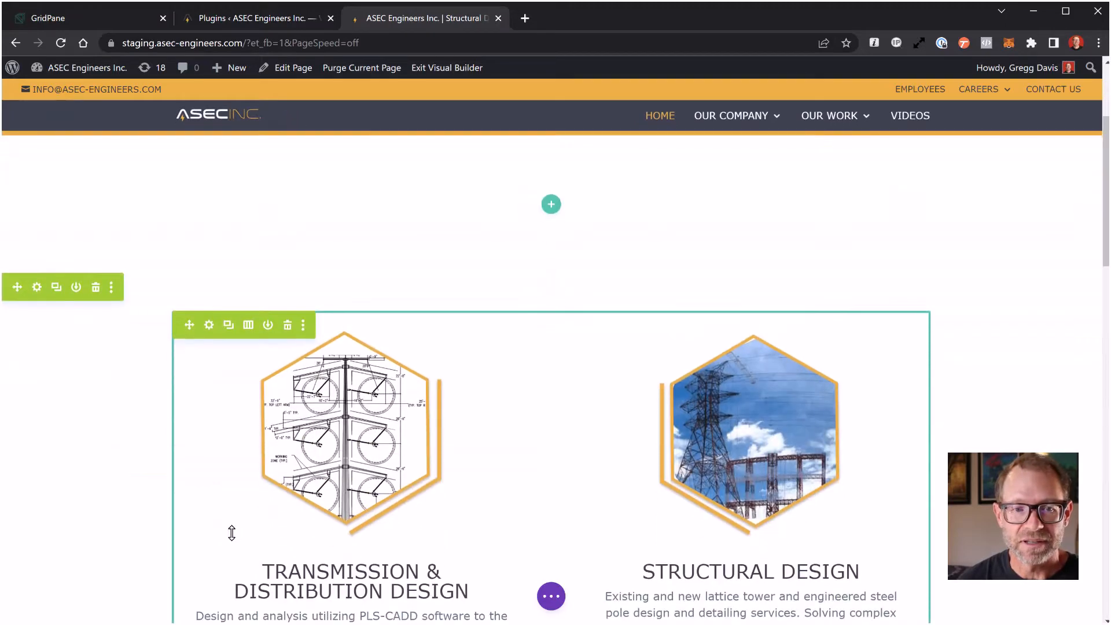
scroll(231, 460, "up", 3)
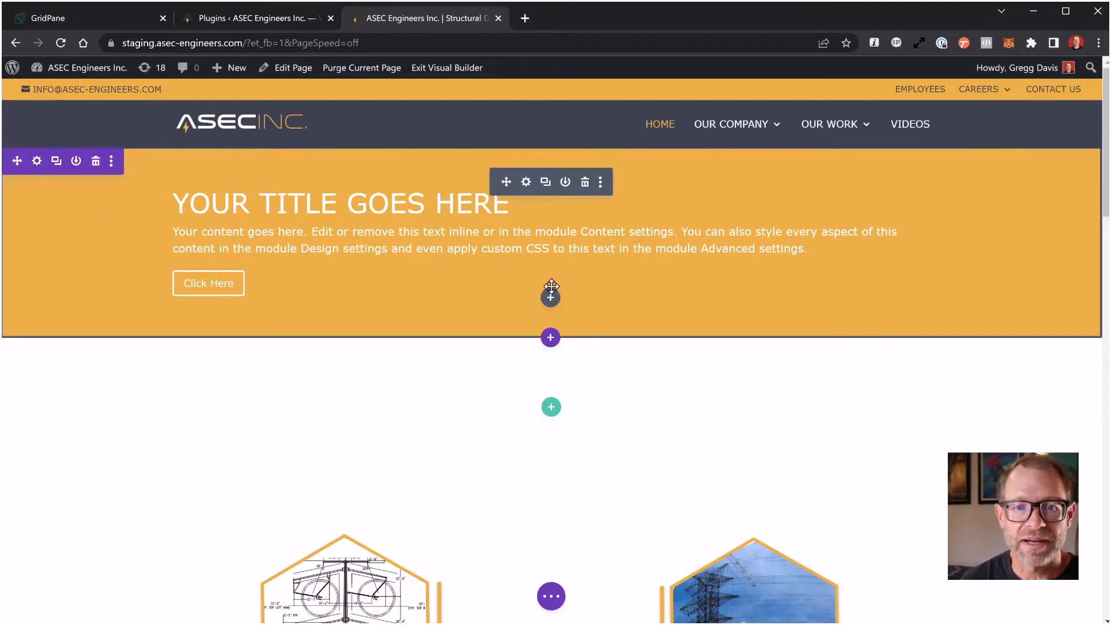
Examine which fullwidth modules can be inserted below the header, without adding one.
left_click(551, 298)
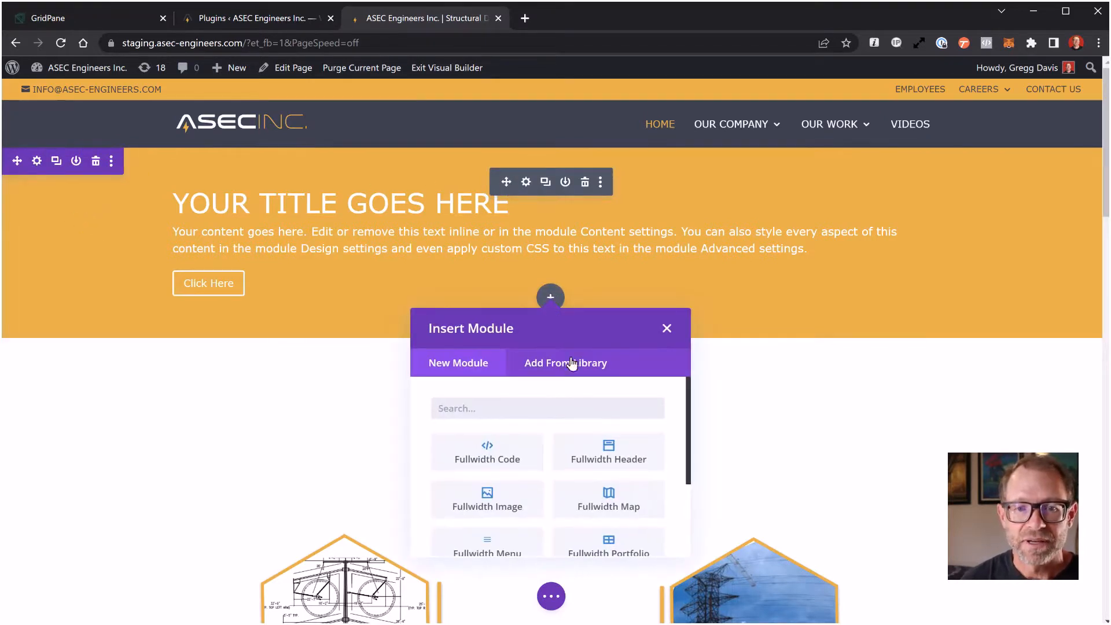
scroll(573, 435, "down", 2)
scroll(575, 436, "down", 1)
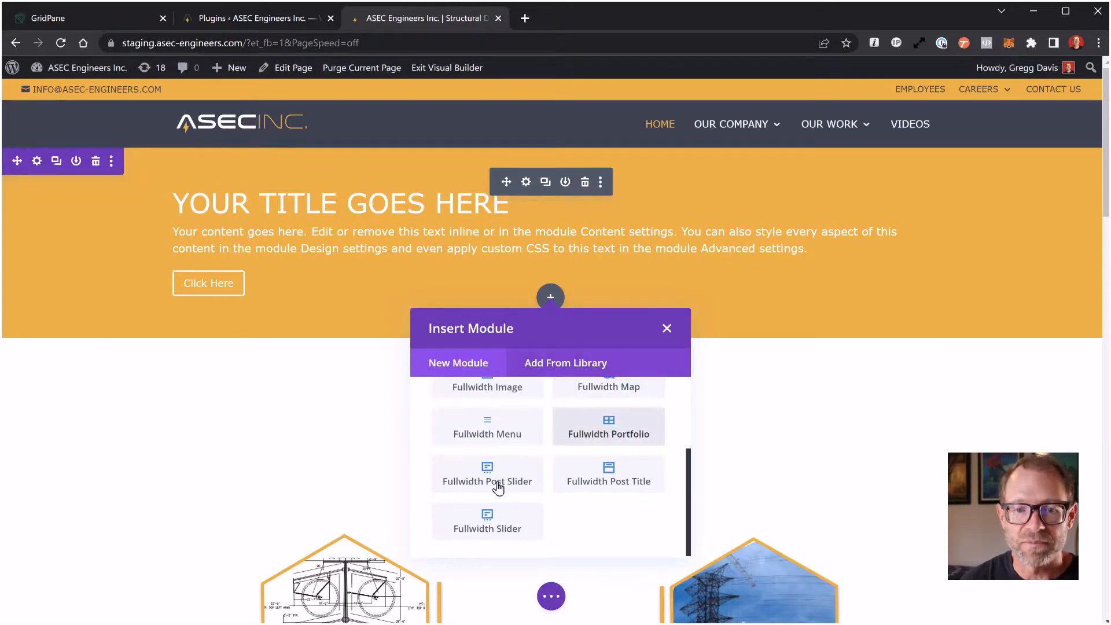
scroll(598, 520, "up", 3)
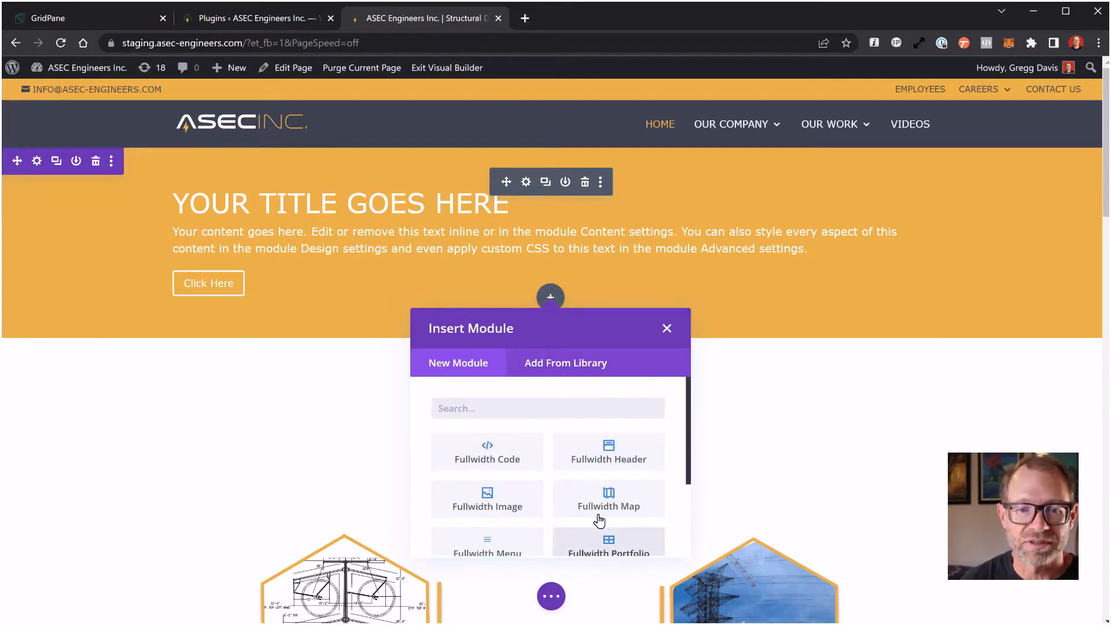
scroll(599, 519, "down", 3)
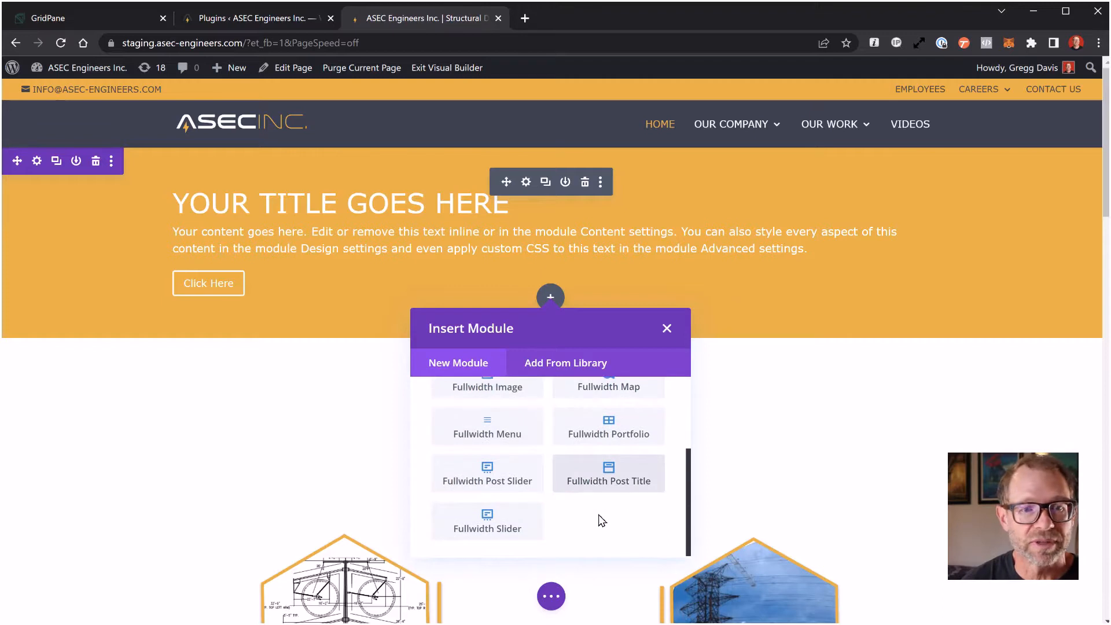
scroll(599, 520, "up", 3)
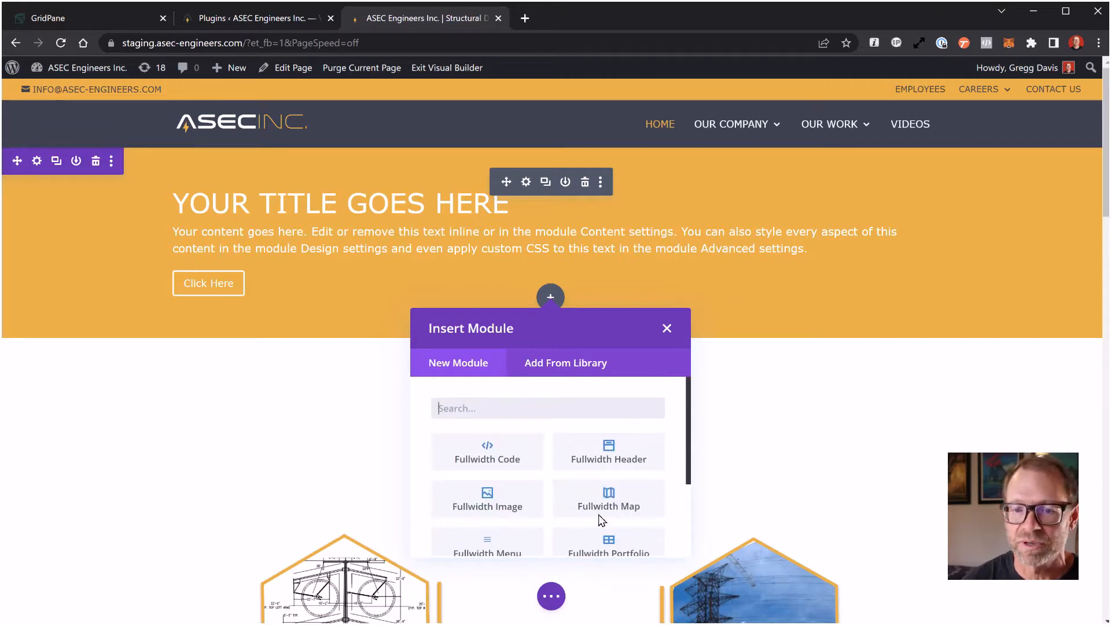
left_click(667, 330)
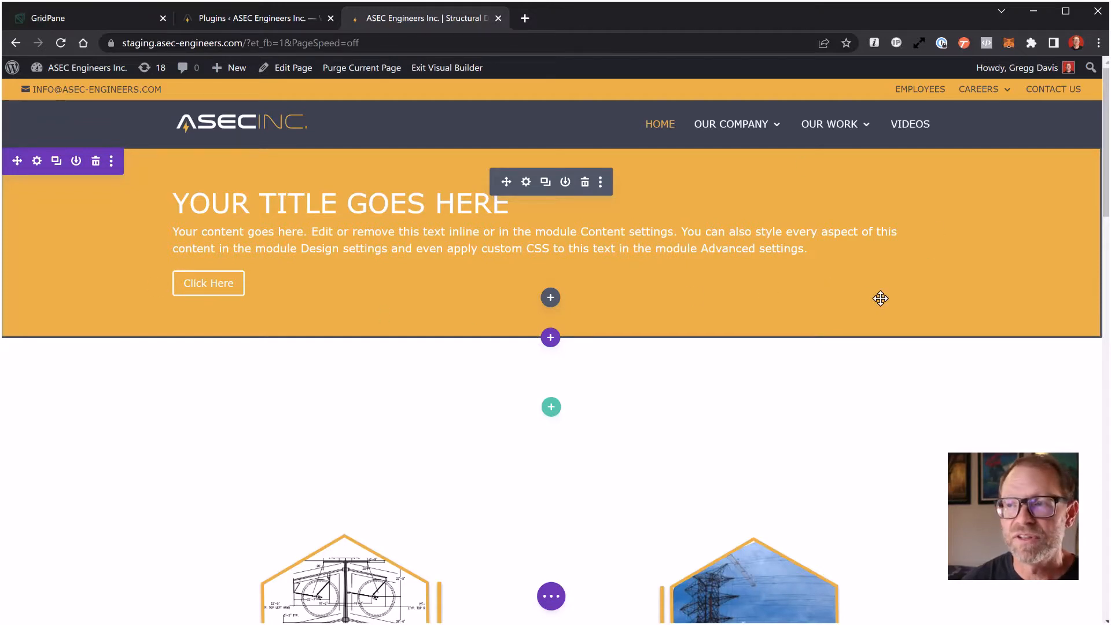
Remove the Fullwidth Header module's orange background color and open its background image options.
left_click(526, 183)
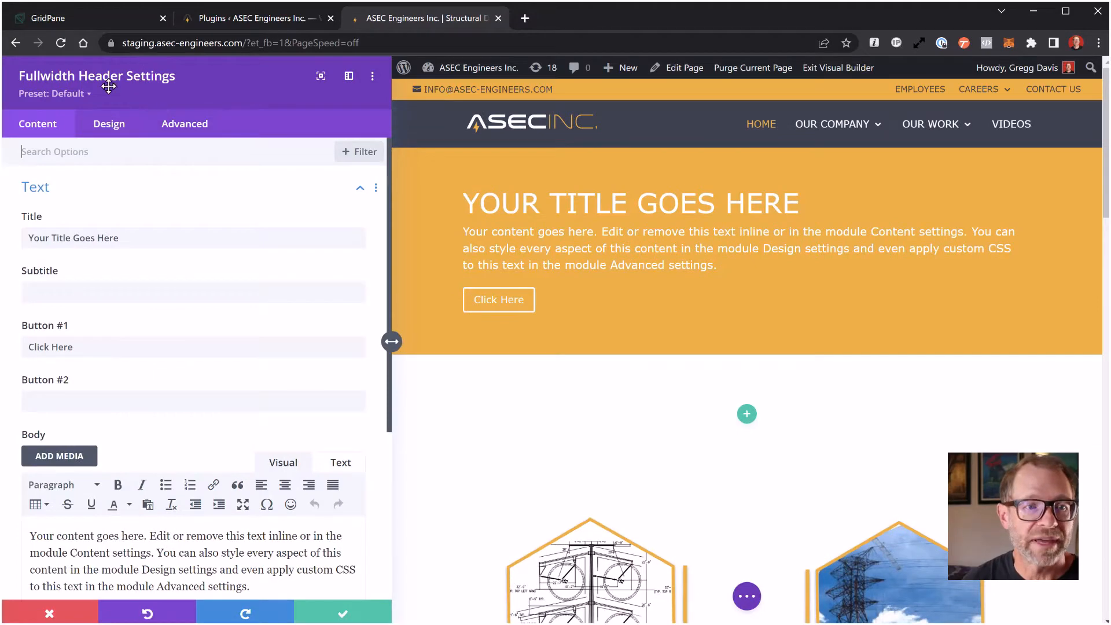
scroll(178, 325, "down", 2)
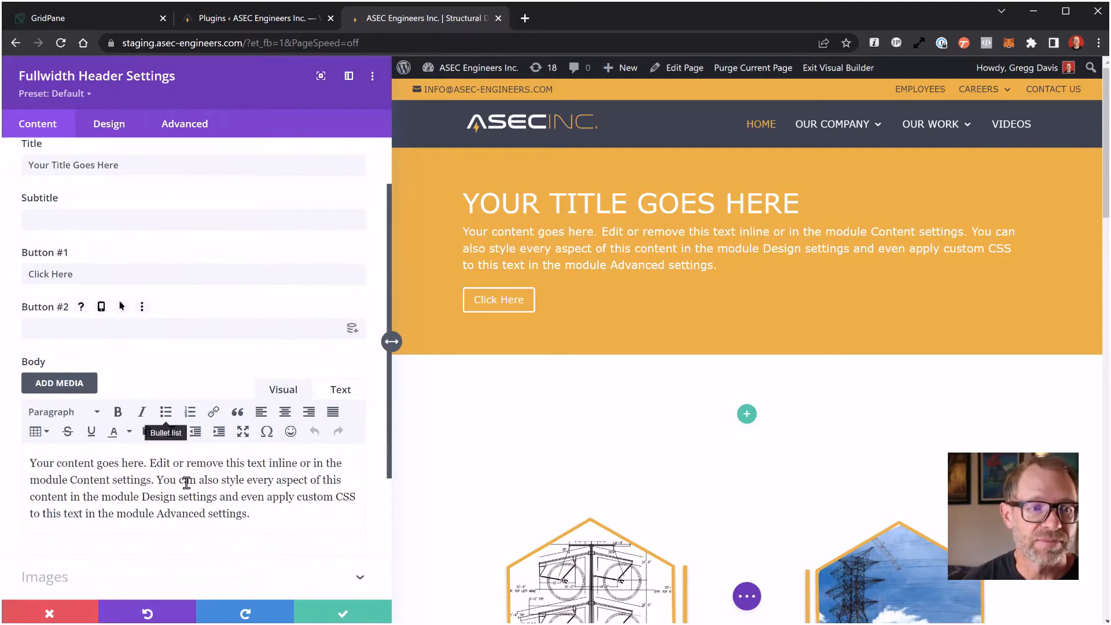
scroll(152, 314, "up", 2)
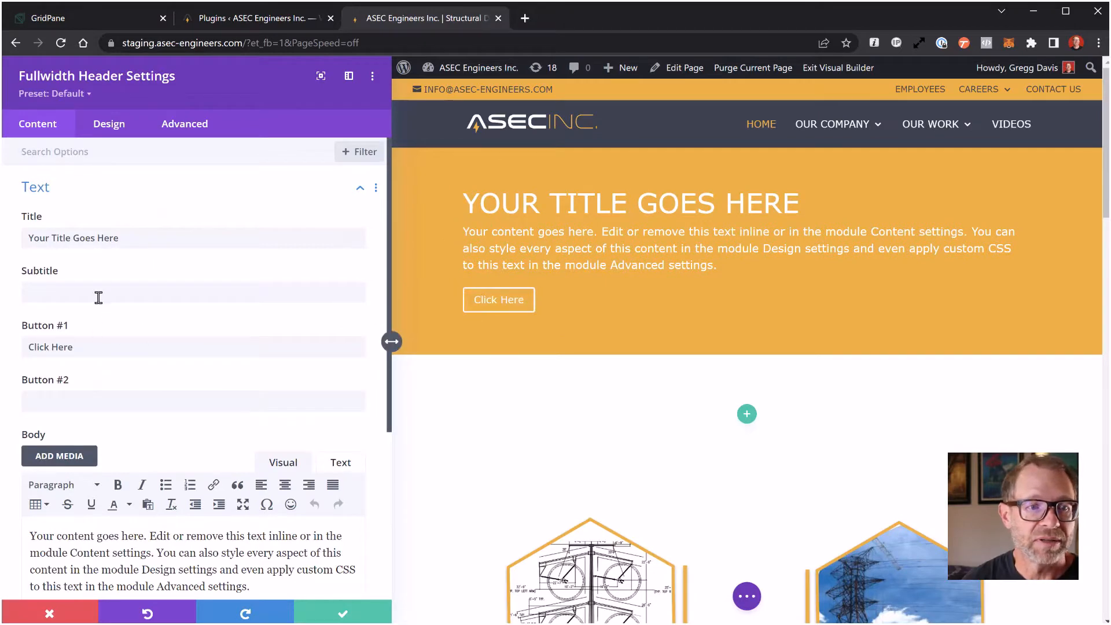
scroll(116, 408, "down", 6)
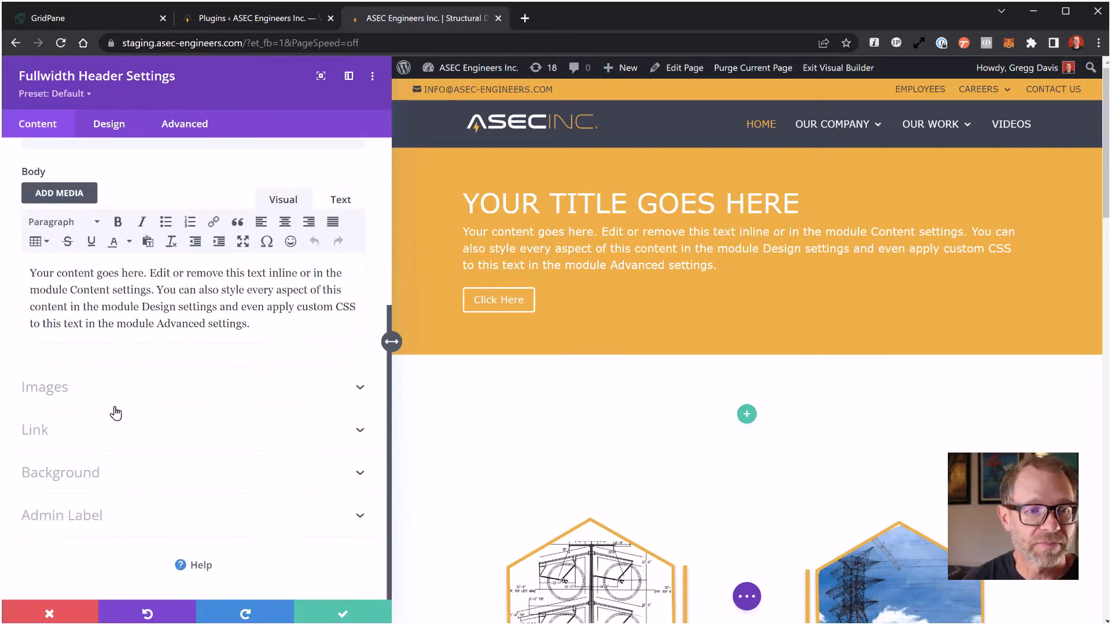
left_click(118, 399)
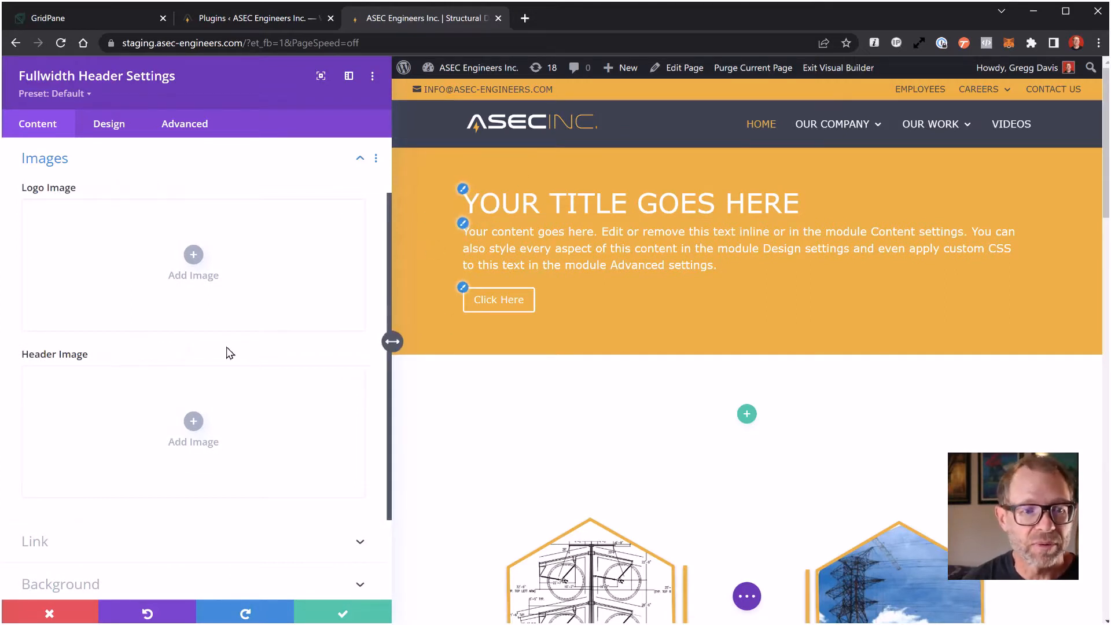
scroll(191, 405, "down", 1)
left_click(81, 551)
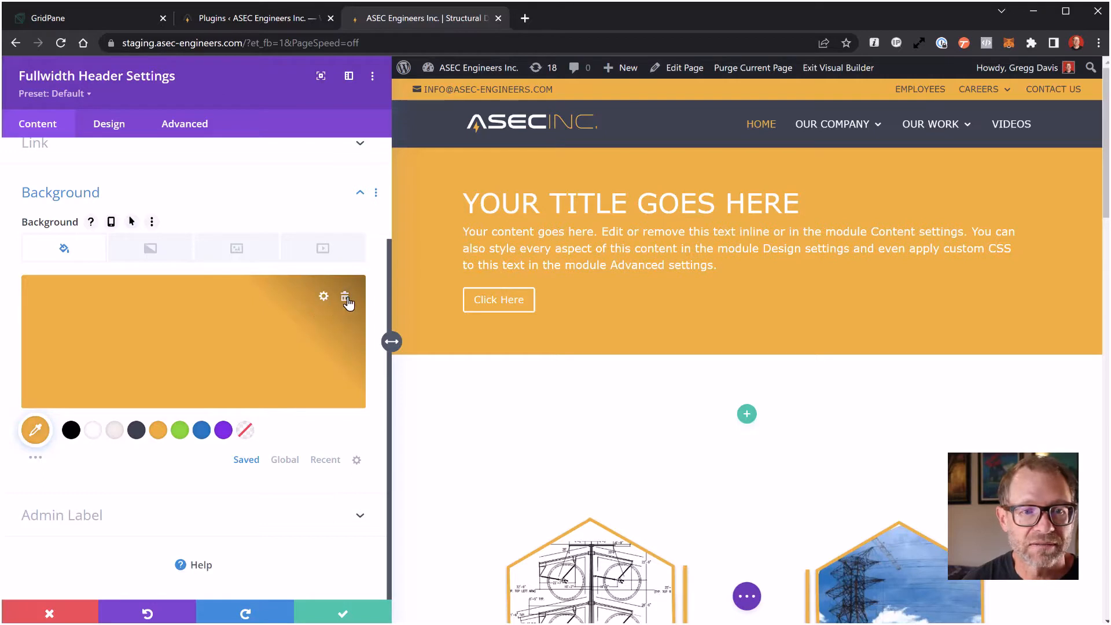
left_click(346, 298)
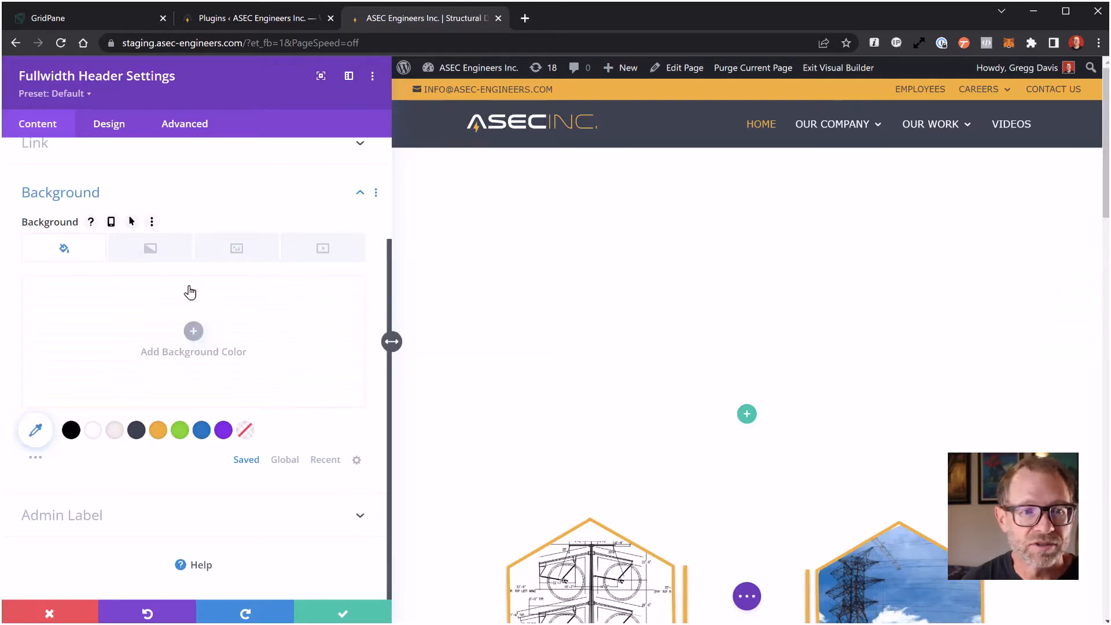
left_click(237, 250)
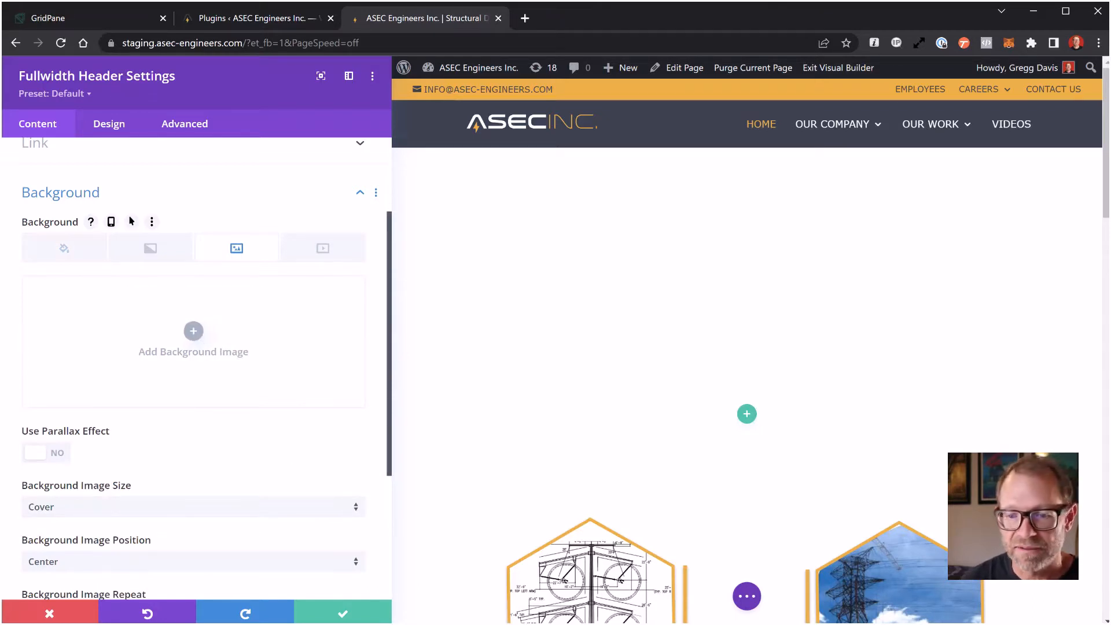
Switch to Photoshop and inspect the hero image ASEC-Web-Home-Hero1.jpg, examining its lower edge at 500% zoom.
key("alt+Tab")
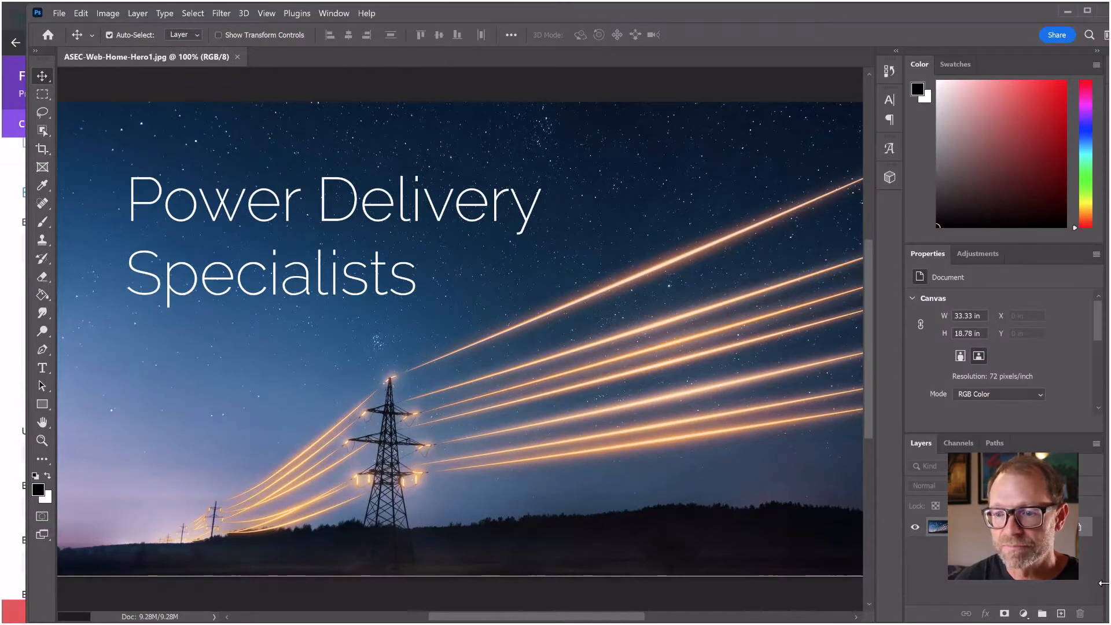
mouse_move(1110, 618)
left_mouse_down()
mouse_move(1091, 615)
mouse_move(1110, 617)
left_mouse_up()
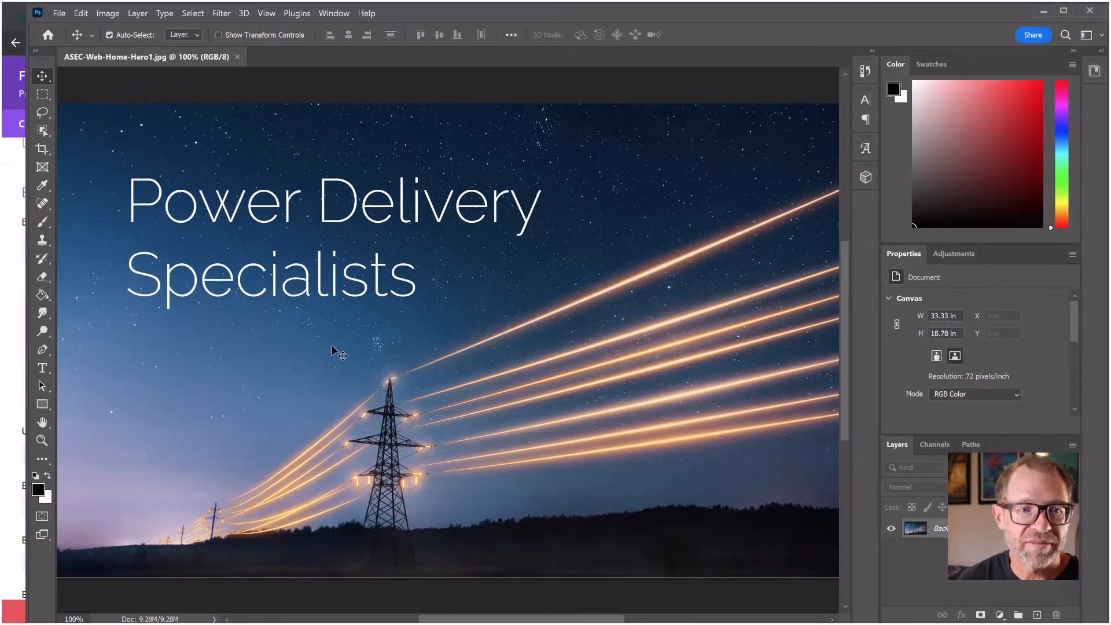
scroll(339, 353, "up", 1)
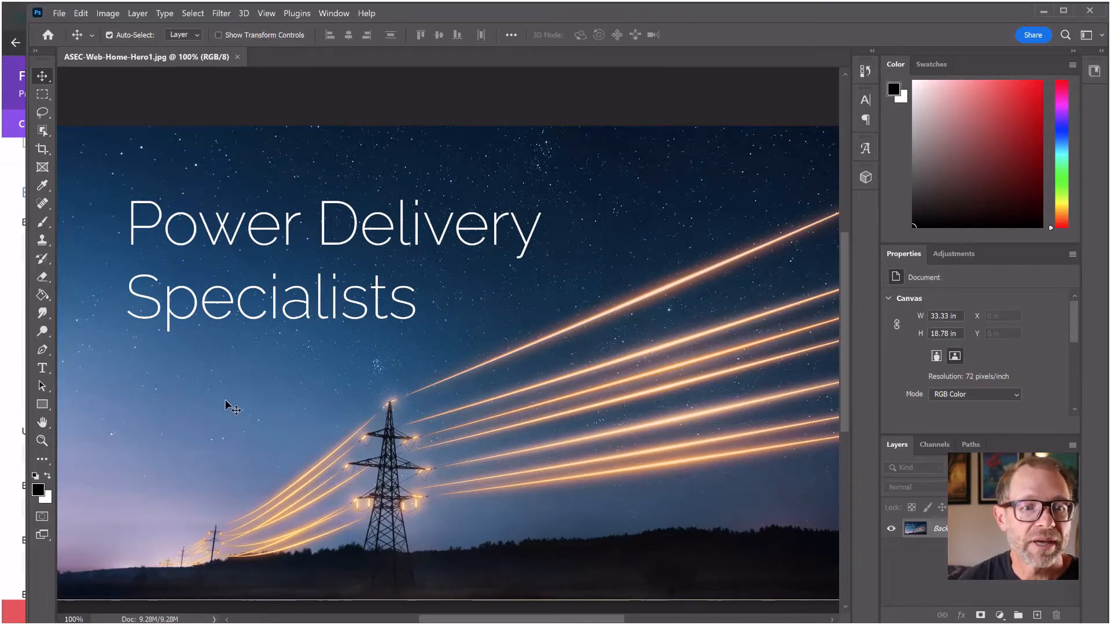
scroll(244, 432, "down", 2)
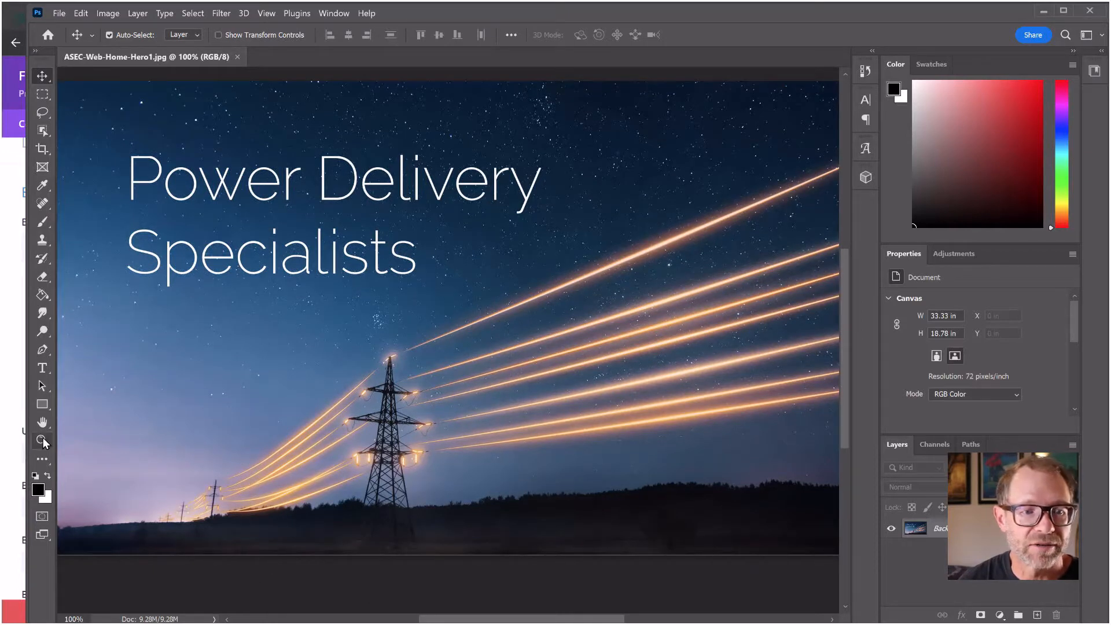
key("z")
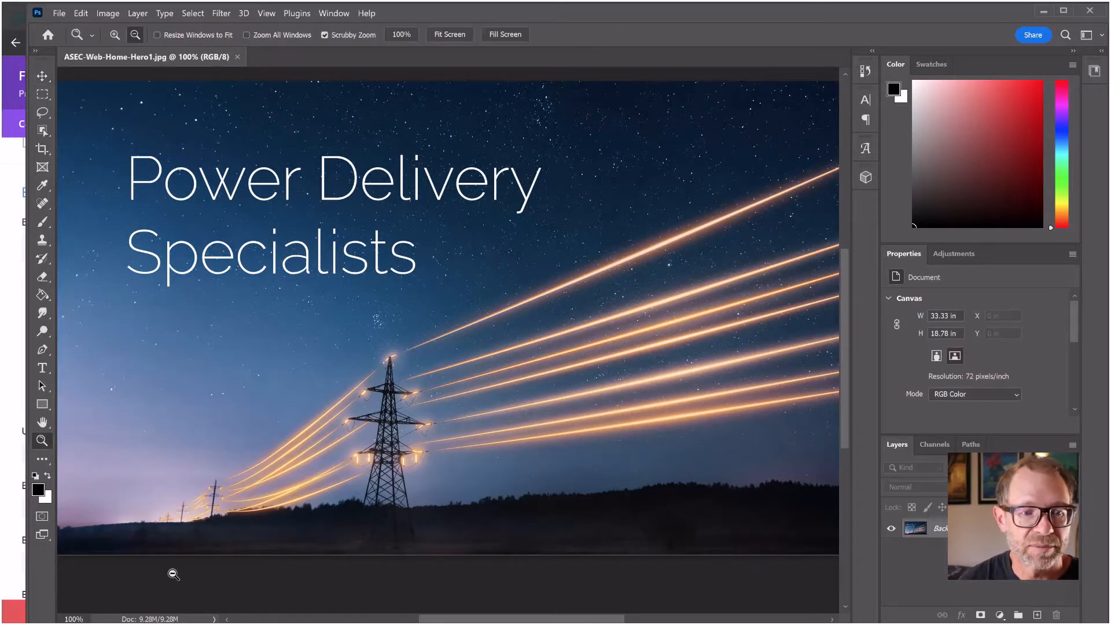
left_click_drag(189, 561, 189, 560)
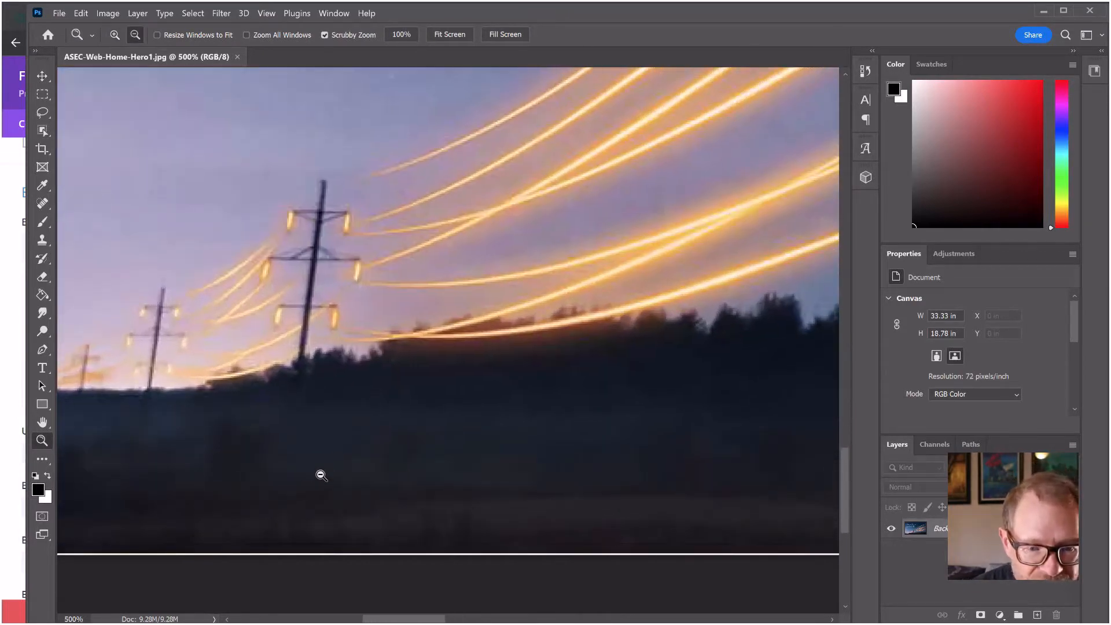
scroll(322, 476, "down", 2)
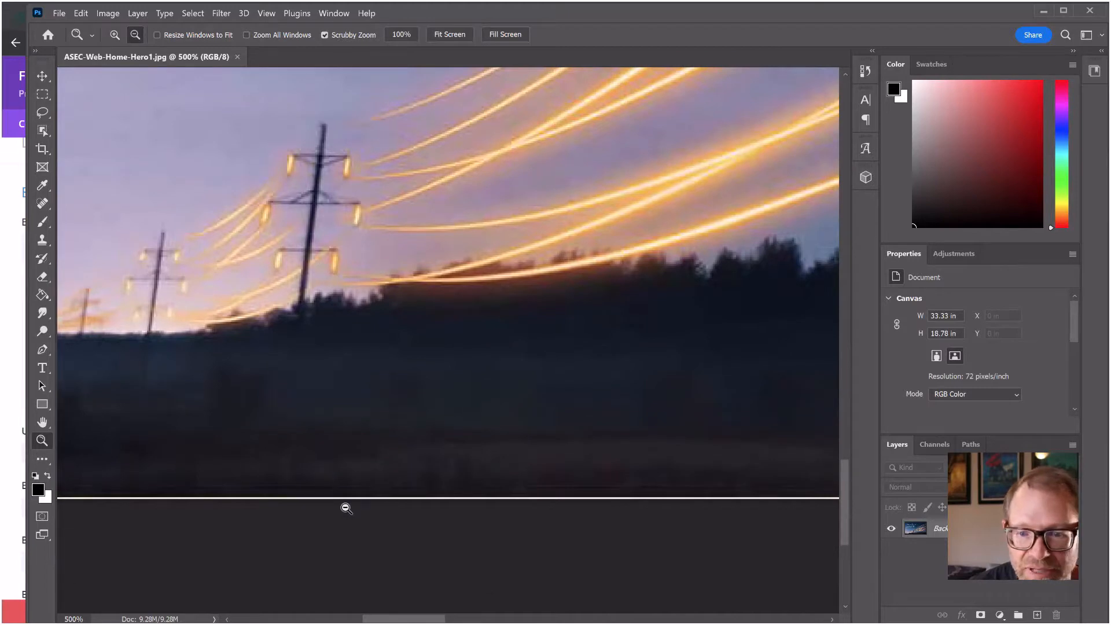
left_click_drag(345, 485, 345, 485)
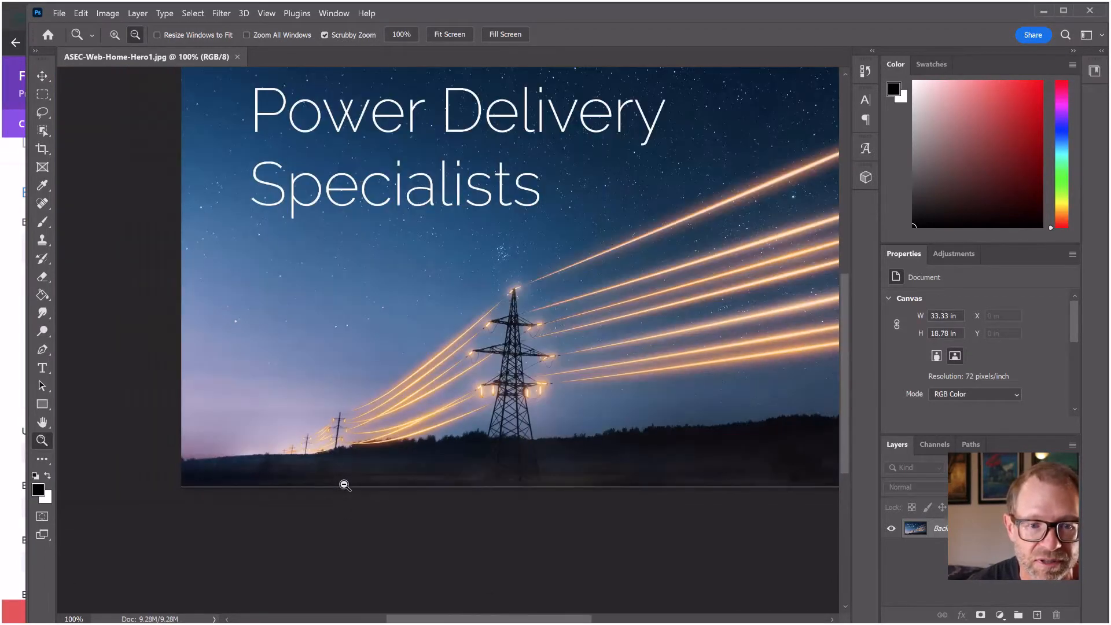
scroll(579, 335, "right", 2)
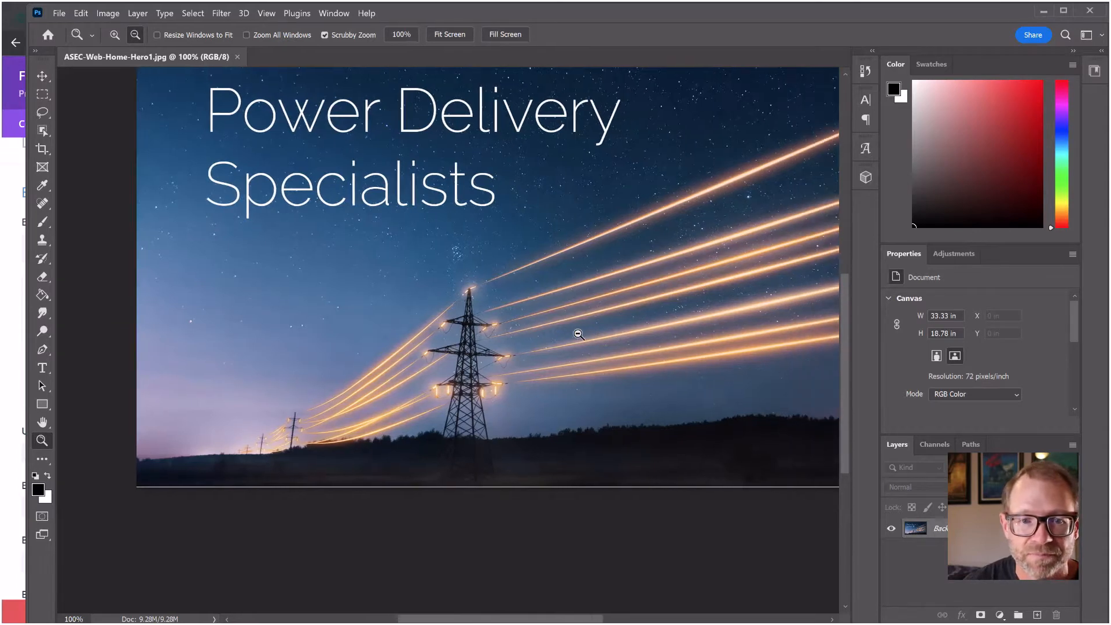
right_click(439, 329)
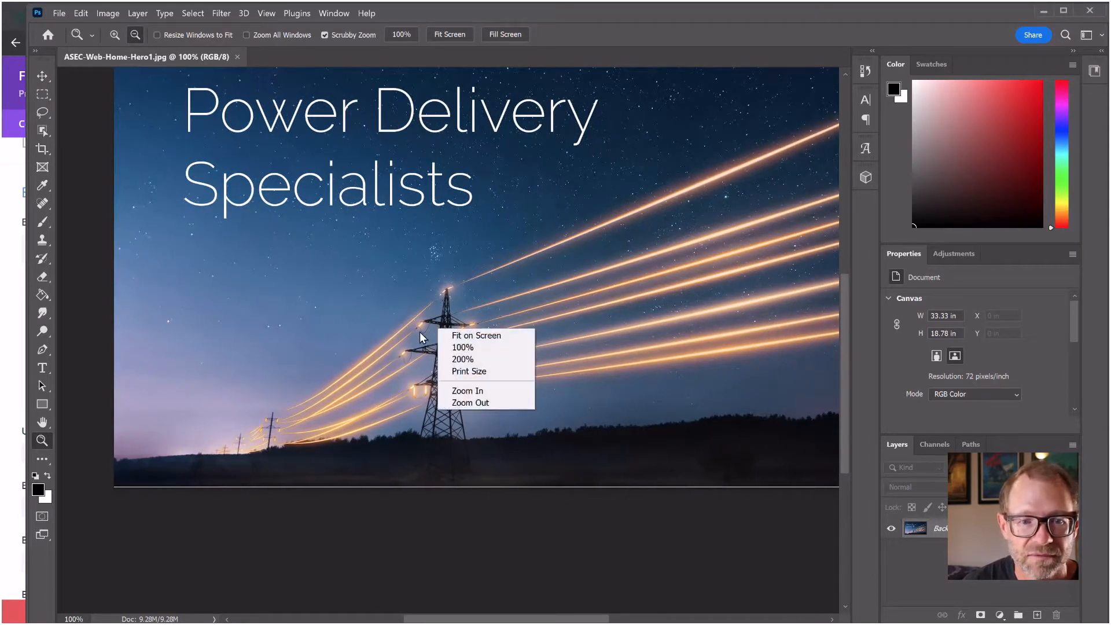
left_click(457, 336)
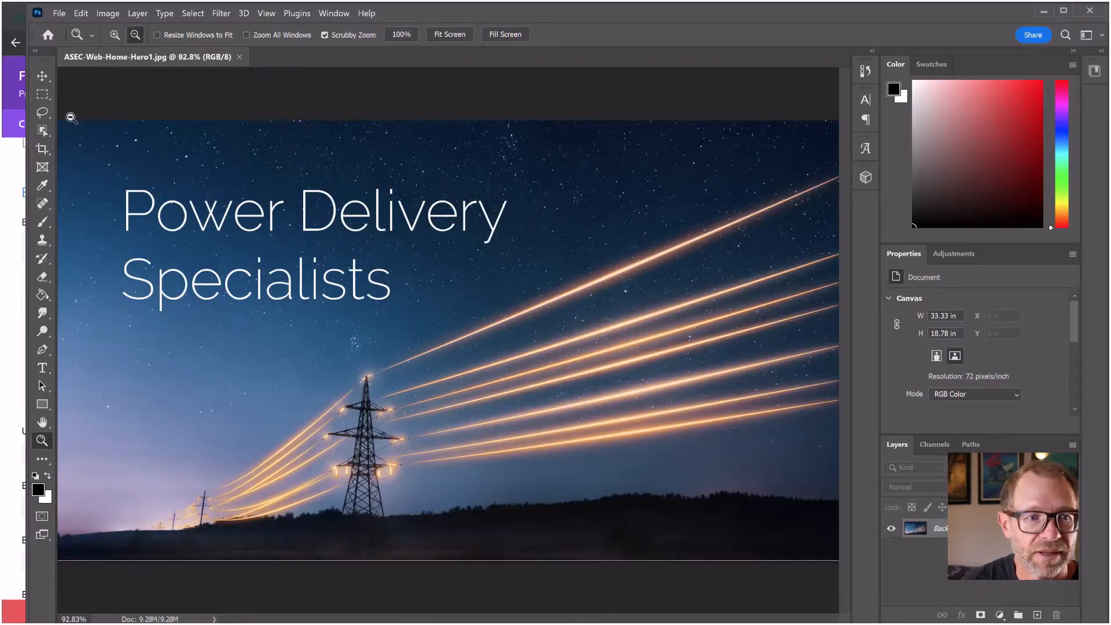
left_click(42, 93)
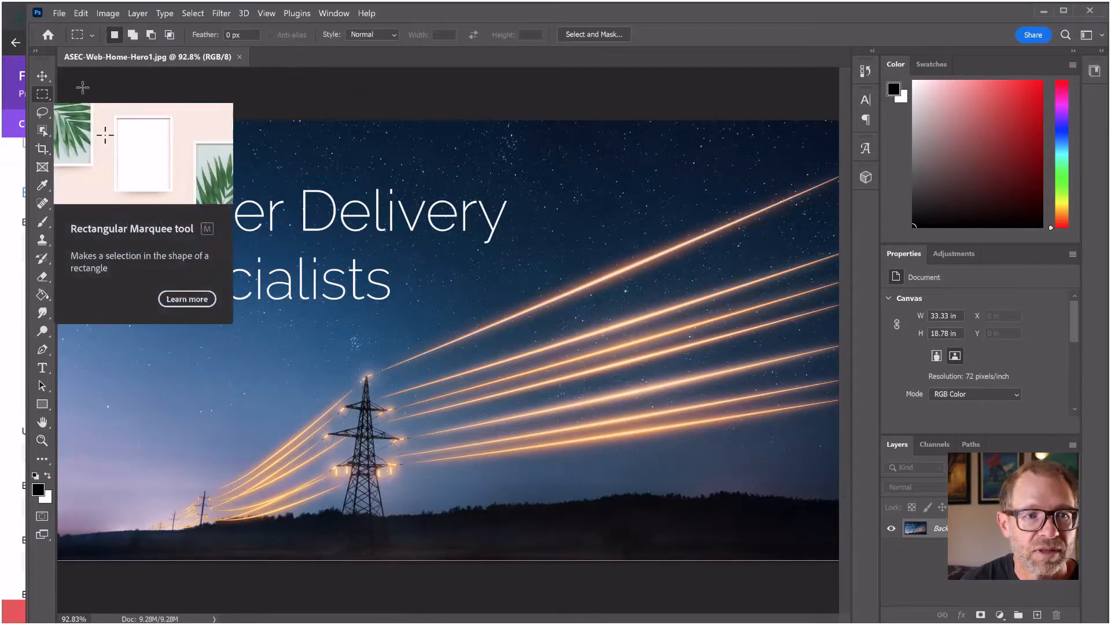
left_click(61, 13)
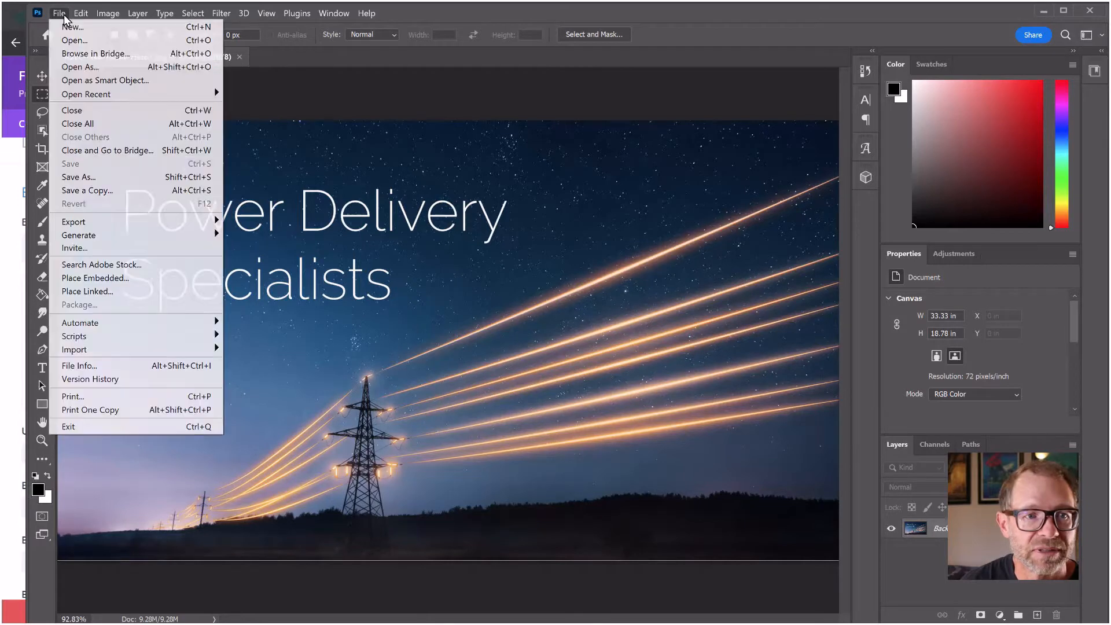
left_click(74, 178)
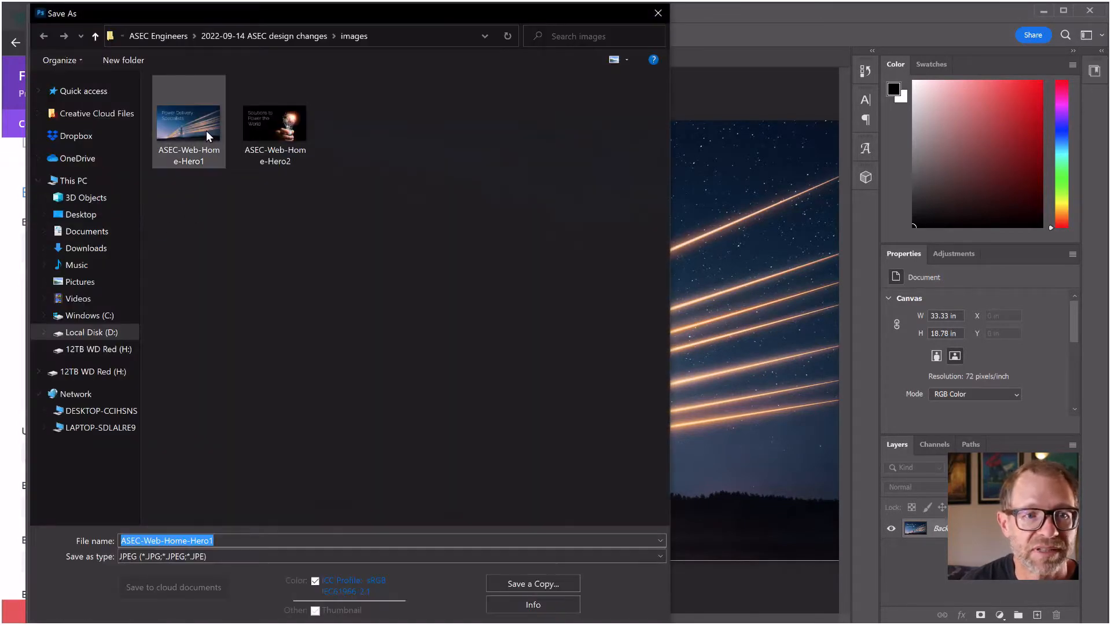
left_click(196, 554)
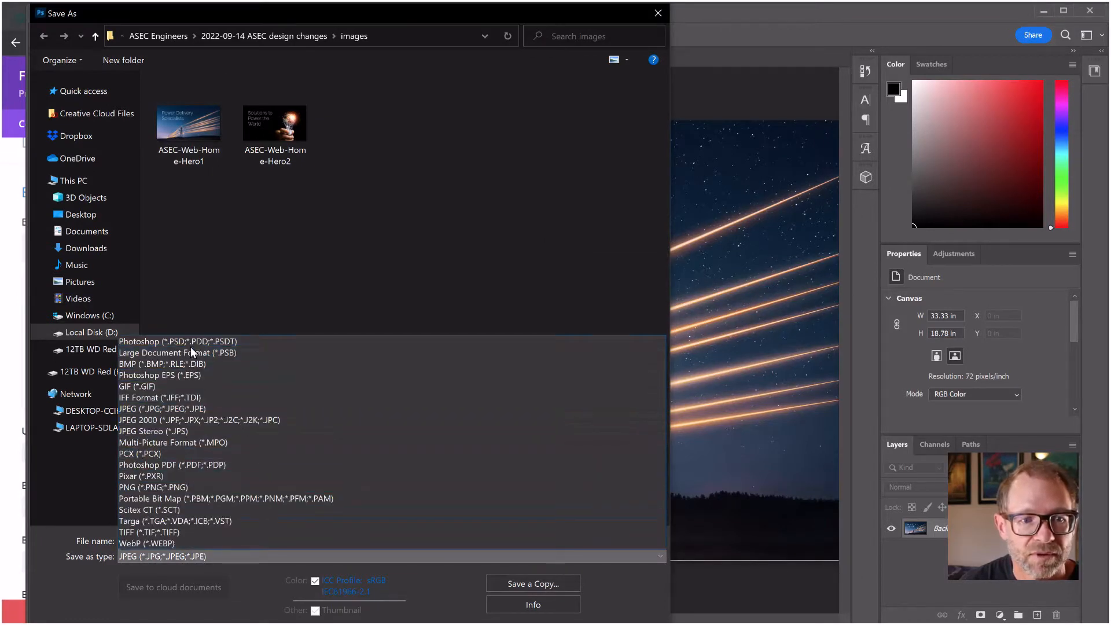
left_click(191, 342)
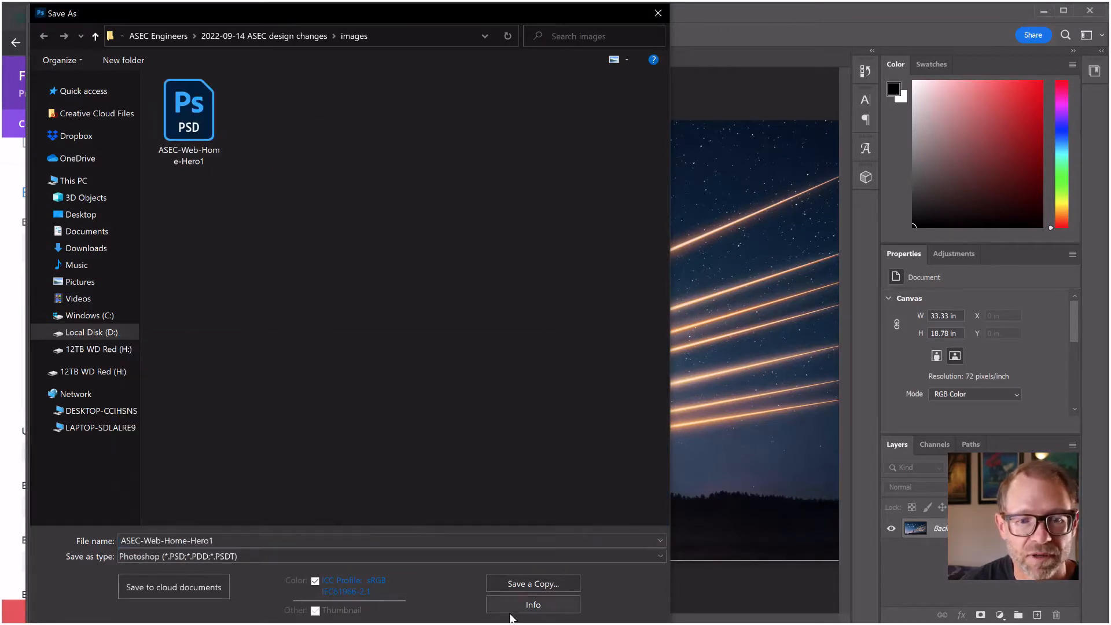
key("Return")
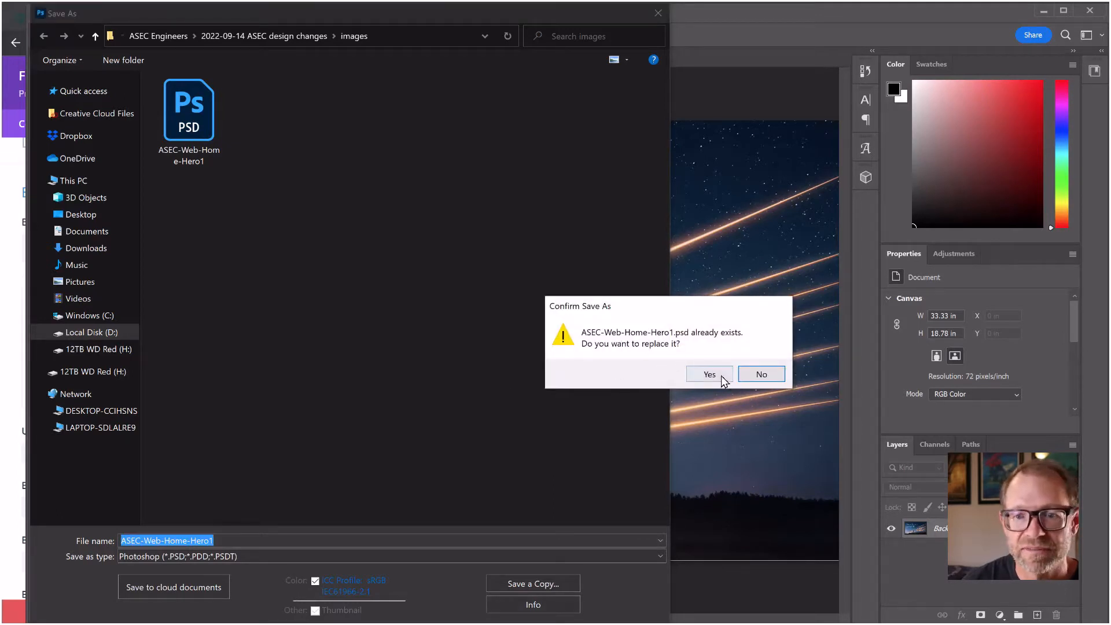
left_click(758, 376)
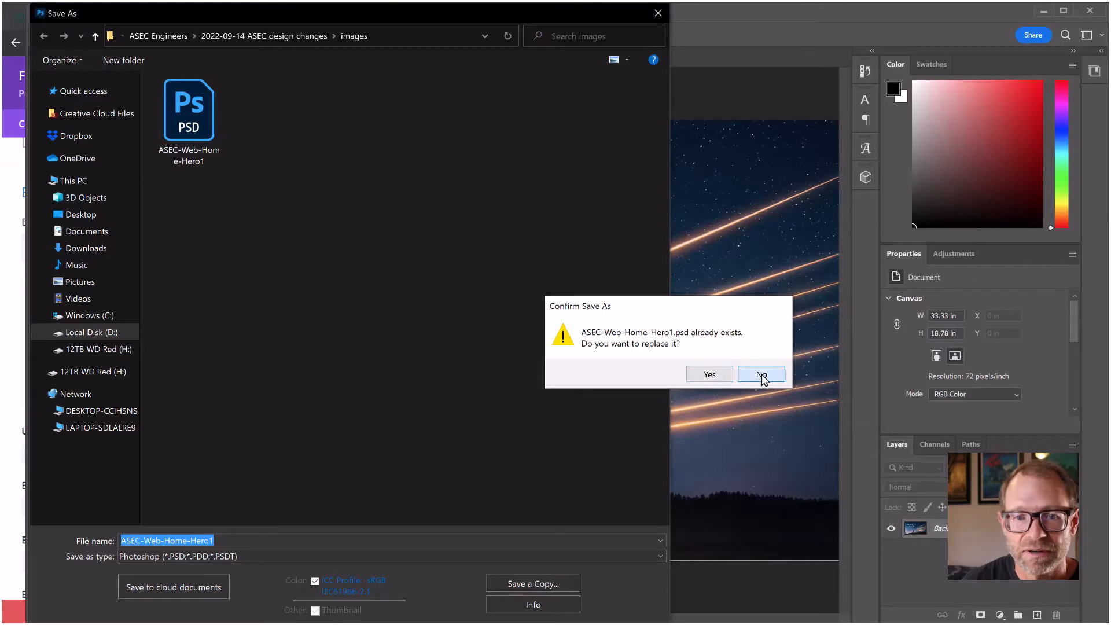
left_click(197, 124)
double_click(197, 124)
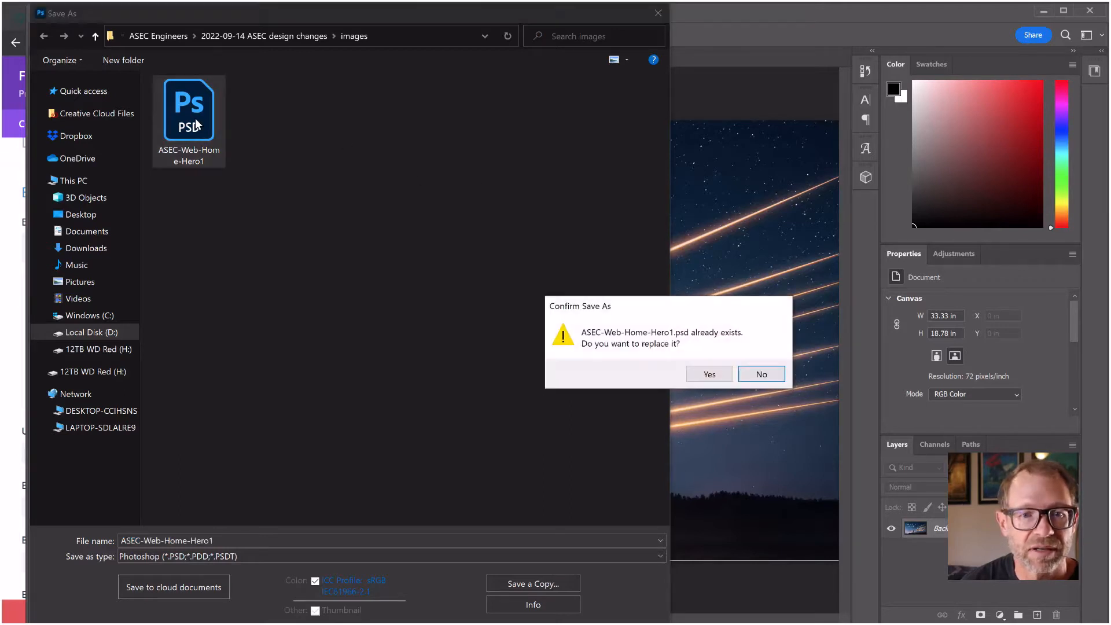
left_click(757, 375)
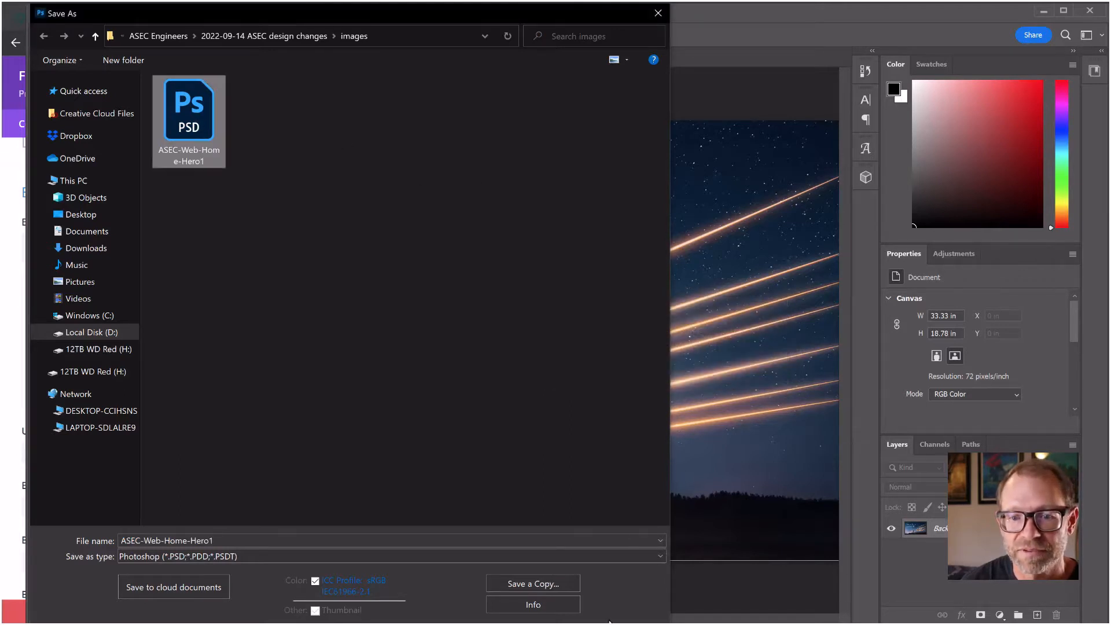
key("Escape")
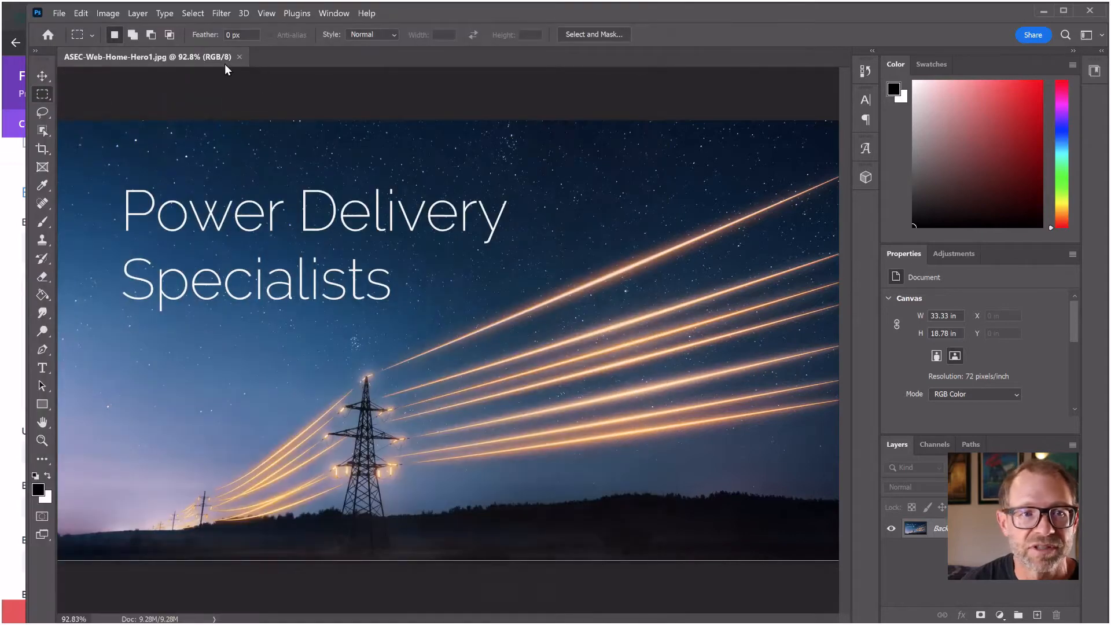
Open the existing Photoshop file ASEC-Web-Home-Hero1.psd from the images folder.
left_click(63, 8)
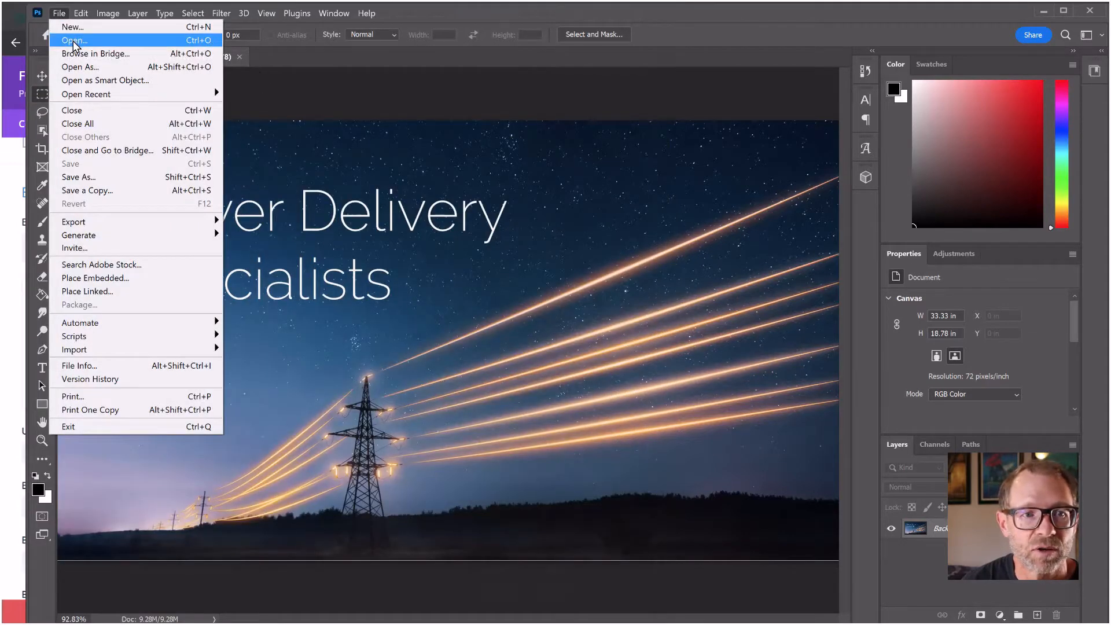
left_click(74, 45)
left_click(280, 121)
double_click(280, 120)
key("ctrl+minus")
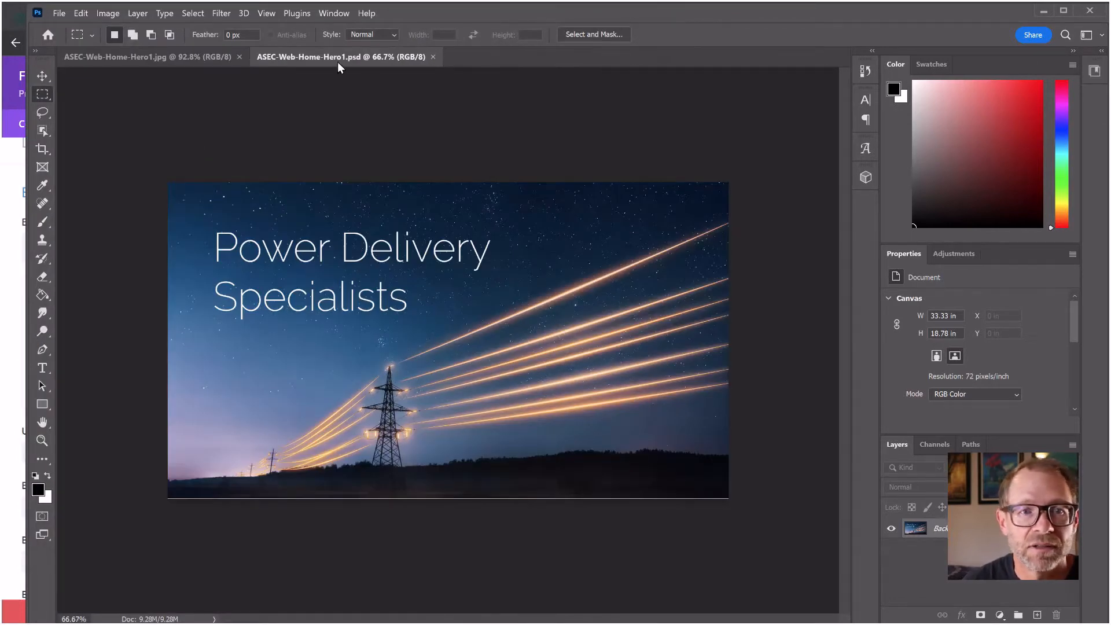
Crop the PSD with a full-width rectangular selection that excludes the thin white line along its lower edge, leaving nothing selected.
left_click(44, 443)
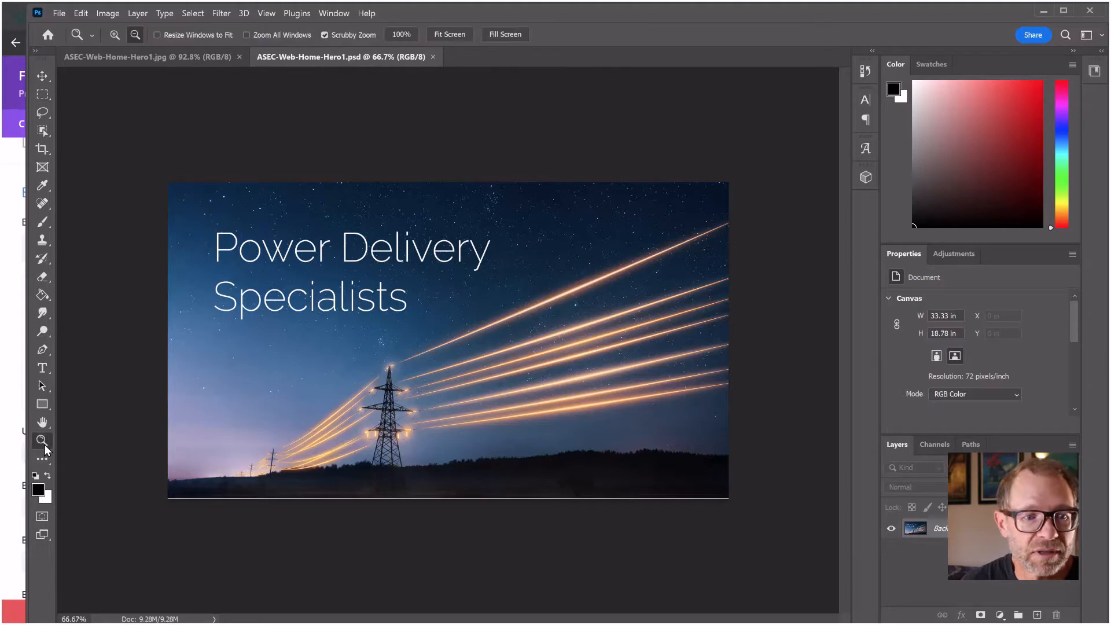
right_click(301, 369)
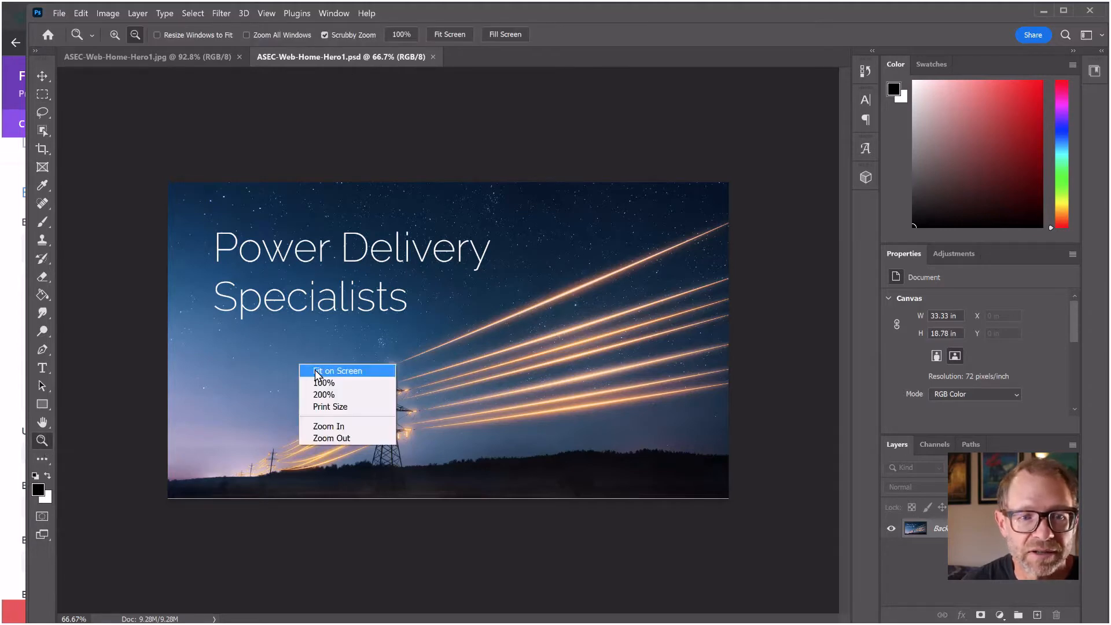
left_click(316, 372)
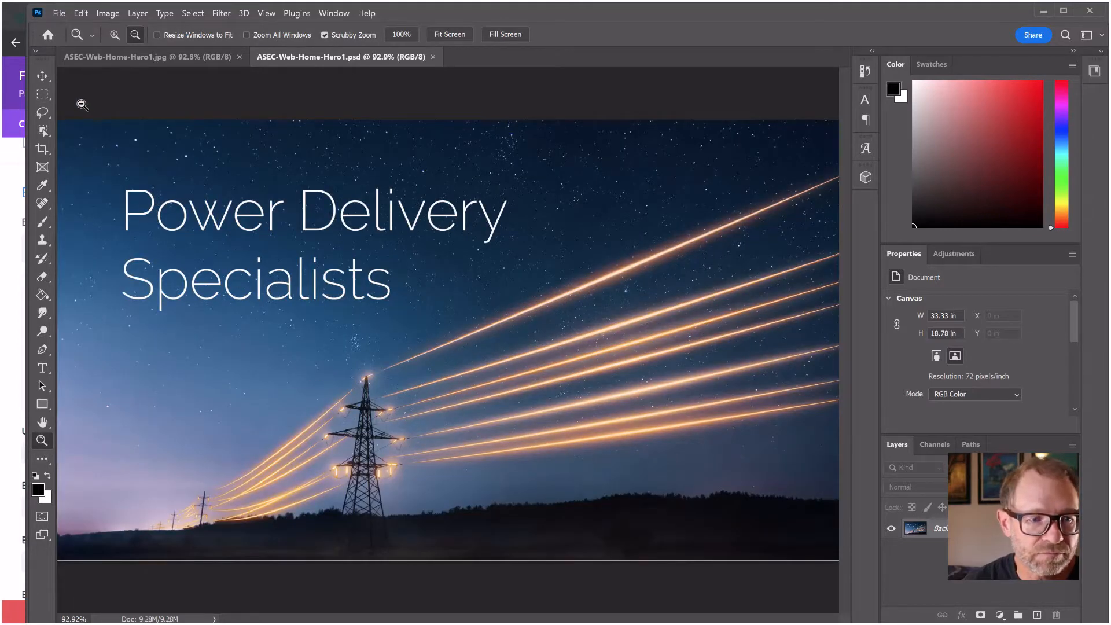
left_click(185, 211, "alt")
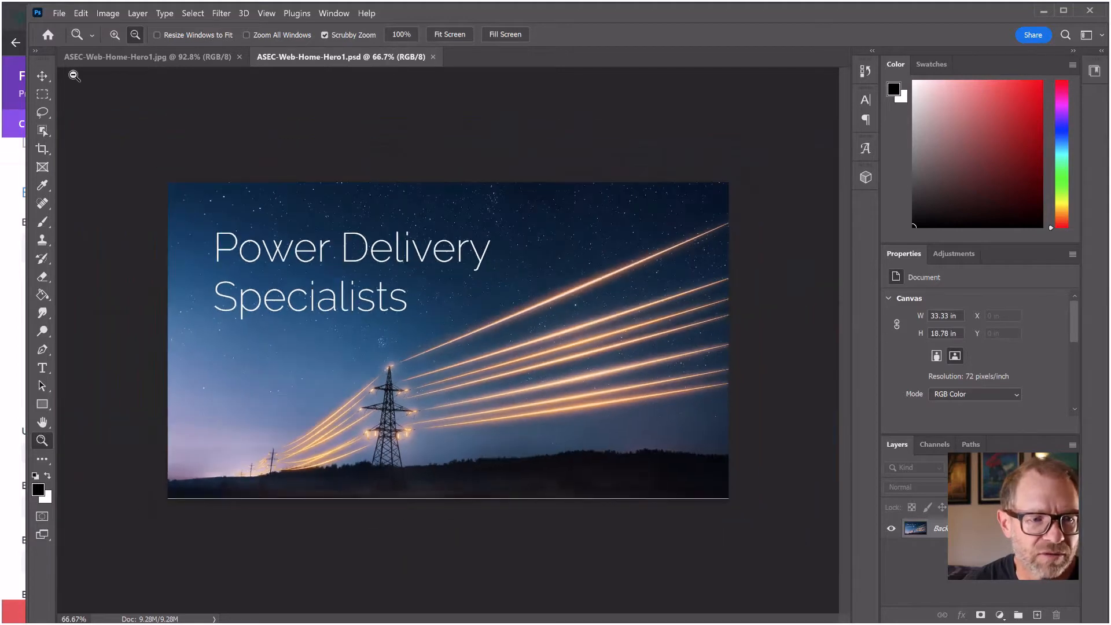
left_click(45, 94)
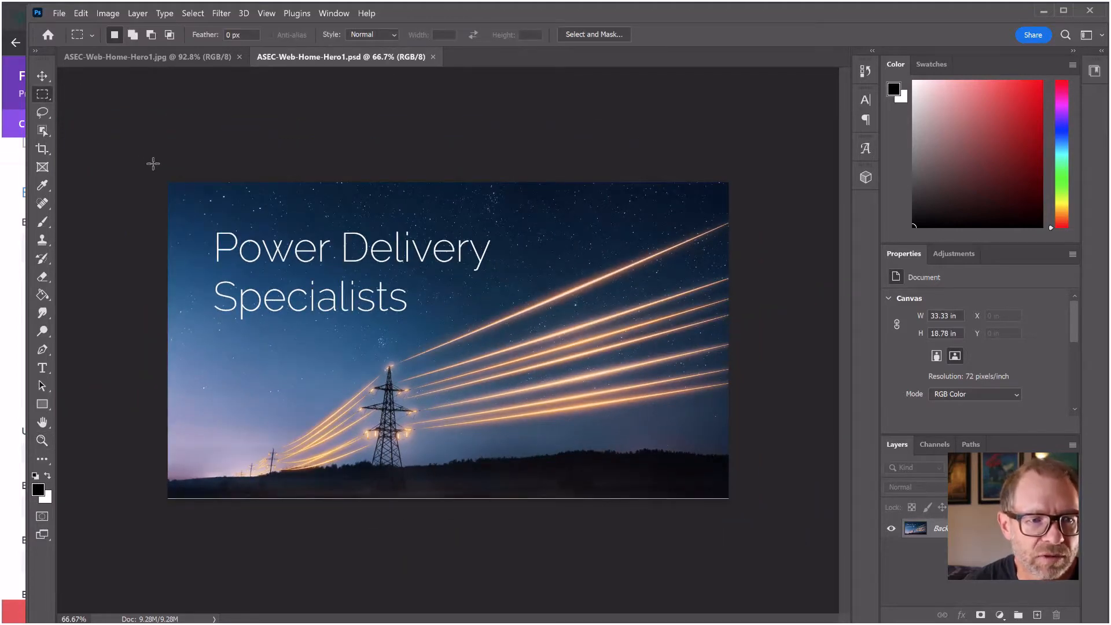
left_click_drag(167, 179, 745, 497)
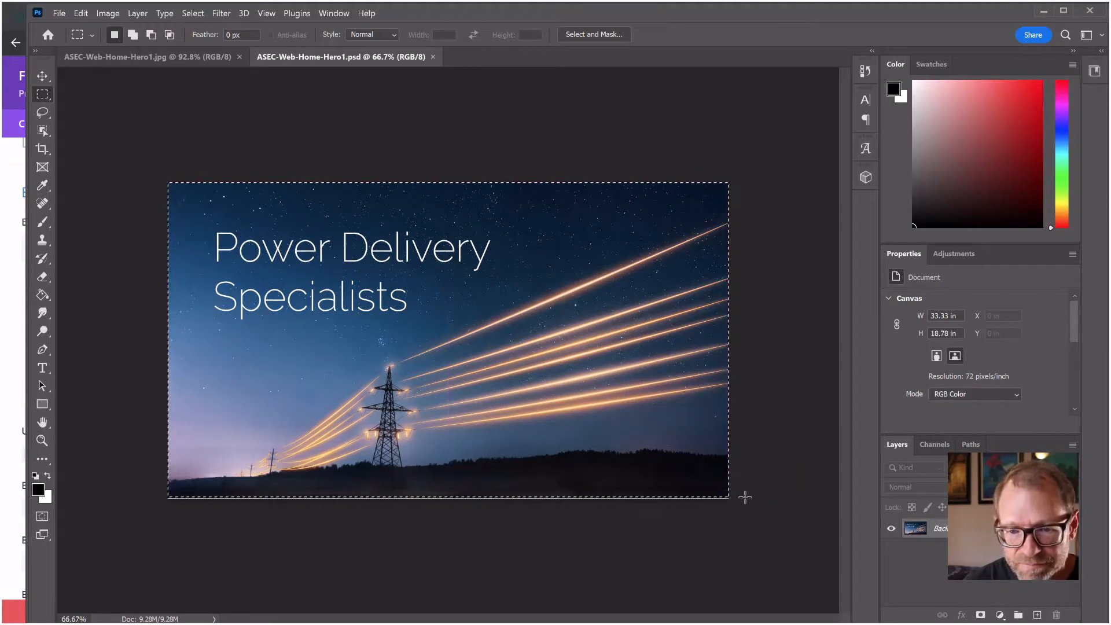
left_click(107, 16)
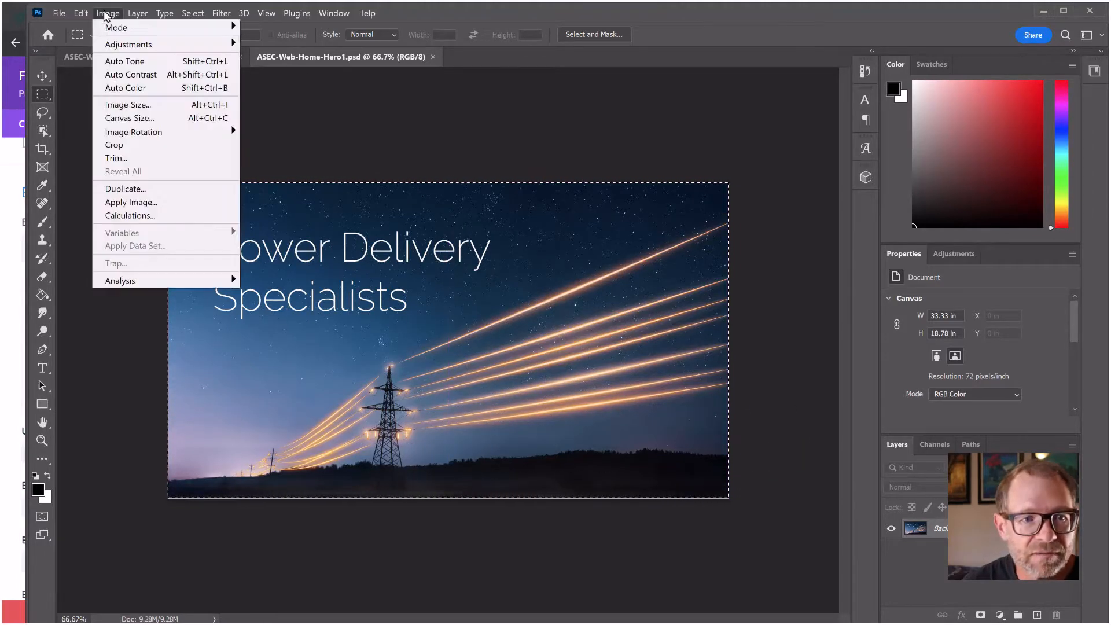
left_click(116, 143)
key("ctrl+d")
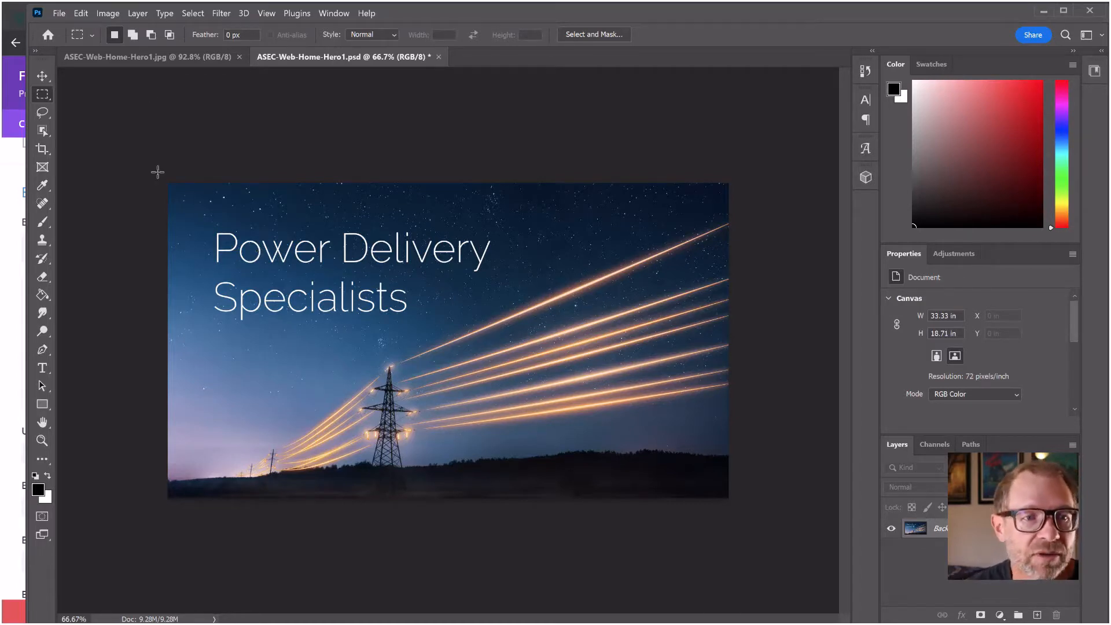
Check the cropped image's pixel dimensions without resizing it.
left_click(107, 12)
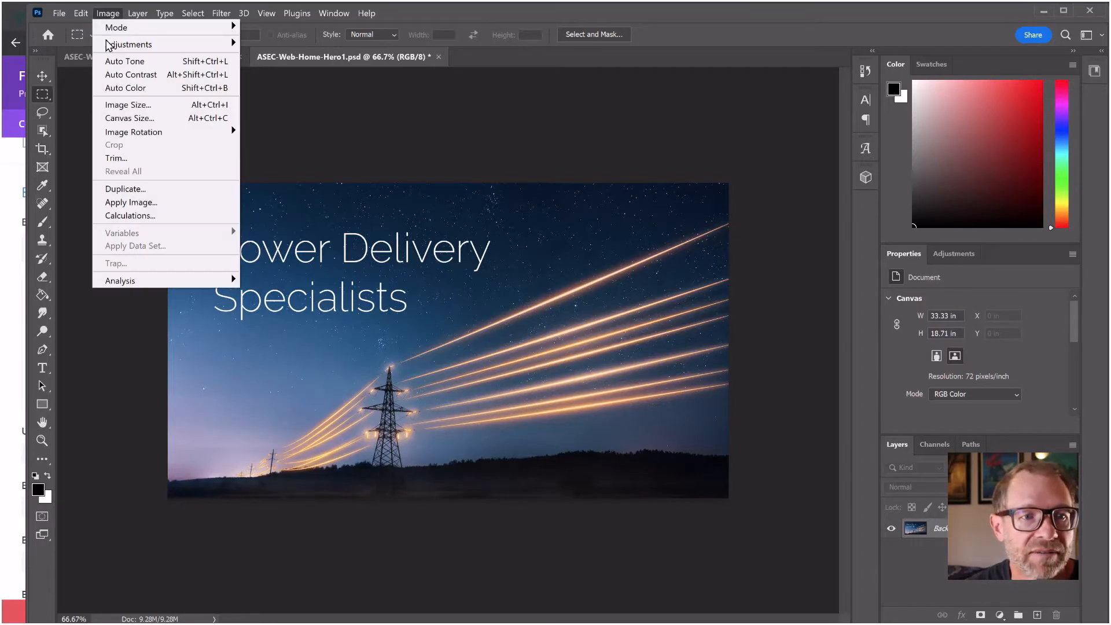
left_click(107, 107)
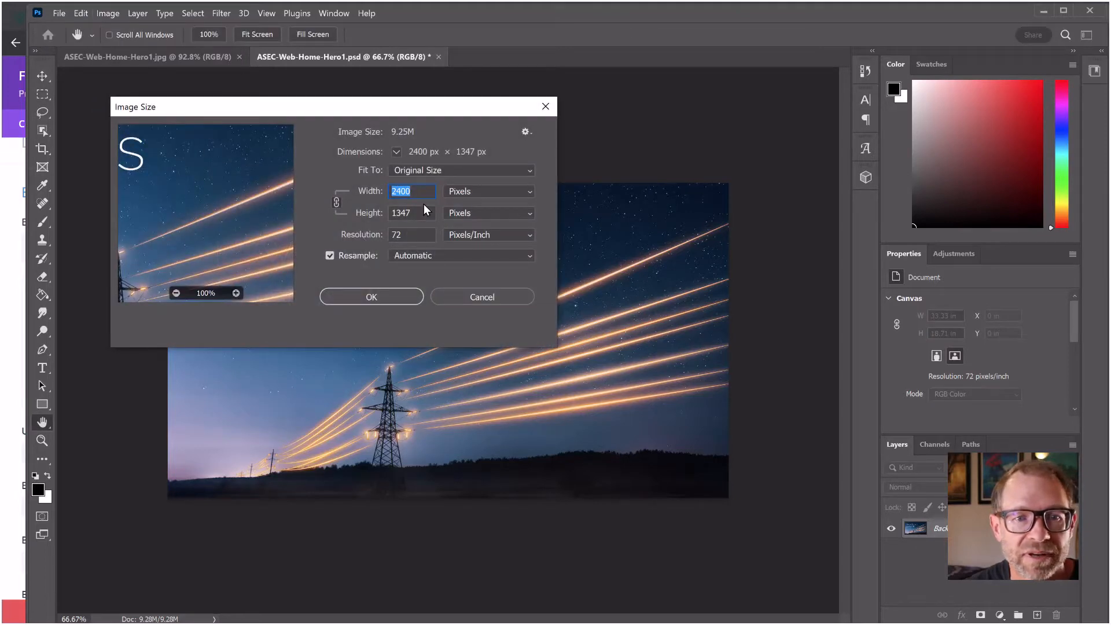
left_click(456, 296)
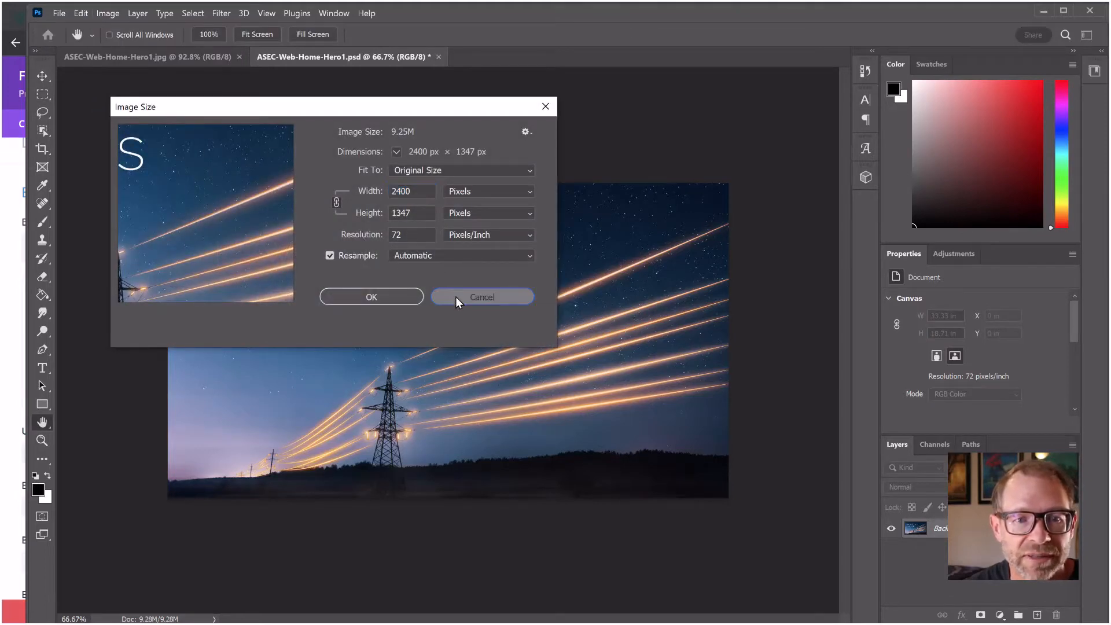
Set up a JPG export of the cropped hero image at quality 3 and inspect its preview at 100% zoom.
left_click(59, 13)
mouse_move(183, 226)
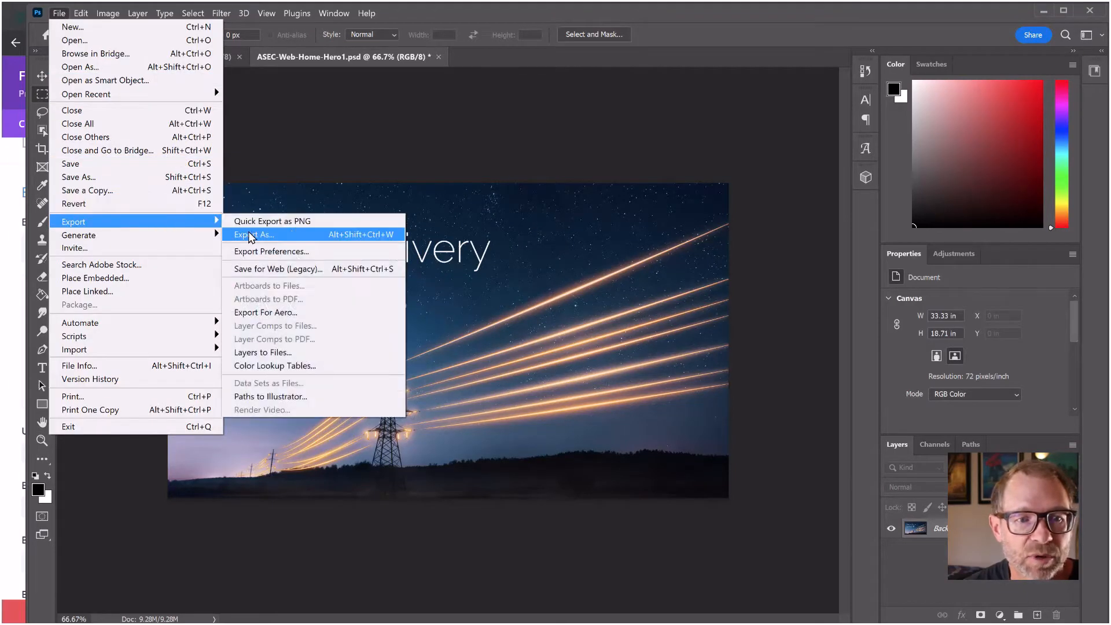
left_click(255, 232)
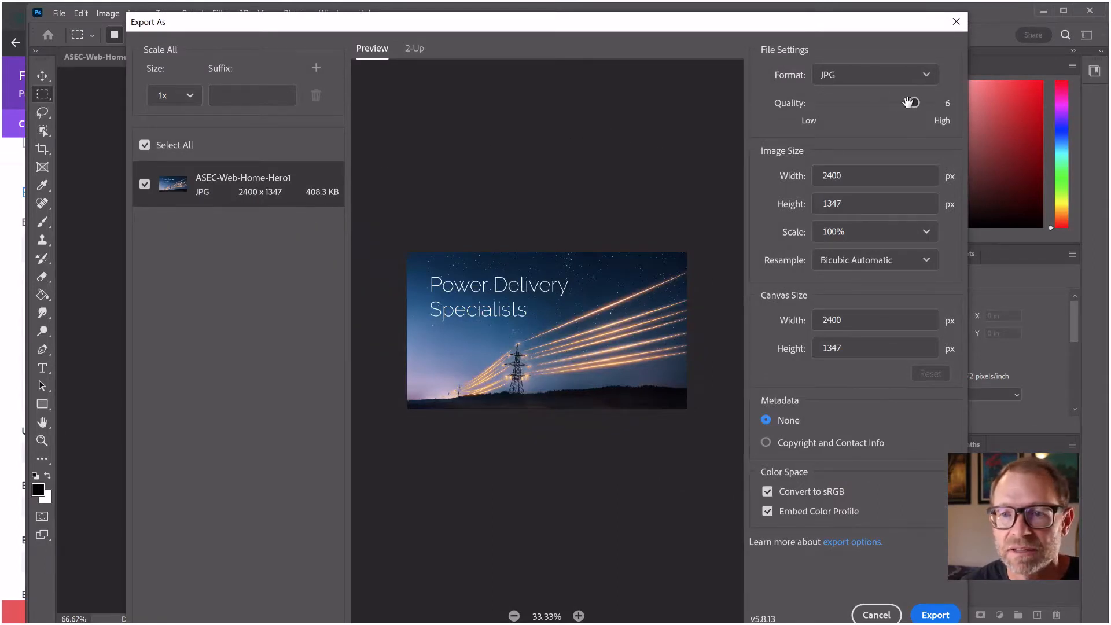
left_click_drag(914, 103, 856, 104)
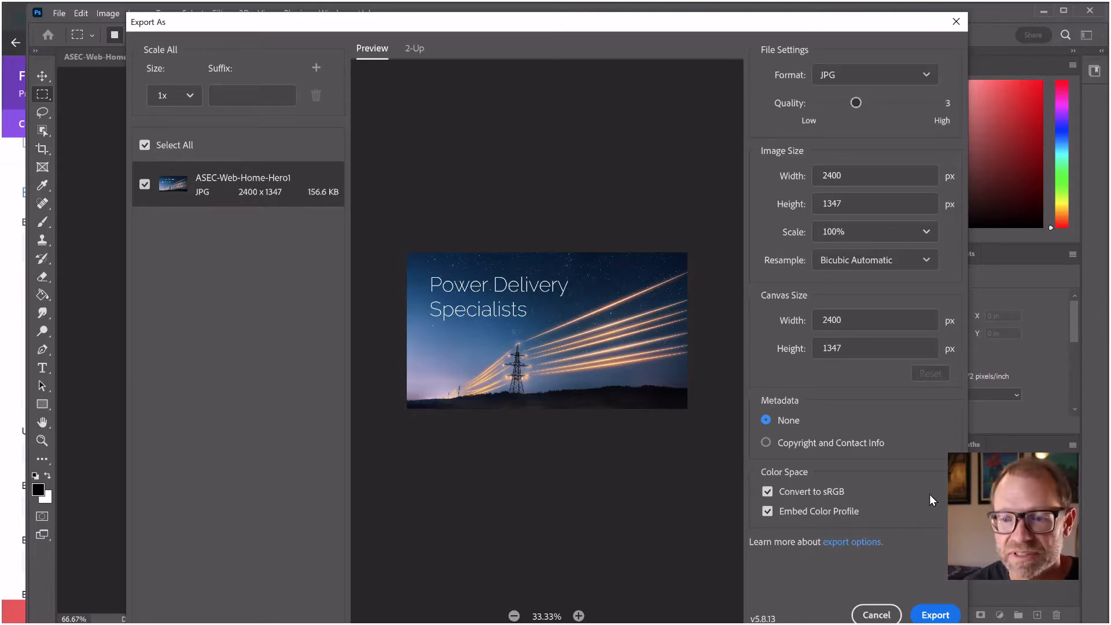
left_click(579, 616)
left_click(579, 616)
left_click(579, 616)
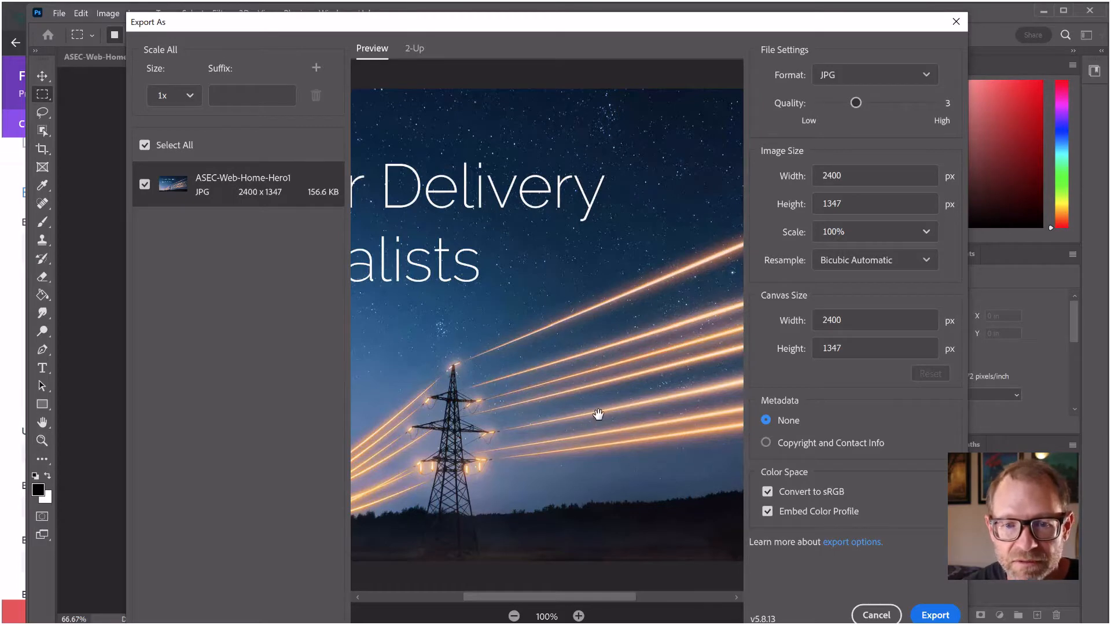
Export the JPG as ASEC-Web-Home-Hero1-web into the images folder of ASEC Engineers' 2022-09-14 ASEC design changes.
left_click(936, 615)
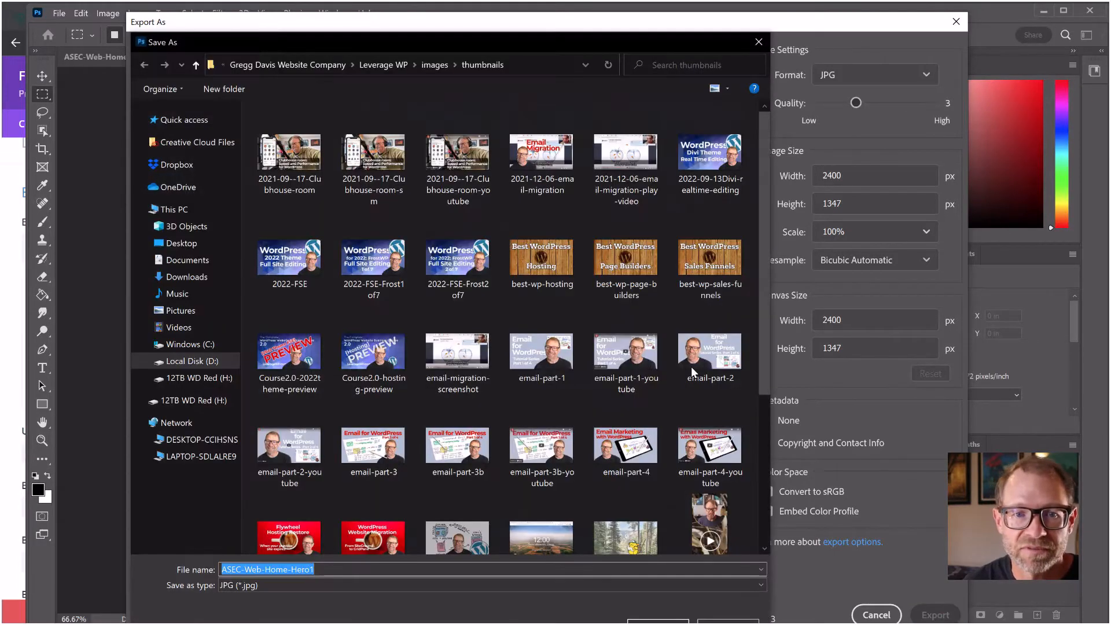
left_click(335, 65)
double_click(295, 244)
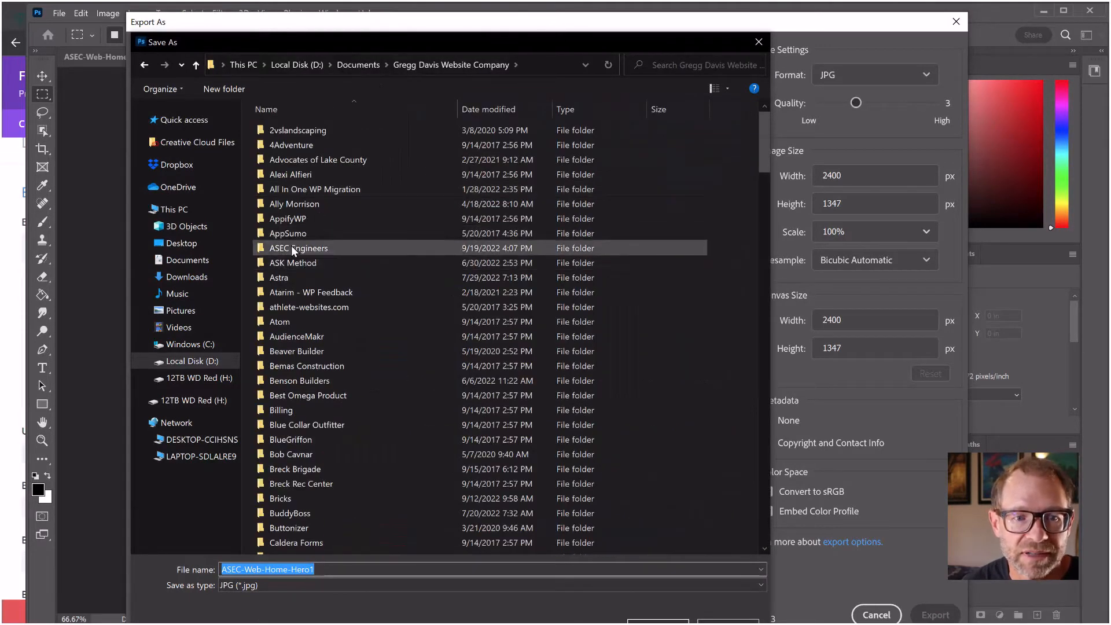
double_click(317, 307)
double_click(290, 148)
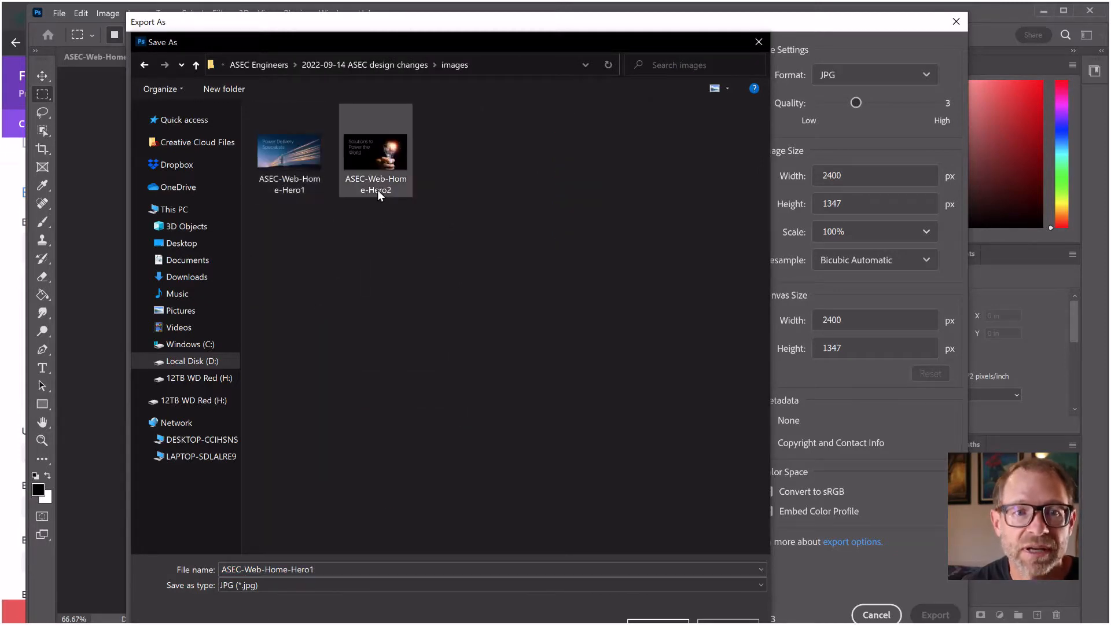
left_click(304, 163)
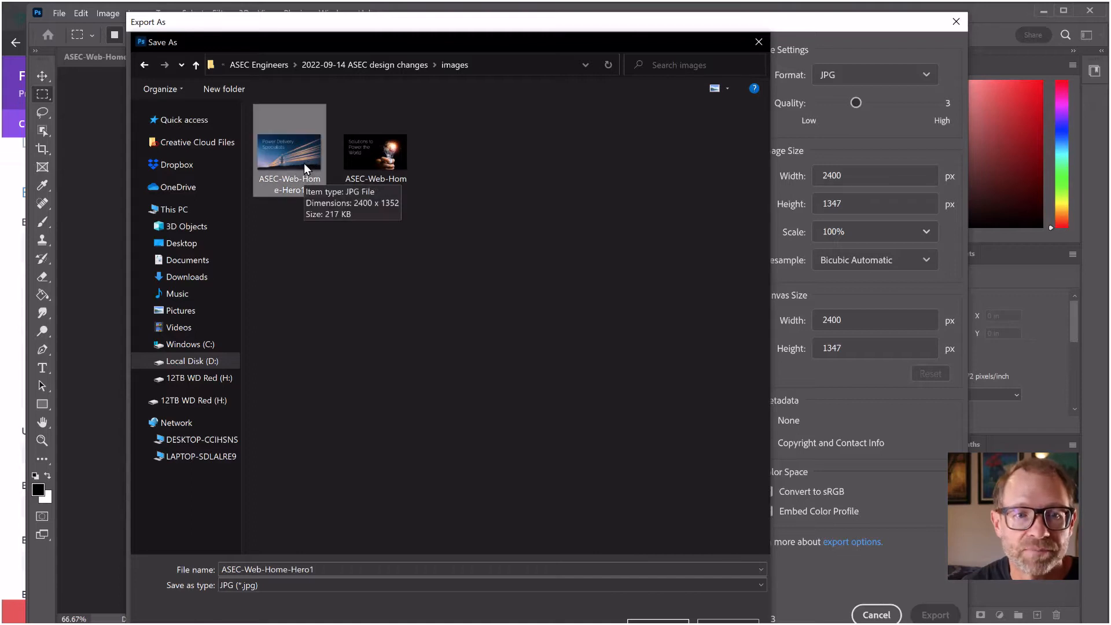
left_click(324, 568)
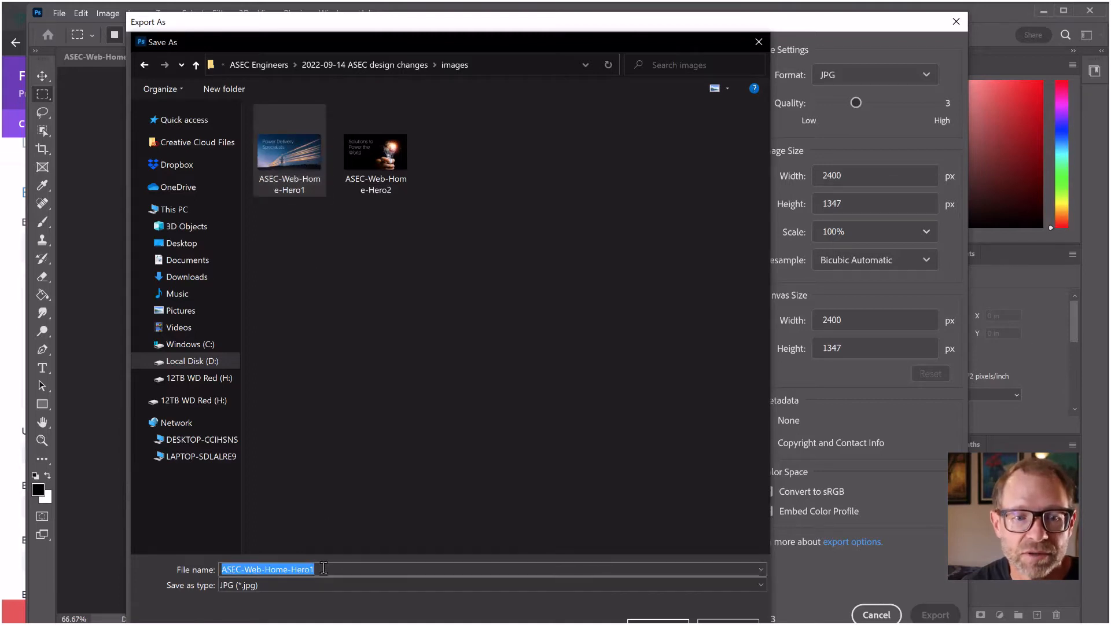
left_click(324, 567)
type("-")
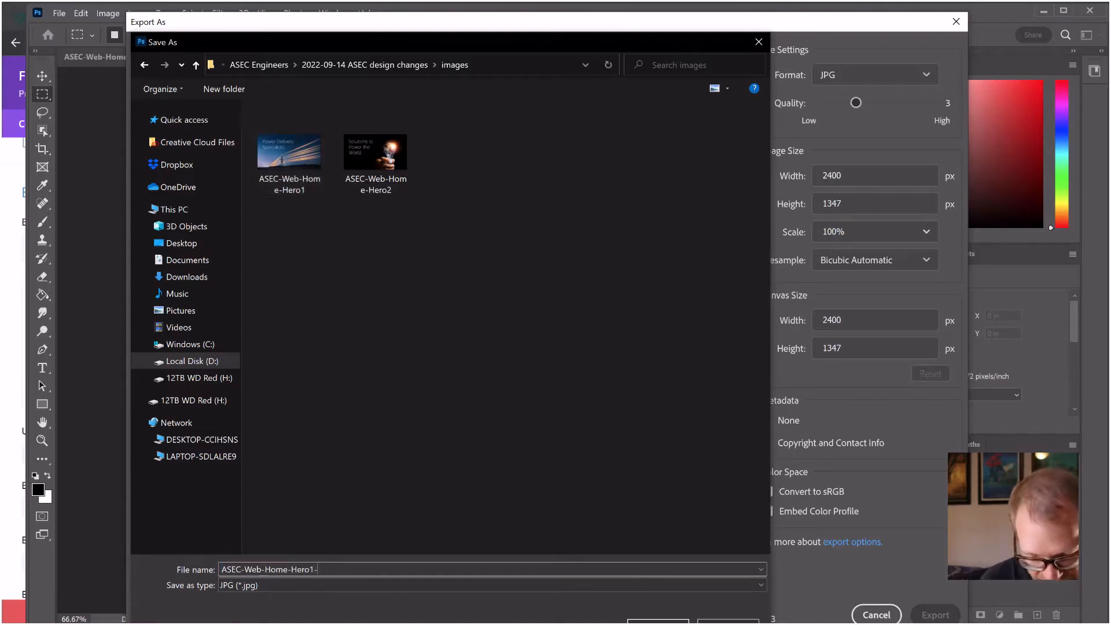
type("web")
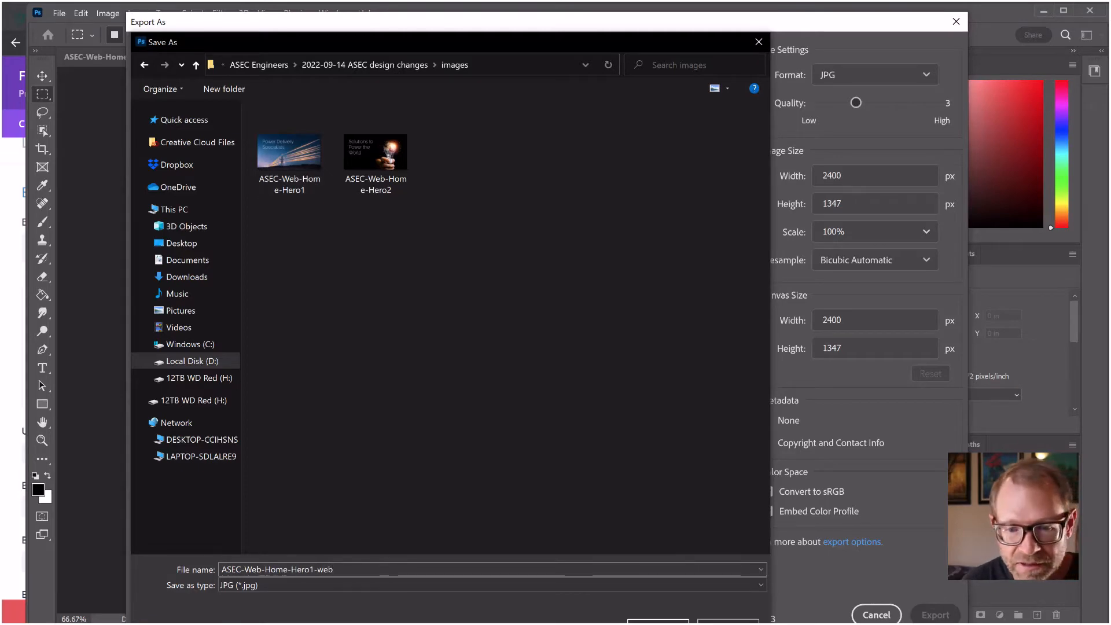
left_click(658, 622)
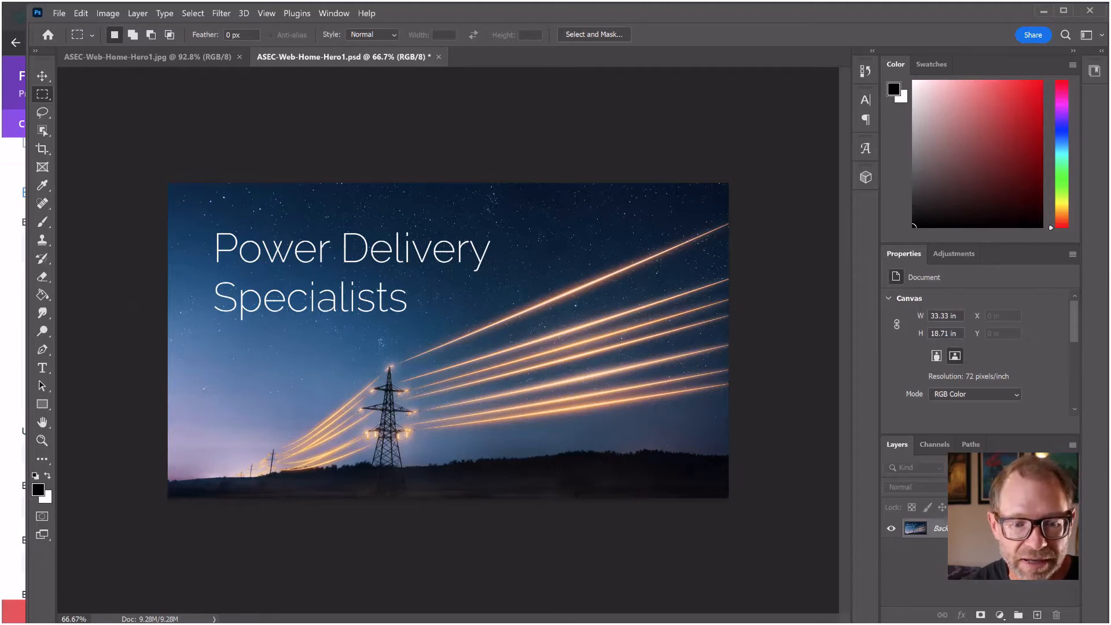
Switch to Chrome and upload ASEC-Web-Home-Hero1-web.jpg from the design changes images folder as the Fullwidth Header's background image.
key("alt+Tab")
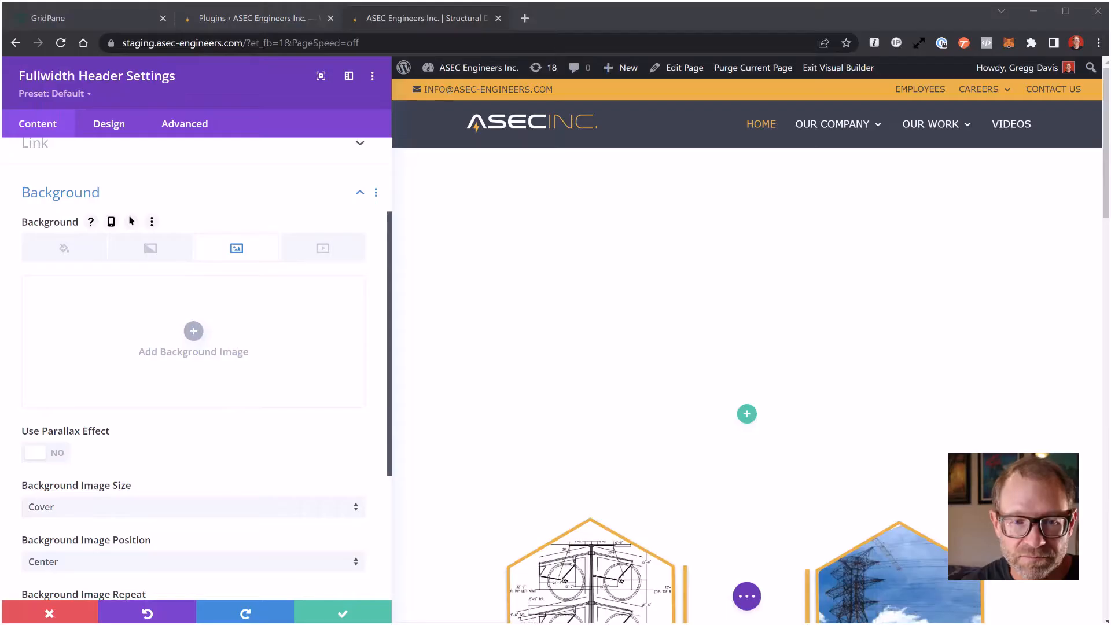
left_click(187, 334)
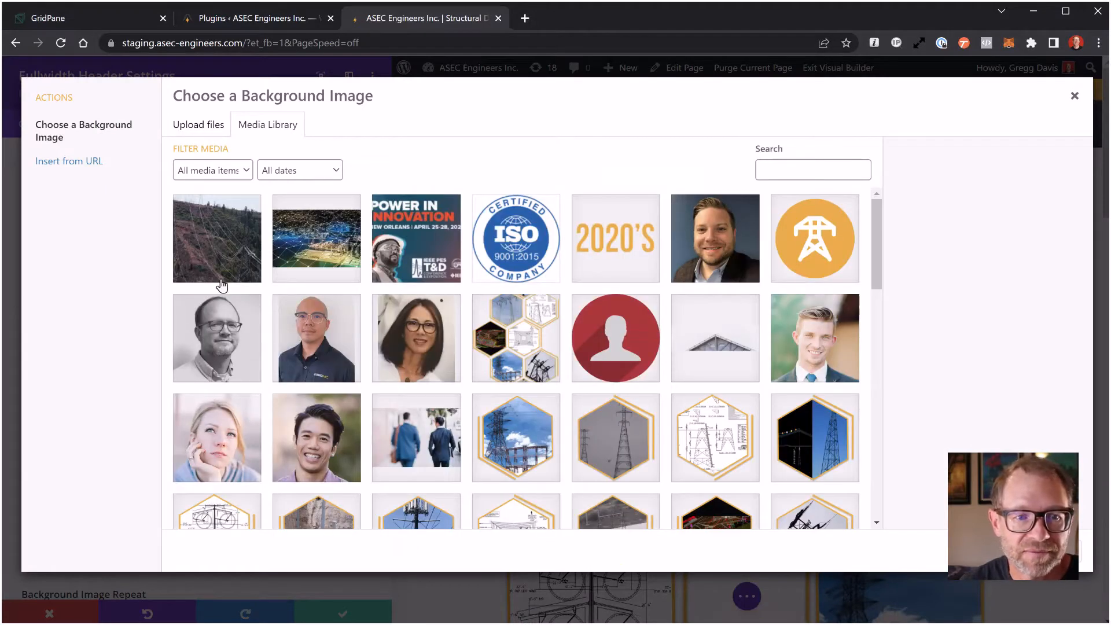
left_click(210, 128)
left_click(604, 342)
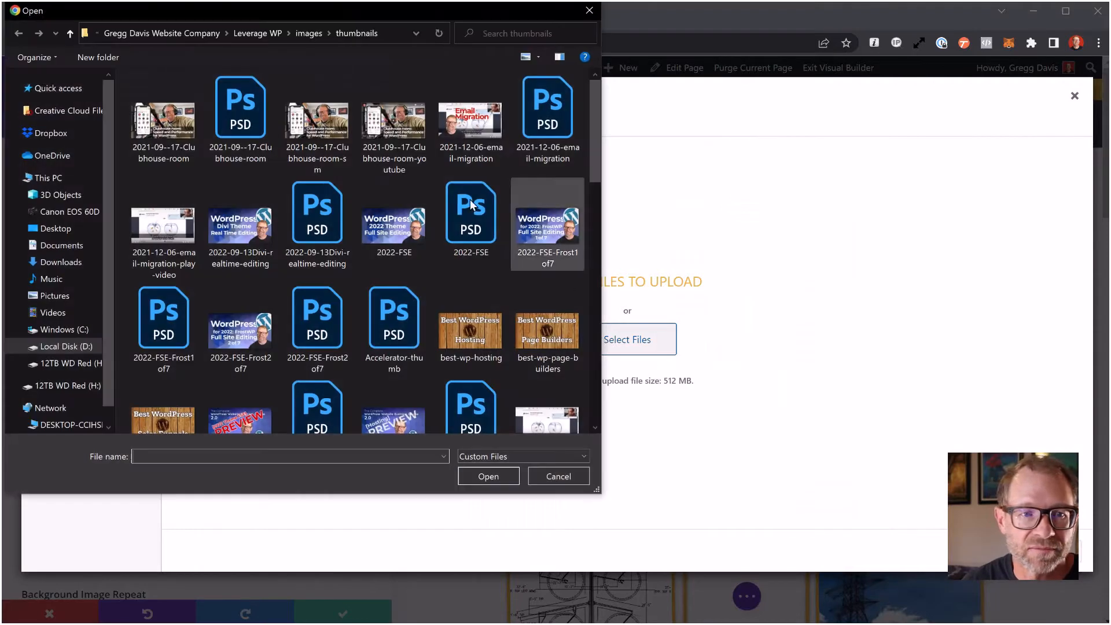
left_click(189, 36)
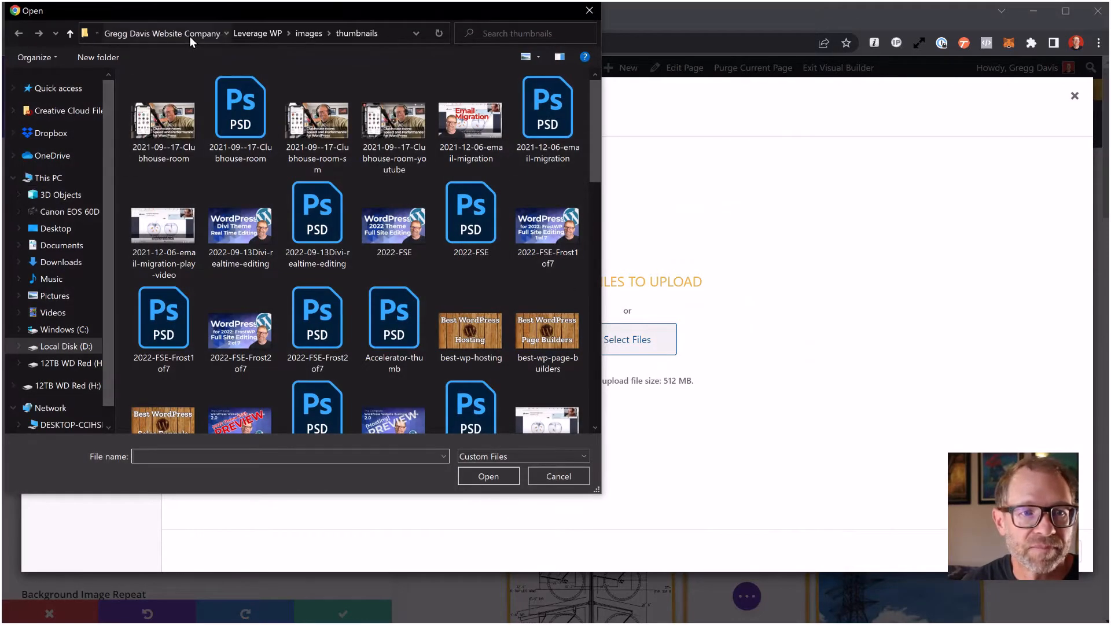
scroll(183, 218, "up", 20)
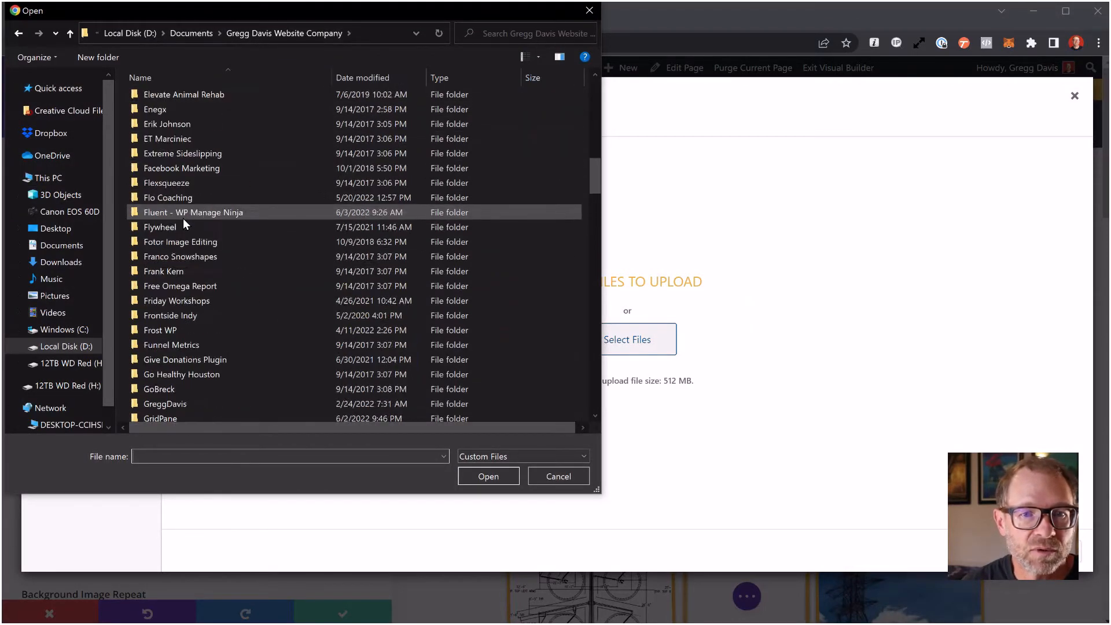
scroll(183, 218, "up", 2)
double_click(184, 218)
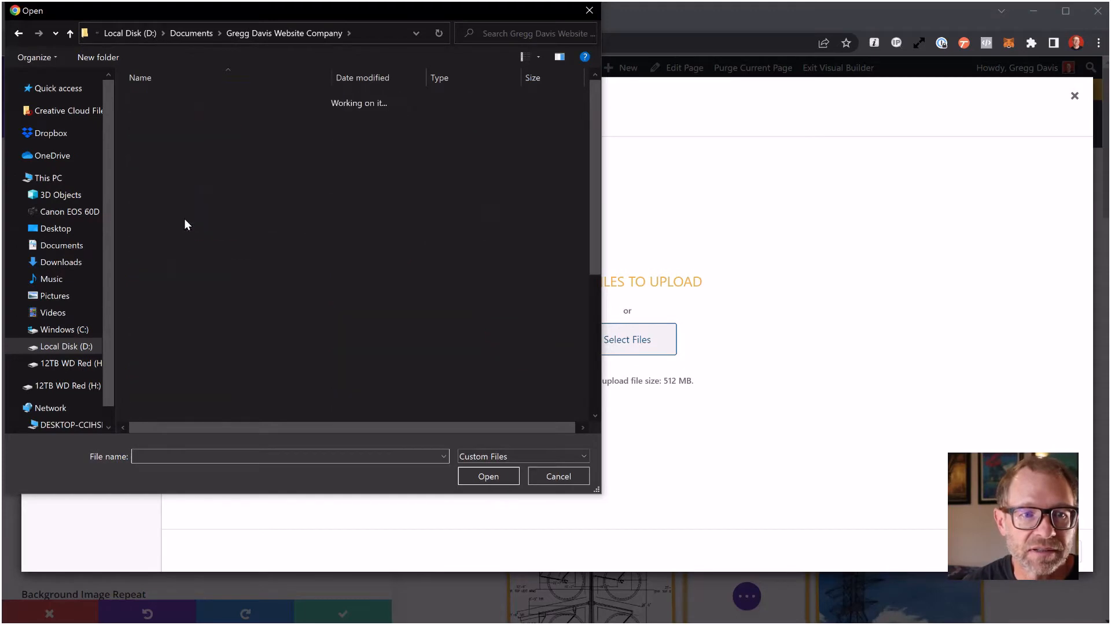
double_click(209, 275)
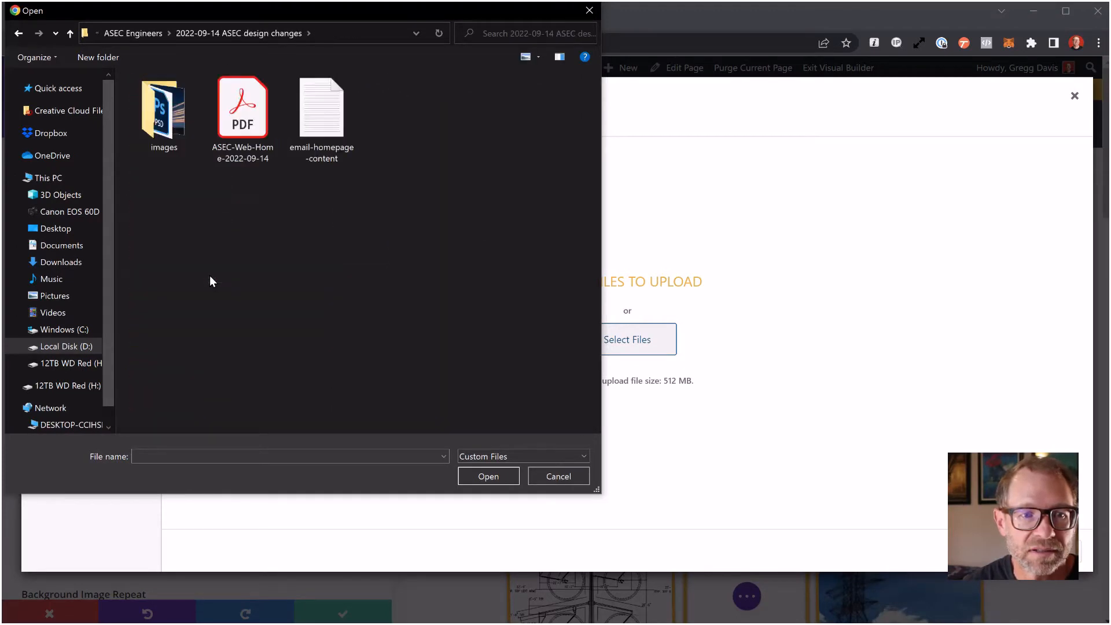
double_click(164, 124)
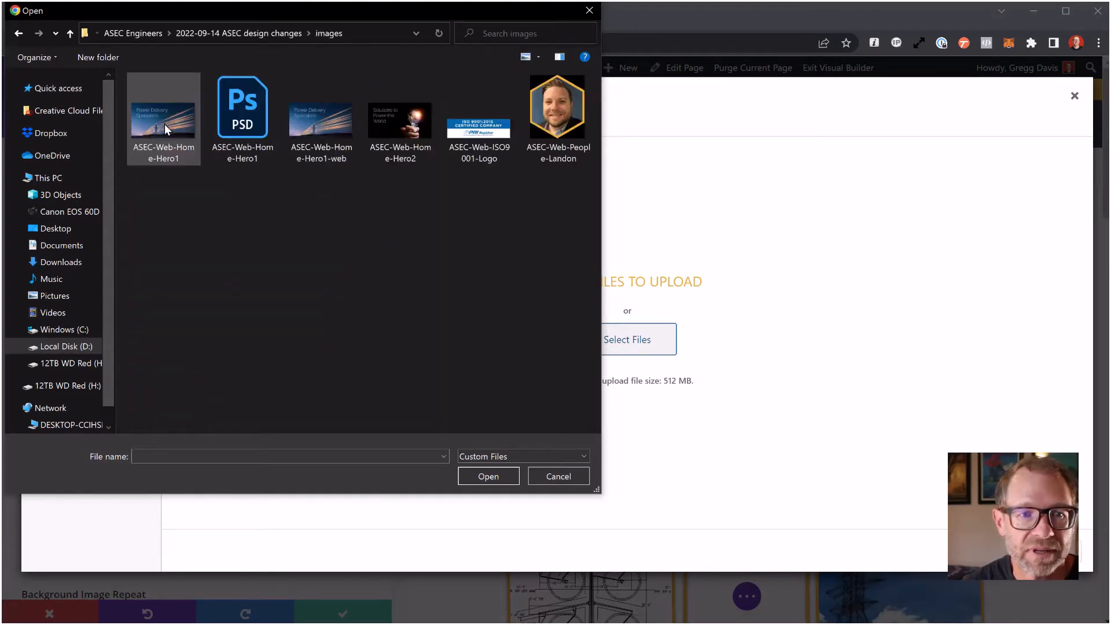
double_click(328, 127)
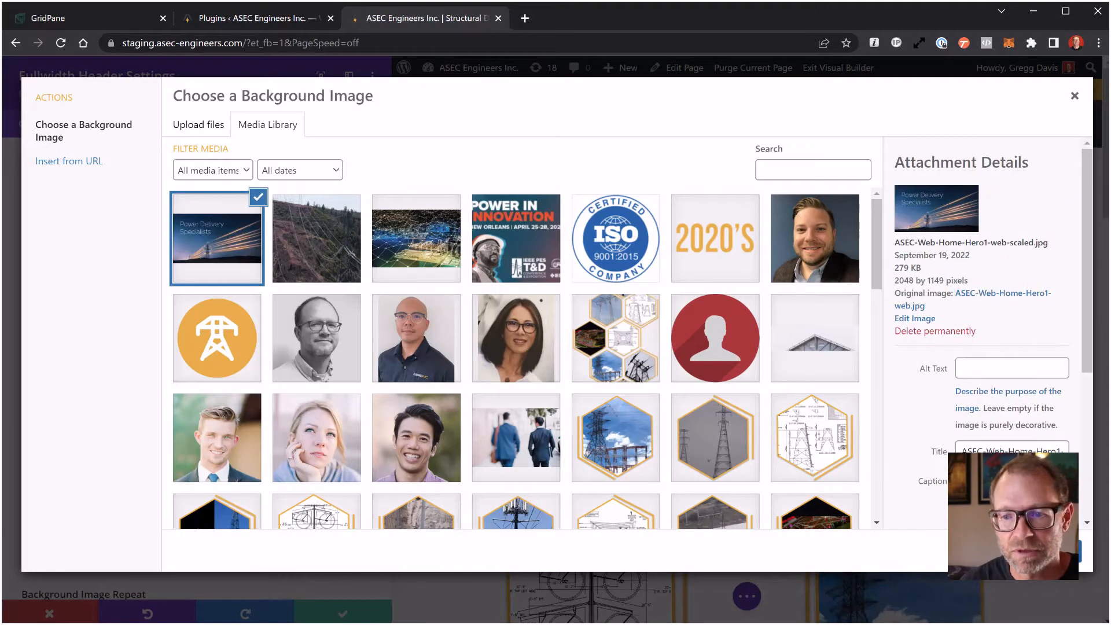
left_click(1037, 551)
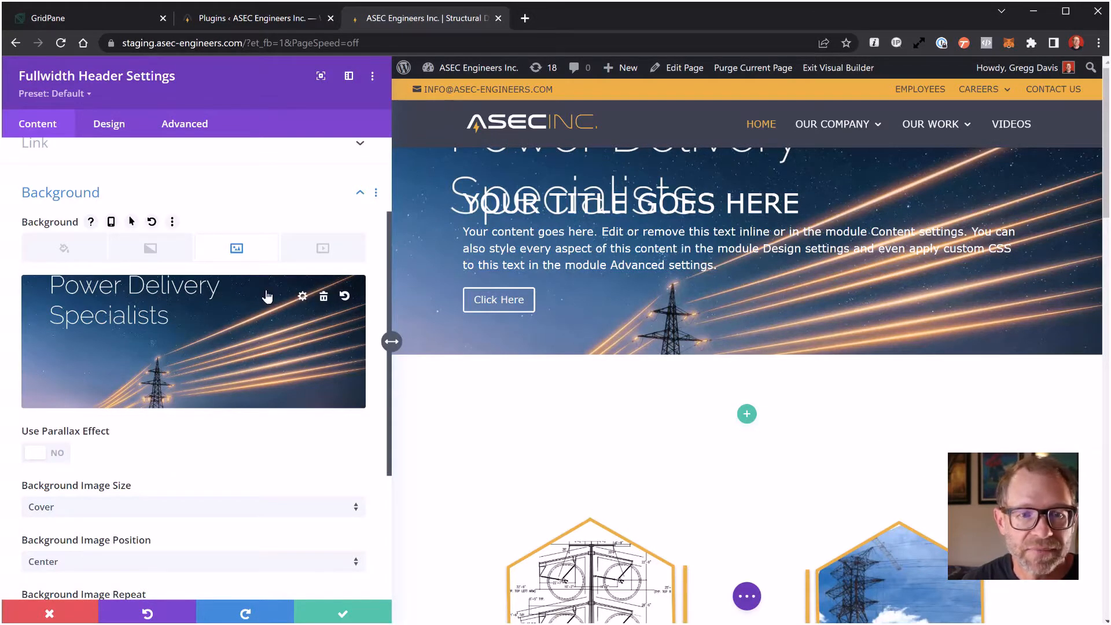
Narrow the docked Fullwidth Header Settings panel to give the page preview more width.
left_click(350, 81)
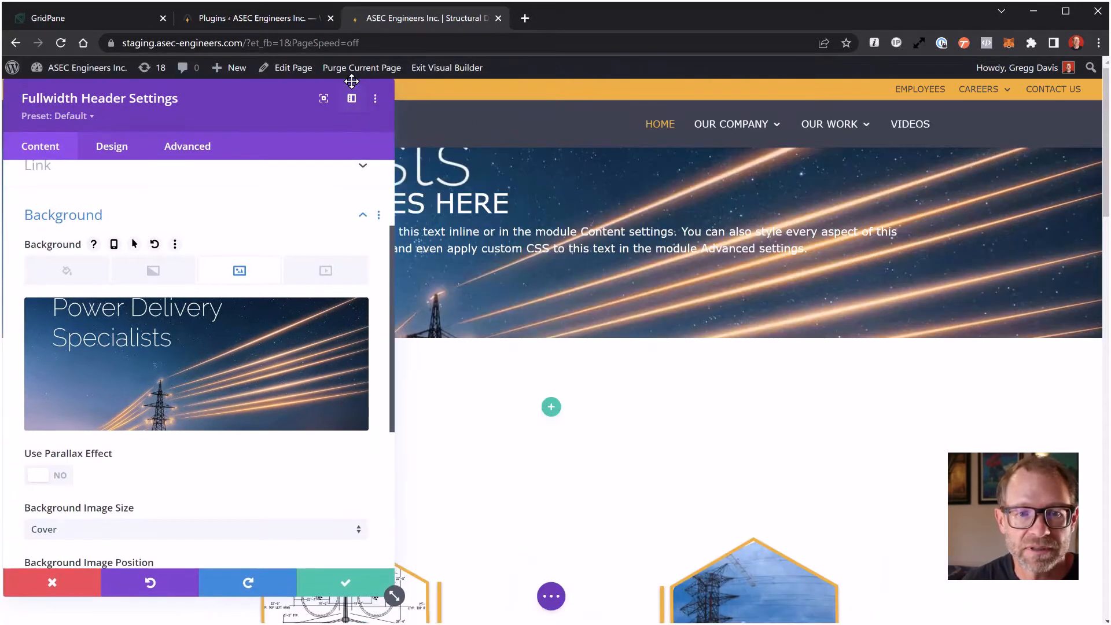
left_click(352, 99)
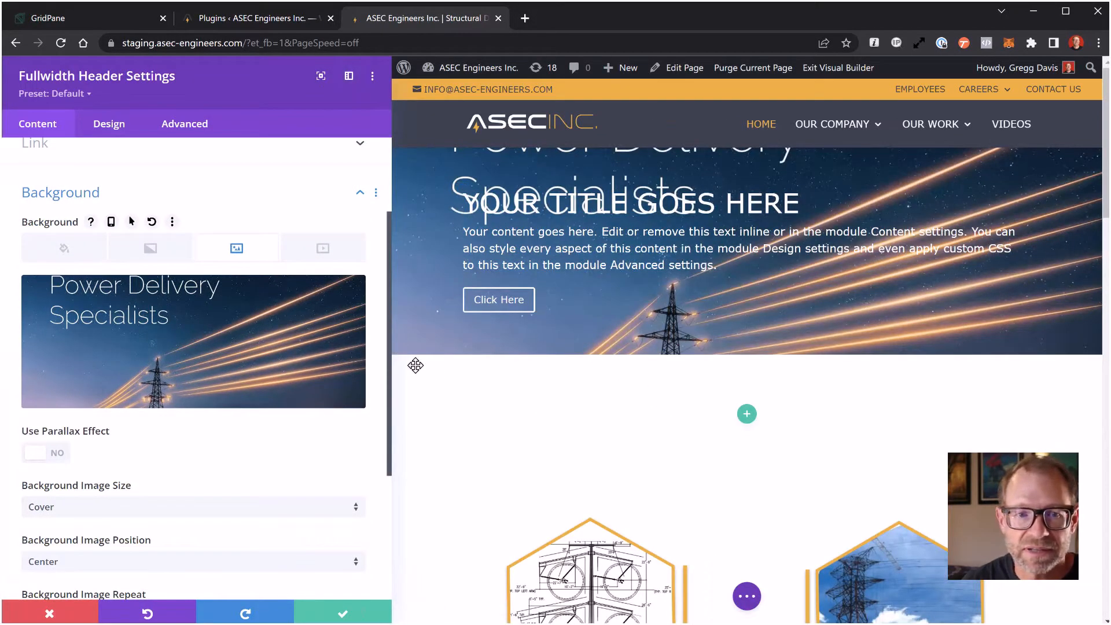
left_click_drag(389, 354, 281, 348)
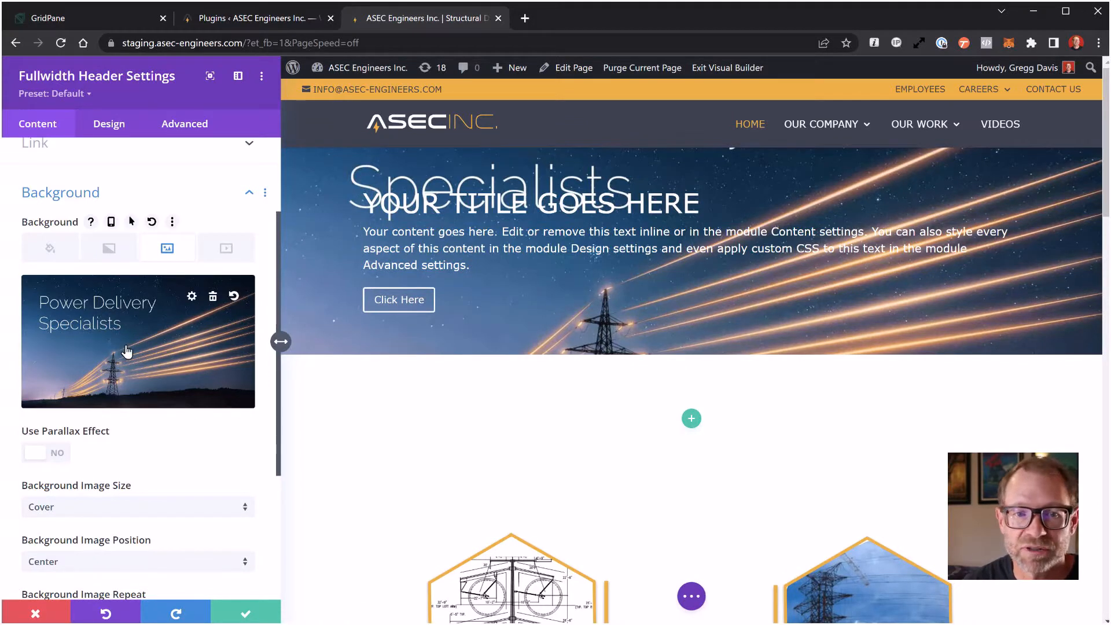
Clear the Fullwidth Header's placeholder title, Button #1 and body text, and save the module.
left_click(84, 191)
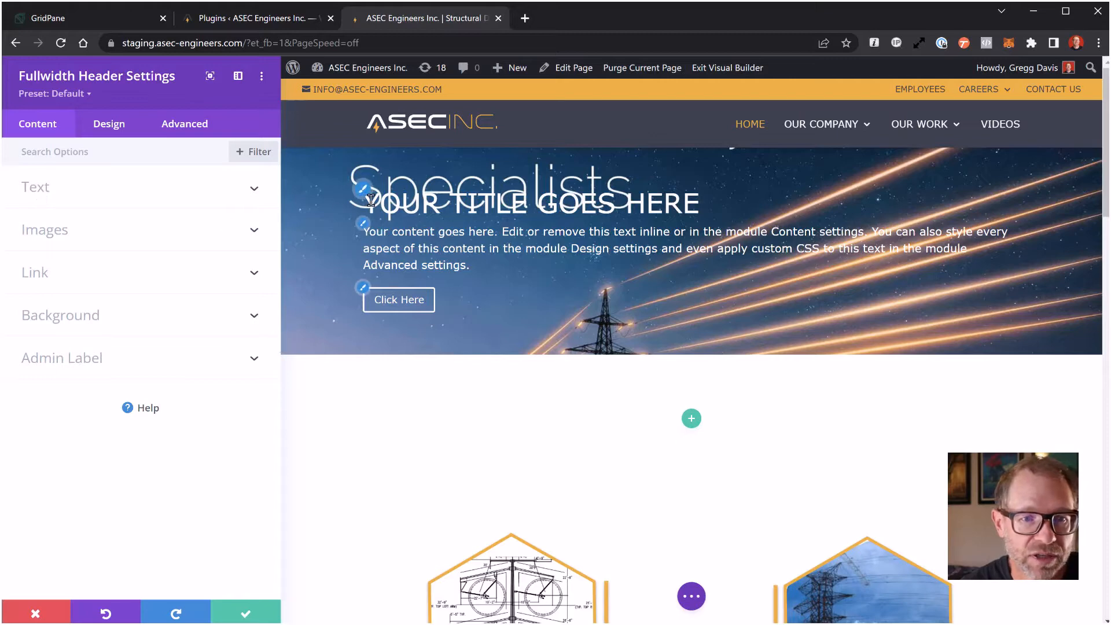
left_click(61, 188)
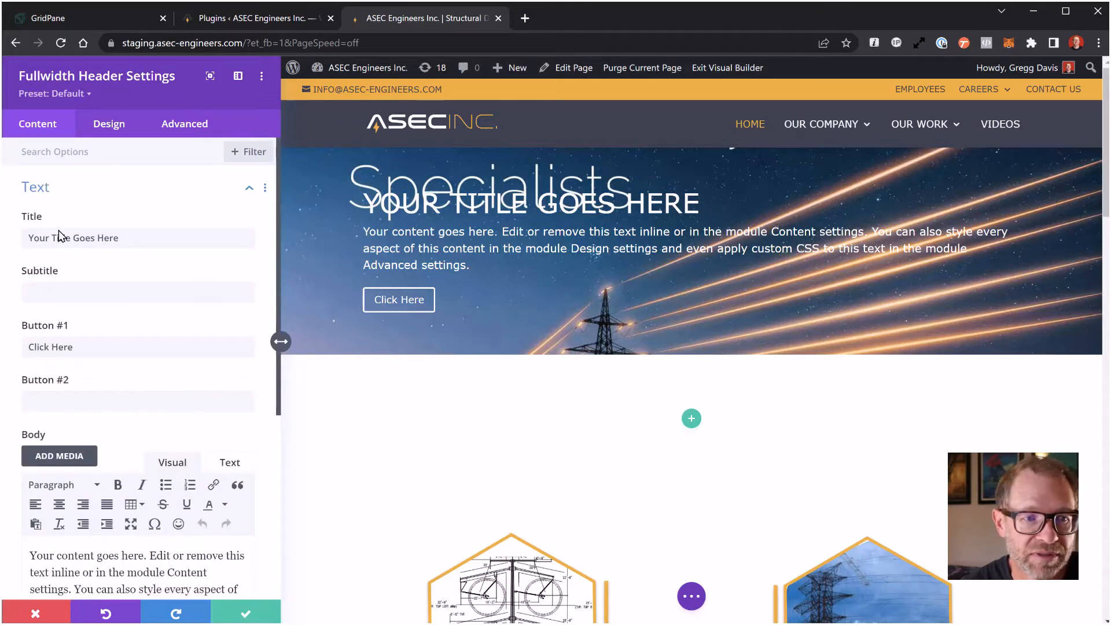
left_click_drag(119, 238, 22, 237)
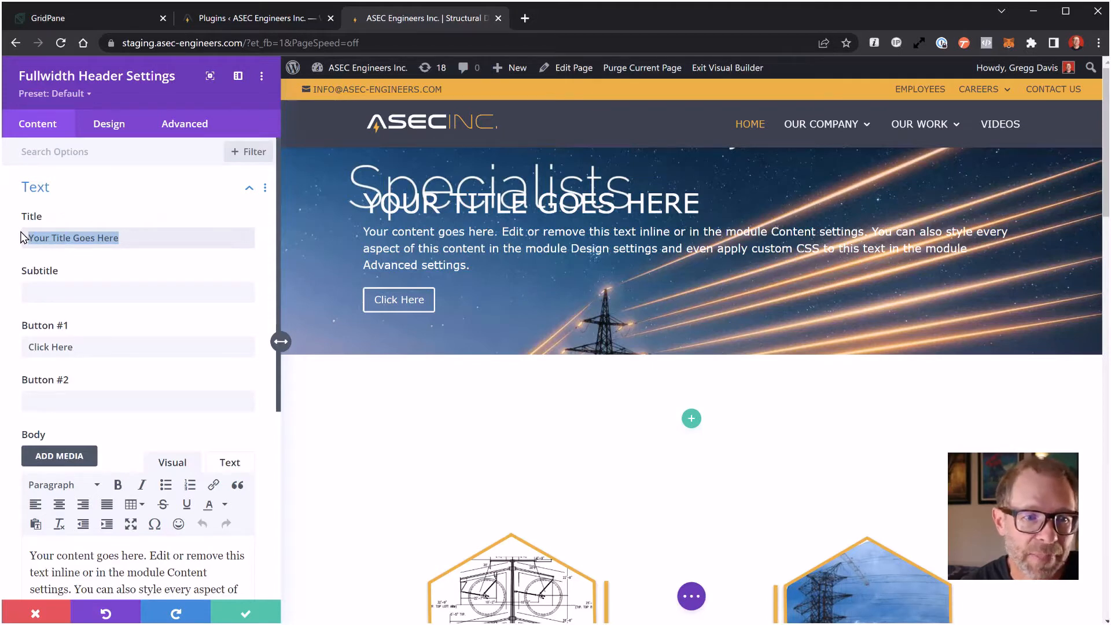
key("BackSpace")
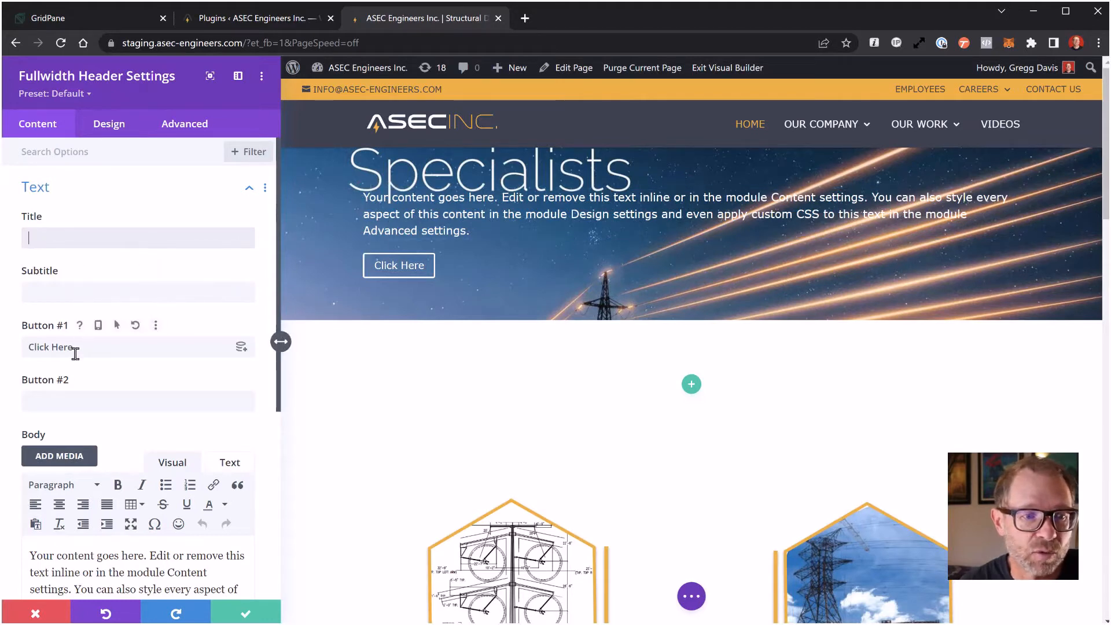
left_click_drag(75, 347, 15, 348)
key("BackSpace")
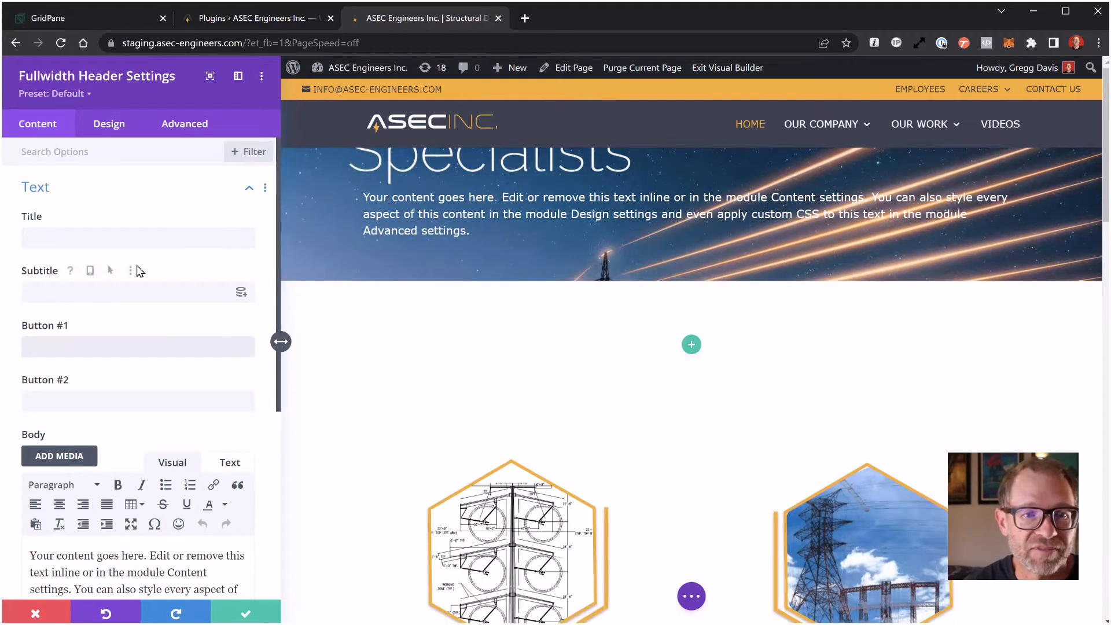
scroll(162, 333, "down", 3)
left_click_drag(184, 499, 30, 415)
key("BackSpace")
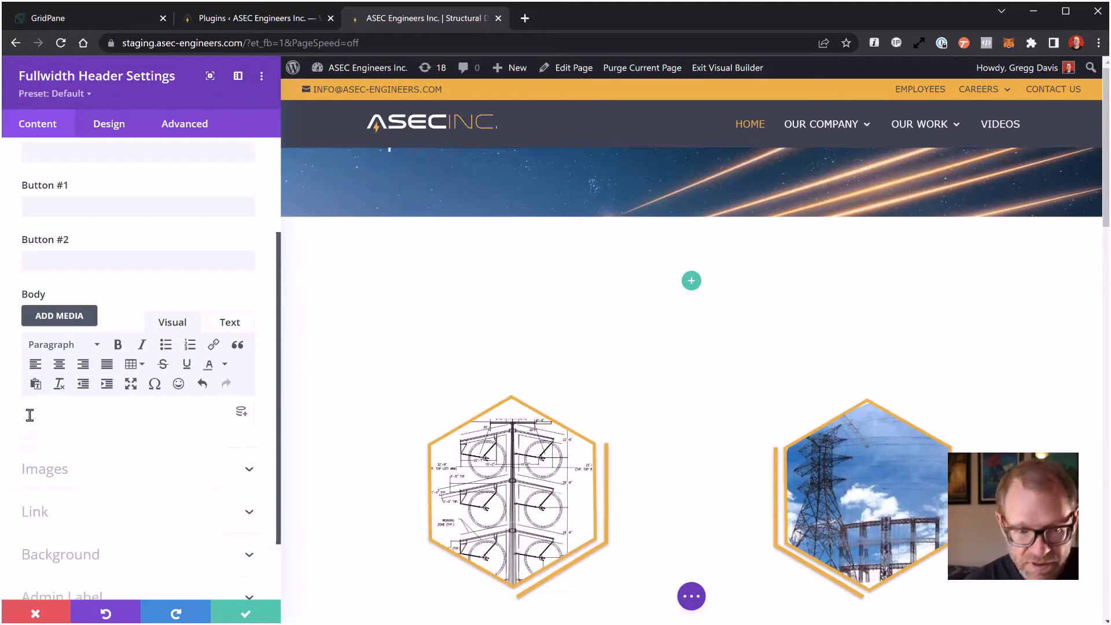
left_click(244, 613)
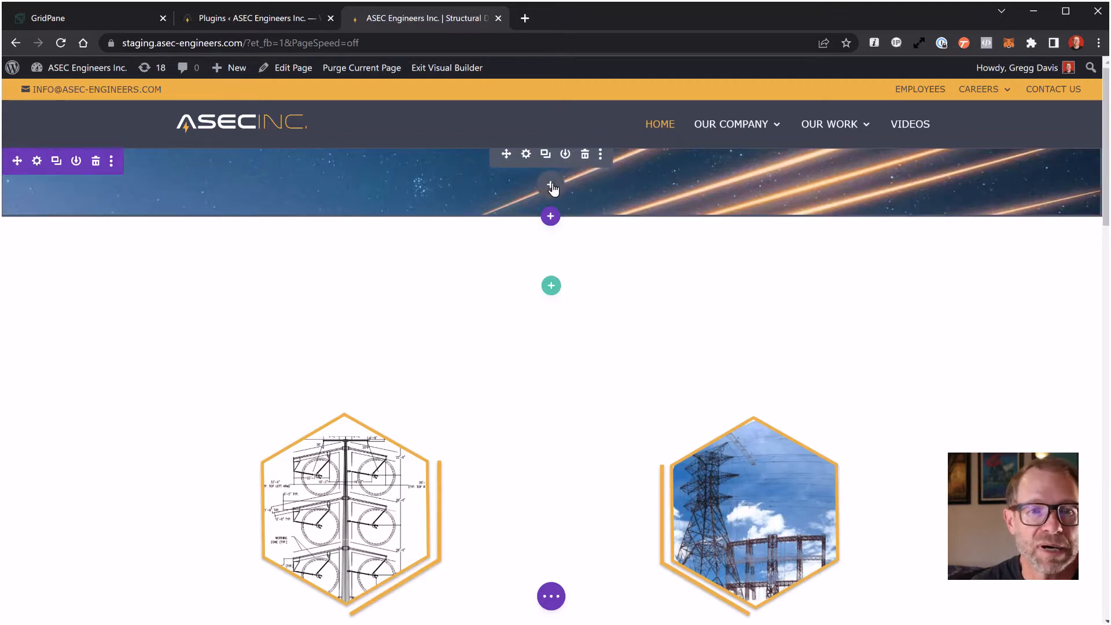
Set the Fullwidth Header's minimum height to about 684 px in its sizing options.
left_click(526, 155)
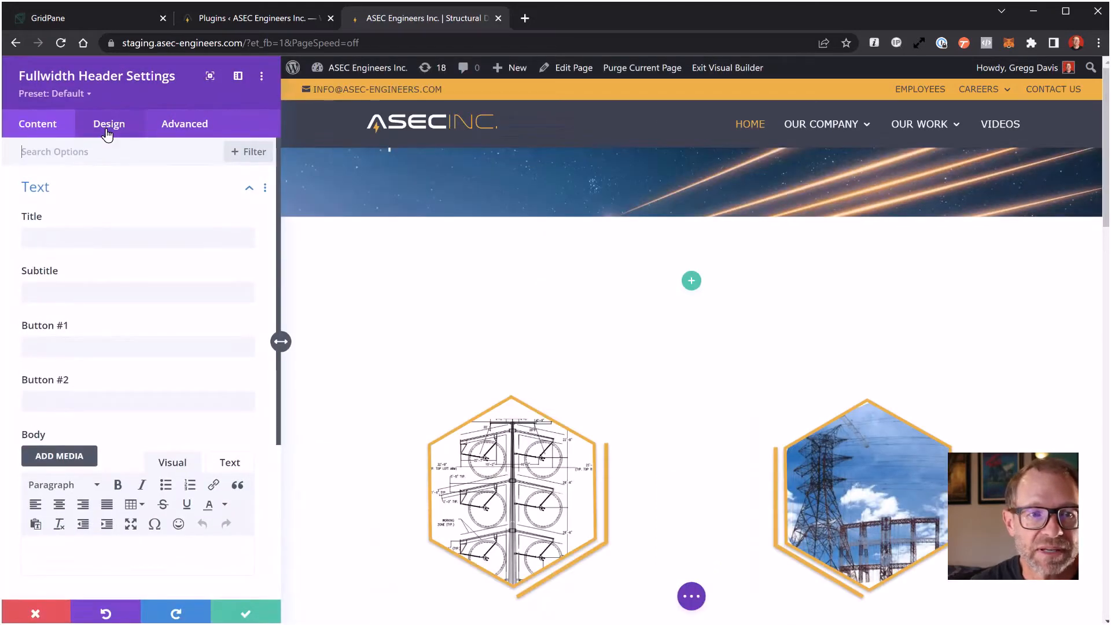
left_click(108, 135)
scroll(87, 339, "down", 1)
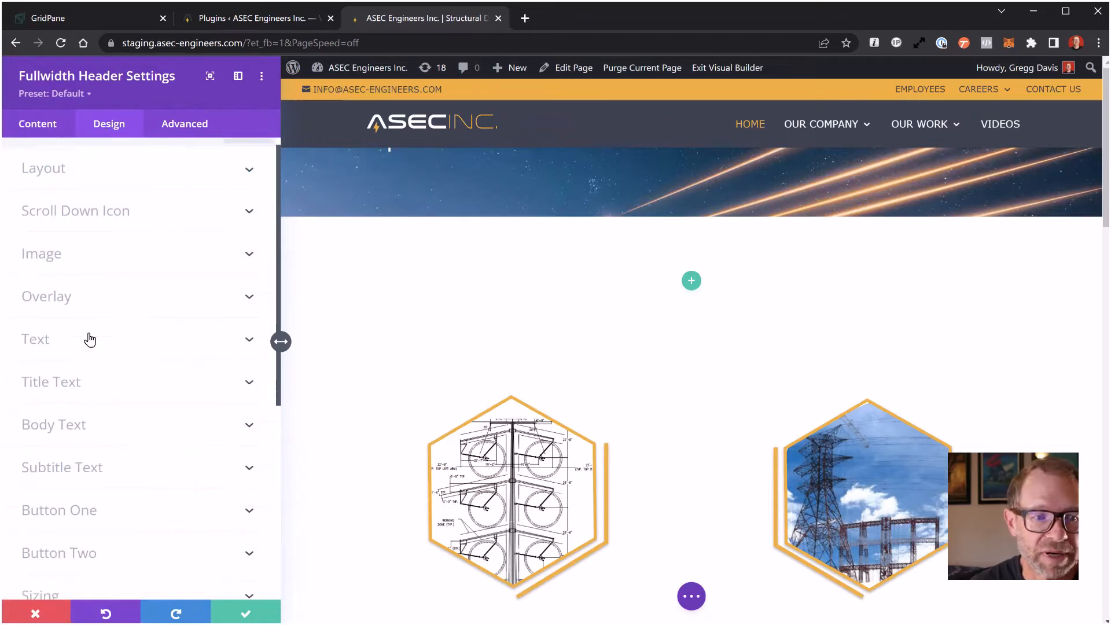
scroll(98, 295, "up", 1)
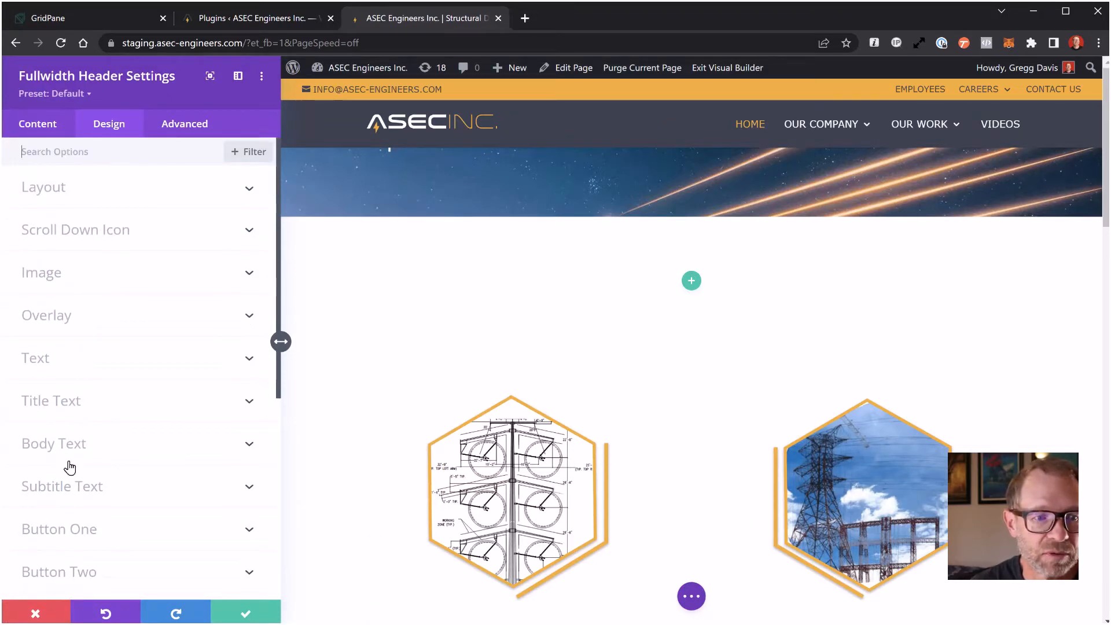
scroll(69, 467, "down", 4)
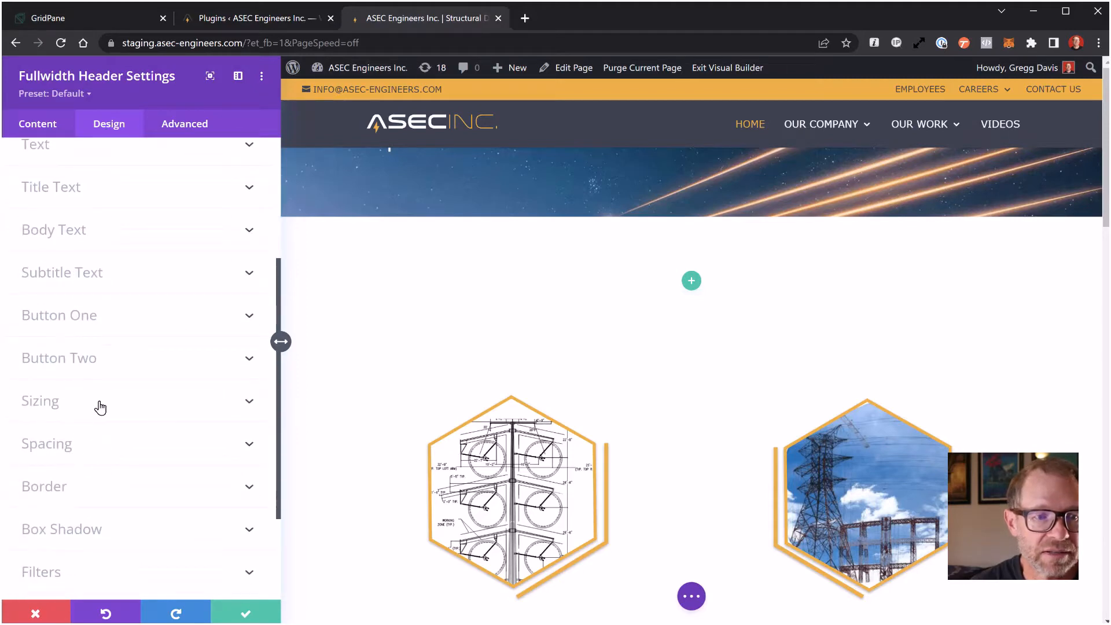
left_click(101, 408)
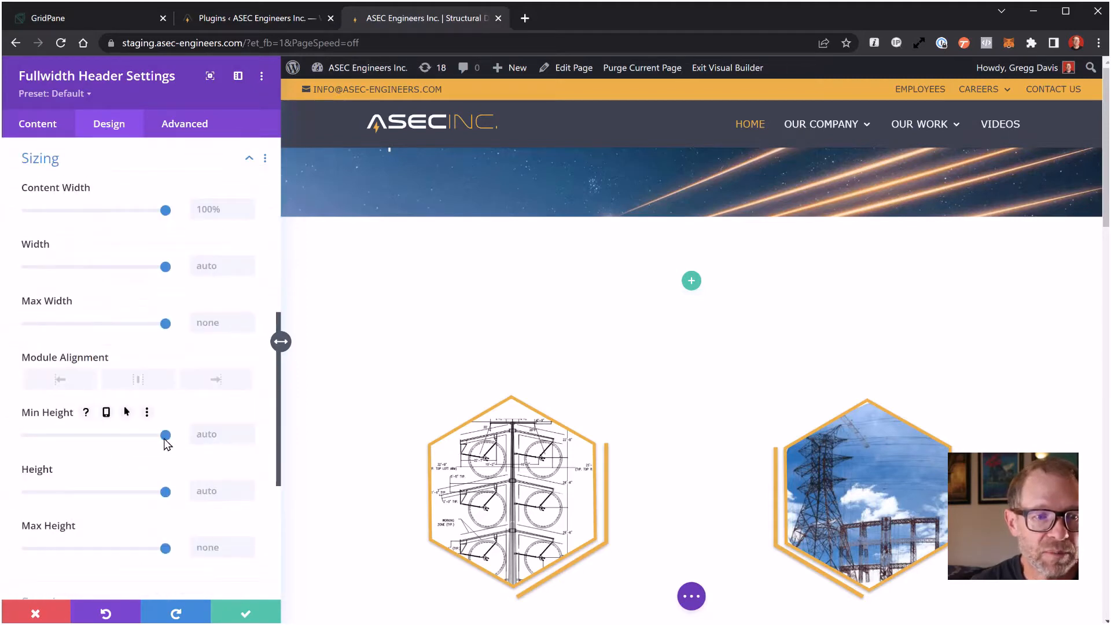
left_click_drag(153, 437, 114, 429)
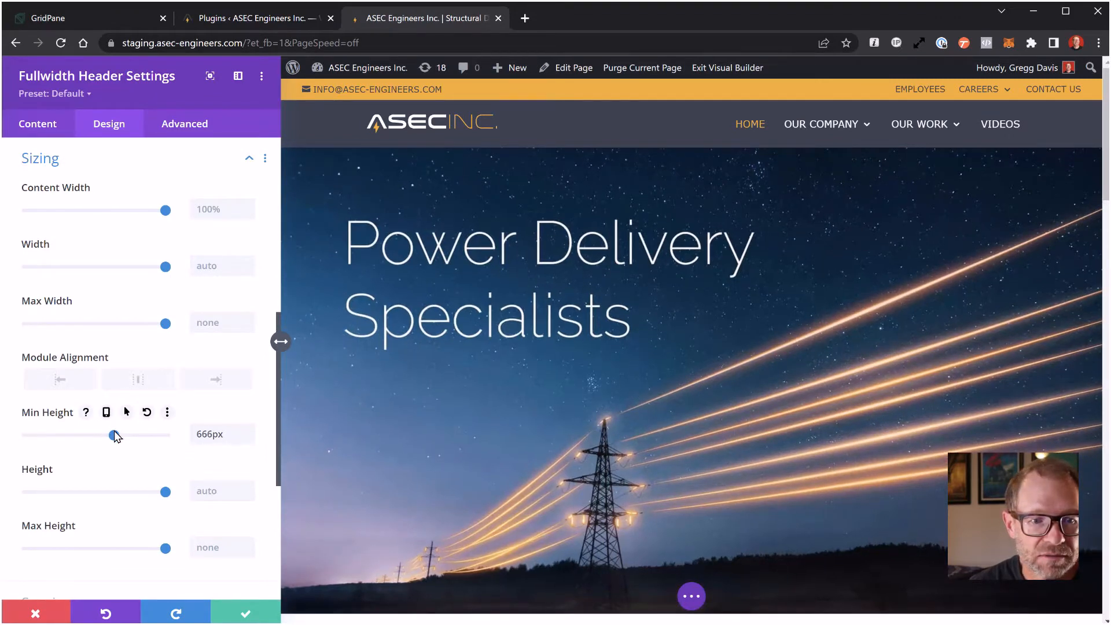
left_click_drag(113, 431, 117, 431)
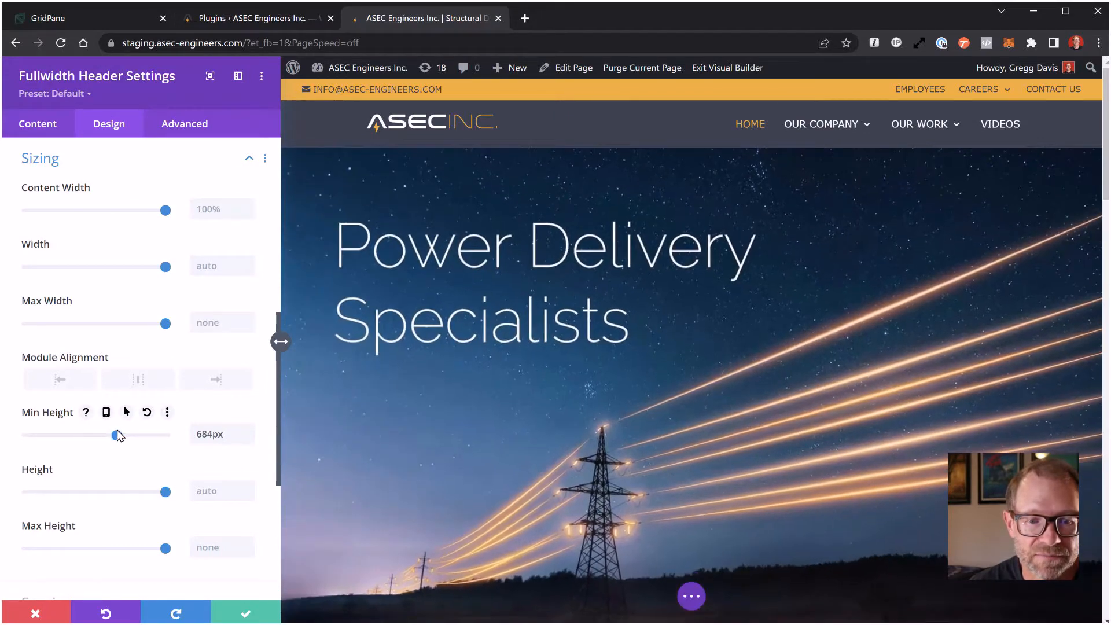
Set the Fullwidth Header's minimum height to 700px in its sizing options.
left_click_drag(119, 430, 118, 427)
double_click(210, 439)
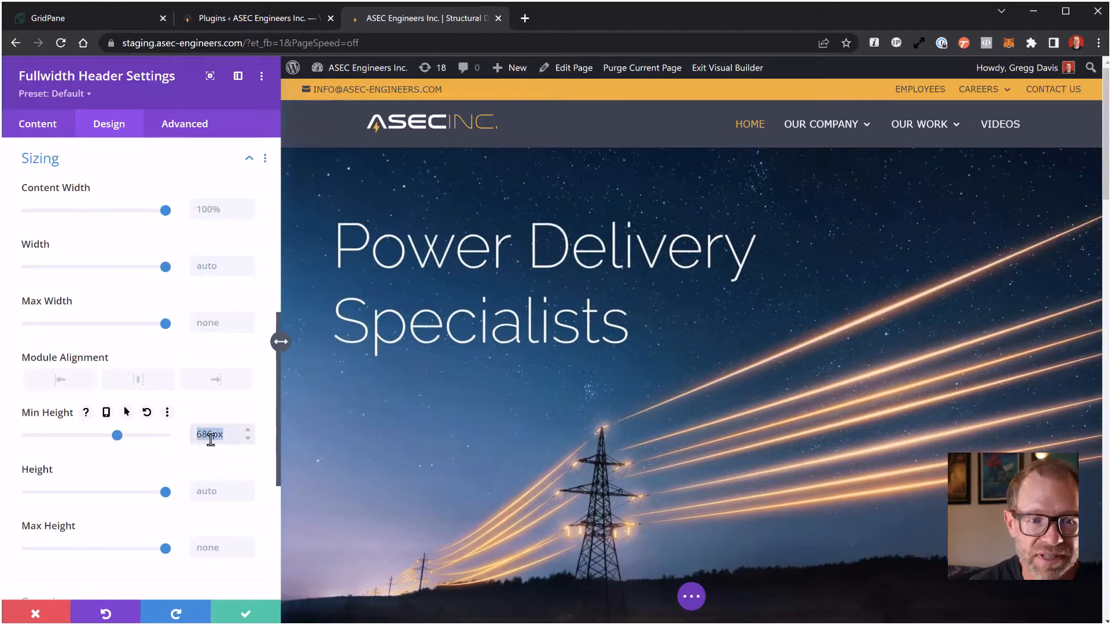
type("700")
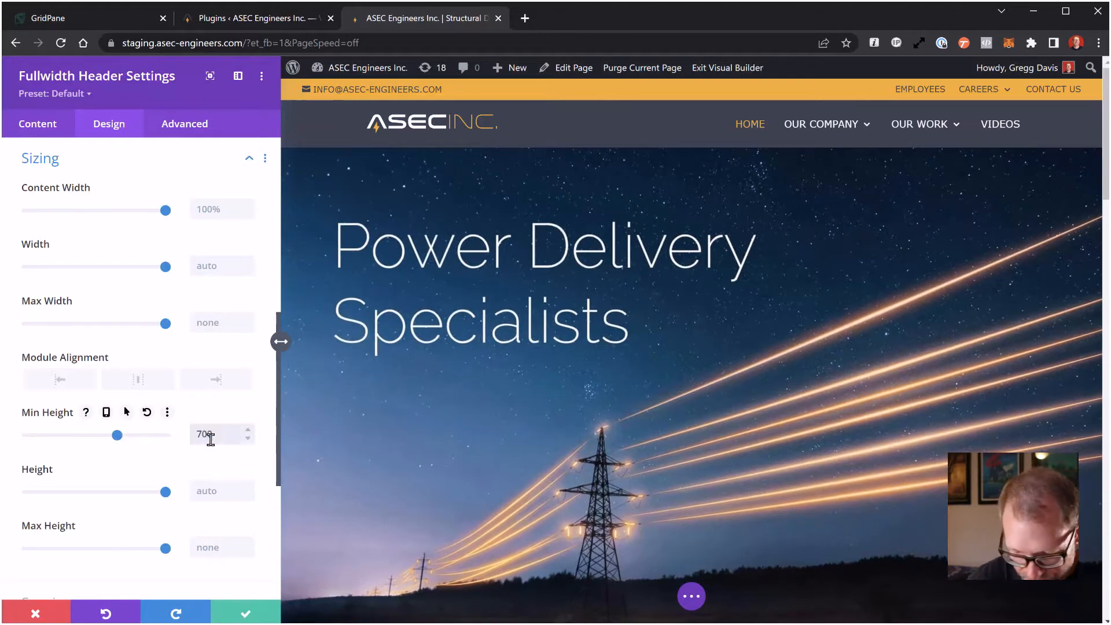
type("px")
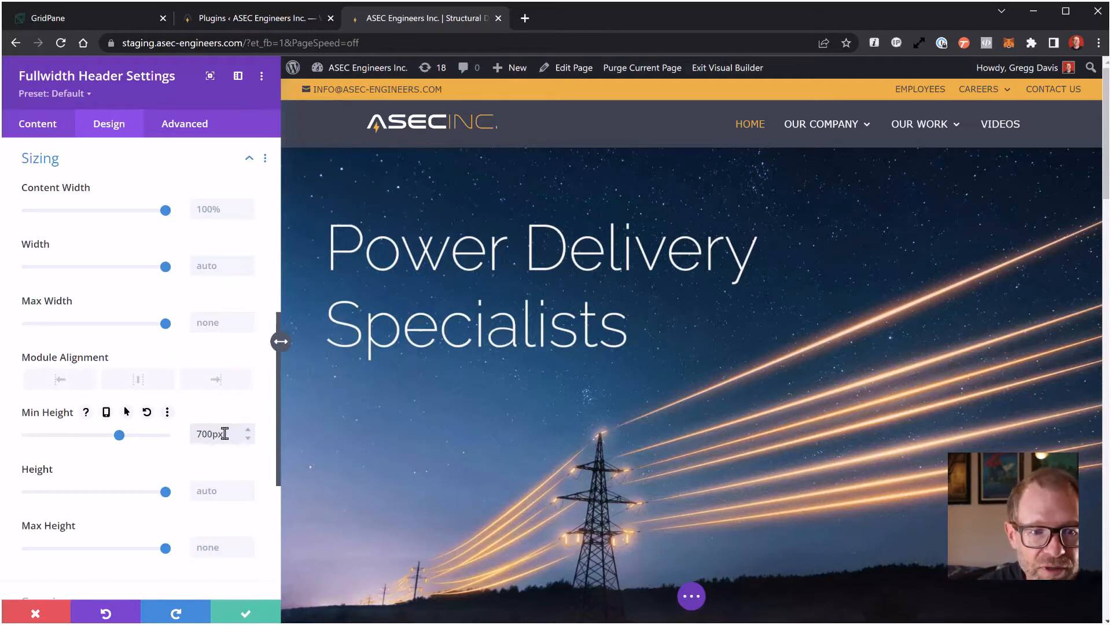
Switch the Fullwidth Header's minimum height to viewport units, trying 70vh and 100vh, and check the preview.
double_click(224, 433)
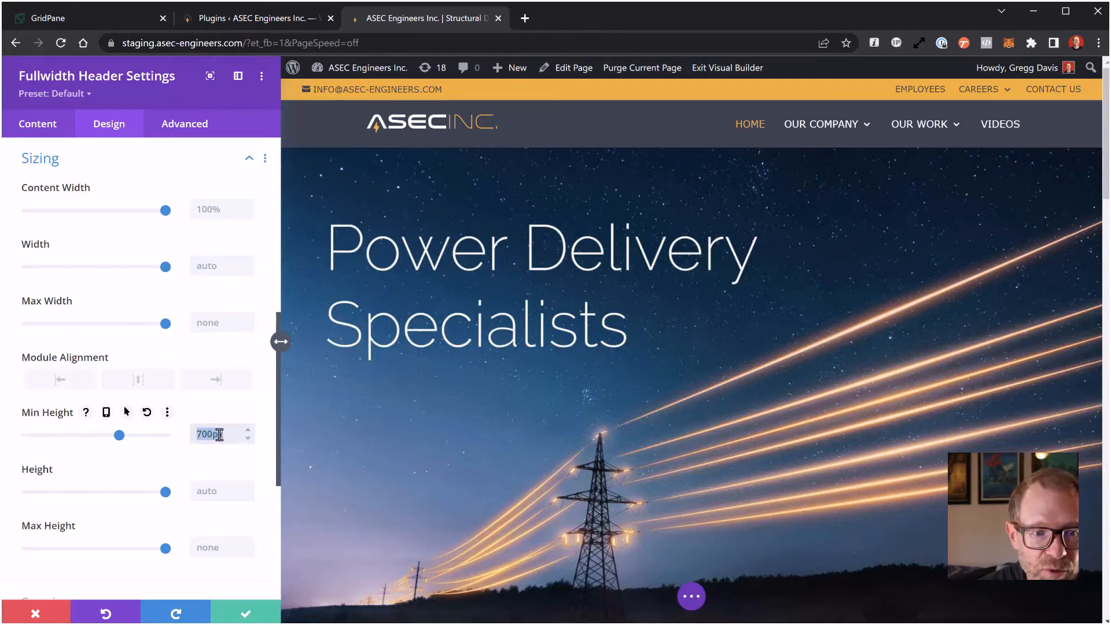
left_click(225, 434)
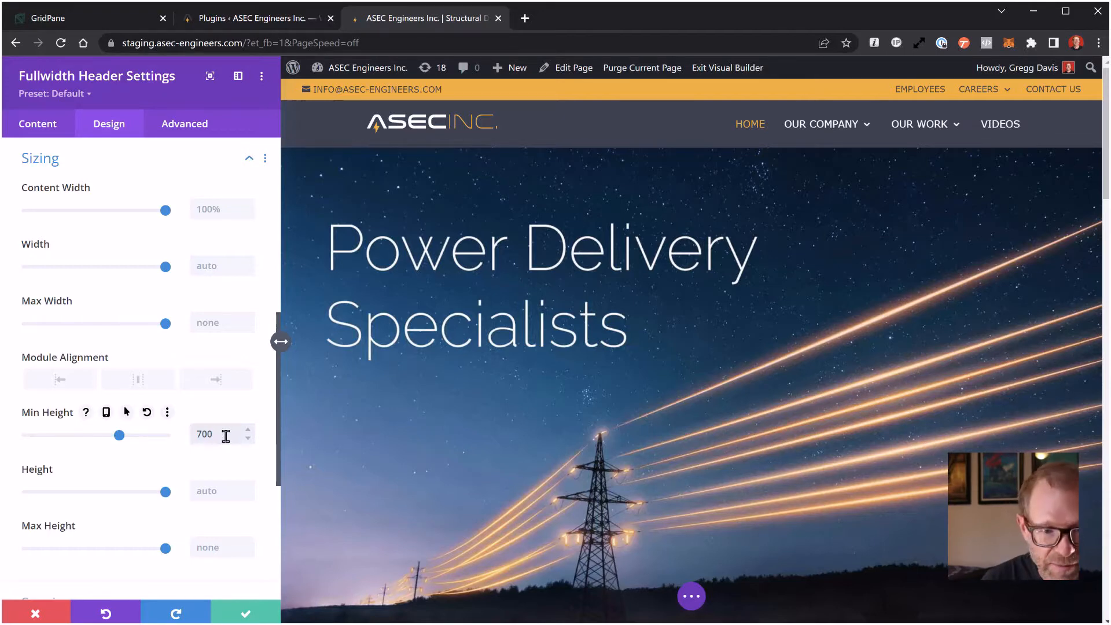
type("px")
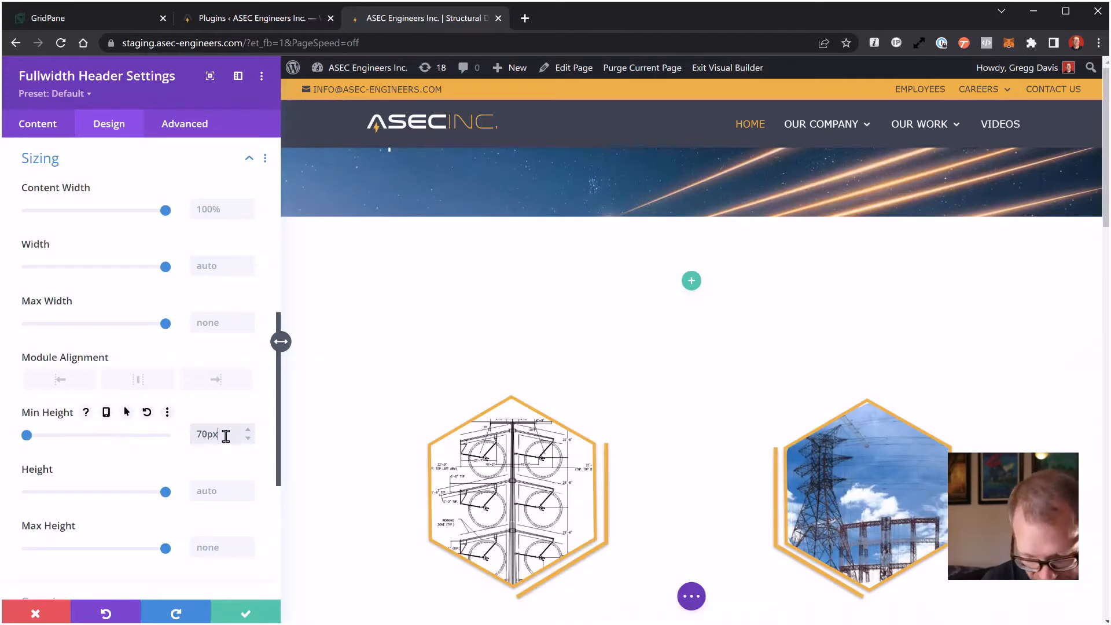
type("v")
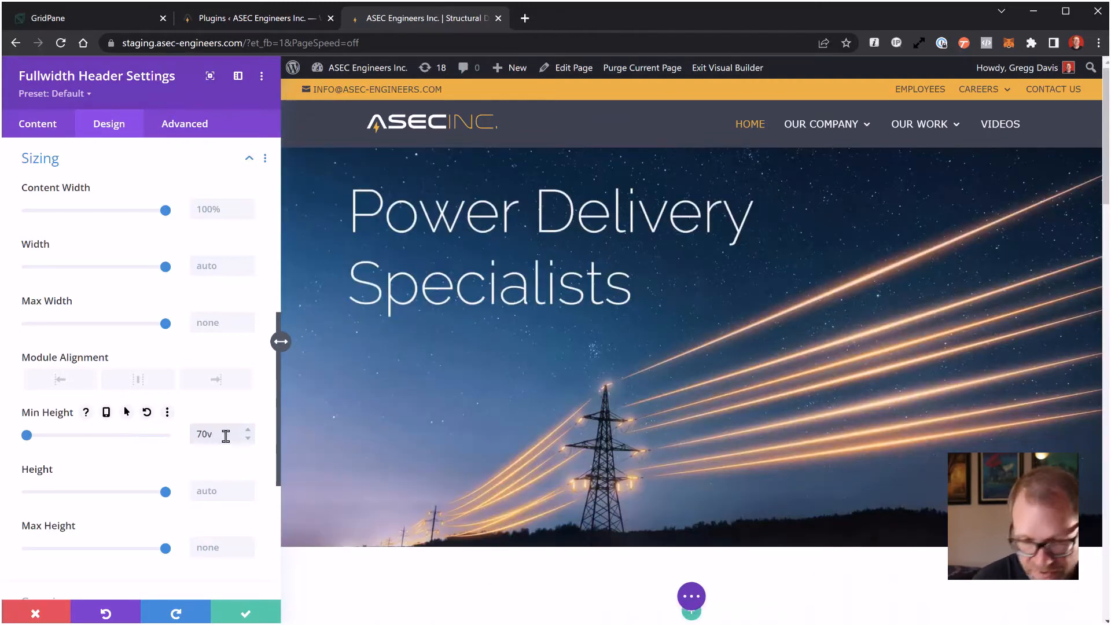
type("hpxv")
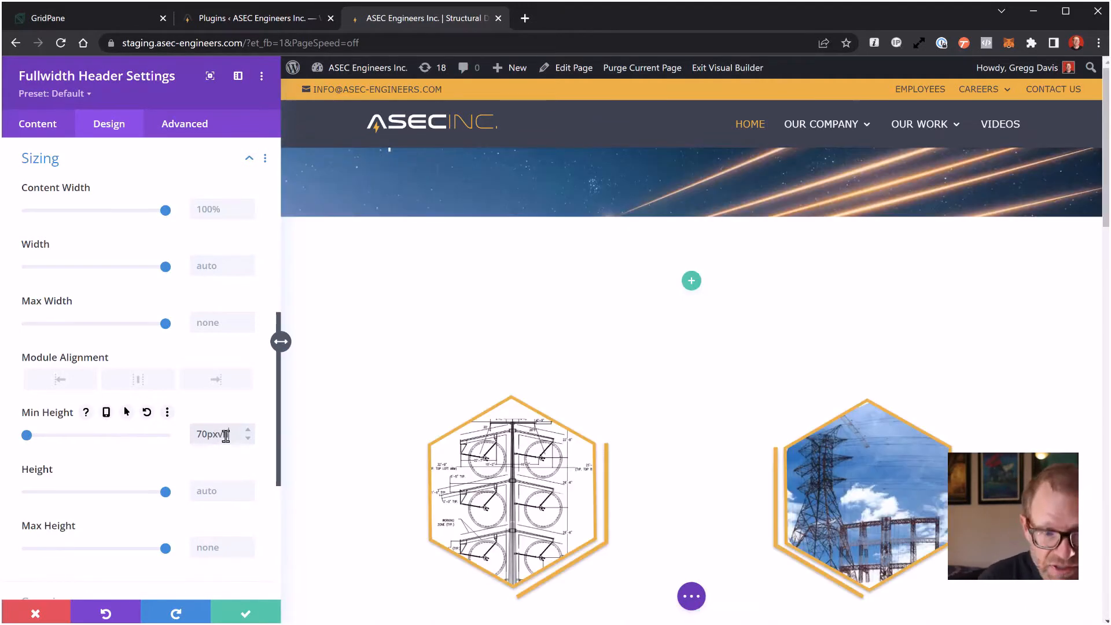
type("h")
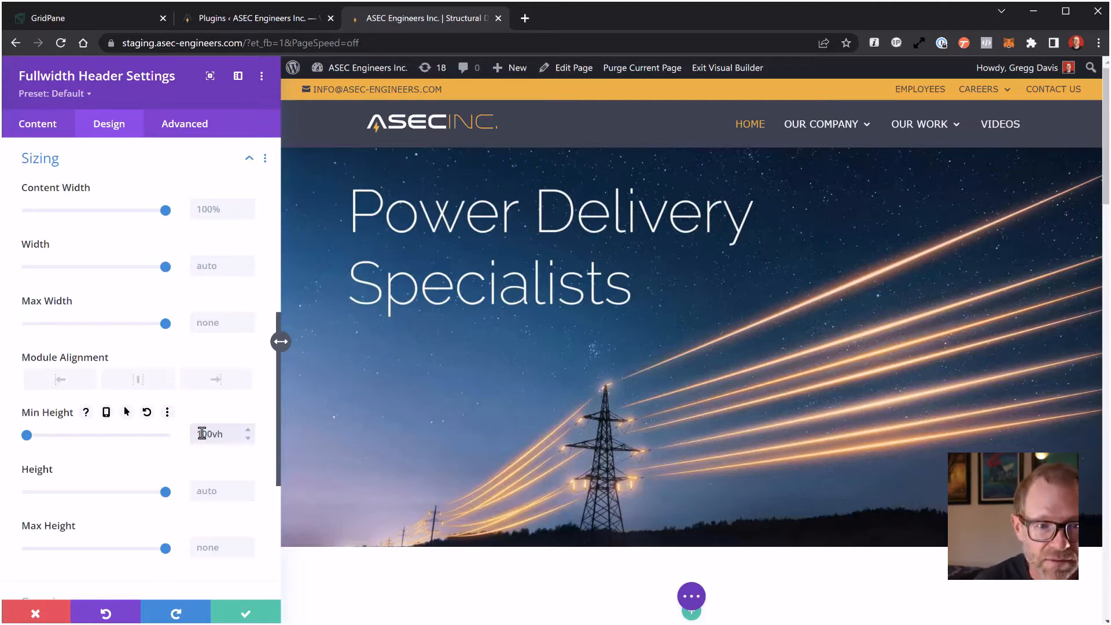
scroll(466, 395, "down", 3)
scroll(466, 396, "up", 4)
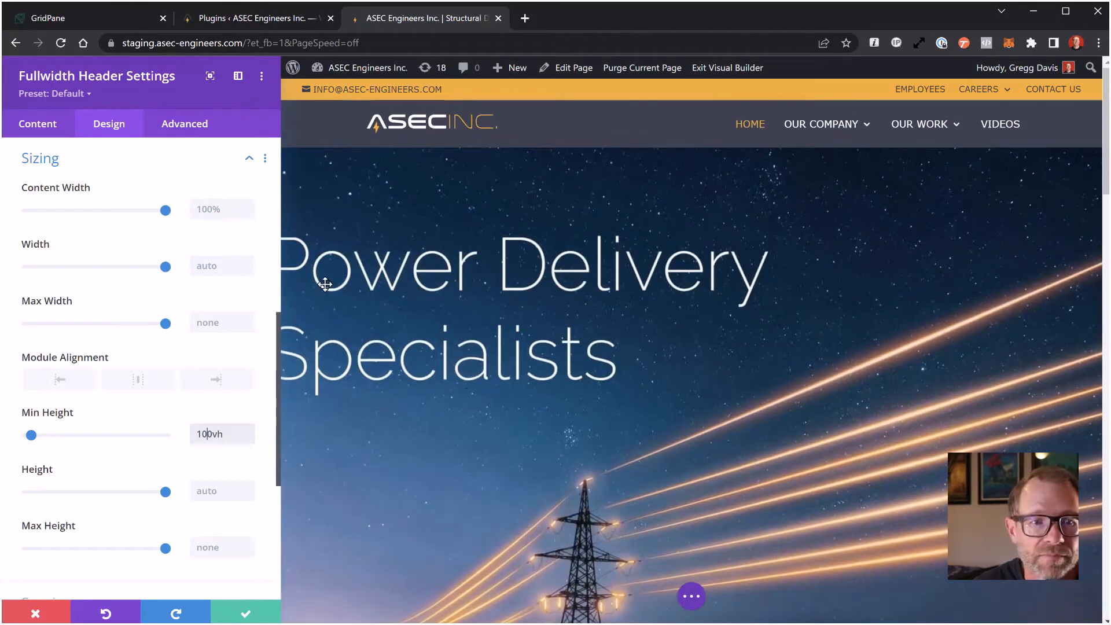
Undock the Fullwidth Header Settings into a floating panel, move it inward, and check the hero at full page width.
left_click(238, 81)
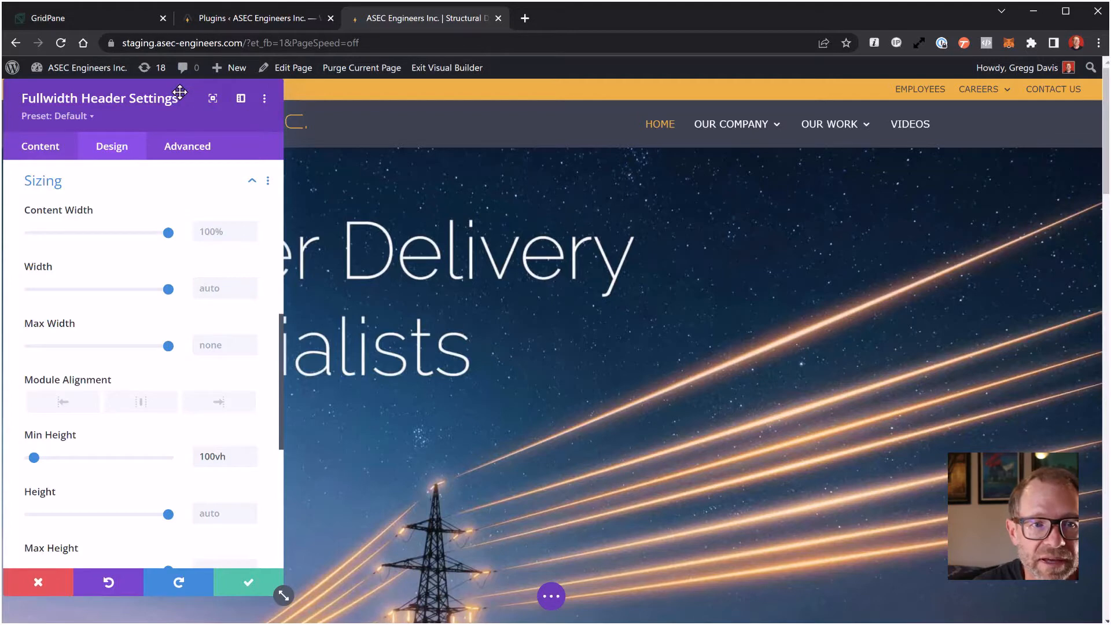
left_click_drag(180, 93, 270, 132)
scroll(645, 274, "down", 3)
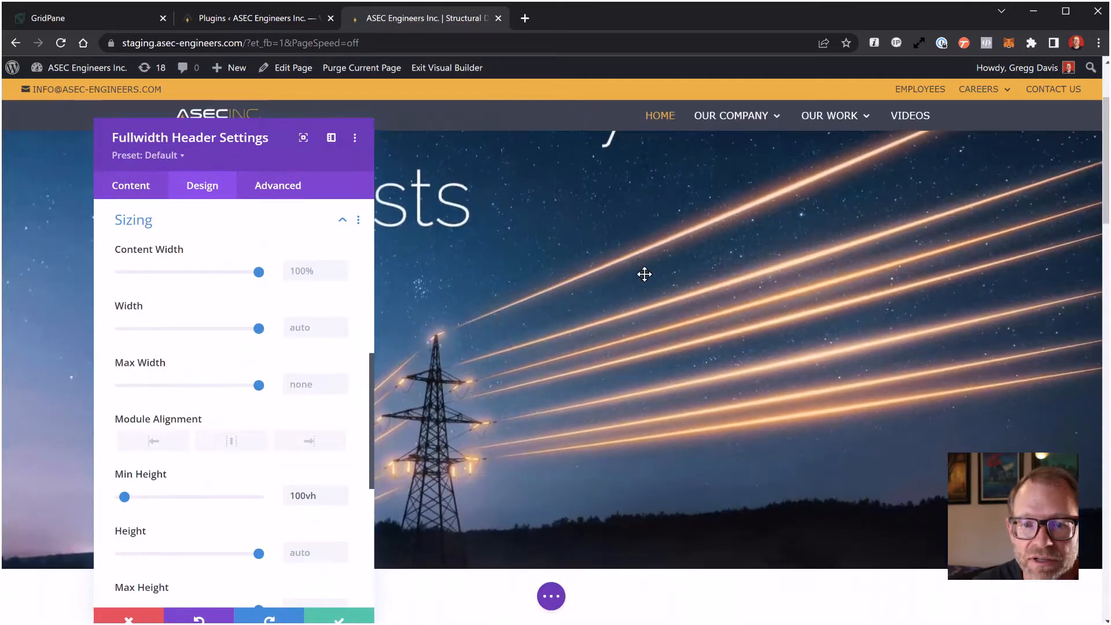
scroll(645, 274, "up", 3)
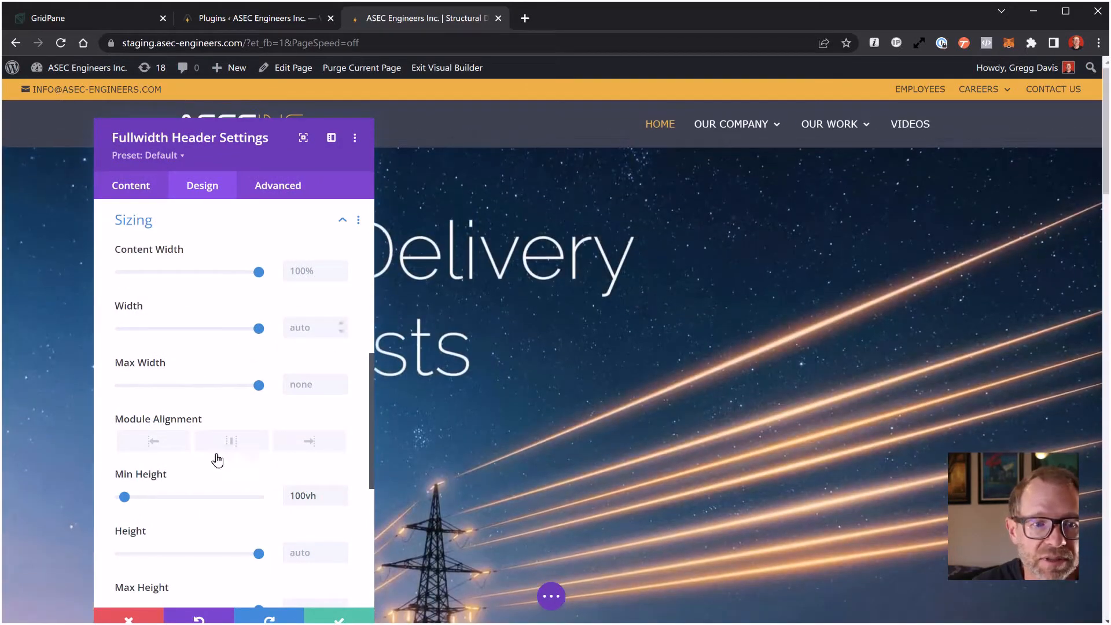
Set the Fullwidth Header's minimum height to 80vh, save the module, and check the hero on the page.
double_click(299, 496)
left_click(299, 497)
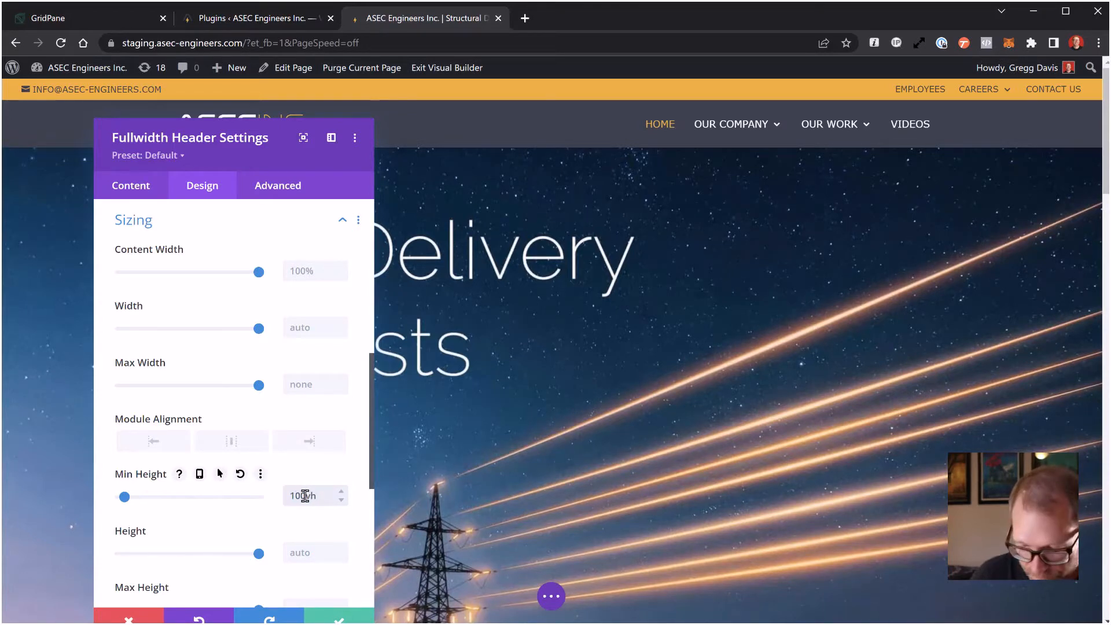
type("8")
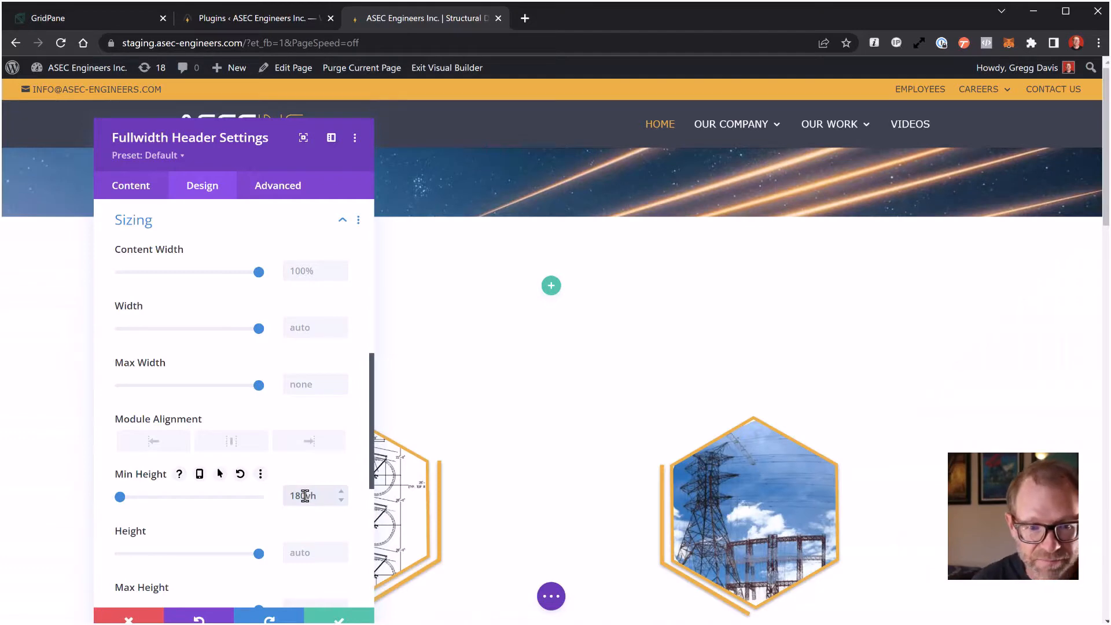
type("80")
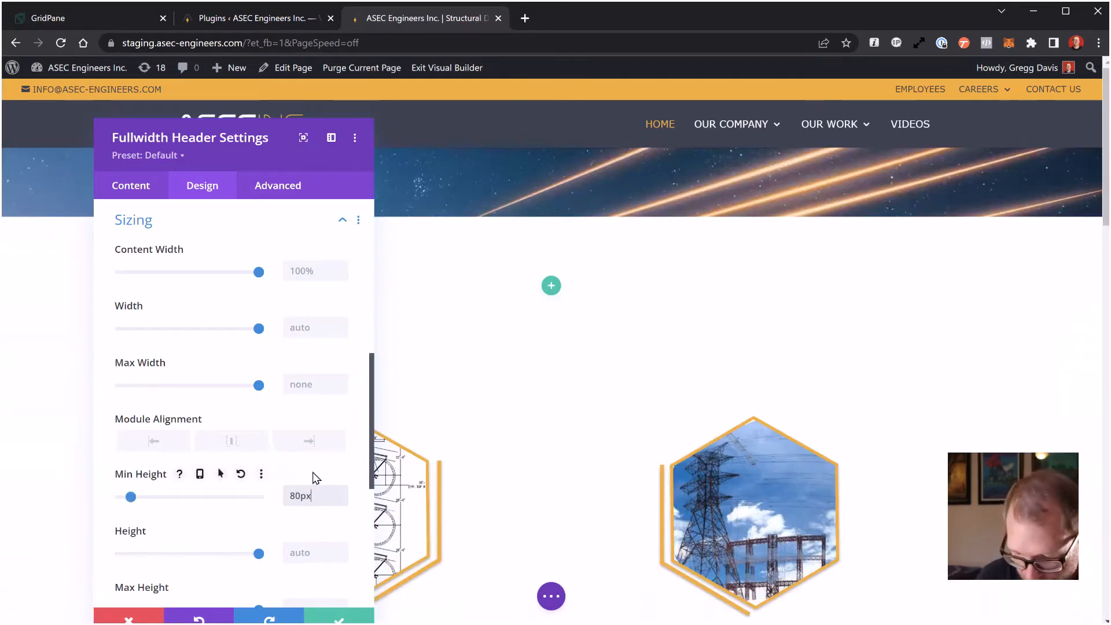
type("vh")
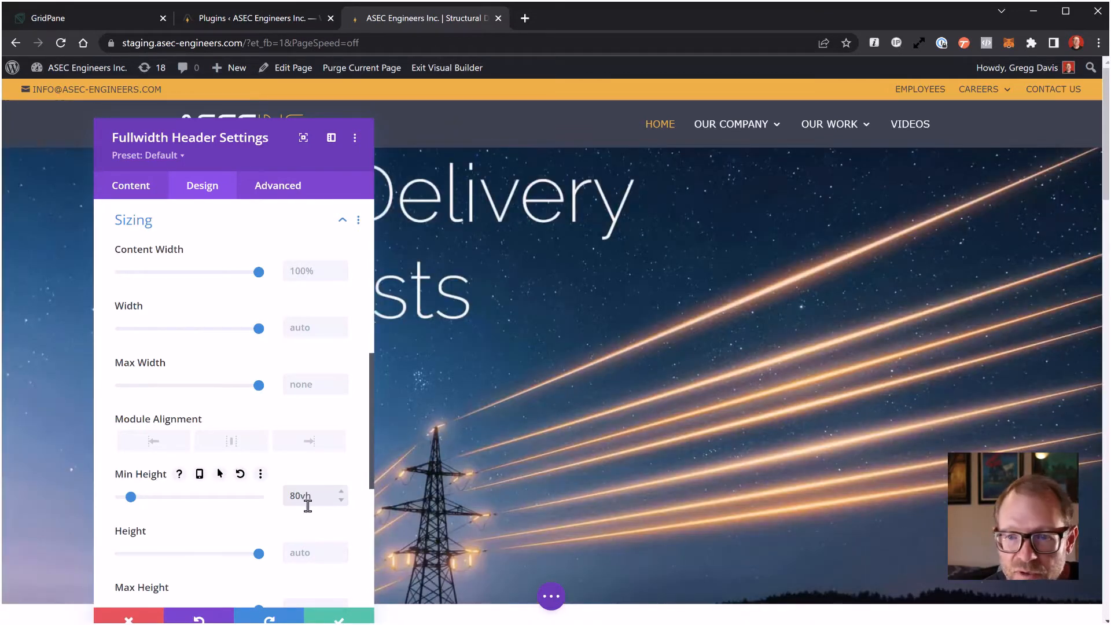
left_click(331, 615)
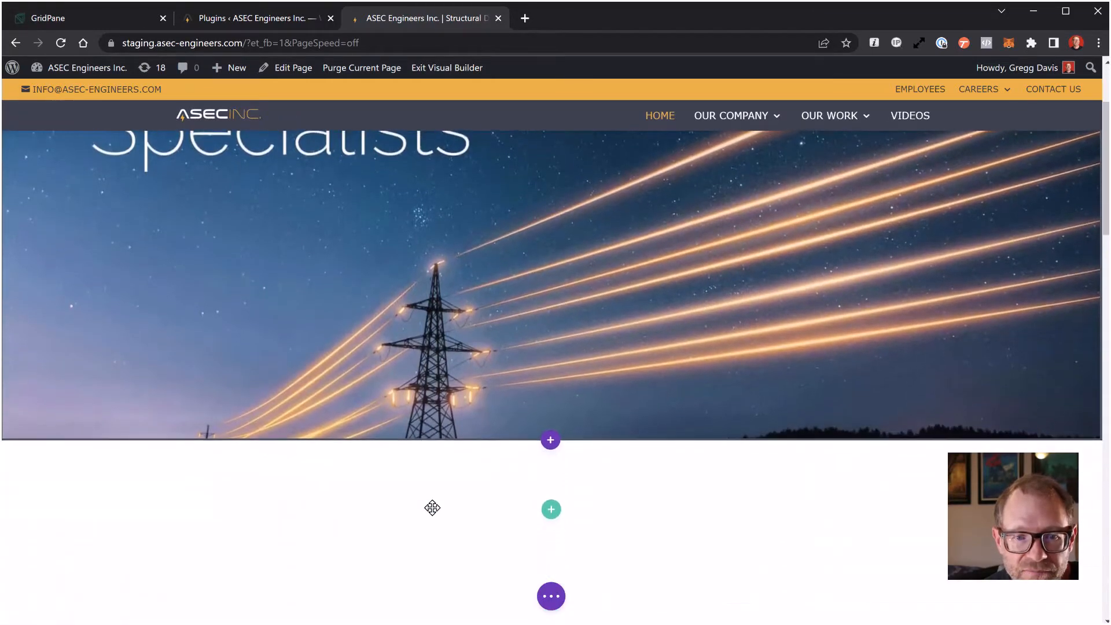
scroll(432, 507, "down", 4)
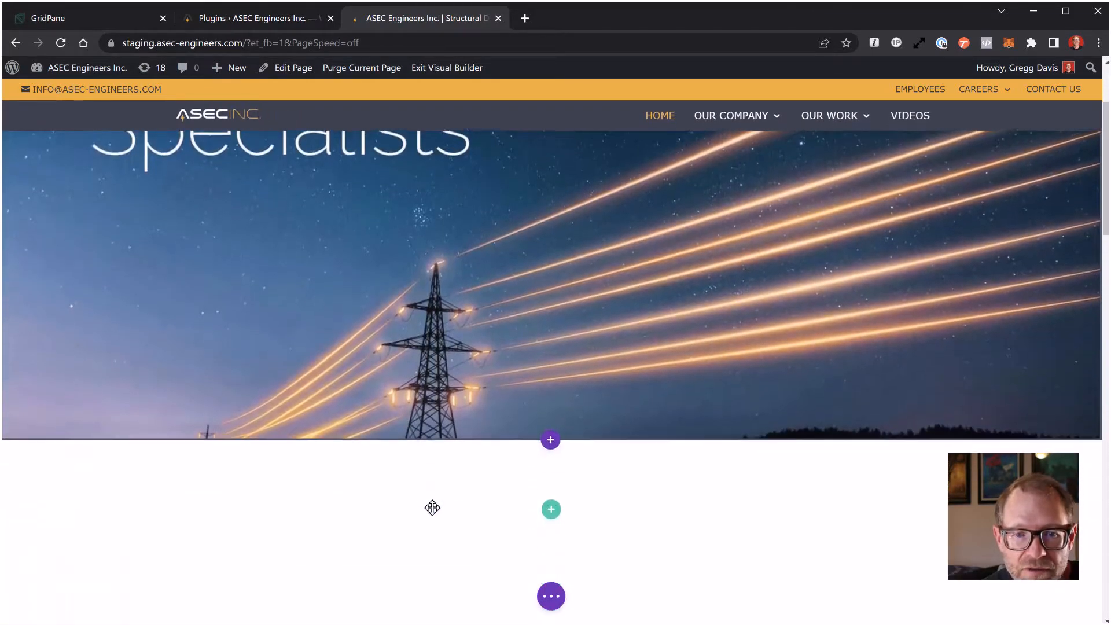
scroll(432, 507, "up", 4)
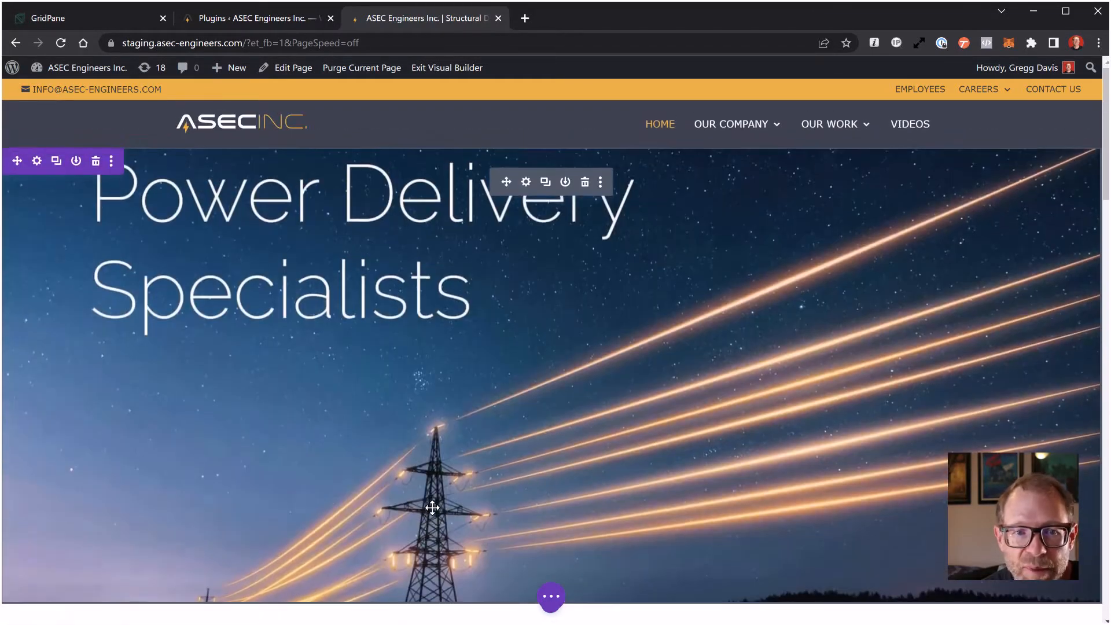
Reopen the Fullwidth Header's sizing options and try a minimum height of 100%.
left_click(527, 183)
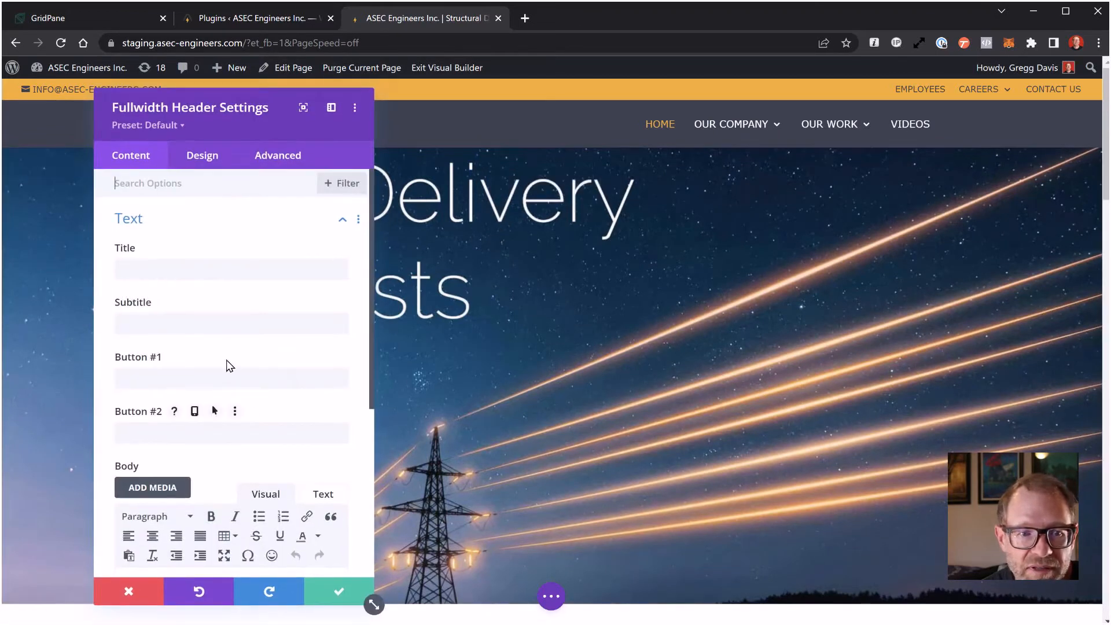
left_click(201, 158)
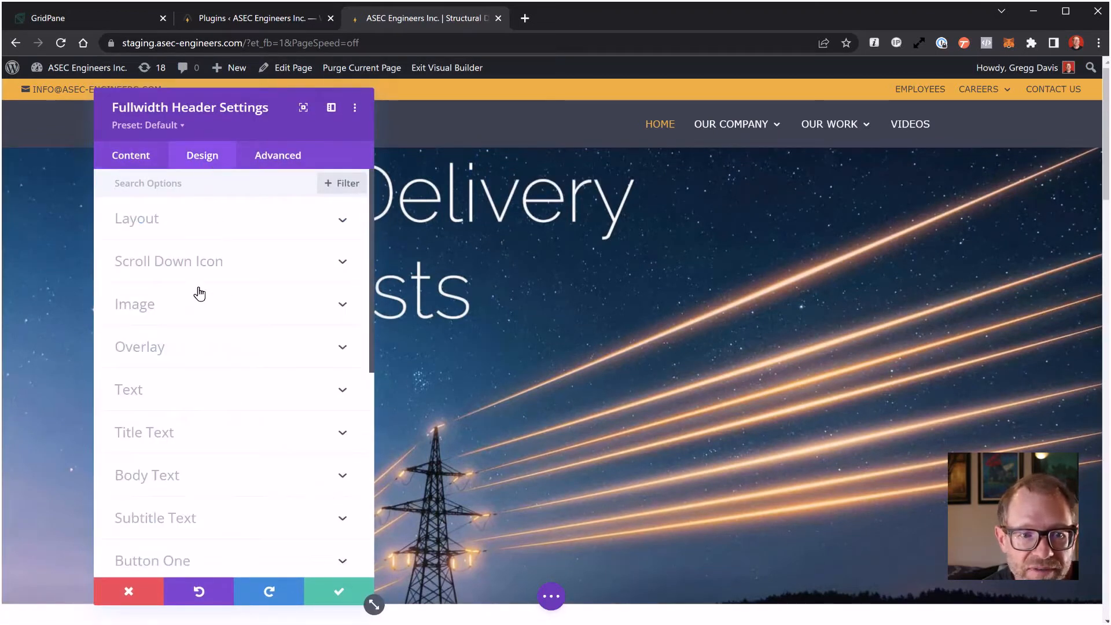
scroll(199, 293, "down", 2)
scroll(200, 293, "down", 2)
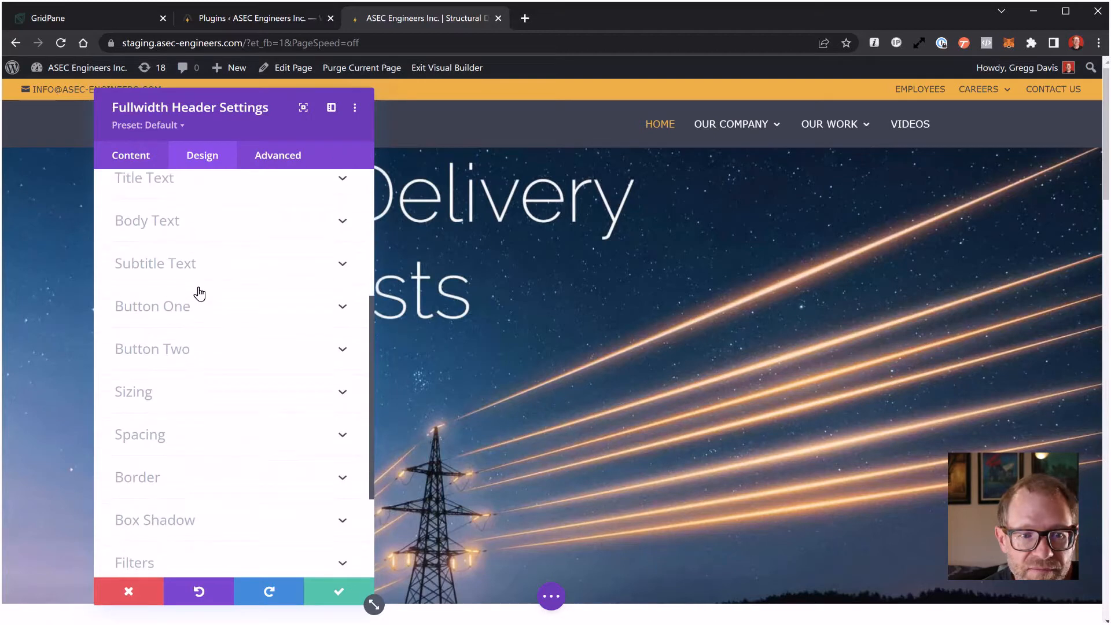
left_click(183, 397)
double_click(302, 465)
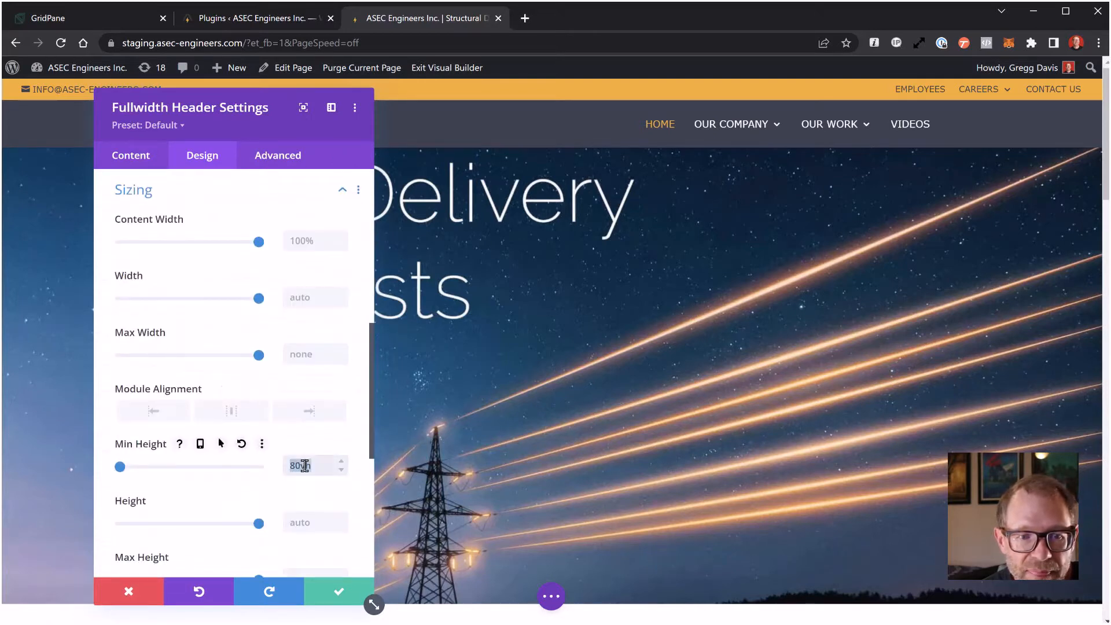
type("100")
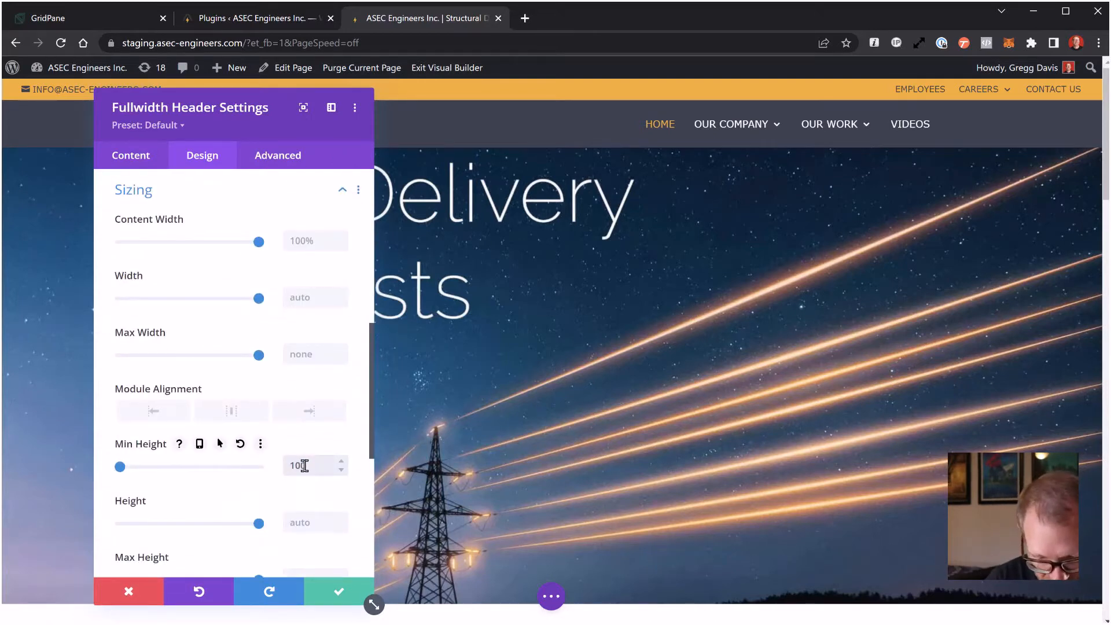
type("%")
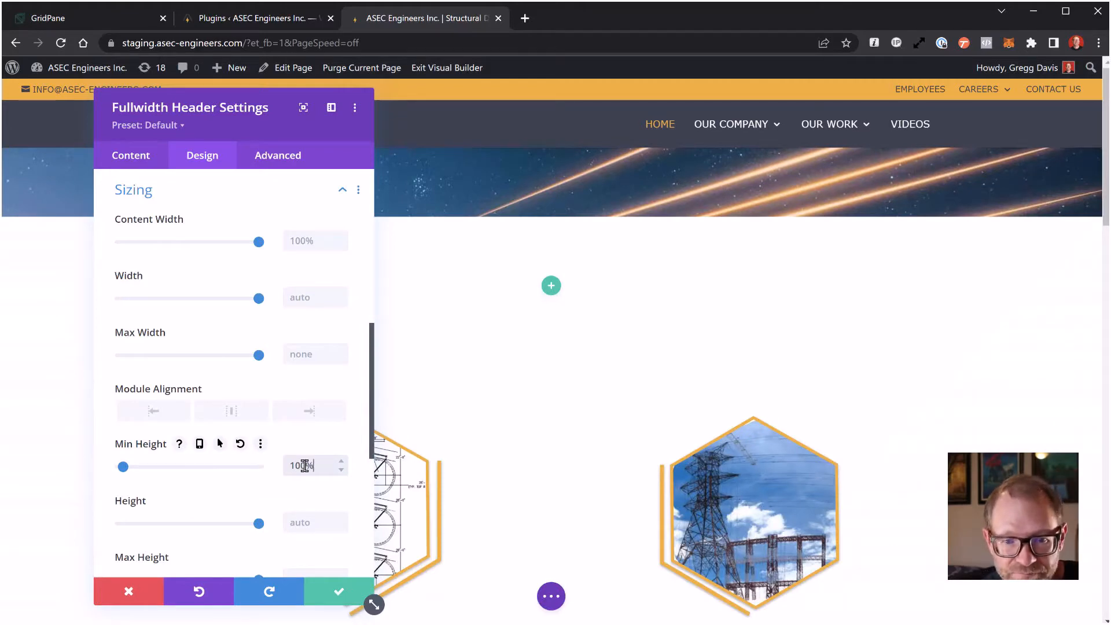
scroll(525, 407, "down", 1)
scroll(525, 408, "up", 1)
Reset the Fullwidth Header's minimum height to its default and save the module.
mouse_move(272, 464)
left_click(240, 444)
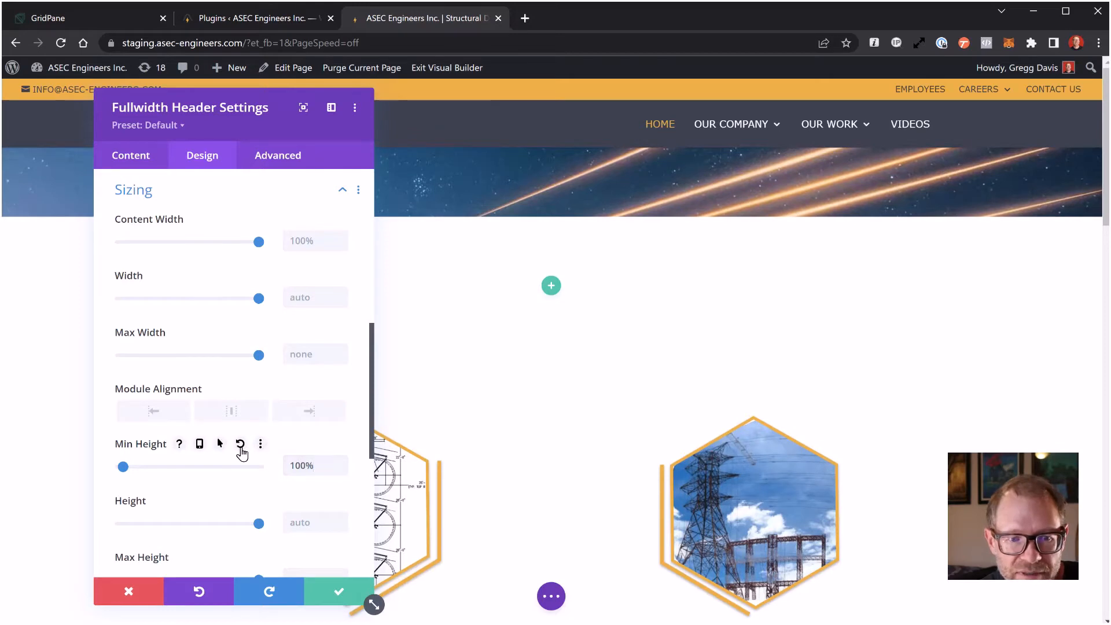
left_click(330, 593)
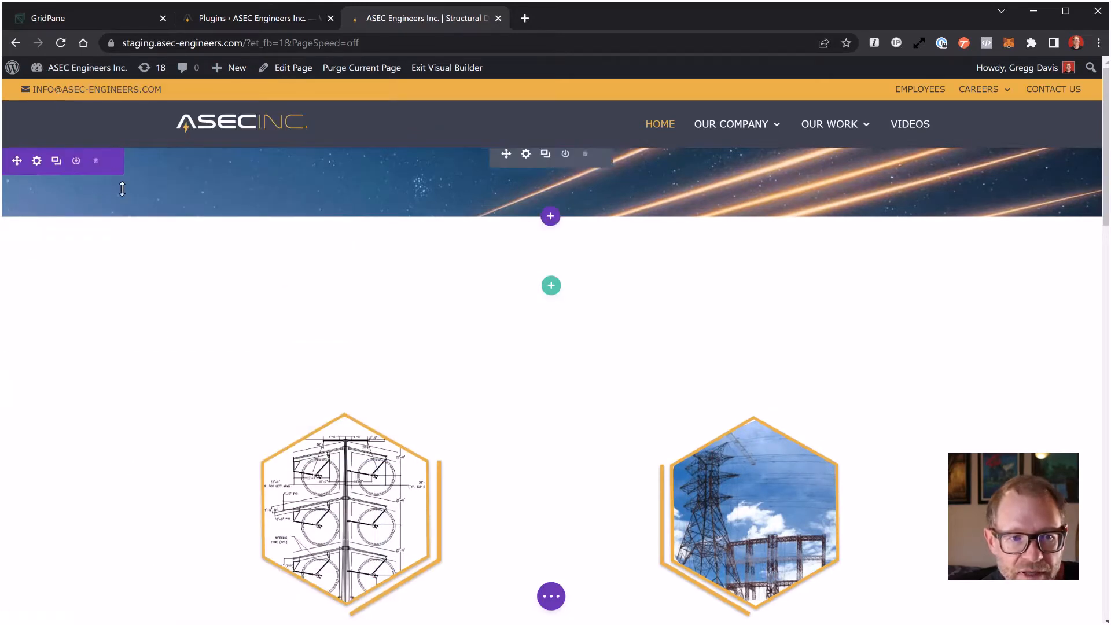
Open the sizing options in the design settings of the section containing the Fullwidth Header.
left_click(36, 159)
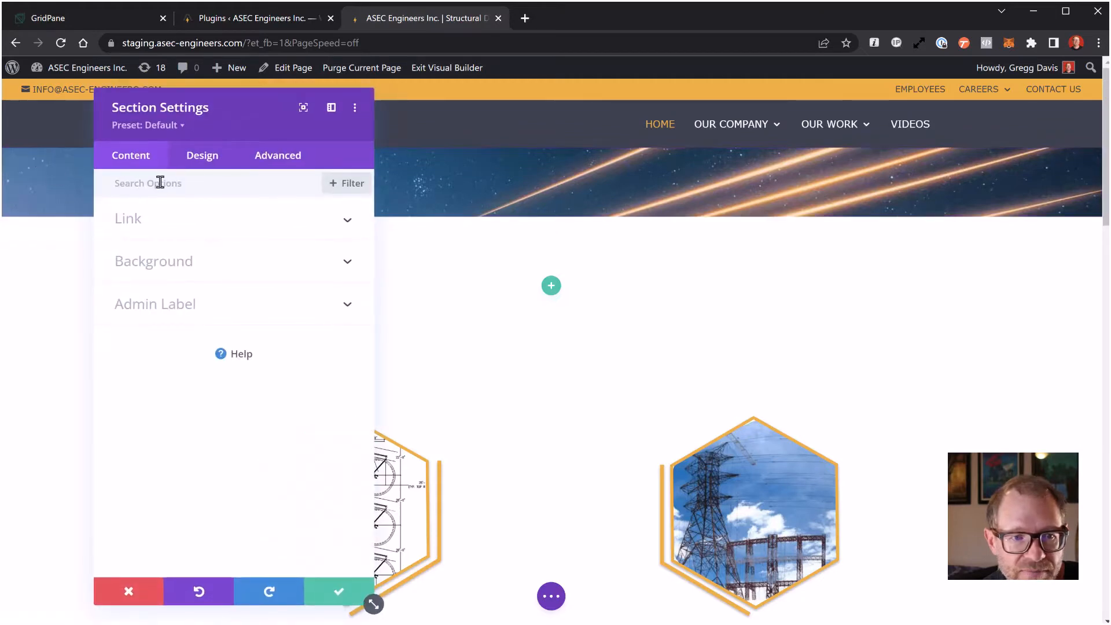
left_click(199, 165)
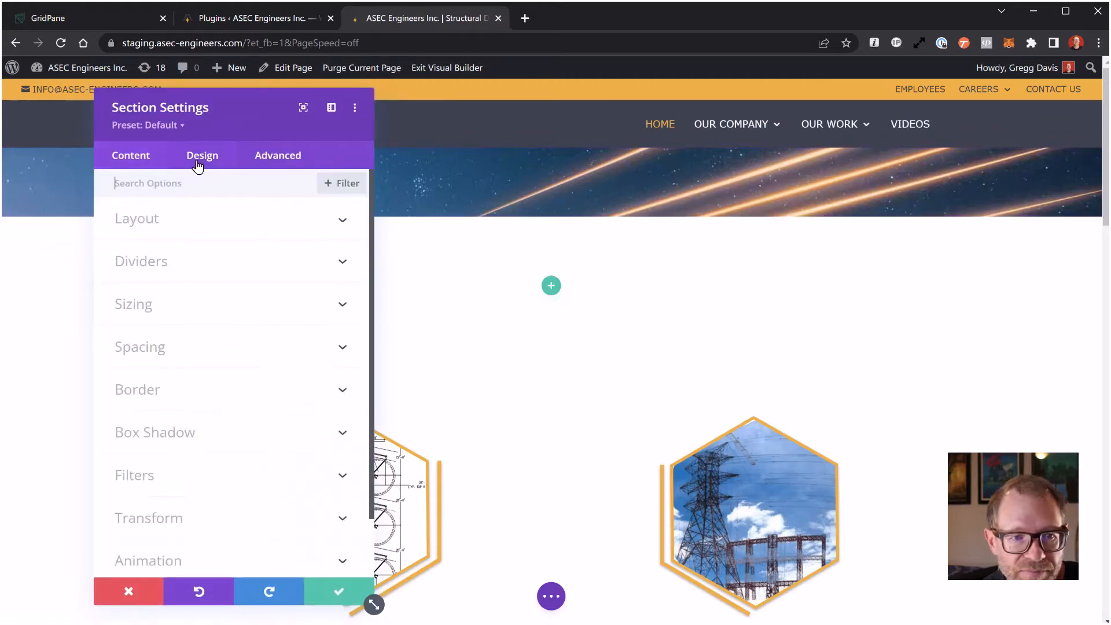
scroll(163, 372, "down", 2)
scroll(166, 390, "up", 2)
right_click(165, 374)
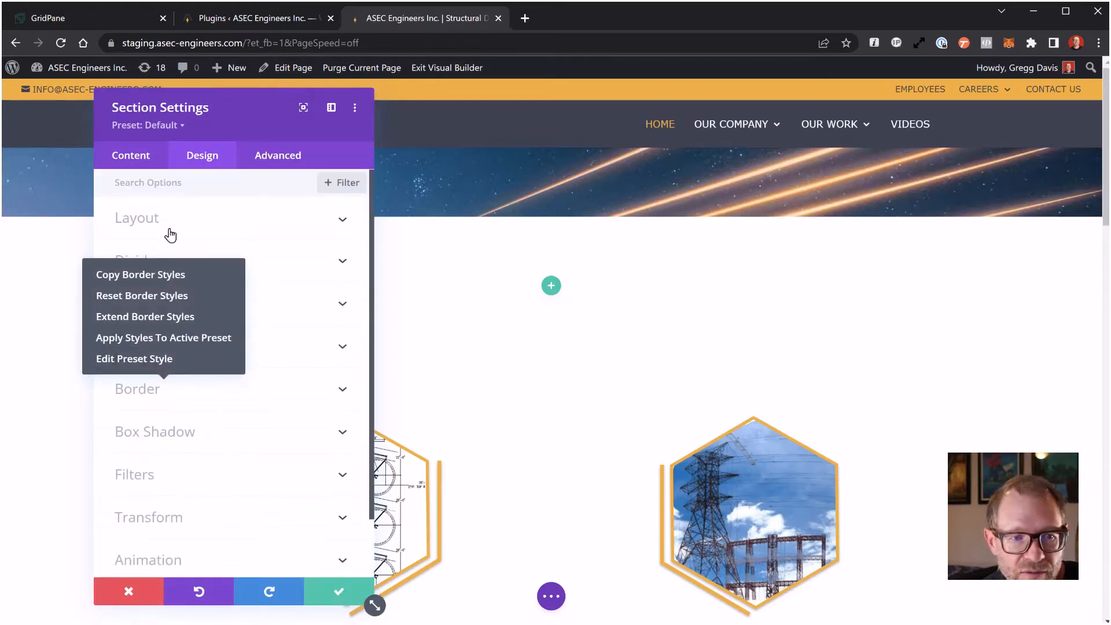
left_click(56, 323)
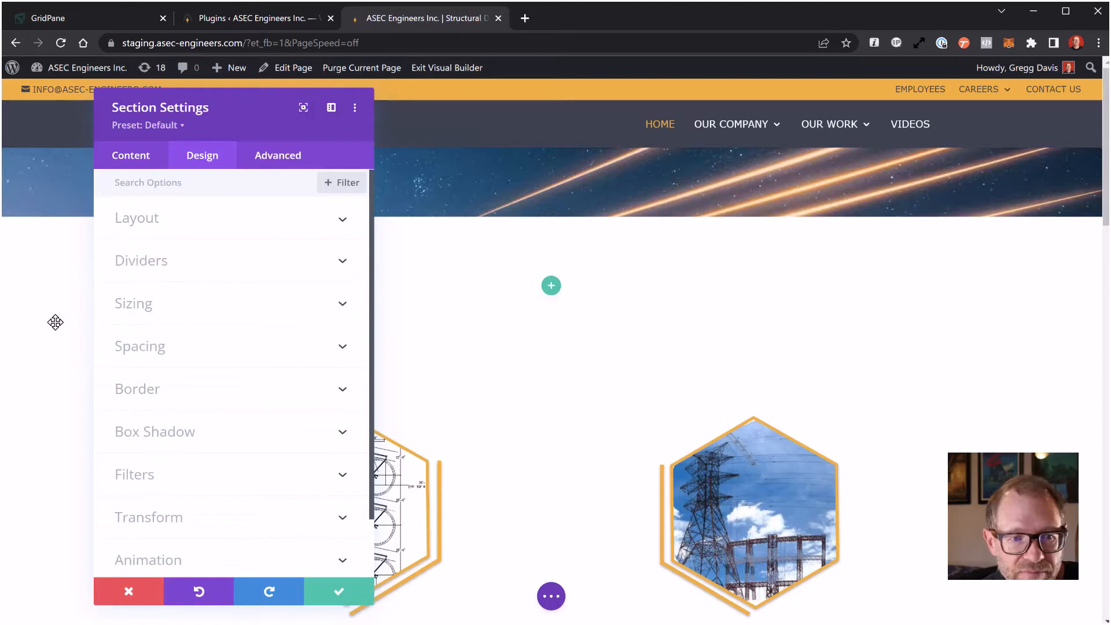
left_click(171, 311)
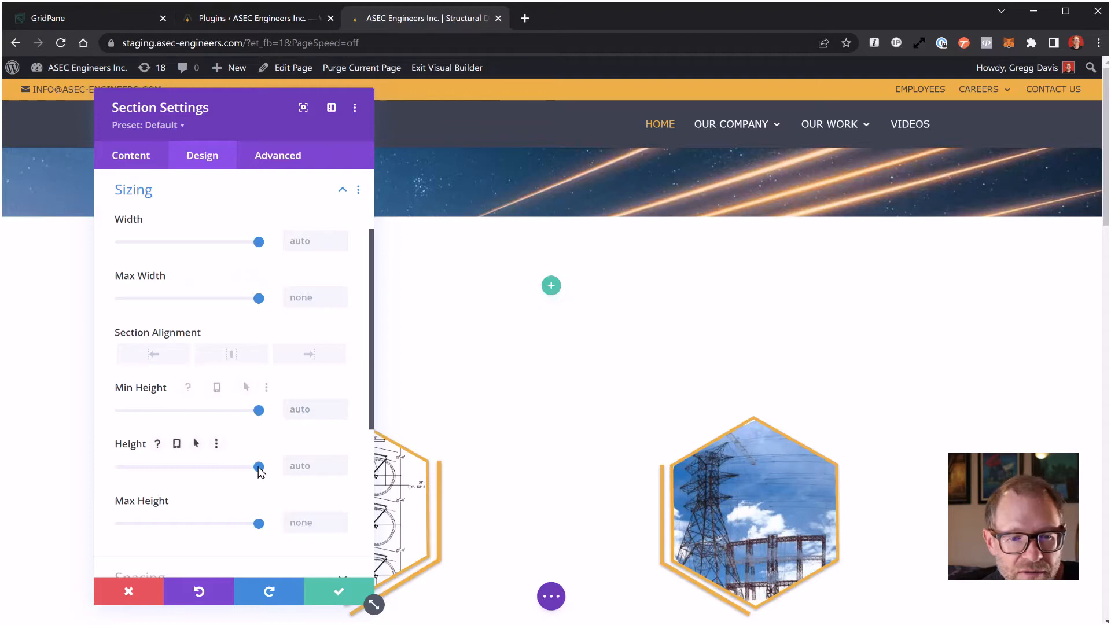
Try a height of 100% for the section, clear it, and set the section's minimum height to about 922 px.
left_click(299, 466)
type("100px%")
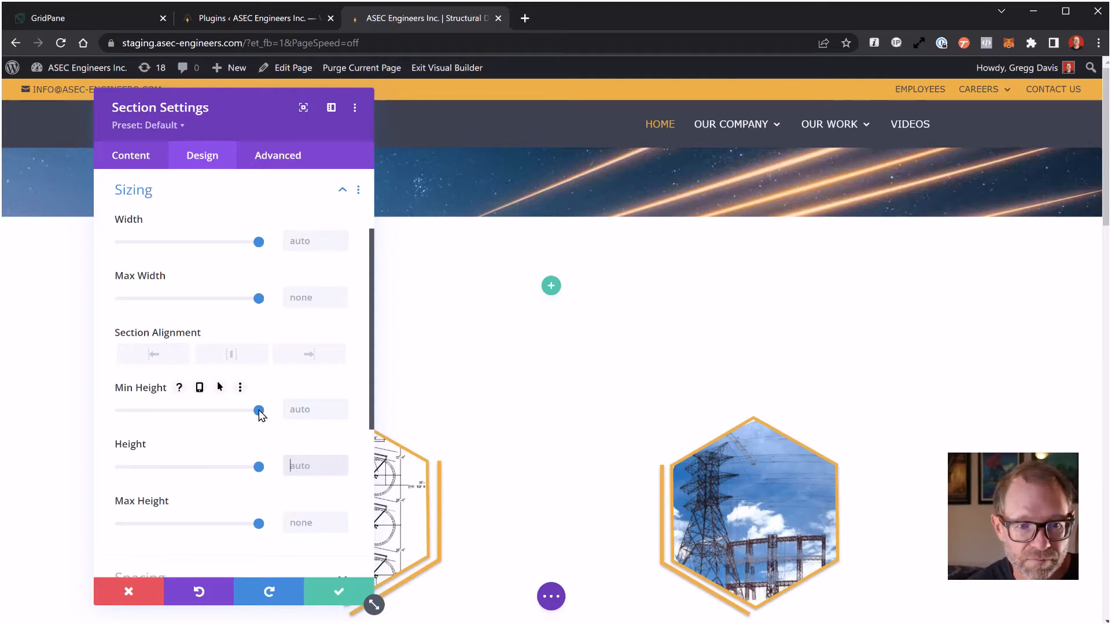
mouse_move(258, 410)
left_mouse_down()
mouse_move(181, 413)
mouse_move(248, 412)
left_mouse_up()
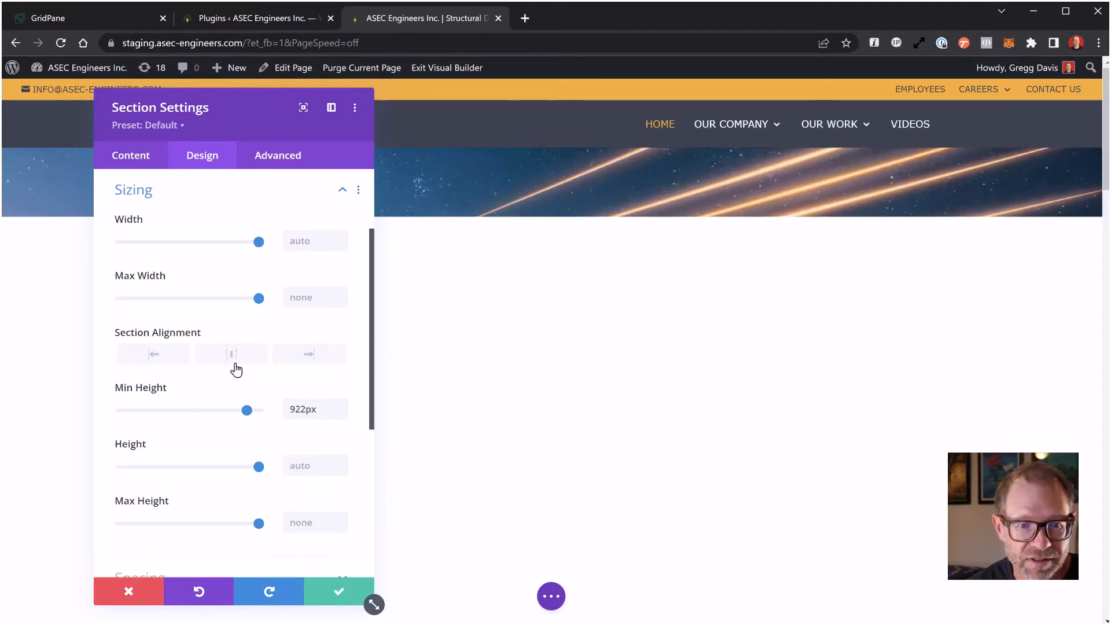
Reset the section's minimum height to its default and save the section settings.
mouse_move(191, 398)
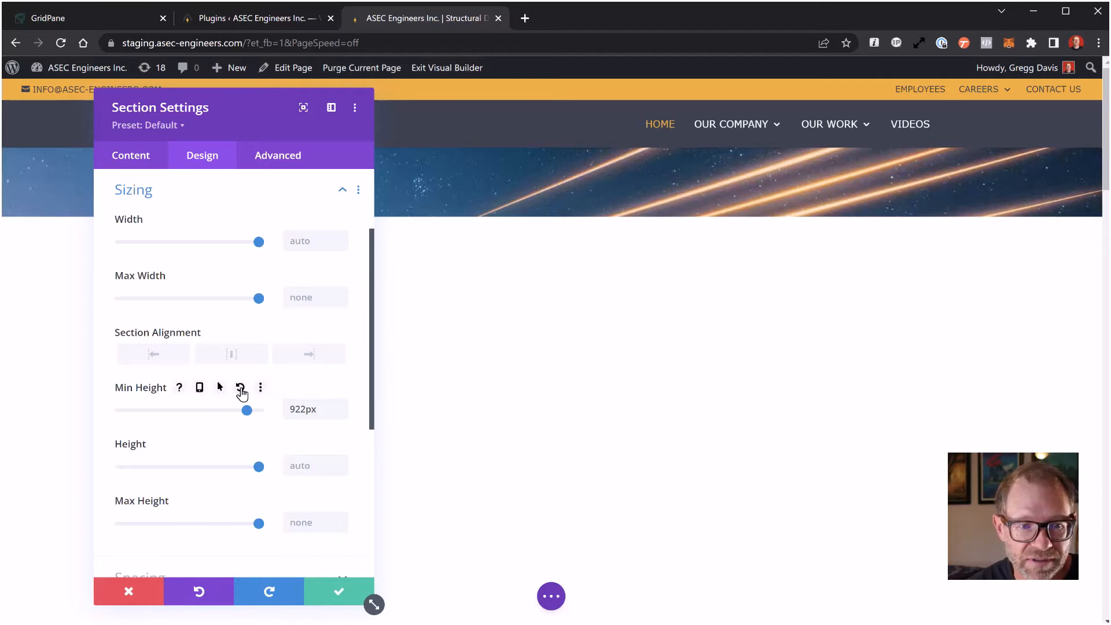
left_click(241, 392)
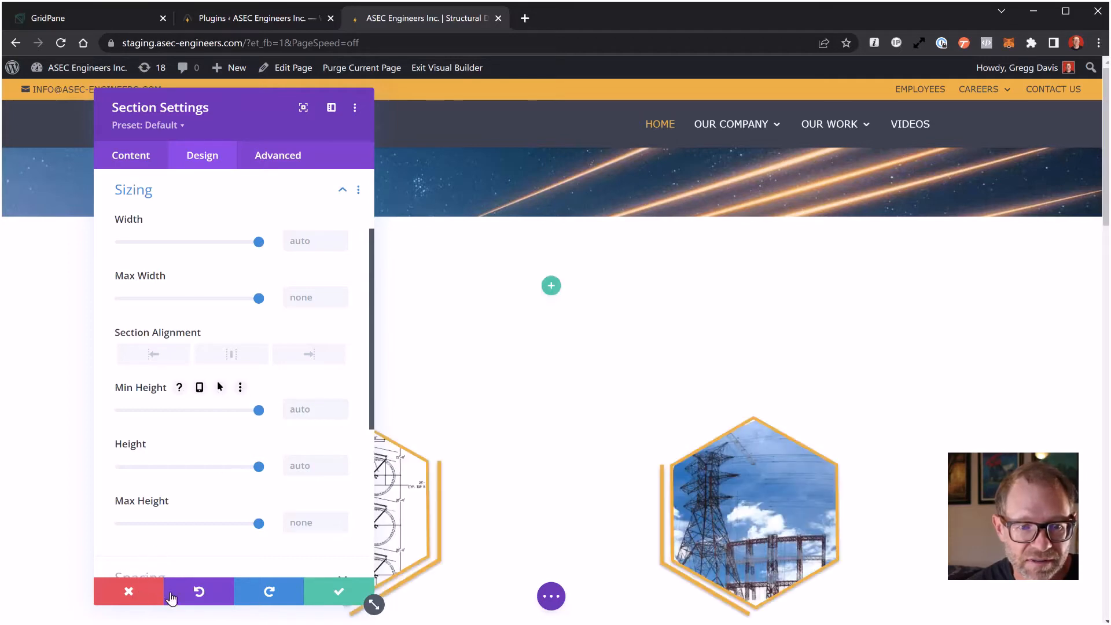
left_click(325, 592)
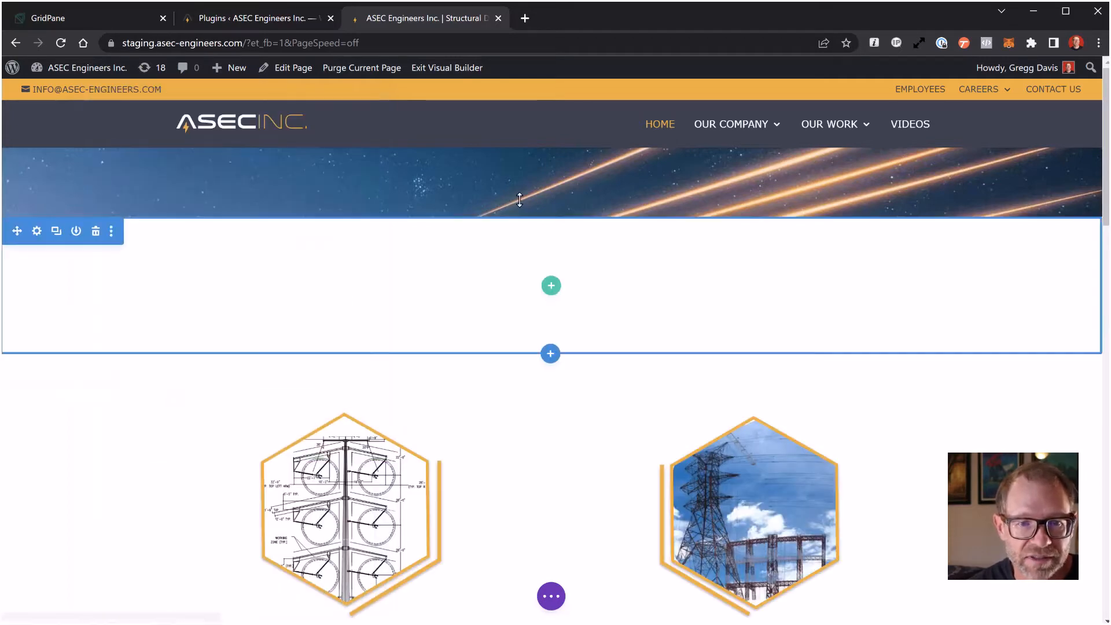
Open the sizing options in the Fullwidth Header module's design settings.
left_click(526, 155)
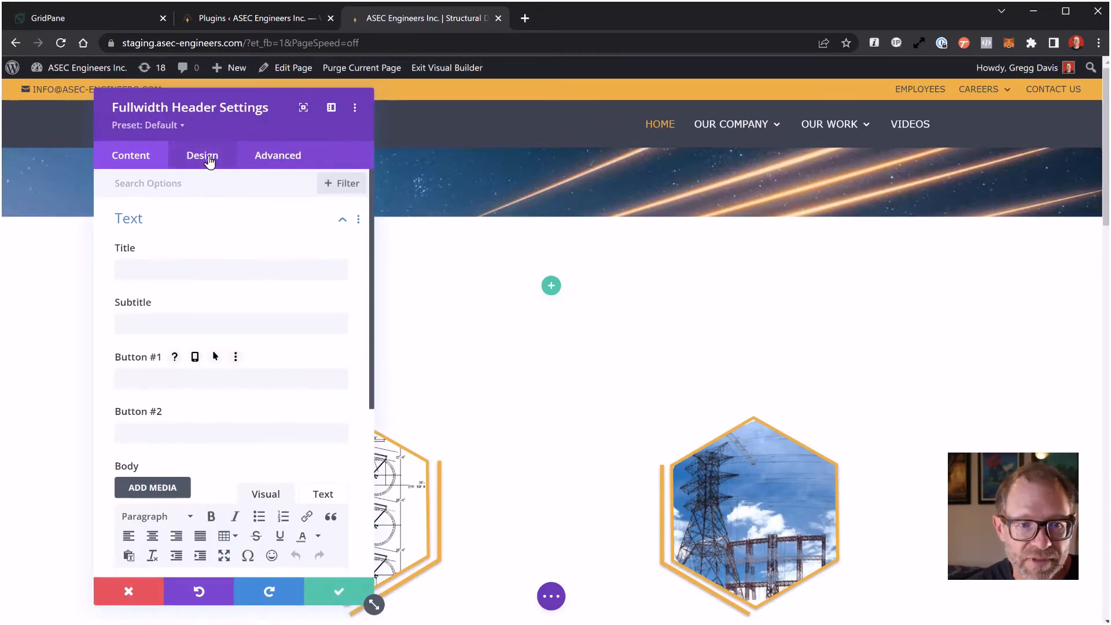
left_click(209, 157)
scroll(208, 375, "down", 3)
scroll(197, 413, "down", 2)
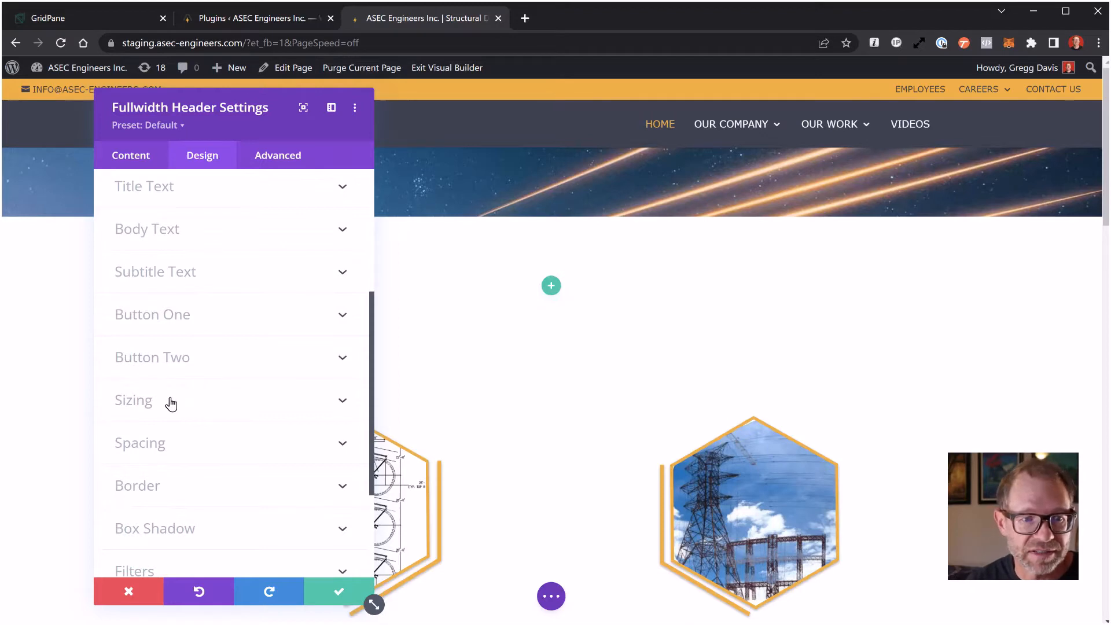
left_click(172, 402)
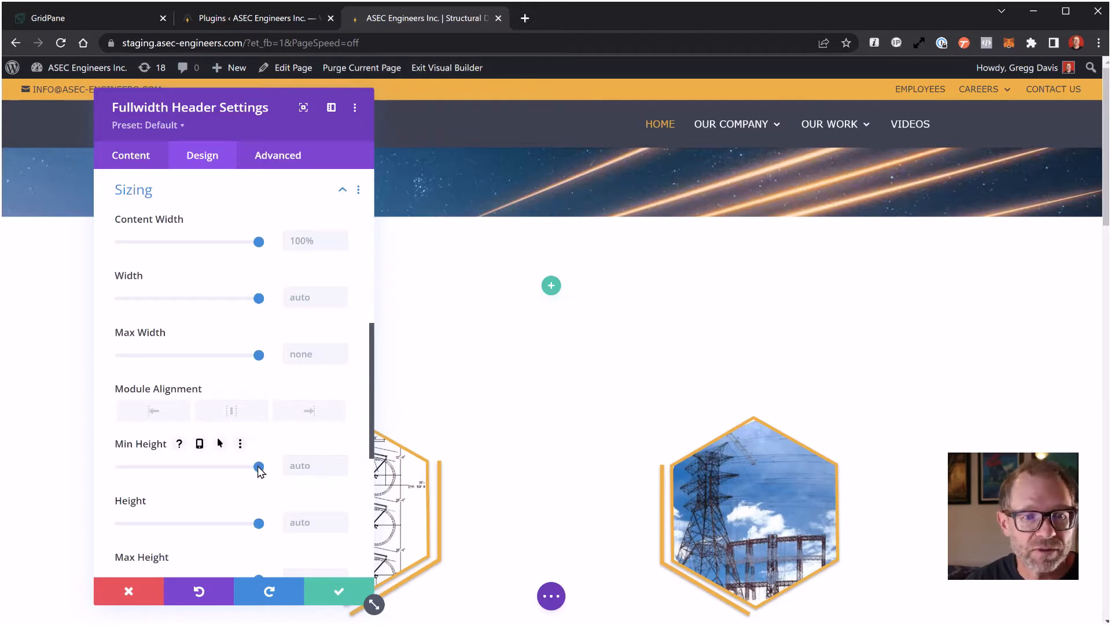
Try several minimum heights for the Fullwidth Header, set it to 800px, and save the module.
left_click_drag(235, 472, 185, 465)
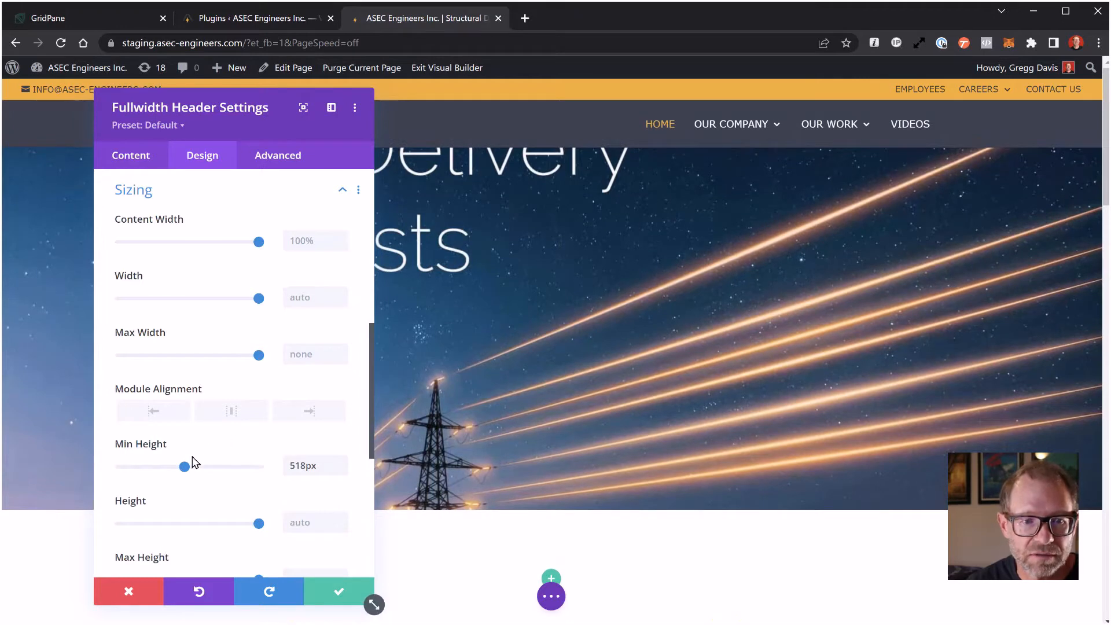
left_click_drag(187, 467, 215, 476)
scroll(586, 458, "down", 5)
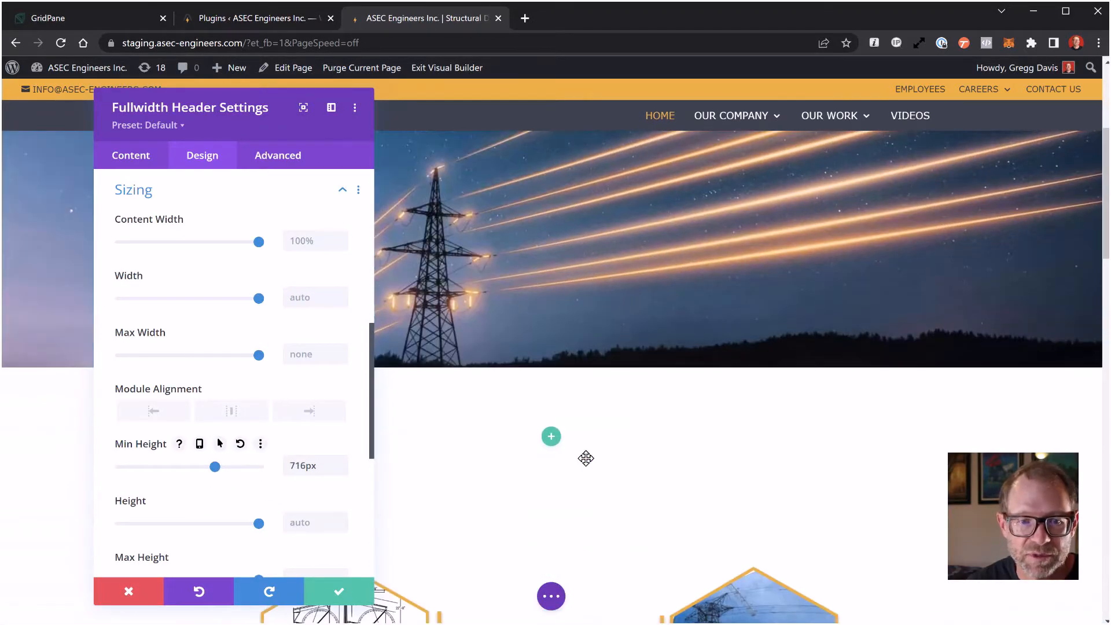
left_click_drag(216, 464, 248, 473)
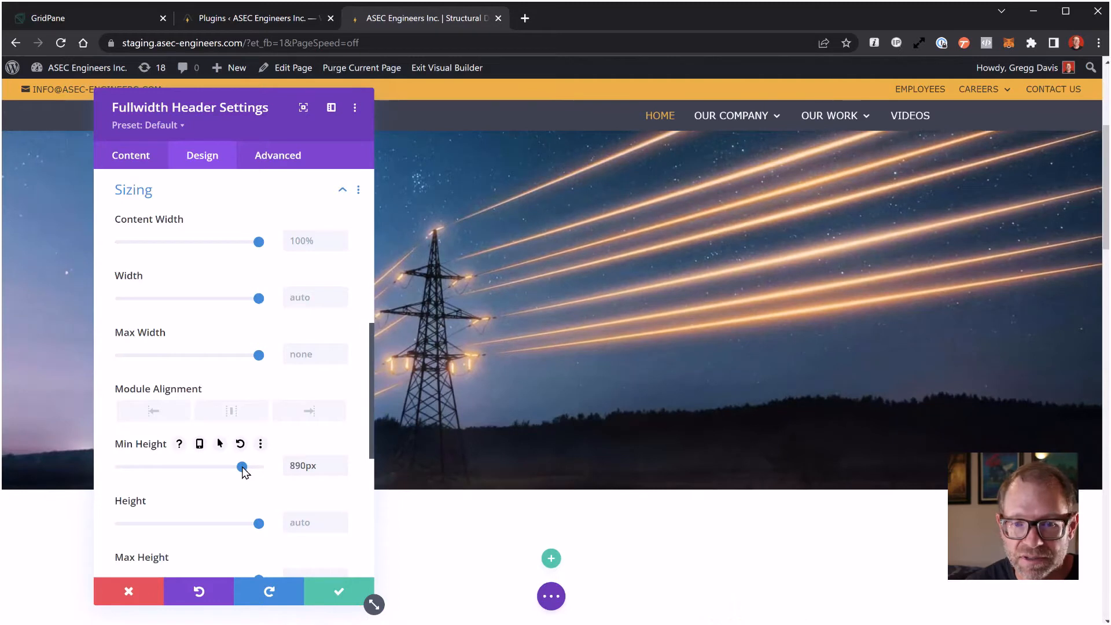
left_click_drag(242, 469, 232, 470)
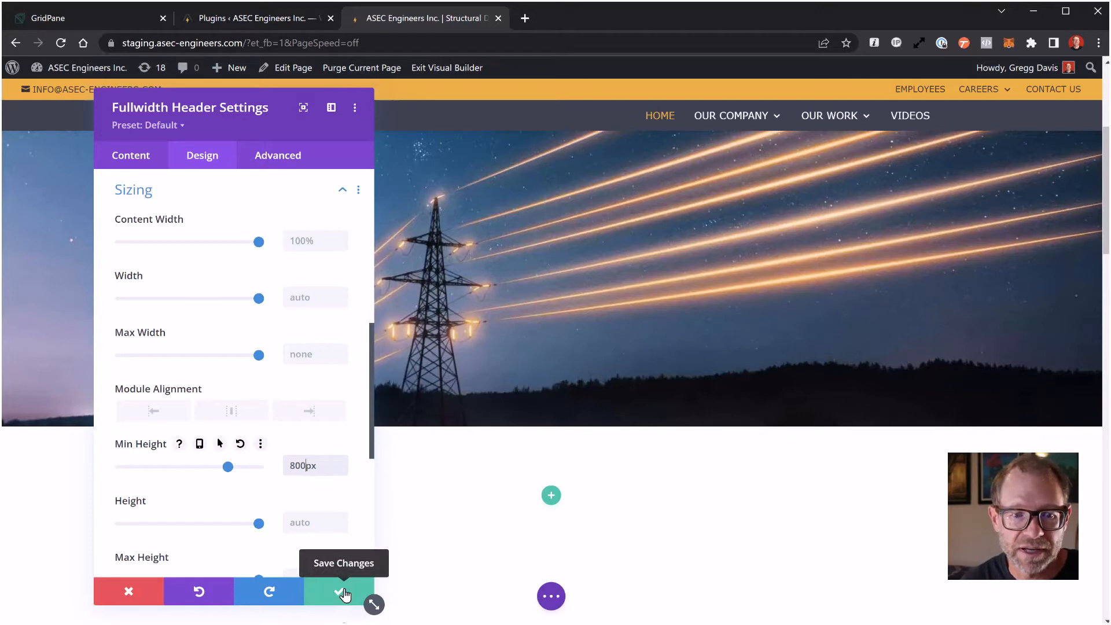
left_click(344, 594)
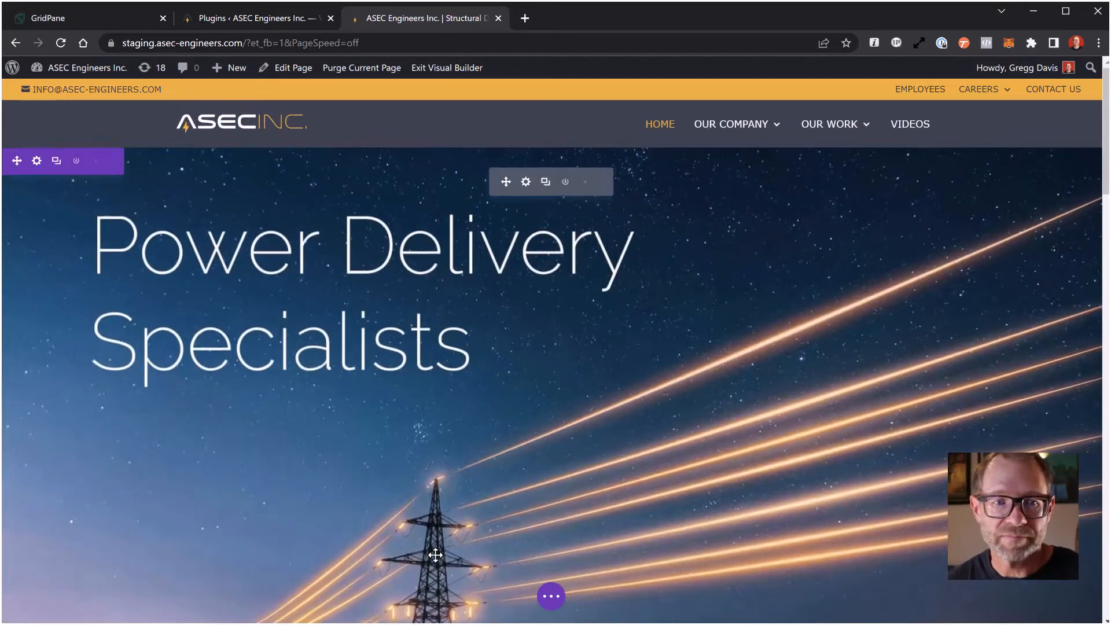
Save the home page and exit the Visual Builder.
left_click(547, 597)
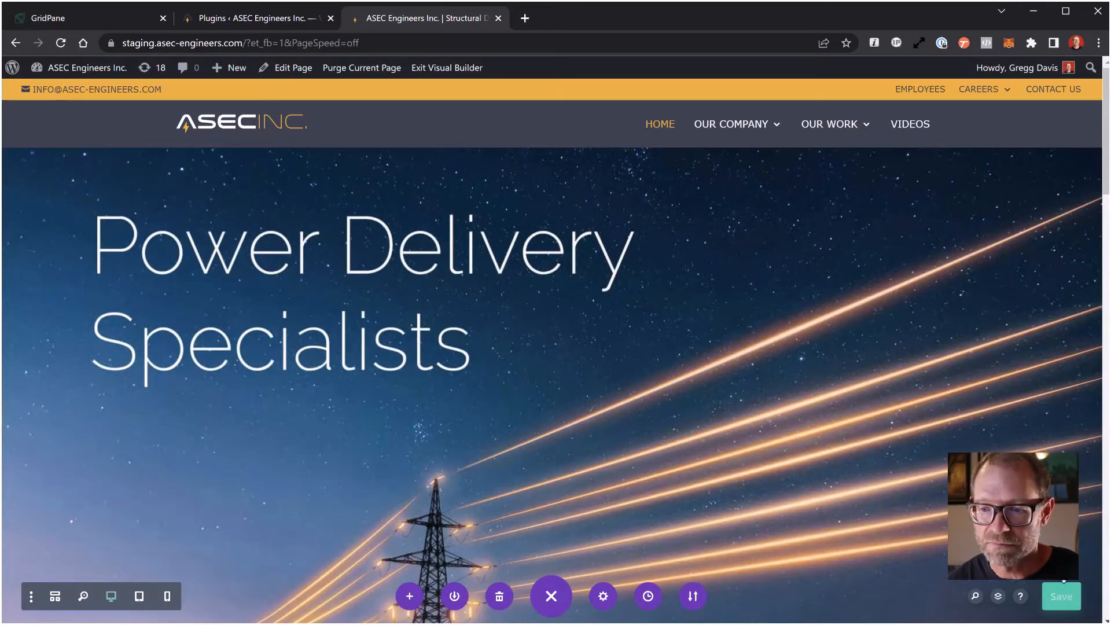
left_click(1059, 598)
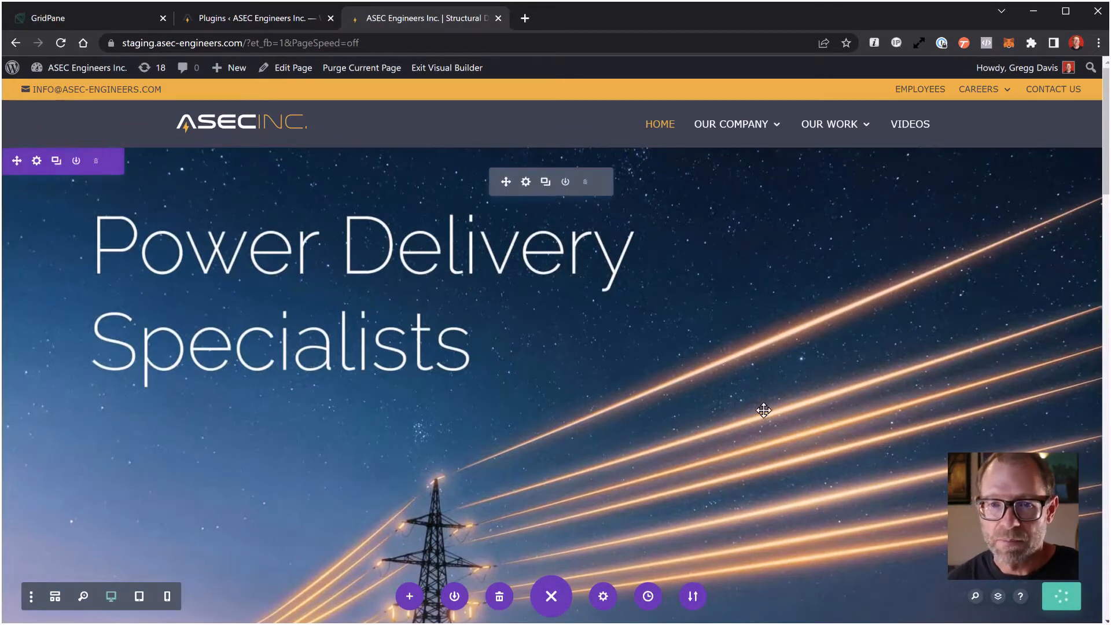
scroll(764, 410, "down", 7)
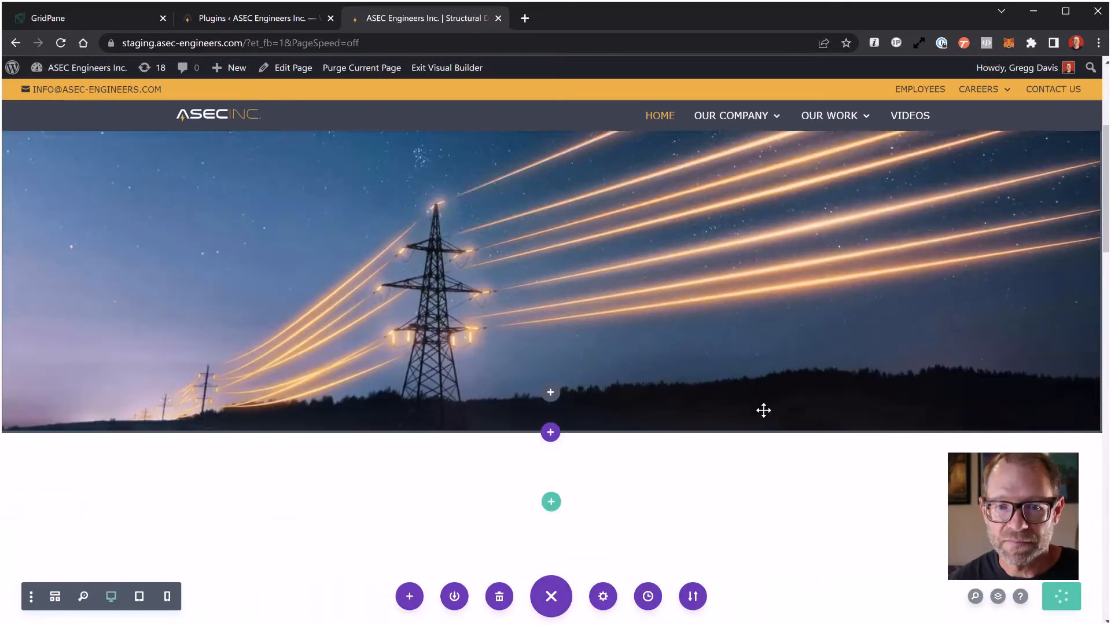
scroll(764, 410, "up", 4)
scroll(764, 410, "up", 3)
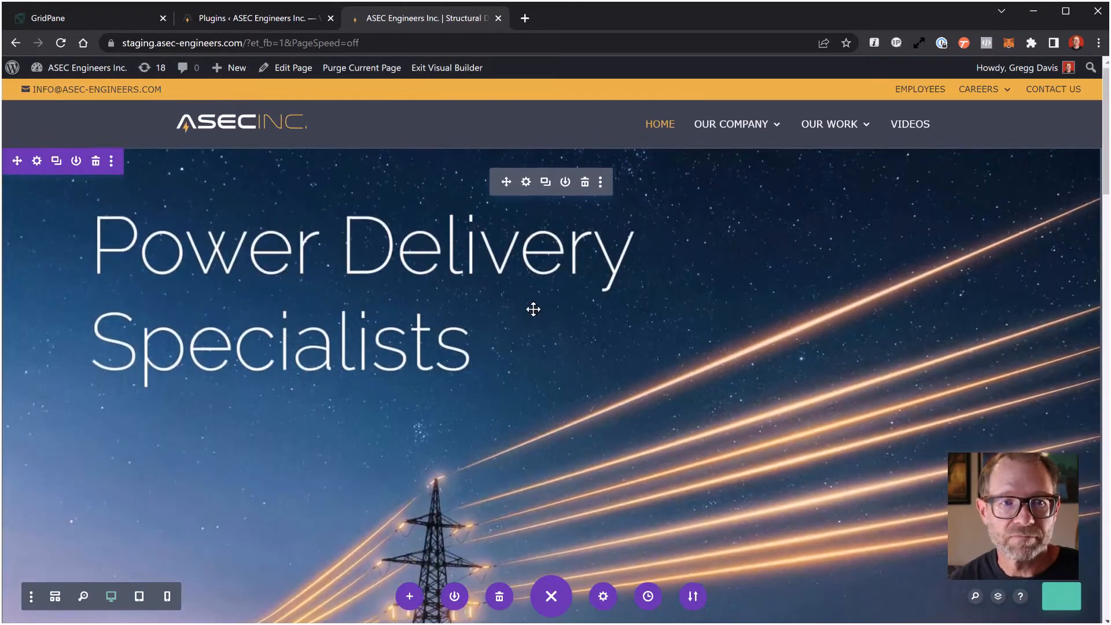
left_click(463, 69)
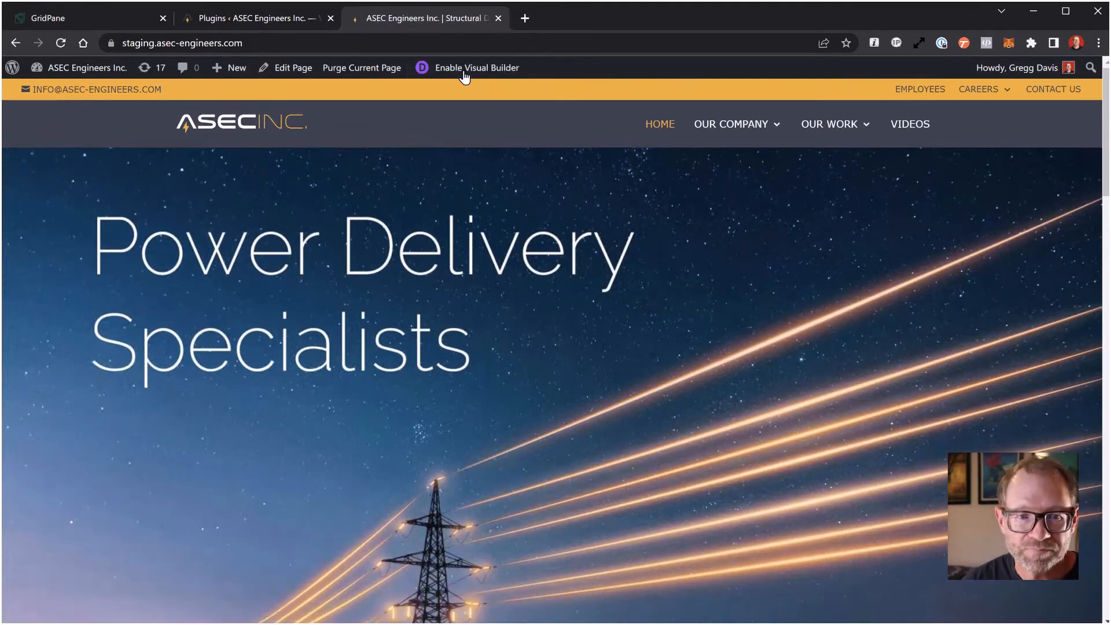
Examine how the hero image and the content below it display on the staging home page outside the builder.
scroll(581, 288, "down", 5)
scroll(581, 288, "up", 2)
scroll(581, 288, "up", 3)
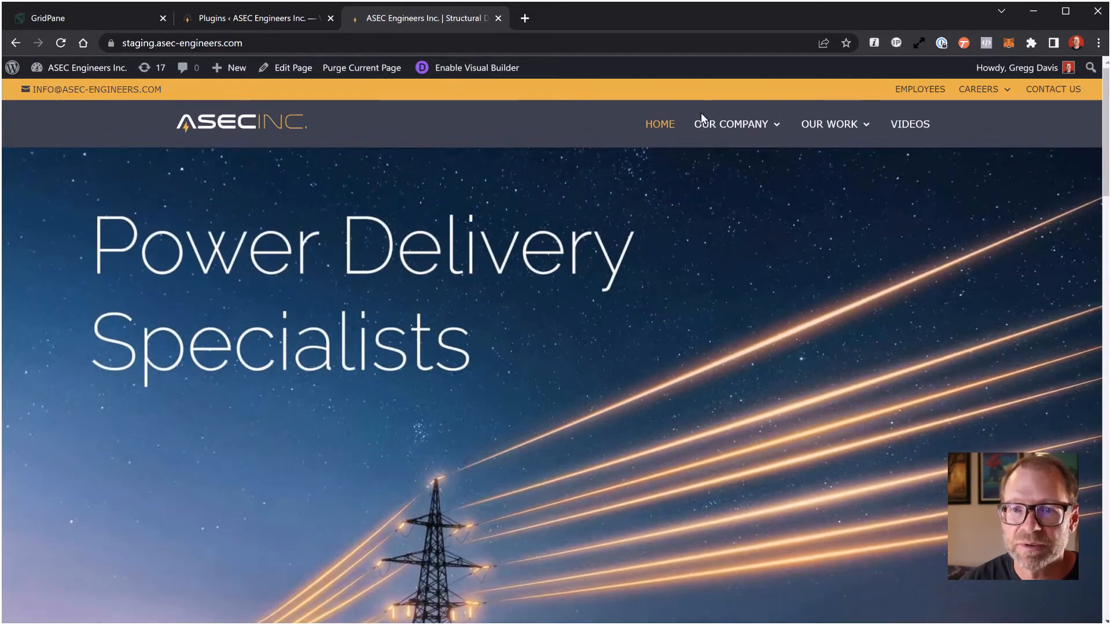
scroll(505, 268, "down", 5)
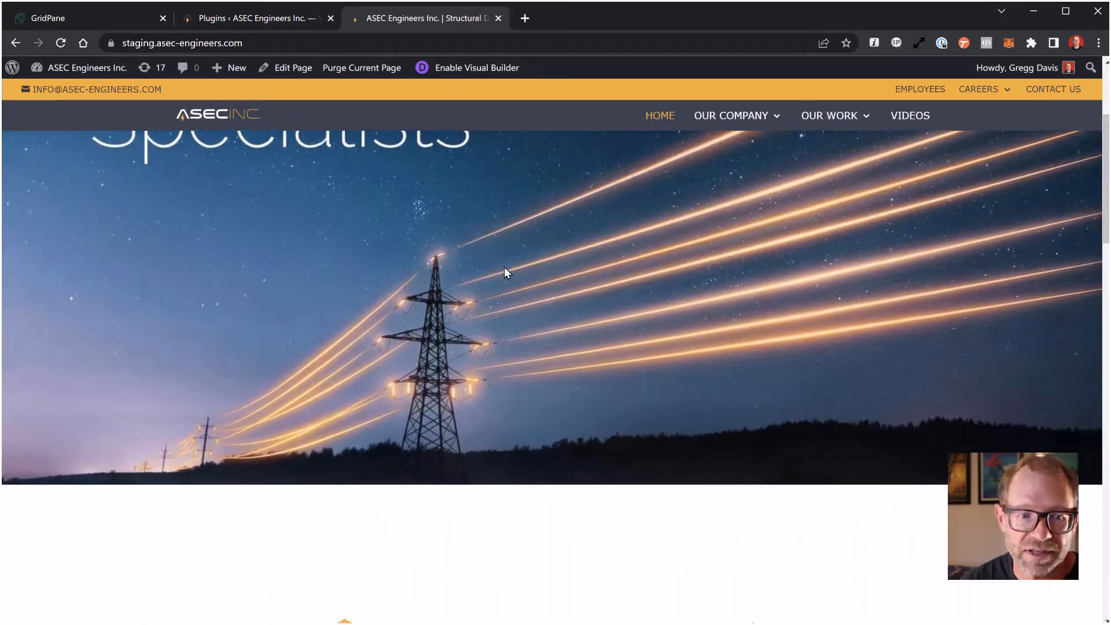
scroll(505, 268, "down", 3)
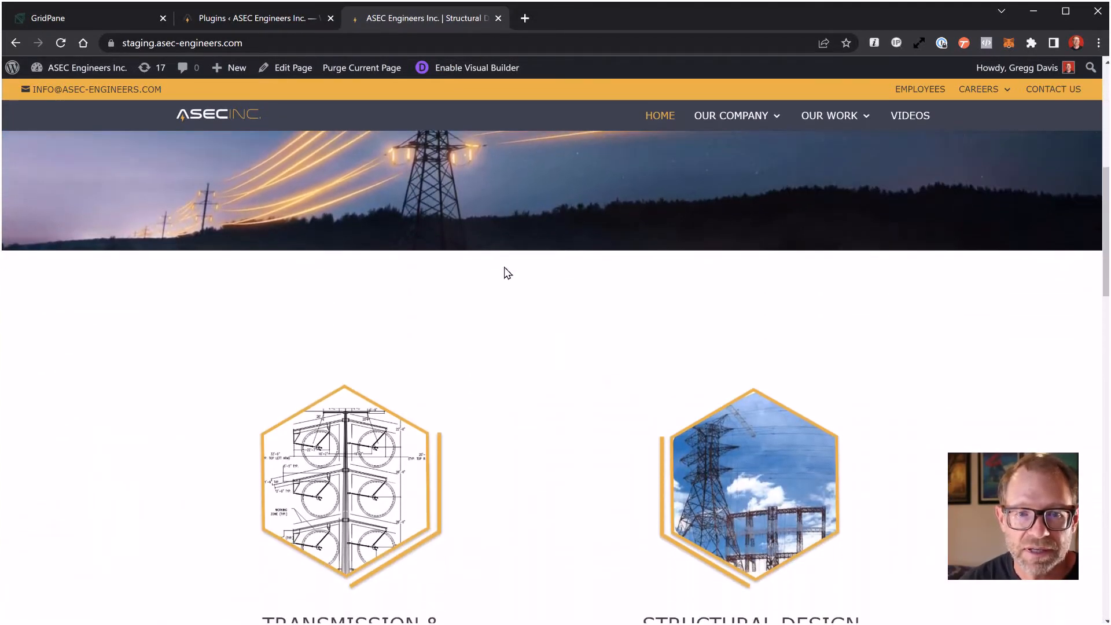
scroll(531, 367, "down", 2)
scroll(530, 368, "up", 8)
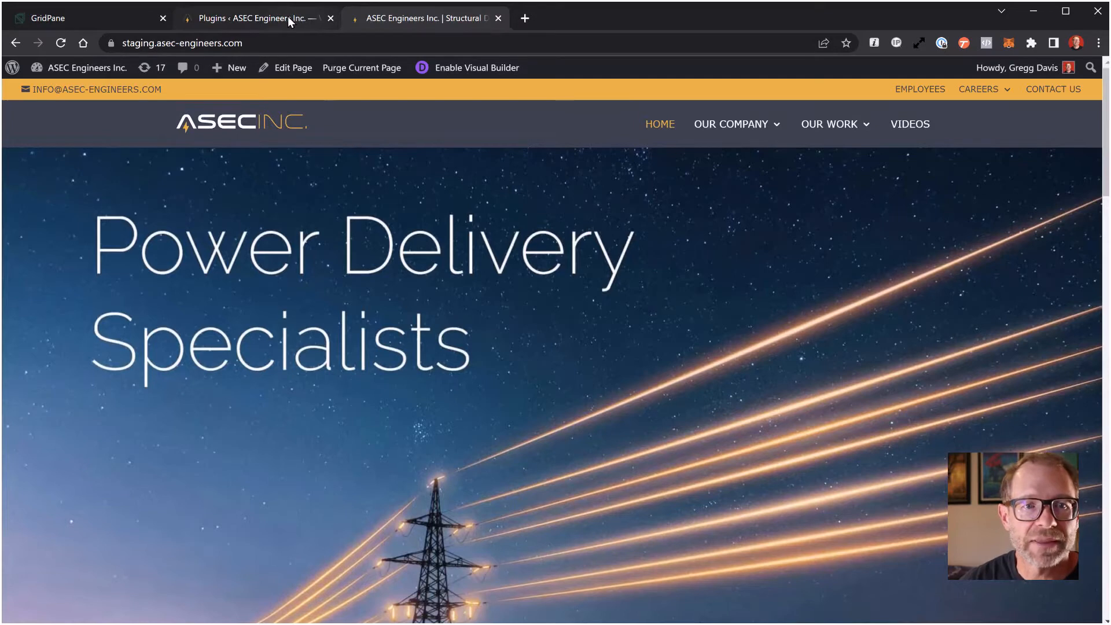
Open the WordPress Updates page in the site's admin and dismiss the UpdraftPlus notice.
left_click(305, 19)
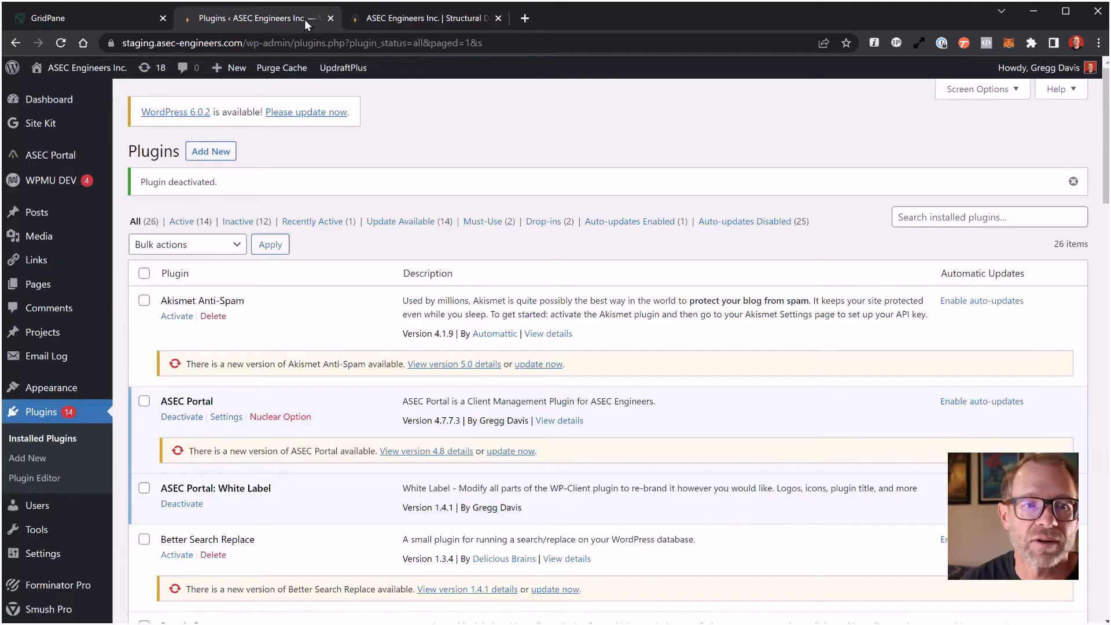
left_click(146, 74)
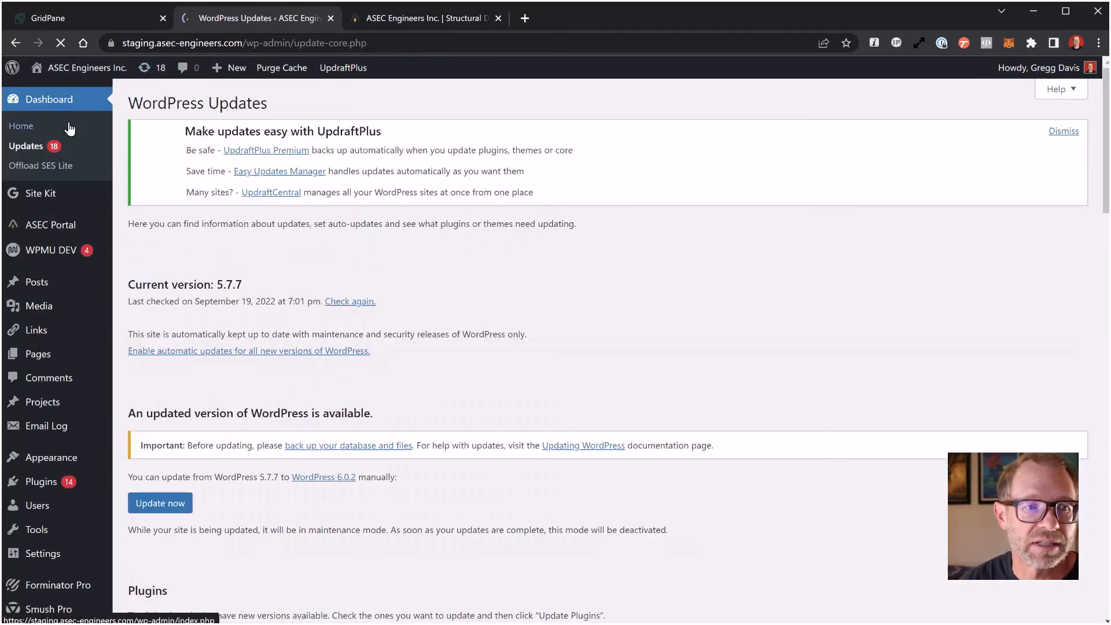
left_click(1064, 124)
Update the Twenty Twenty and Twenty Twenty-One themes, leaving Divi unselected.
scroll(651, 229, "down", 4)
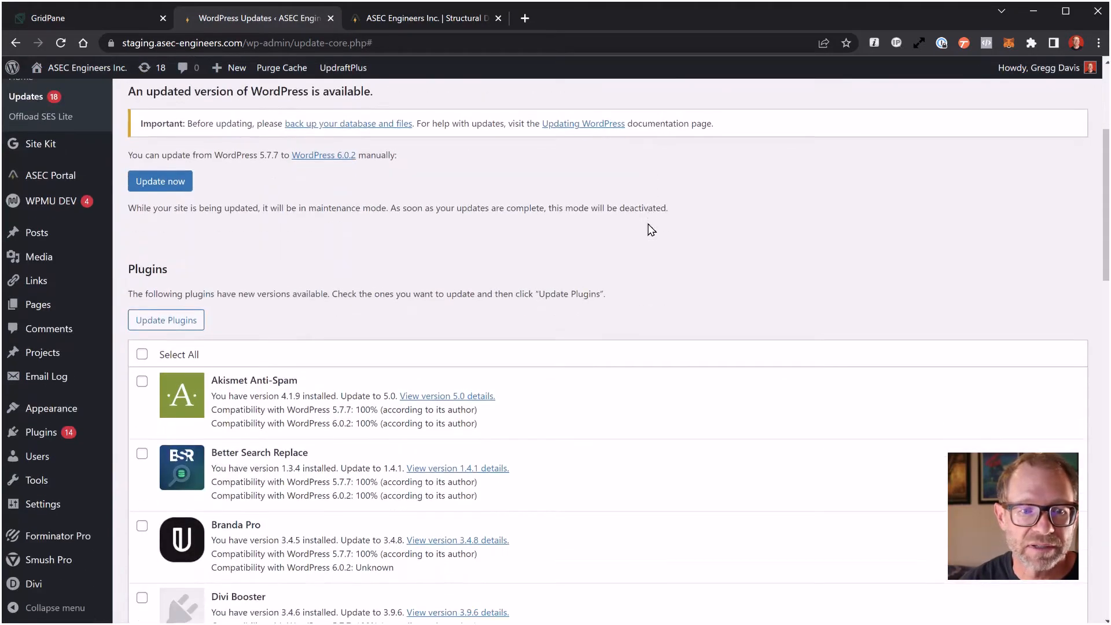
scroll(651, 230, "down", 20)
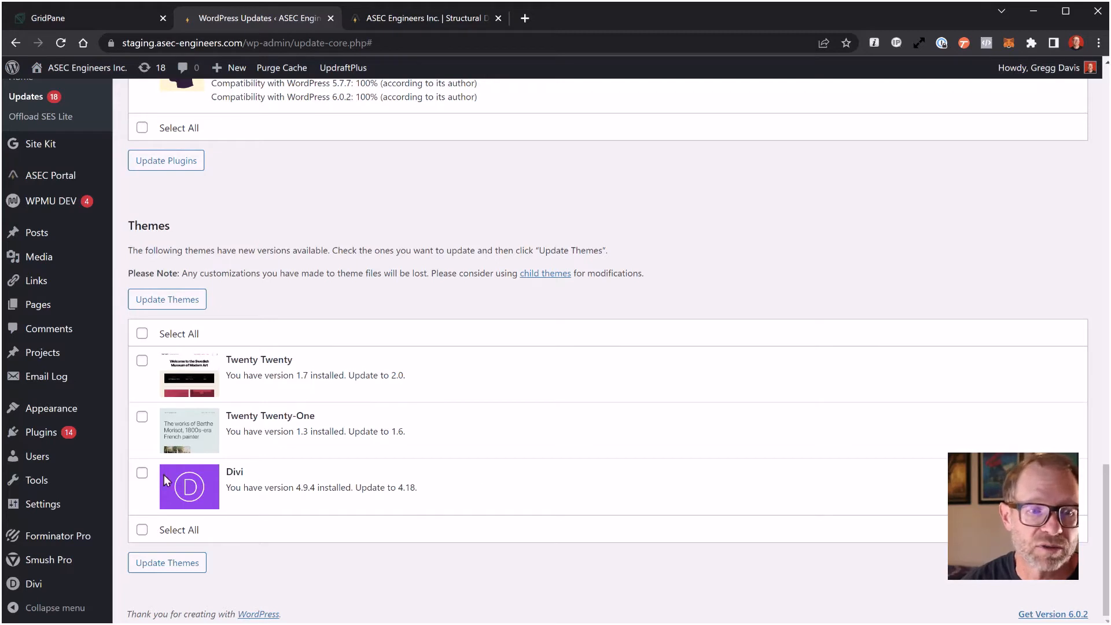
left_click(142, 360)
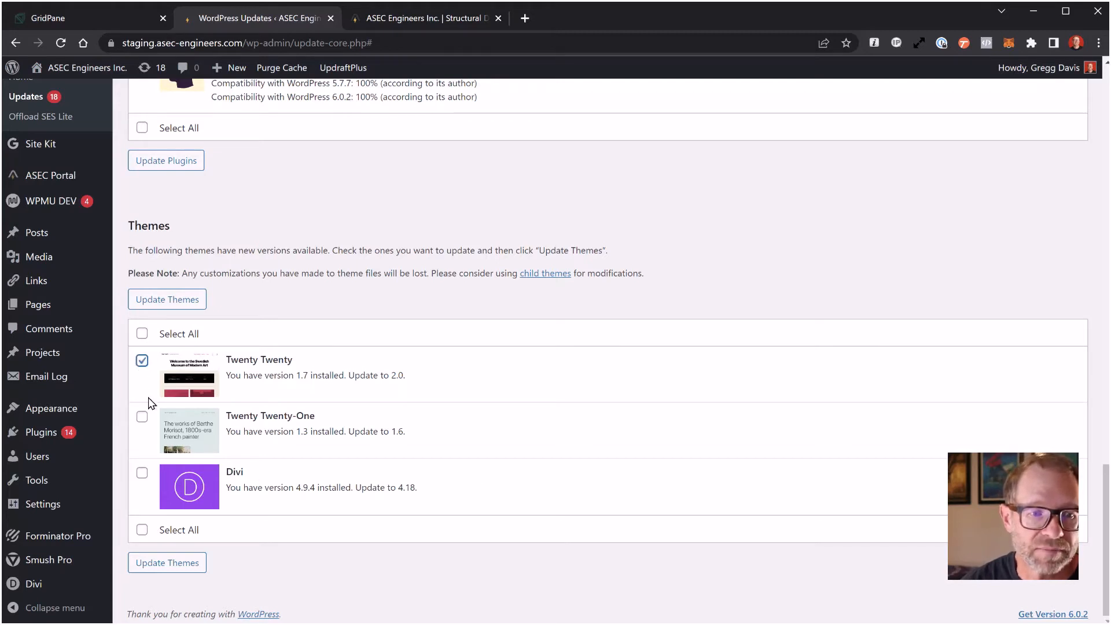
left_click(171, 300)
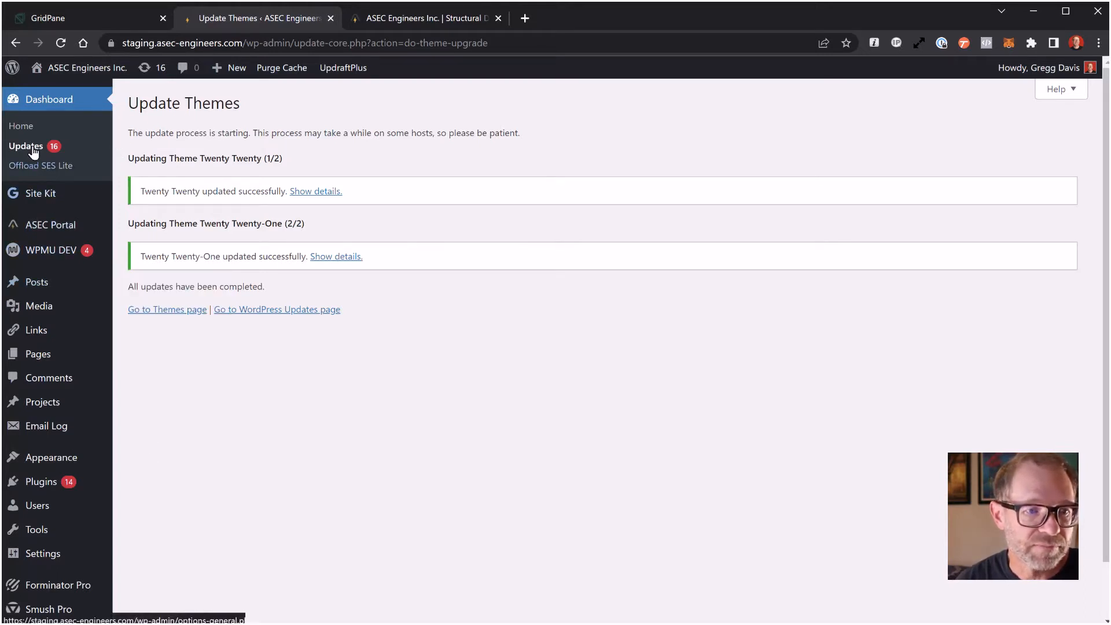
Return to the WordPress Updates page's plugin list and check the hero on the staging home page.
left_click(243, 312)
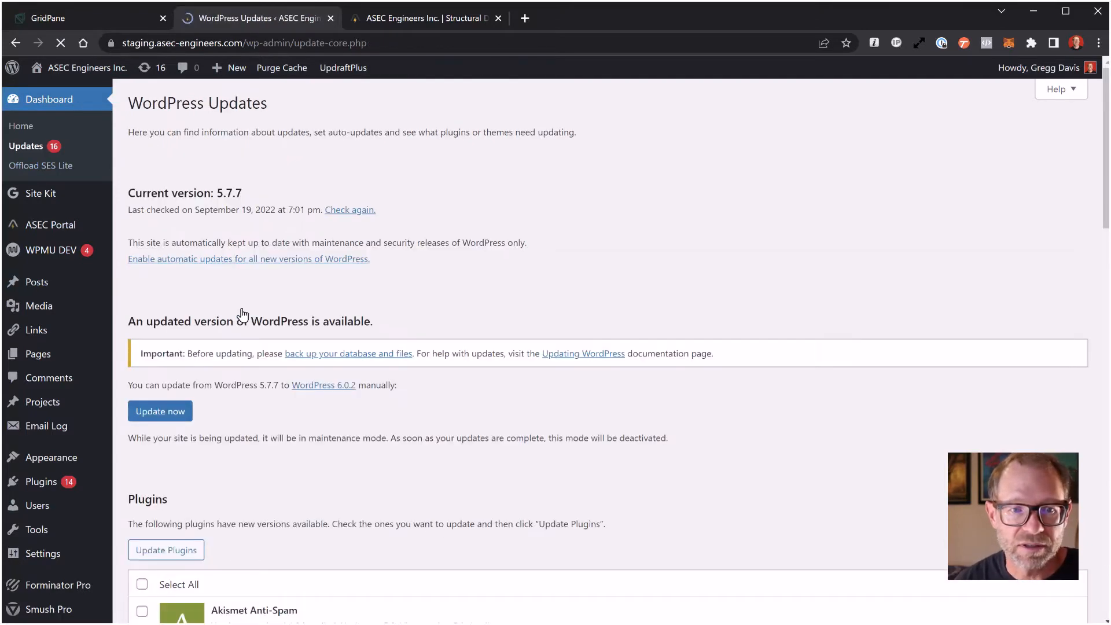
scroll(404, 289, "down", 8)
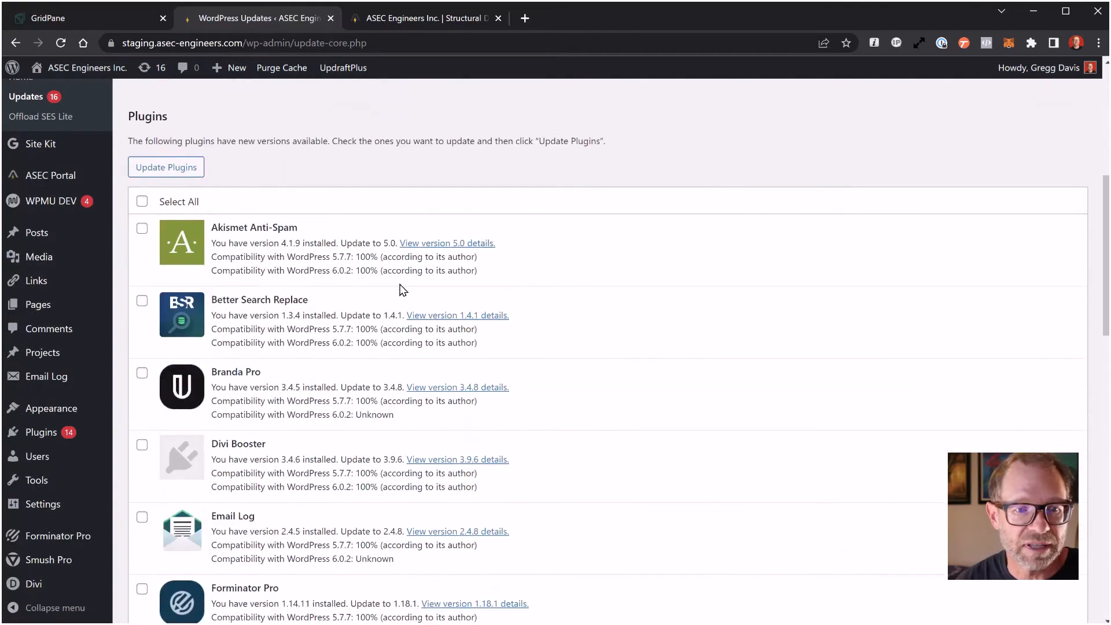
left_click(407, 18)
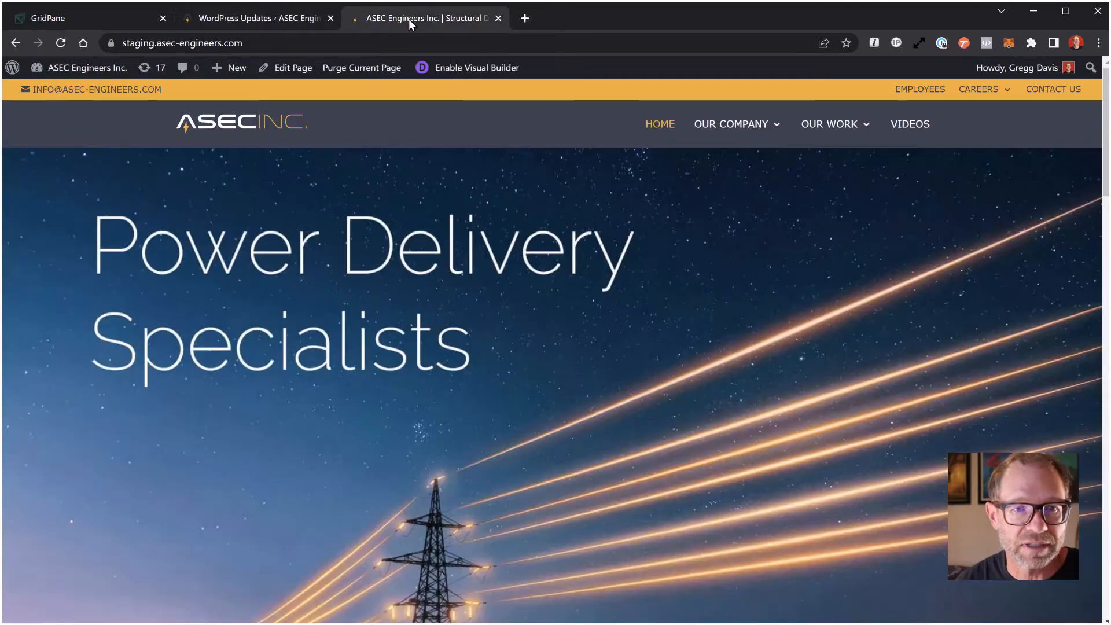
scroll(423, 223, "down", 6)
scroll(422, 224, "up", 6)
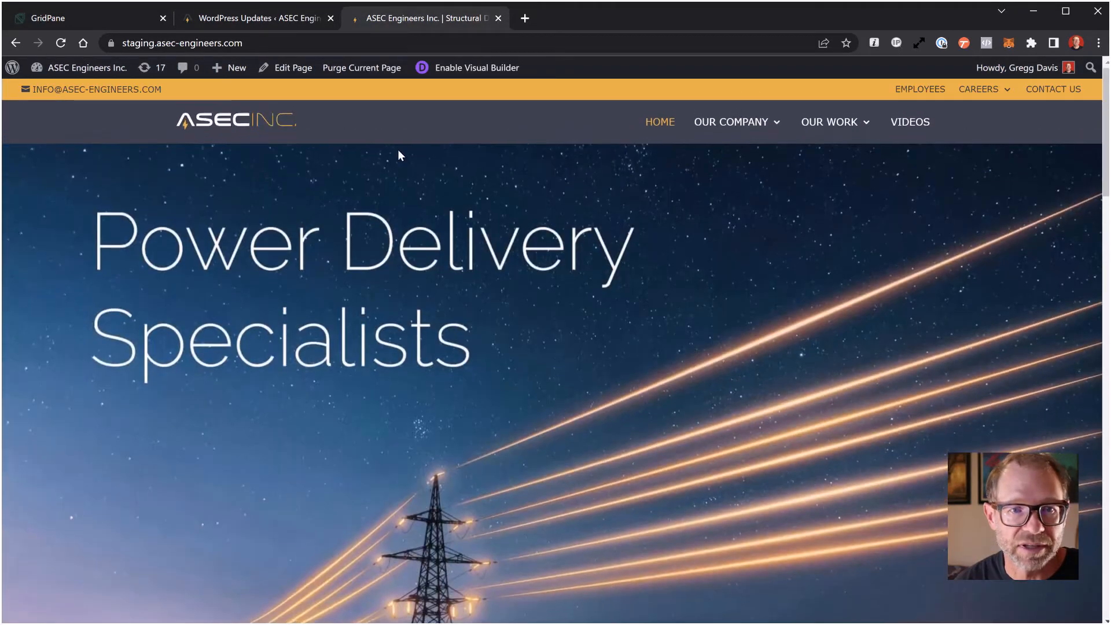
Update the Akismet Anti-Spam, Better Search Replace, Branda Pro, Email Log and Forminator Pro plugins, leaving Divi Booster and Migrate Guru unselected.
left_click(286, 18)
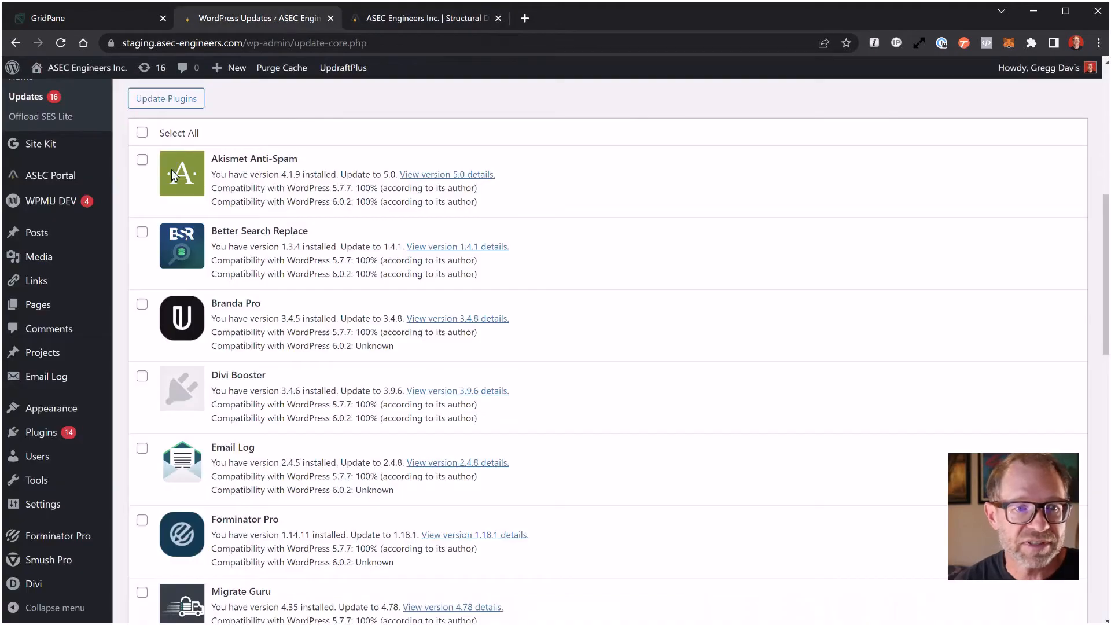
left_click(142, 231)
left_click(143, 304)
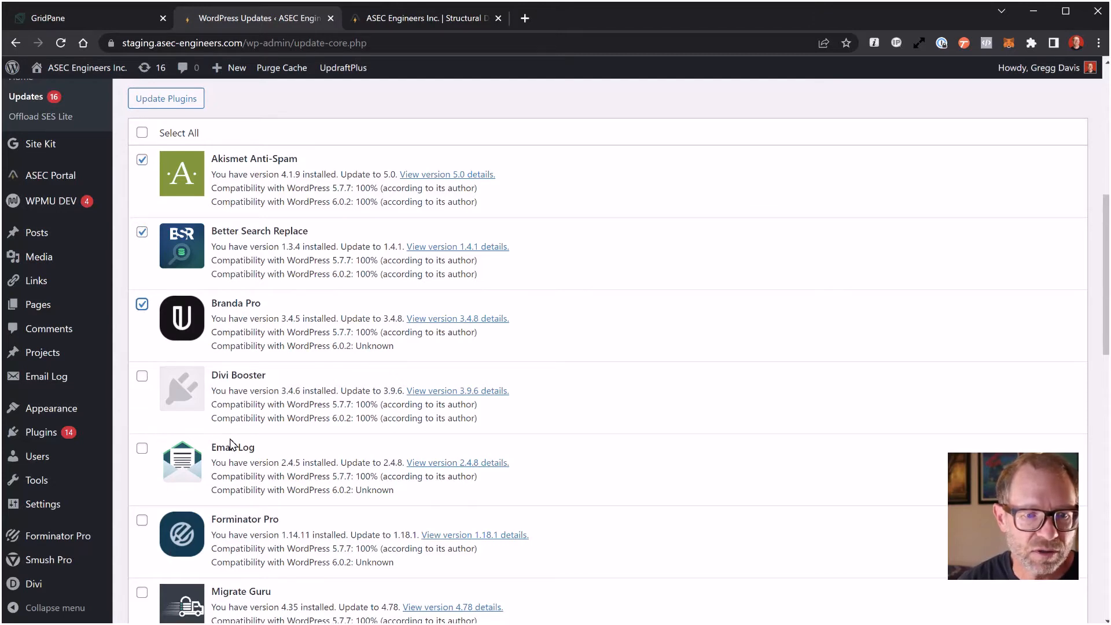
scroll(230, 445, "down", 3)
left_click(143, 307)
left_click(142, 380)
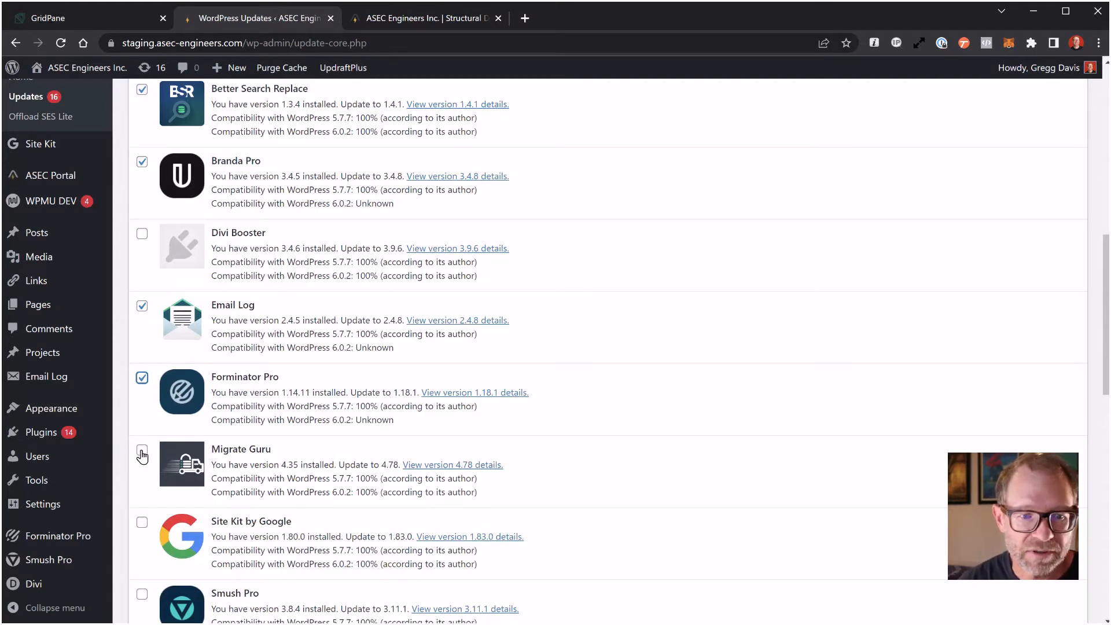
scroll(168, 450, "down", 1)
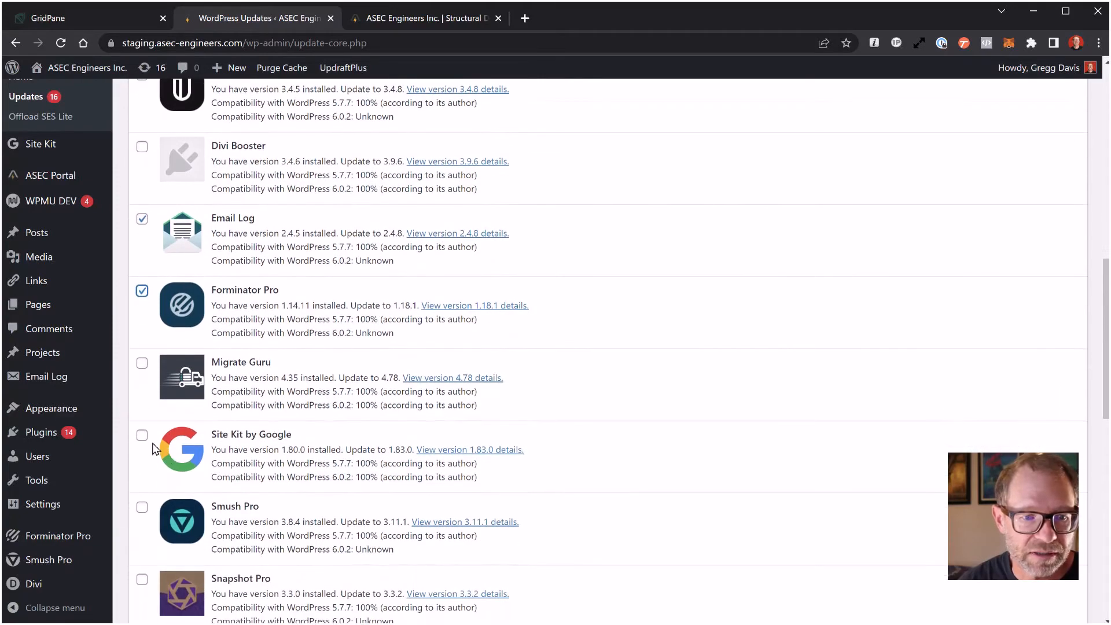
scroll(227, 455, "down", 1)
scroll(227, 454, "up", 2)
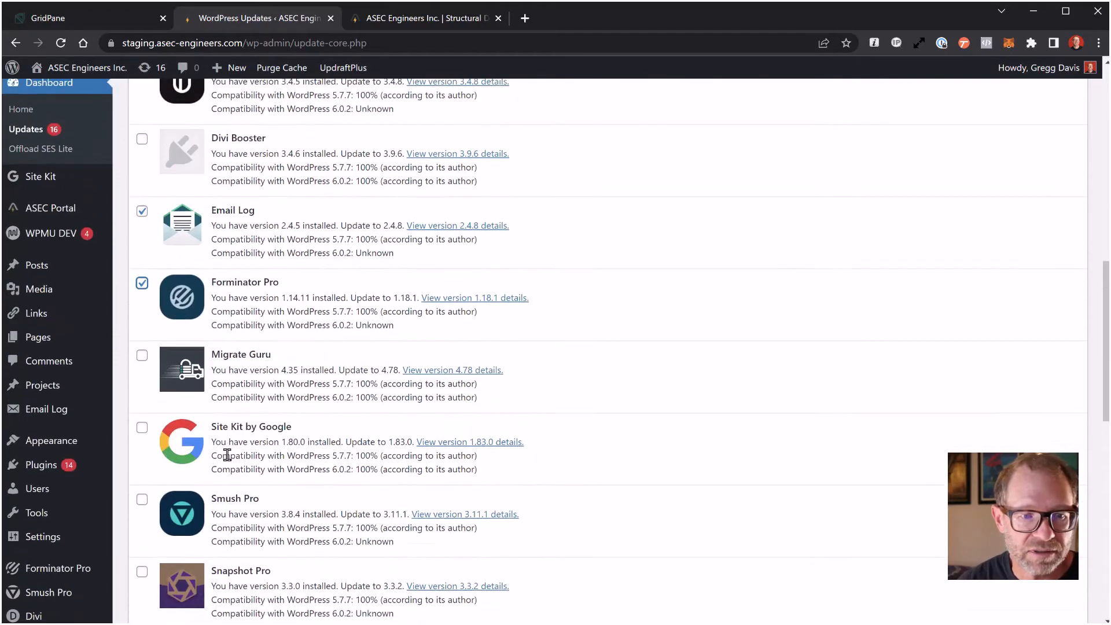
scroll(227, 455, "up", 5)
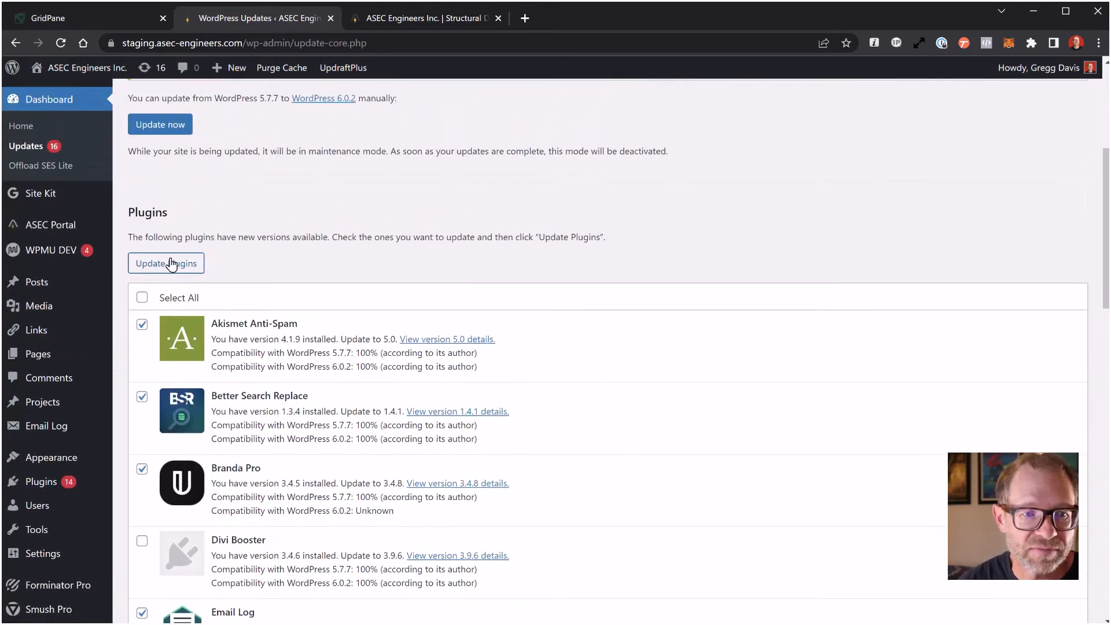
left_click(170, 268)
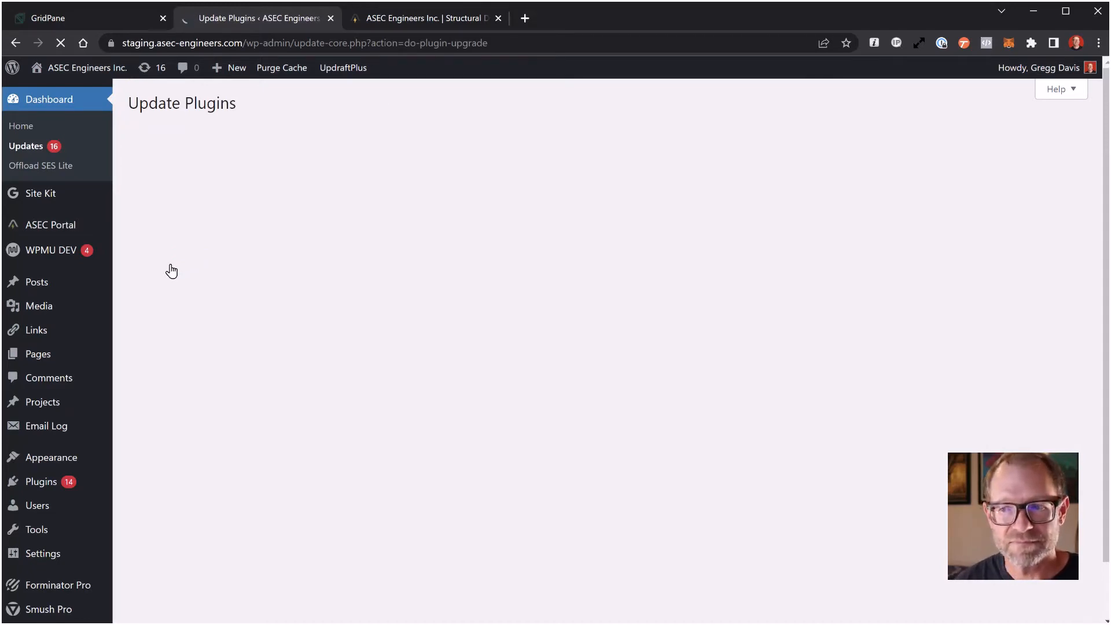
View the staging home page while the plugins update, and review the plugin update results.
left_click(409, 18)
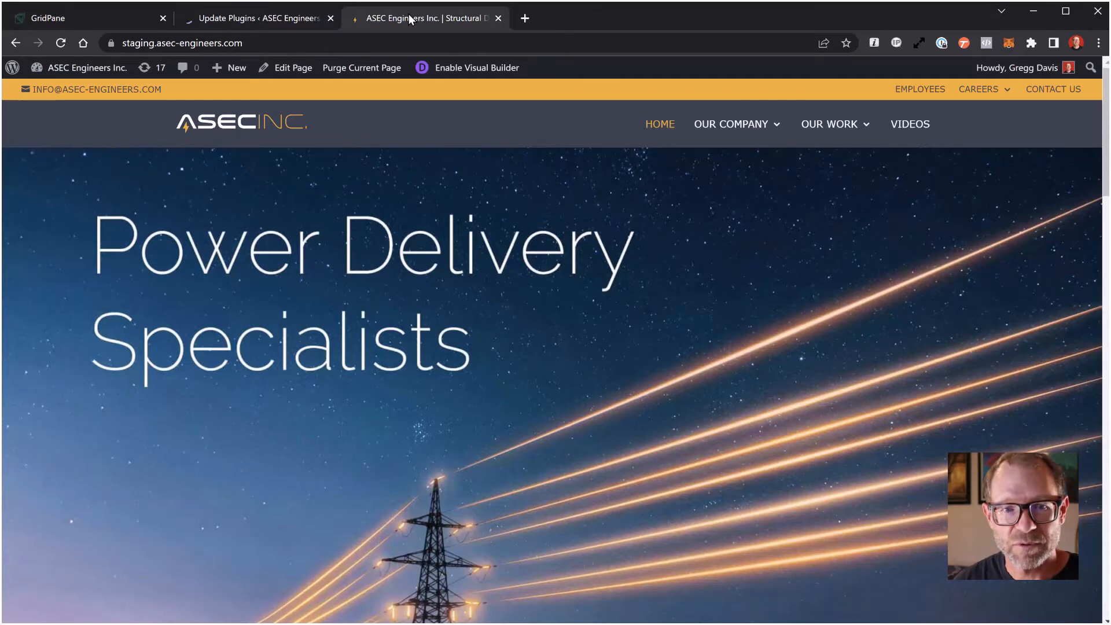
left_click(304, 15)
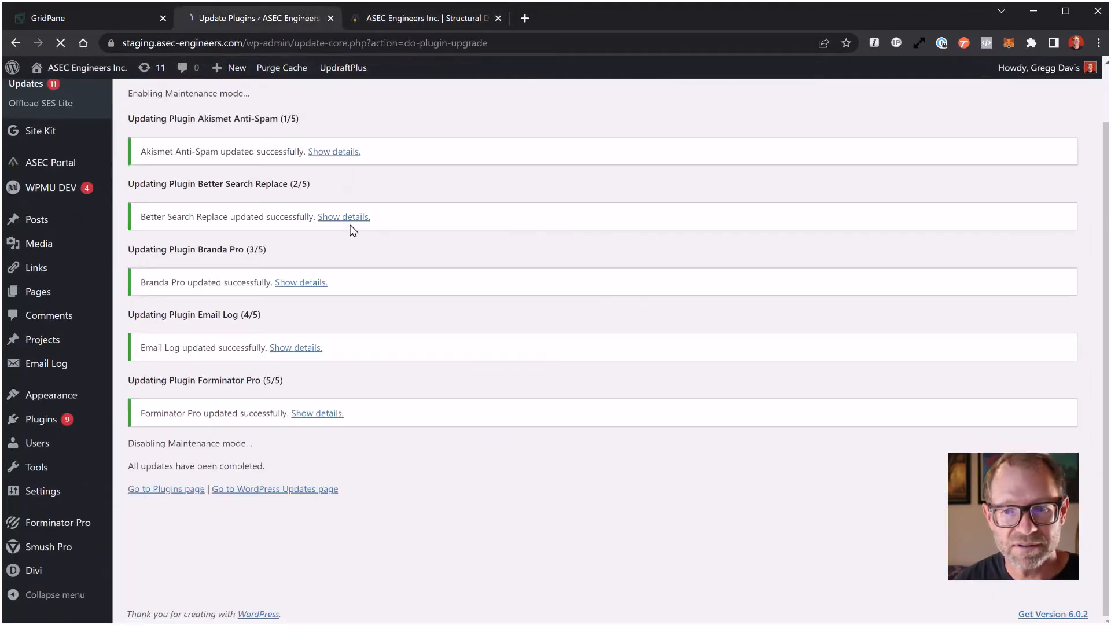
scroll(353, 231, "up", 2)
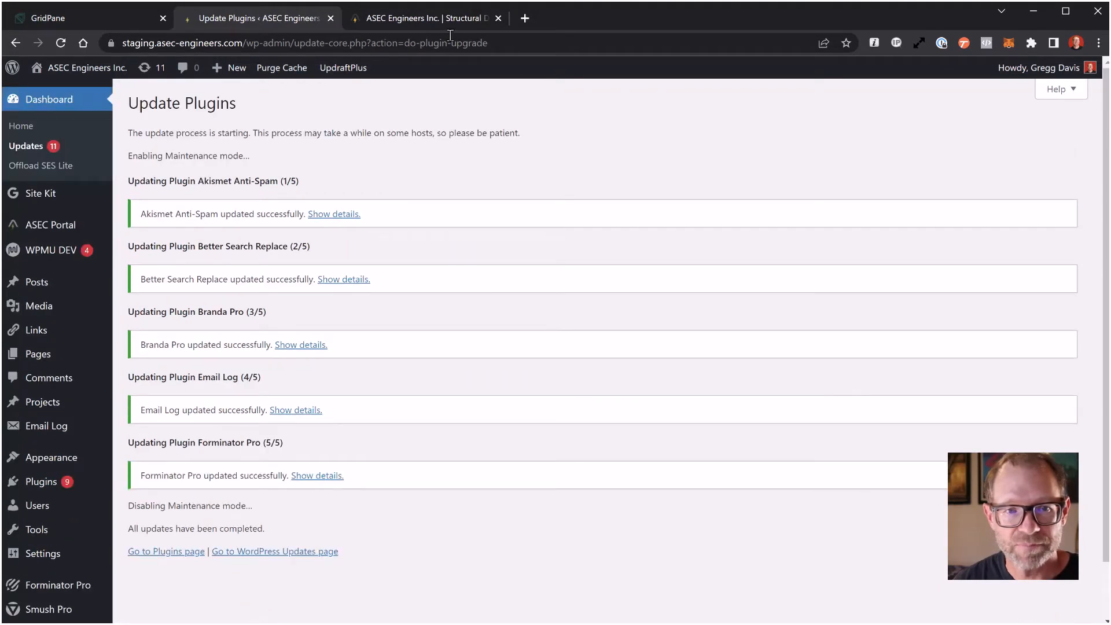
Check the full staging home page and the Our Mission page for display problems following the plugin updates.
left_click(431, 18)
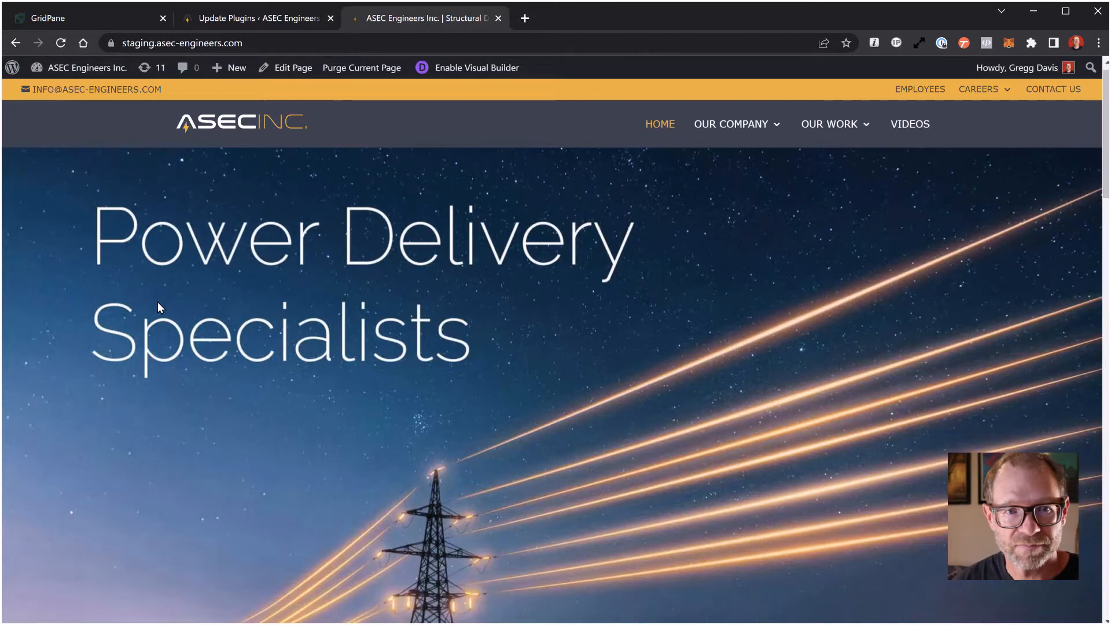
scroll(250, 301, "down", 10)
scroll(250, 301, "up", 10)
mouse_move(731, 133)
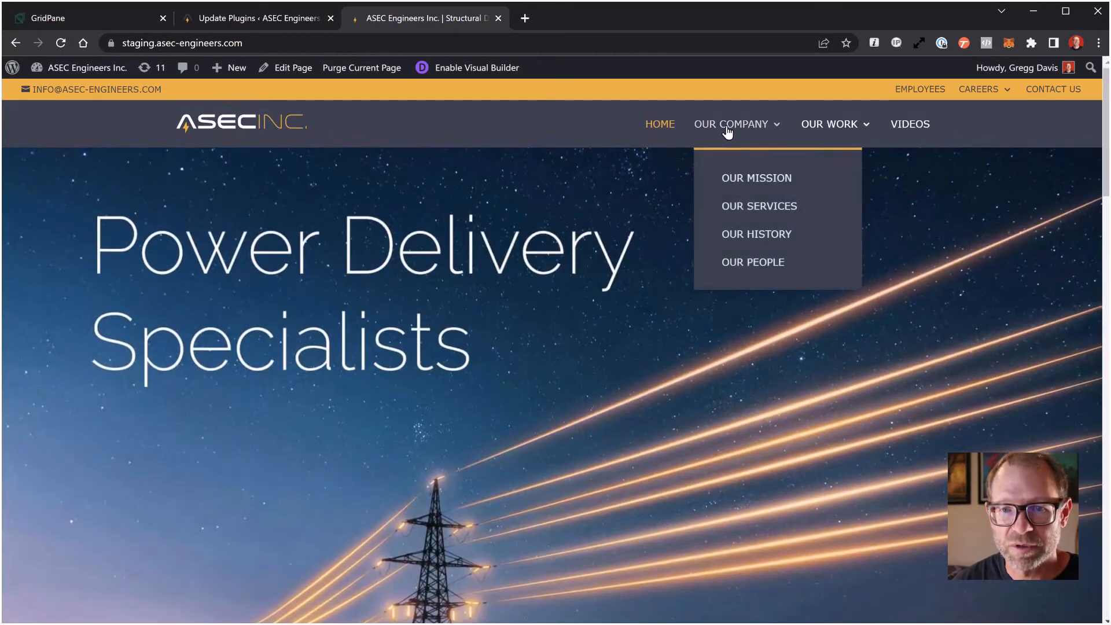
left_click(743, 180)
scroll(699, 263, "down", 4)
scroll(701, 264, "down", 3)
scroll(701, 263, "up", 6)
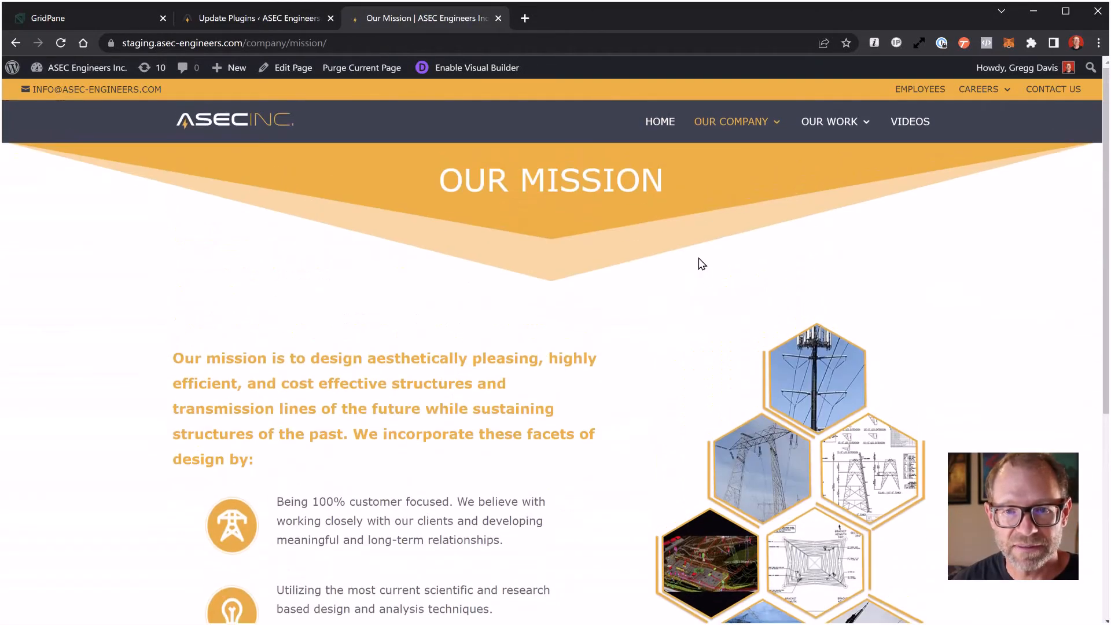
Return to the WordPress Updates page and review the plugins still awaiting an update.
left_click(241, 14)
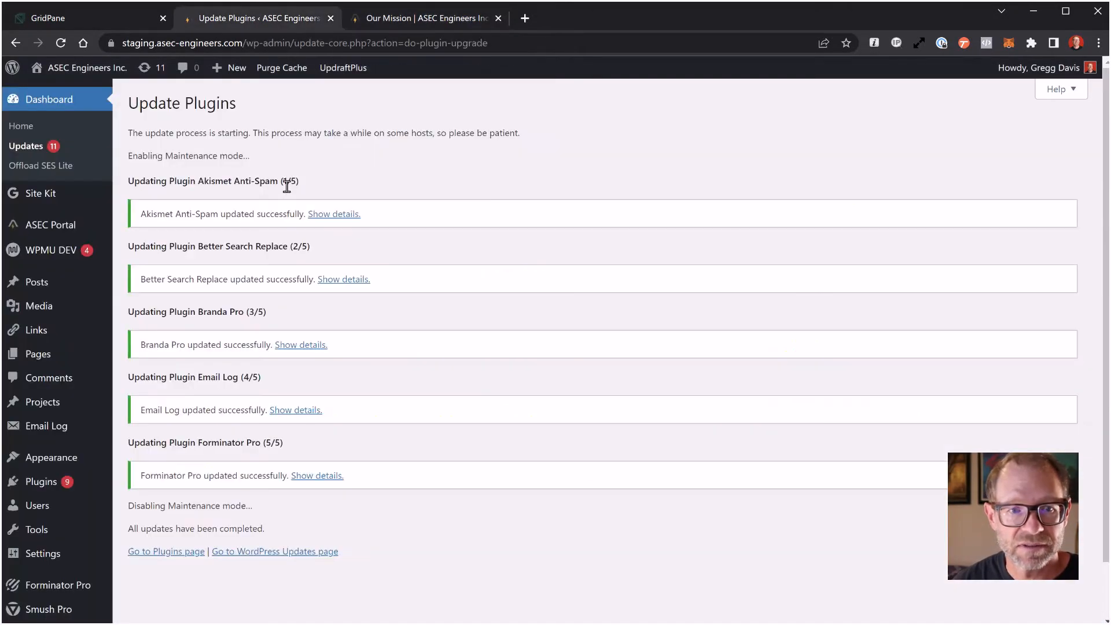
left_click(307, 557)
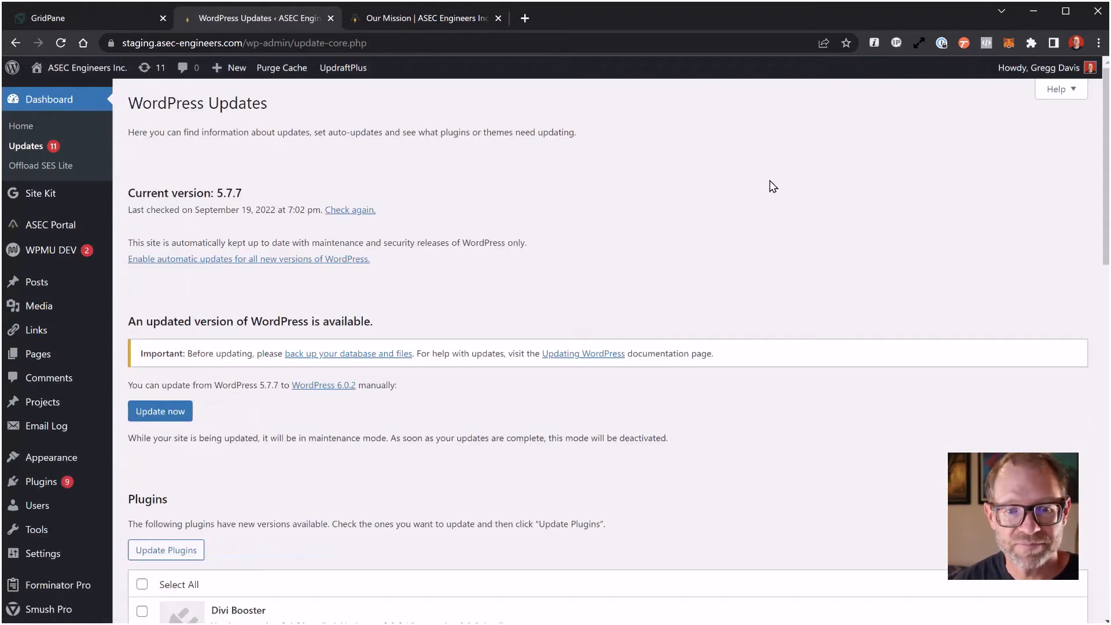
scroll(704, 270, "down", 7)
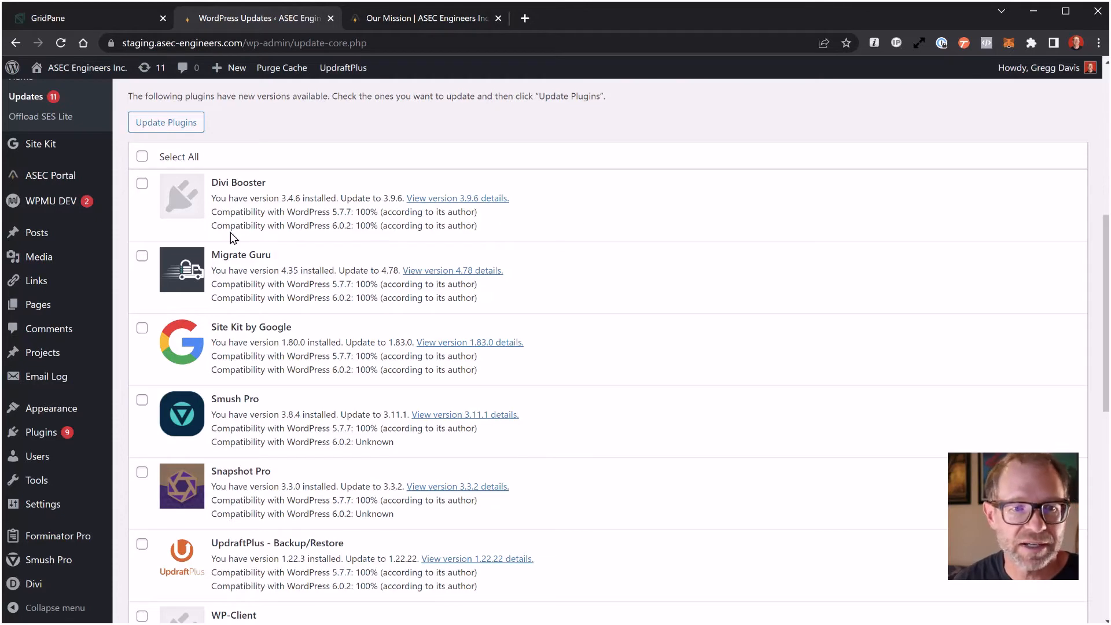
scroll(293, 251, "down", 3)
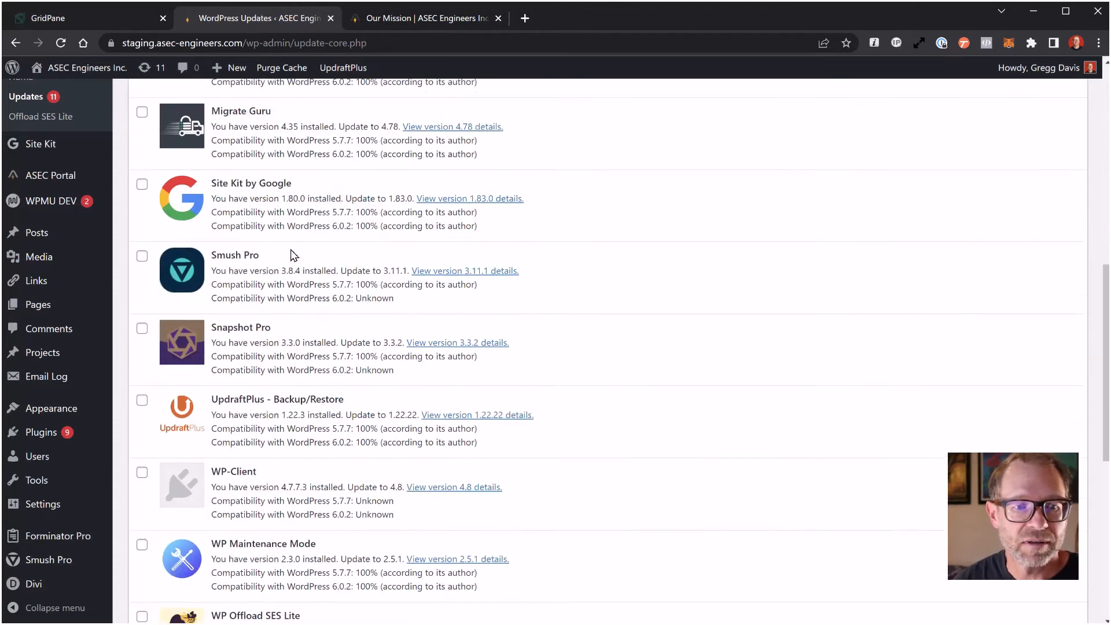
scroll(293, 251, "up", 2)
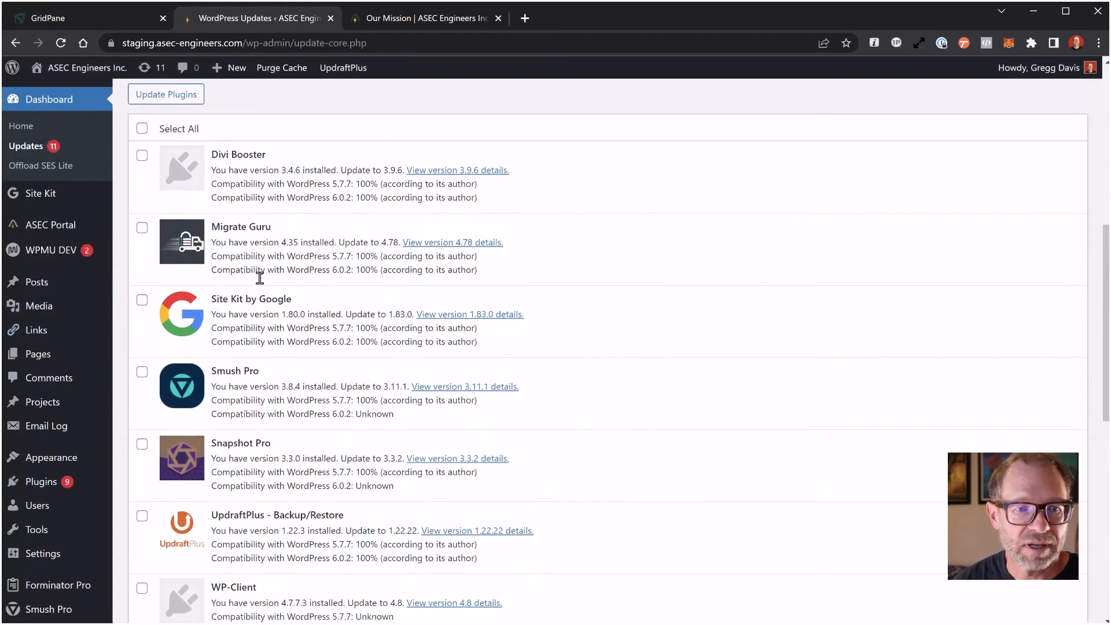
scroll(366, 327, "down", 4)
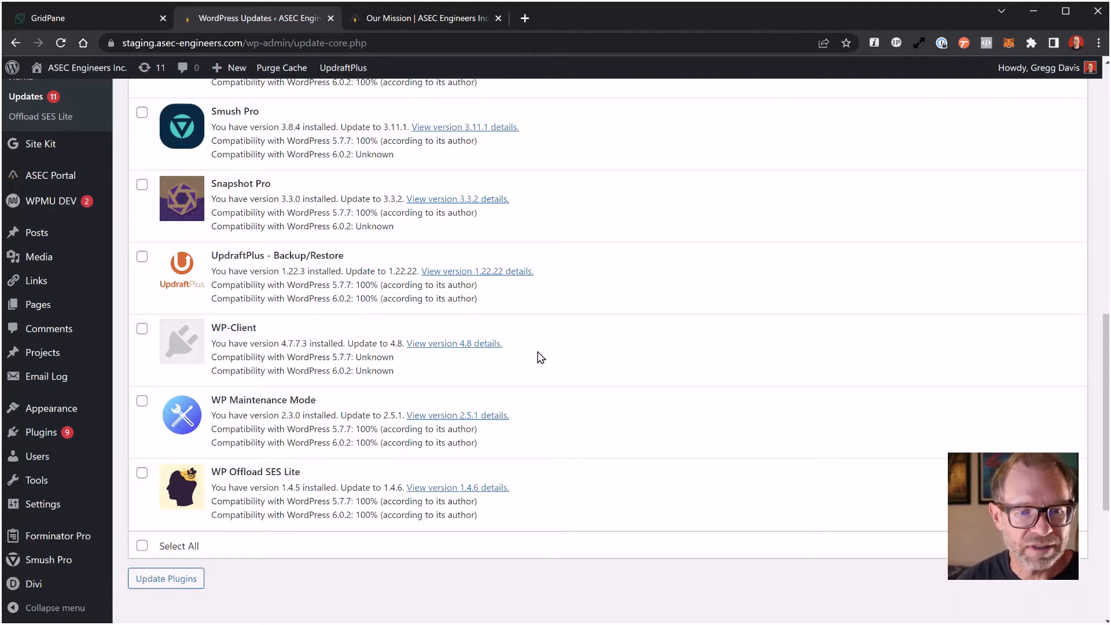
Update the WP Offload SES Lite, WP Maintenance Mode and Site Kit by Google plugins only.
scroll(540, 357, "down", 1)
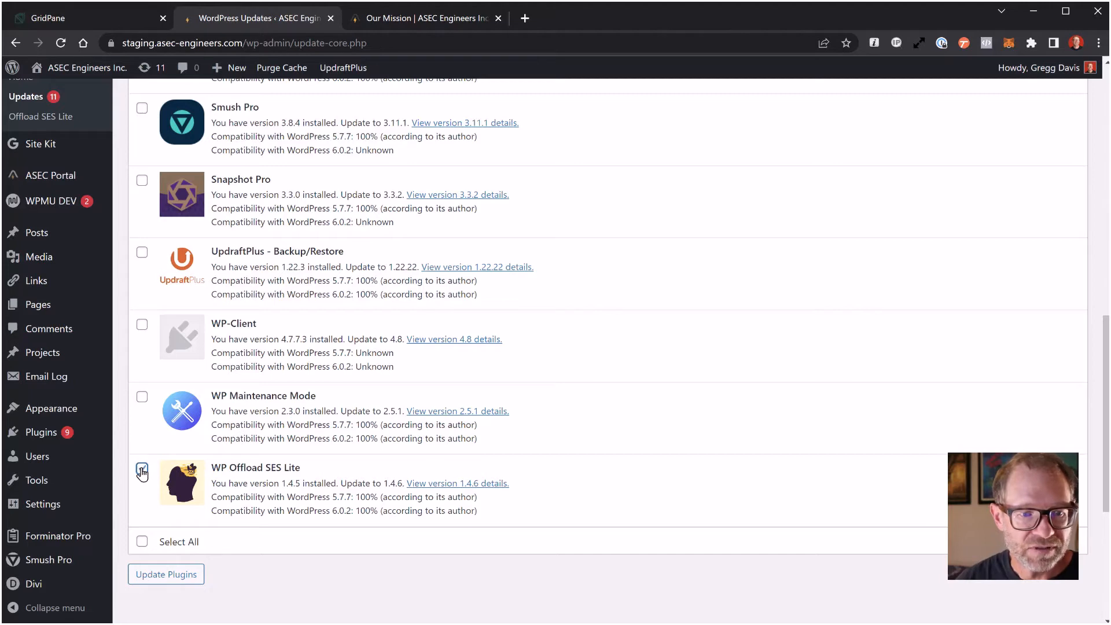
left_click(142, 398)
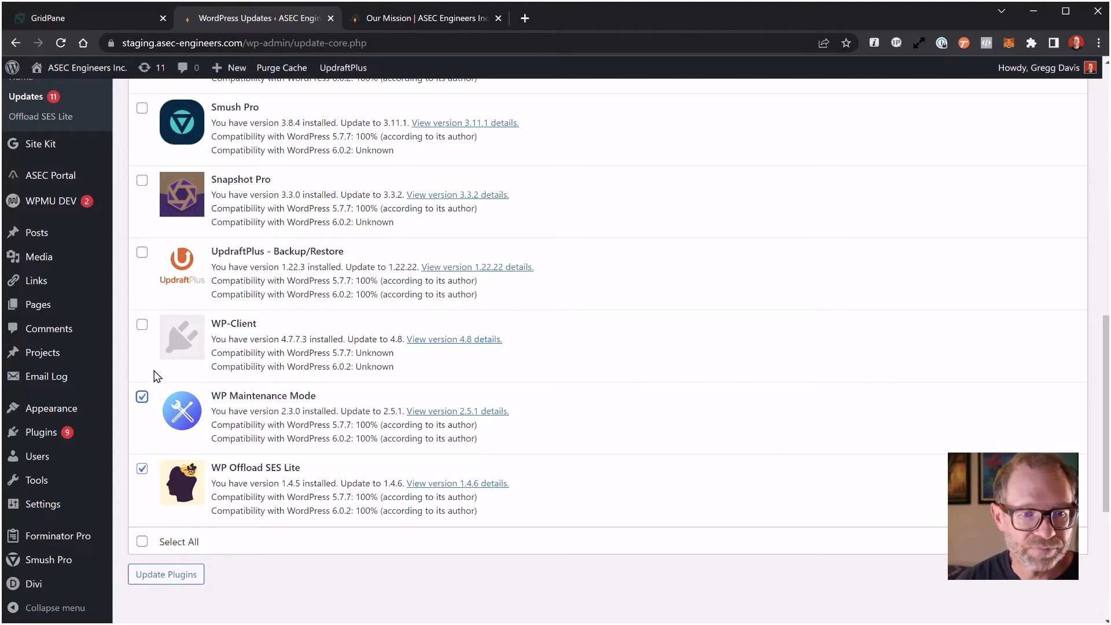
scroll(336, 255, "up", 2)
scroll(338, 255, "up", 2)
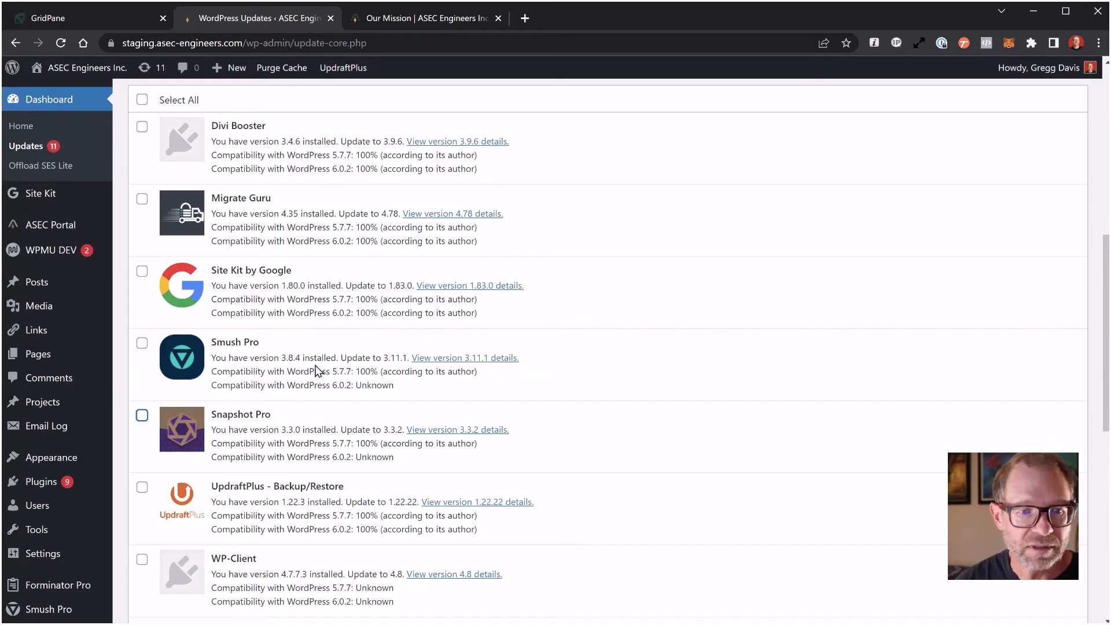
scroll(318, 336, "up", 1)
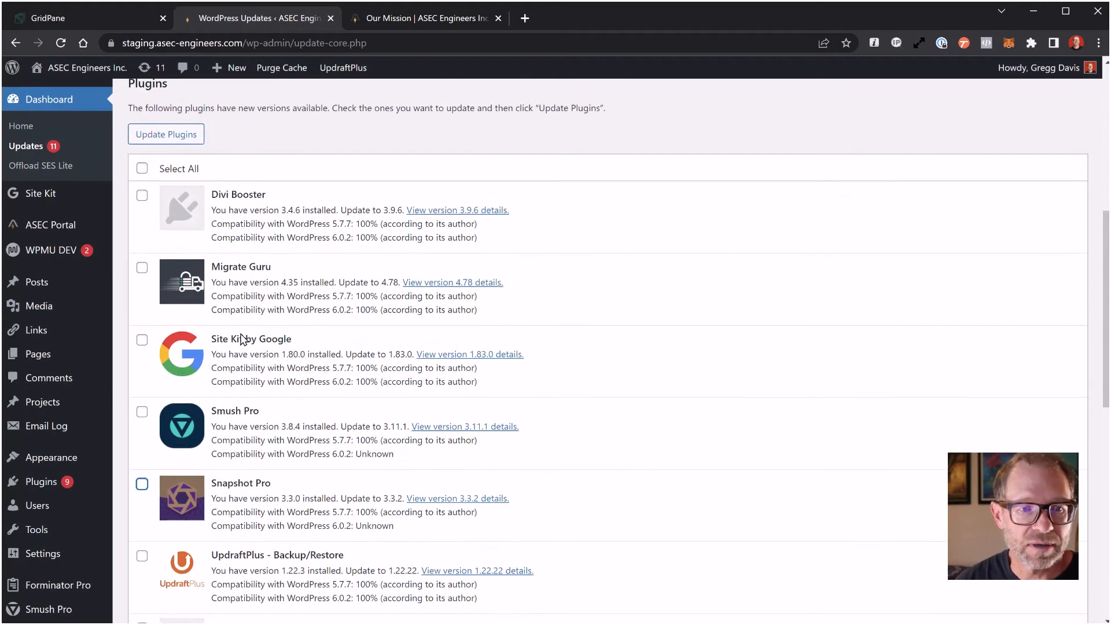
left_click(143, 341)
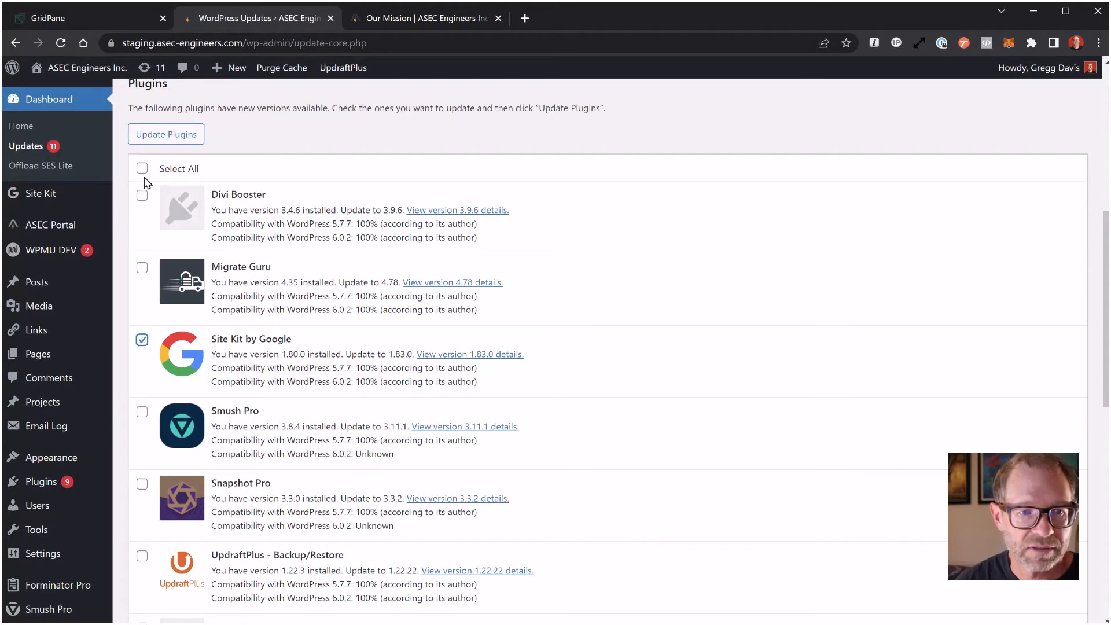
left_click(172, 137)
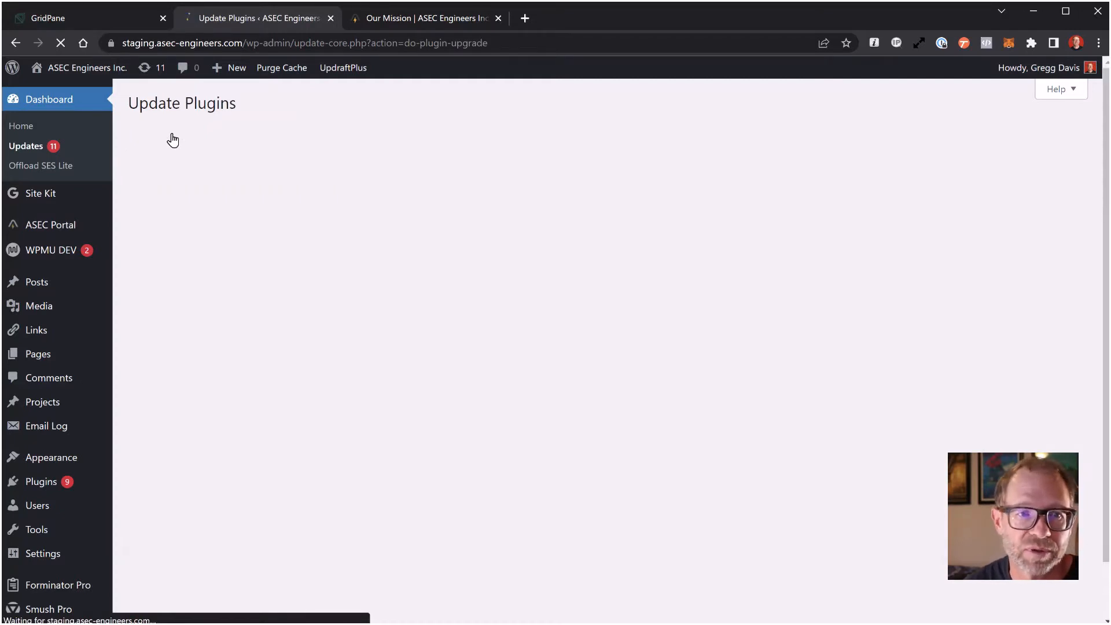
Go from the Our Mission page to the staging home page to check its display, and review the plugin update results.
left_click(398, 16)
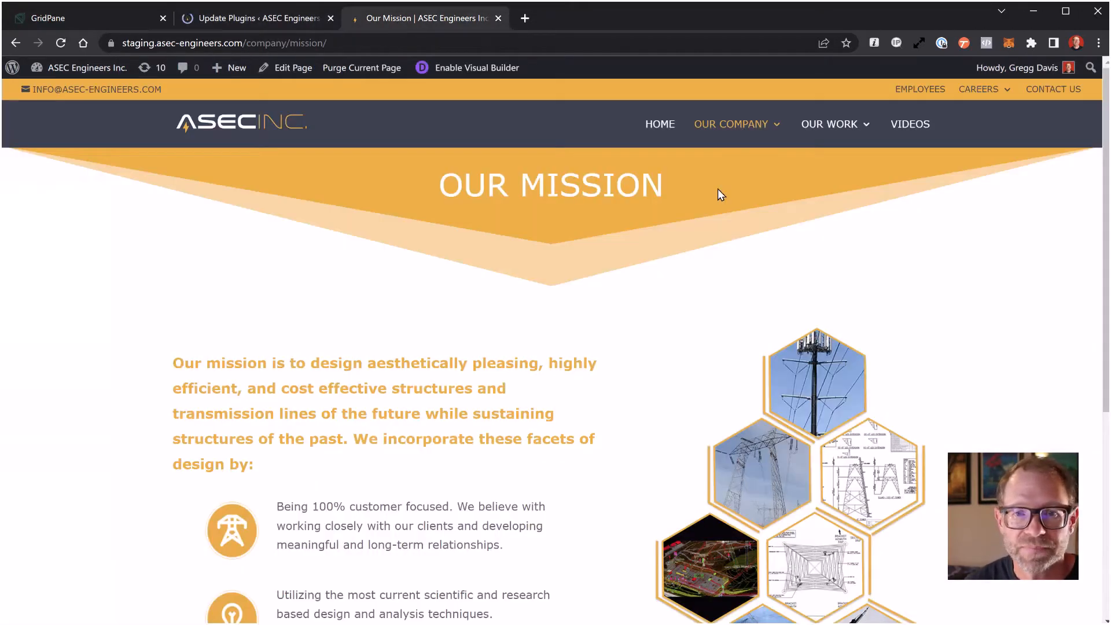
left_click(658, 131)
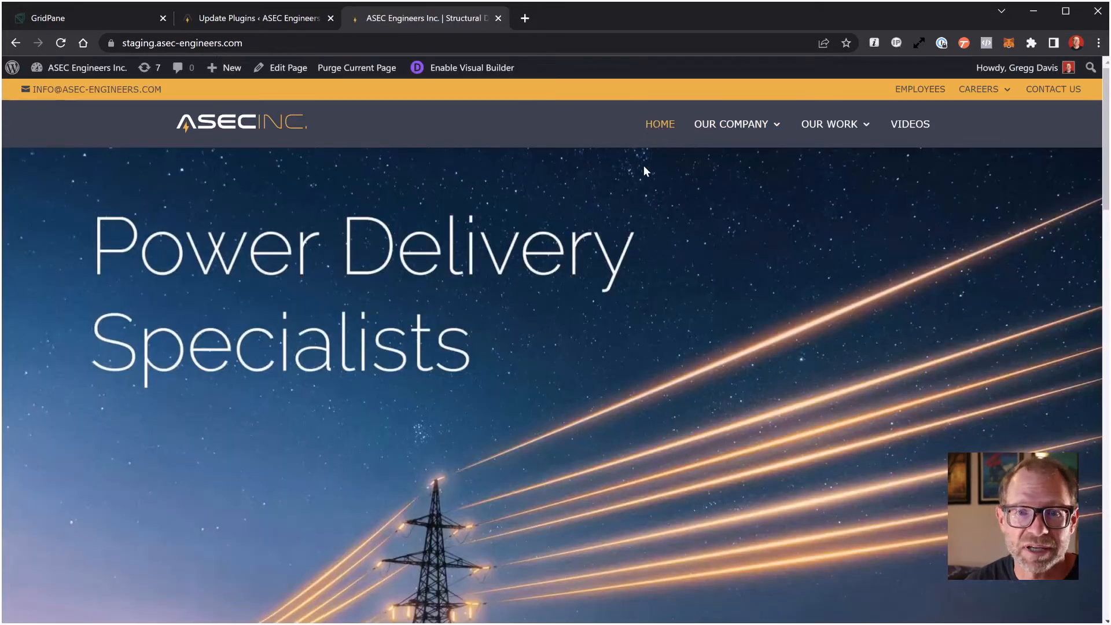
left_click(279, 18)
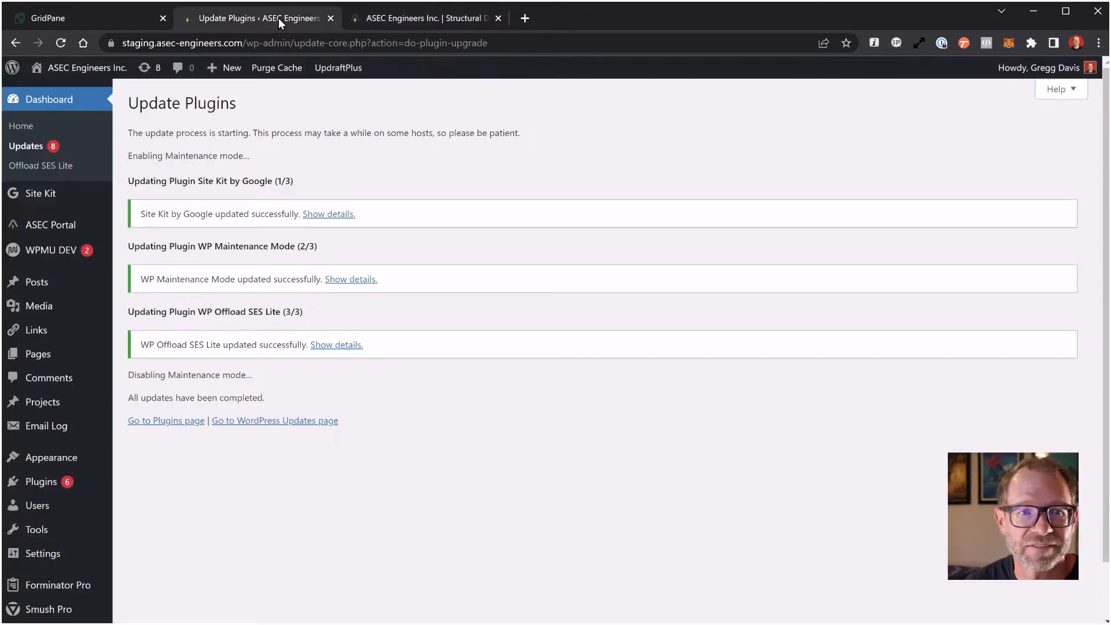
left_click(398, 19)
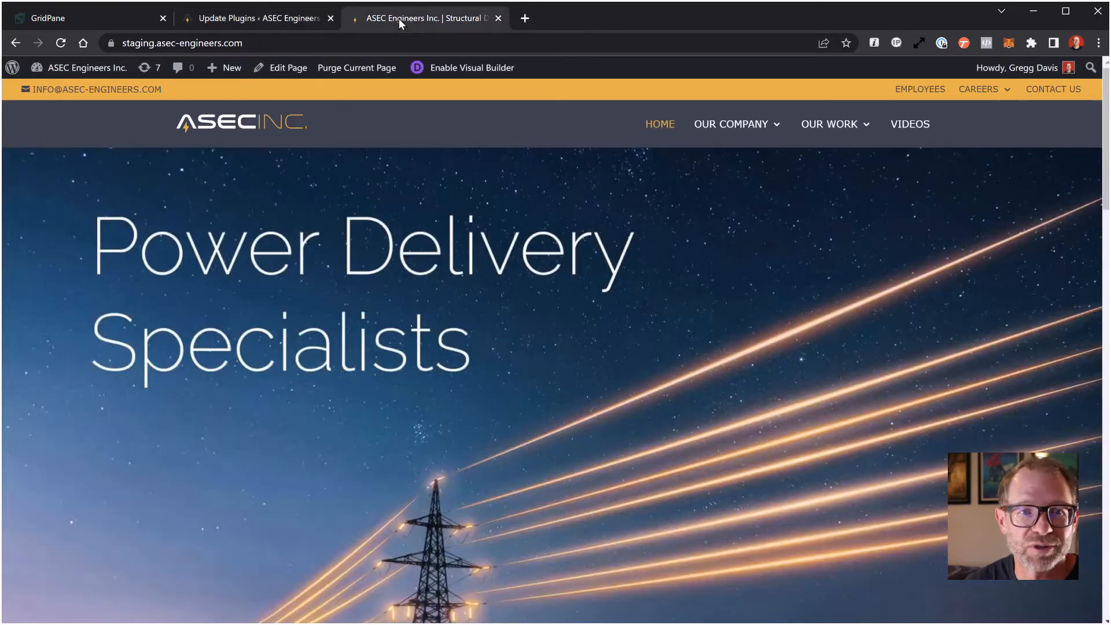
left_click(290, 19)
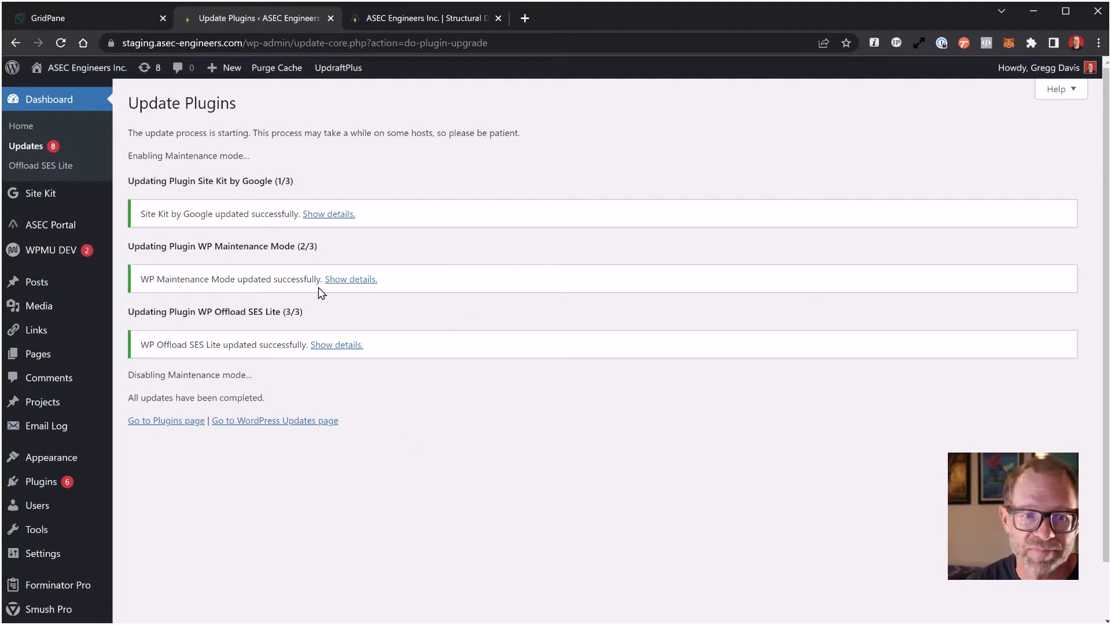
Reopen the WordPress Updates page and look over the available core update and the remaining plugins down to WP-Client.
left_click(302, 427)
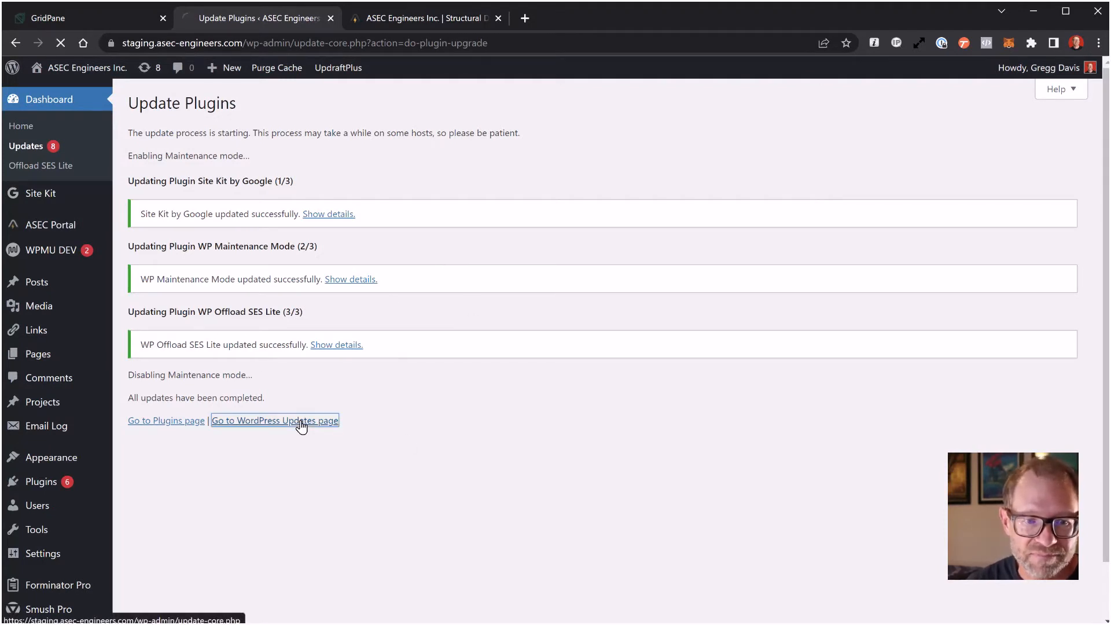
scroll(345, 387, "down", 8)
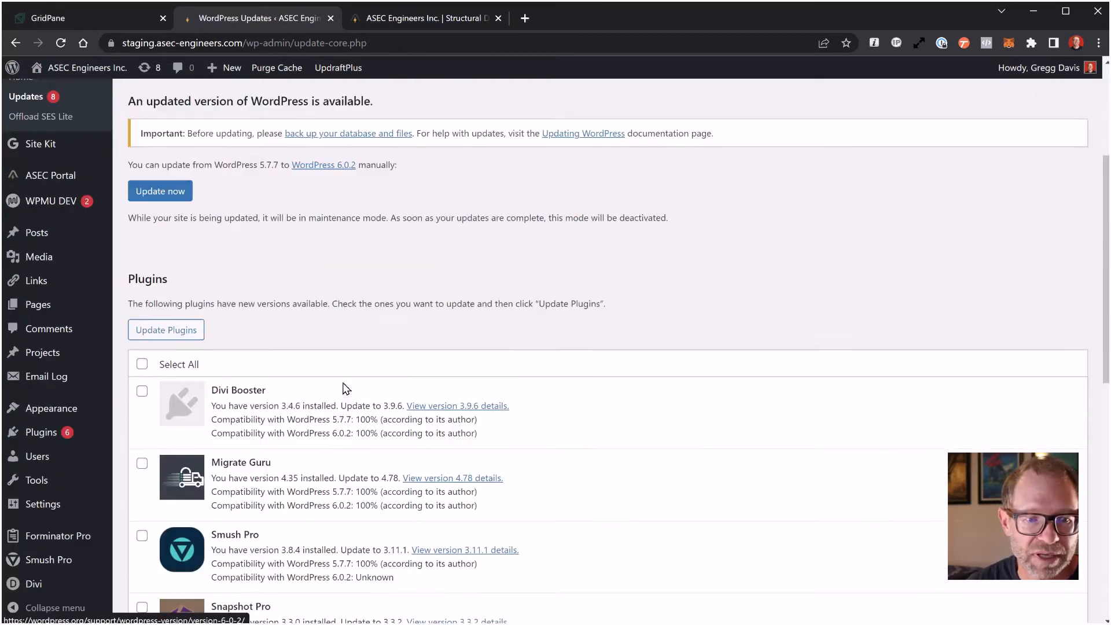
scroll(345, 387, "up", 8)
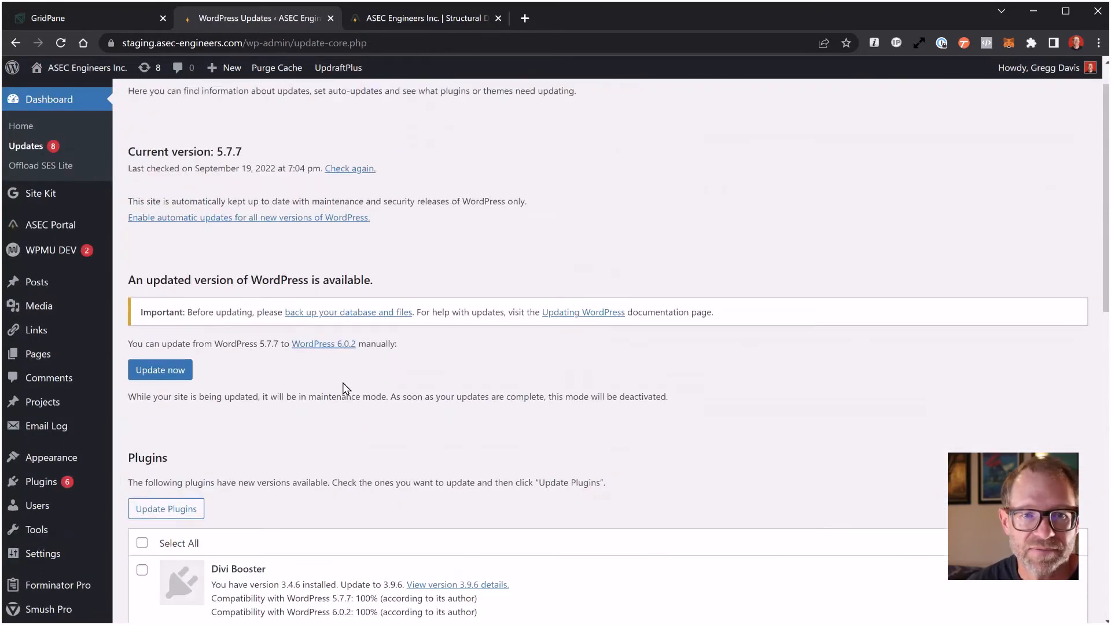
scroll(345, 388, "down", 9)
right_click(343, 383)
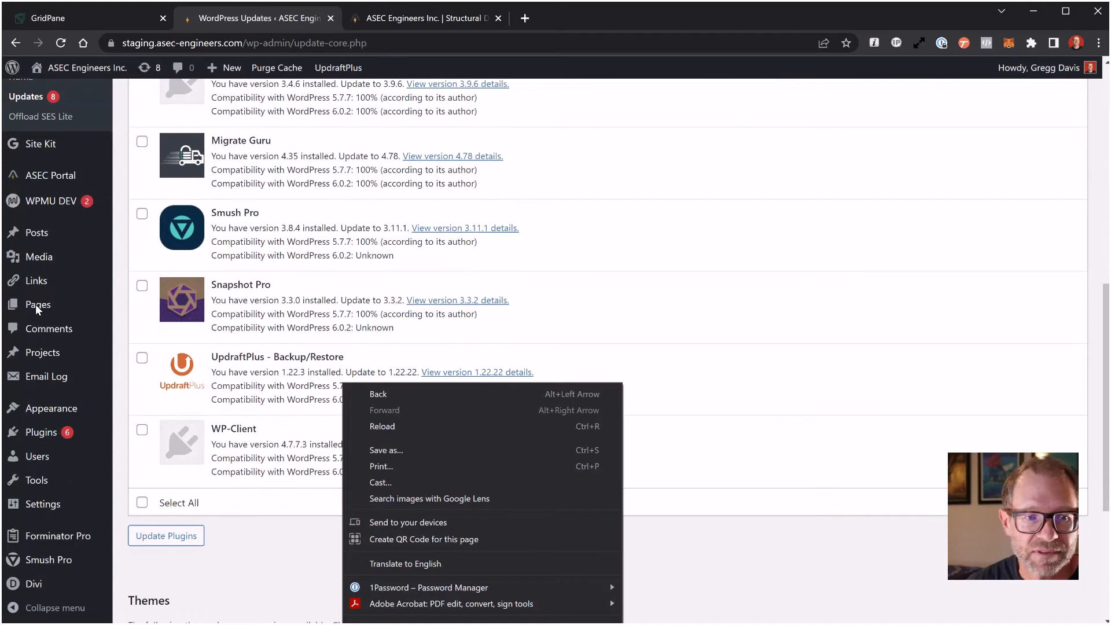
left_click(728, 304)
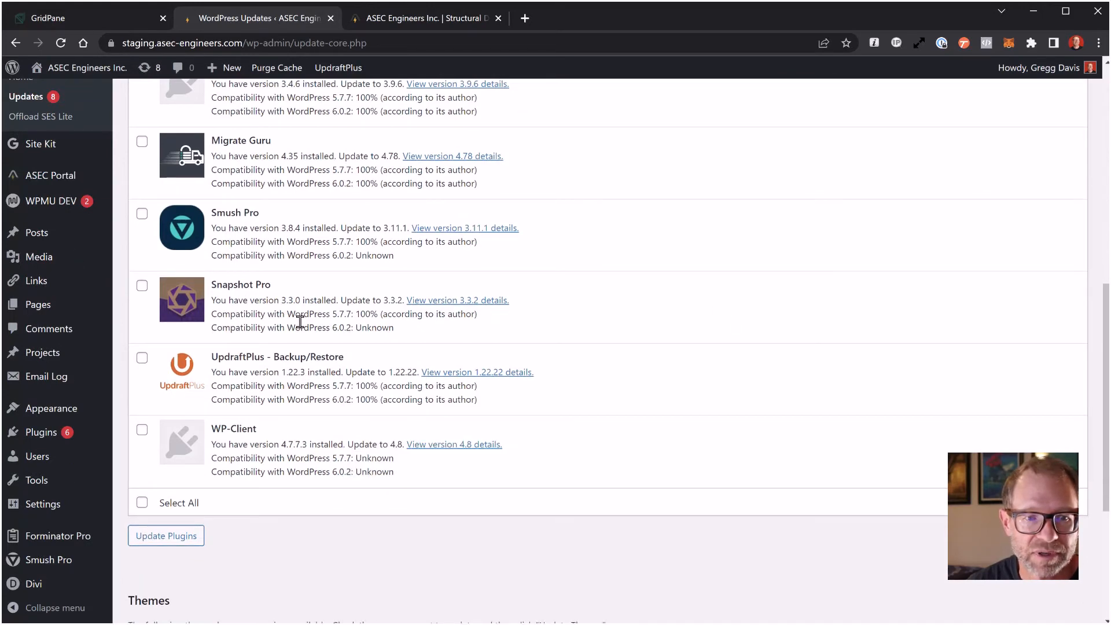
scroll(301, 293, "up", 3)
right_click(300, 294)
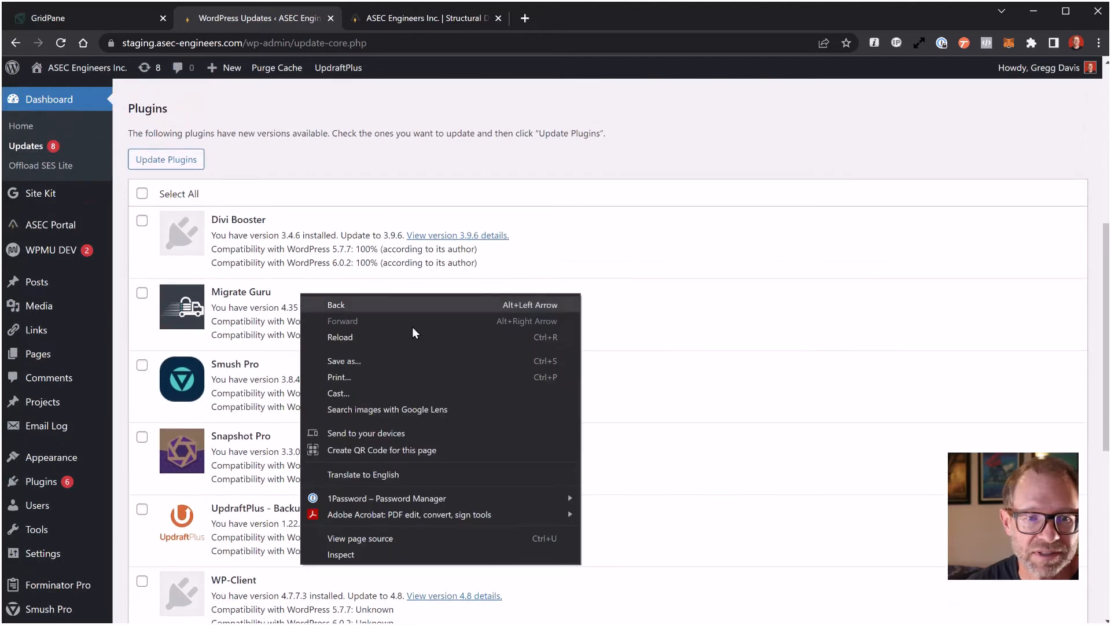
left_click(702, 320)
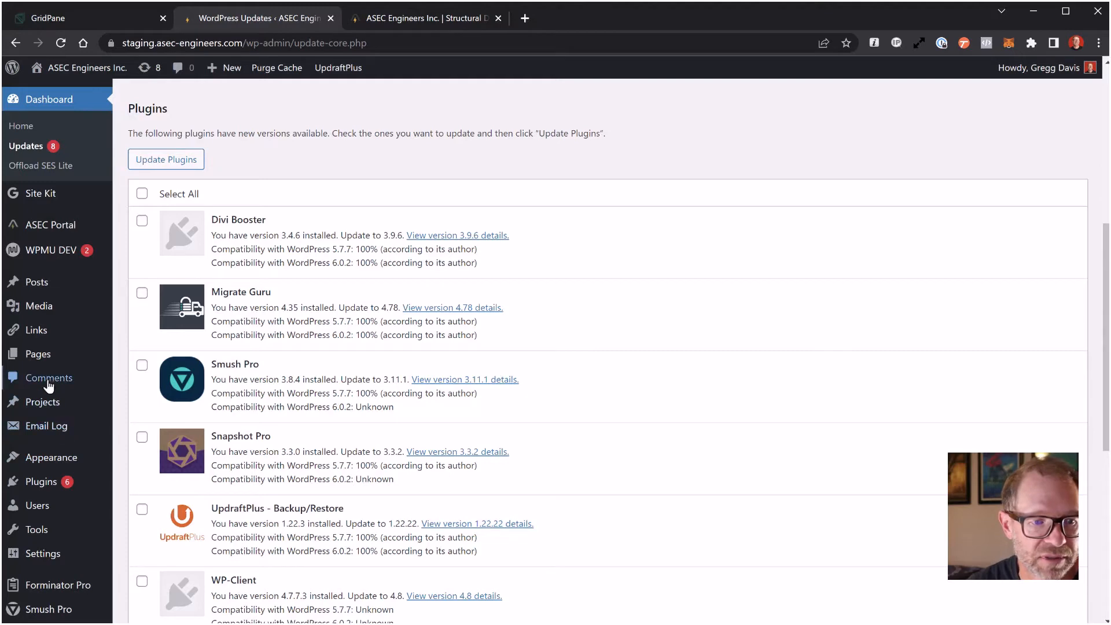
Open the installed plugins list and select the inactive Caldera Forms Users and Snapshot Pro plugins for a bulk action.
mouse_move(40, 484)
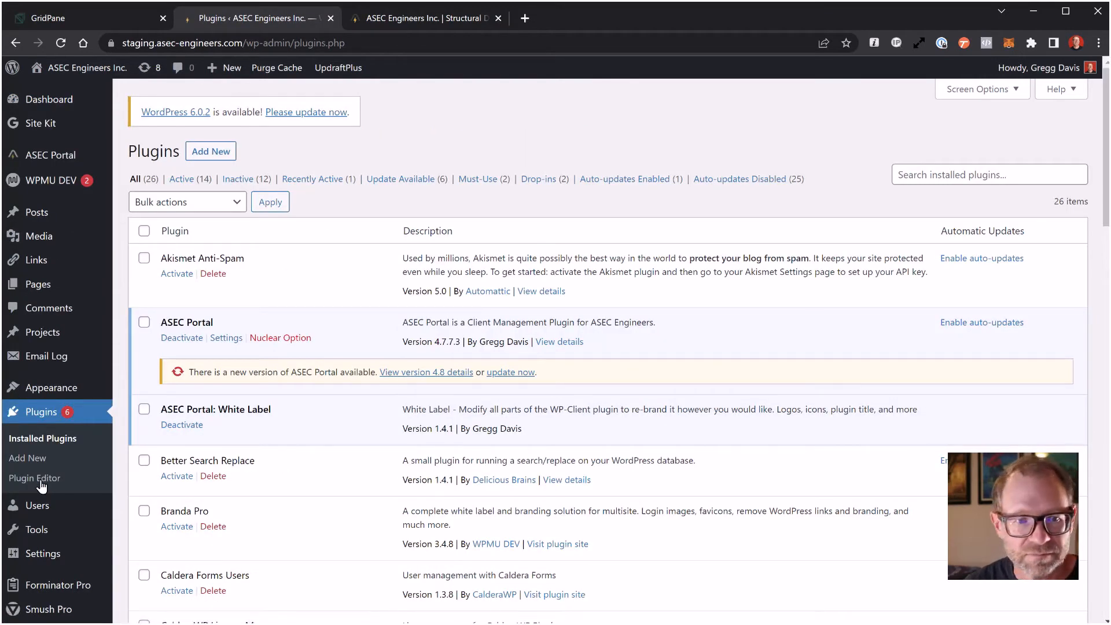
scroll(331, 354, "down", 4)
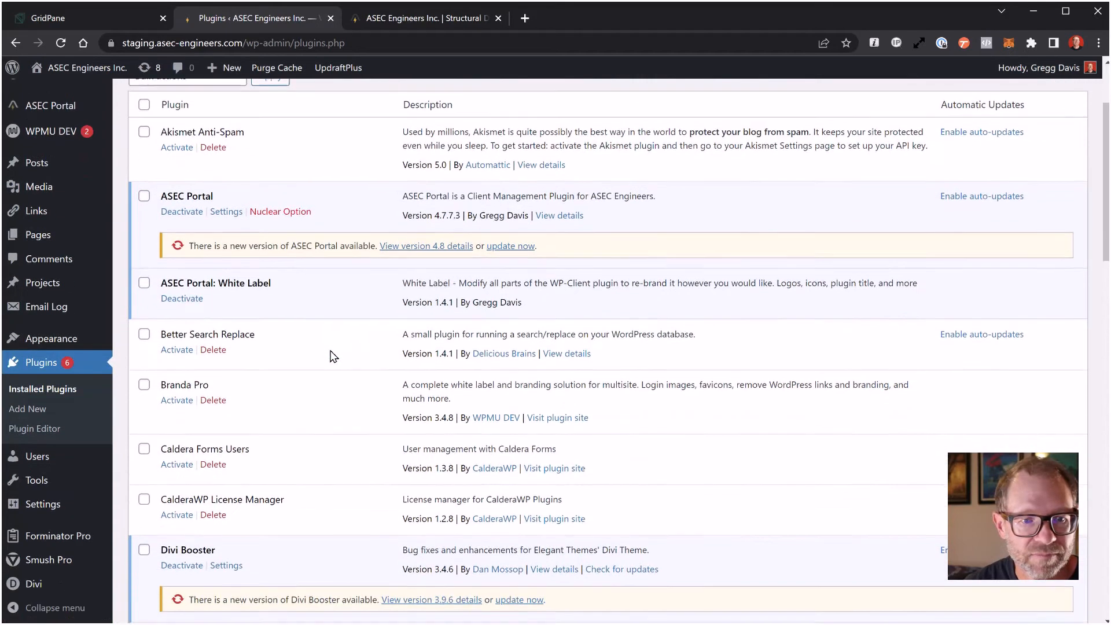
scroll(334, 355, "down", 1)
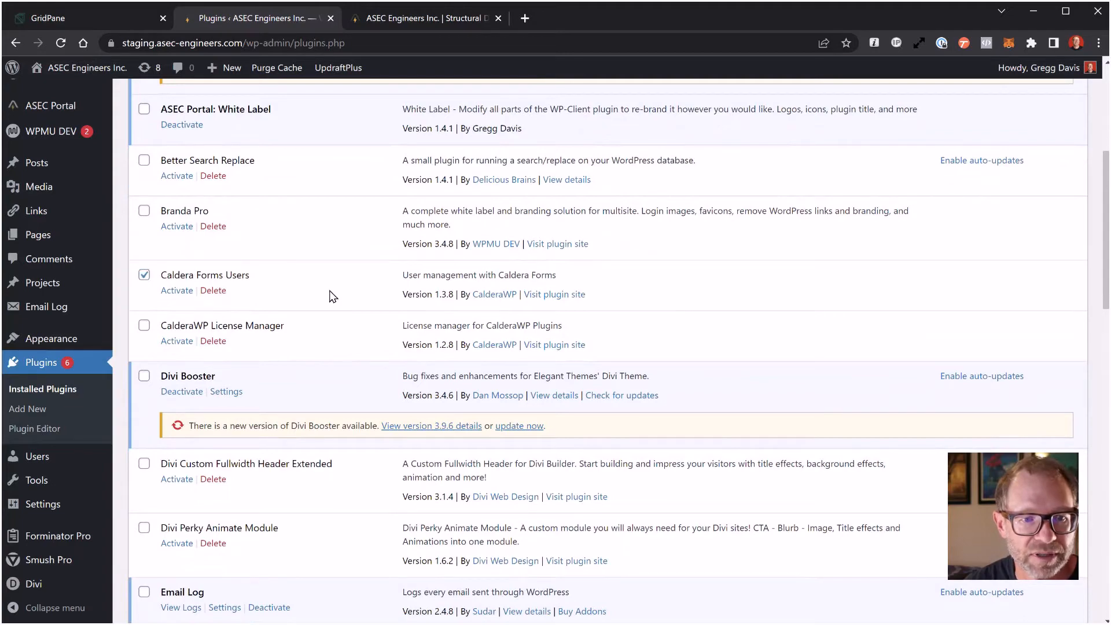
scroll(331, 296, "down", 6)
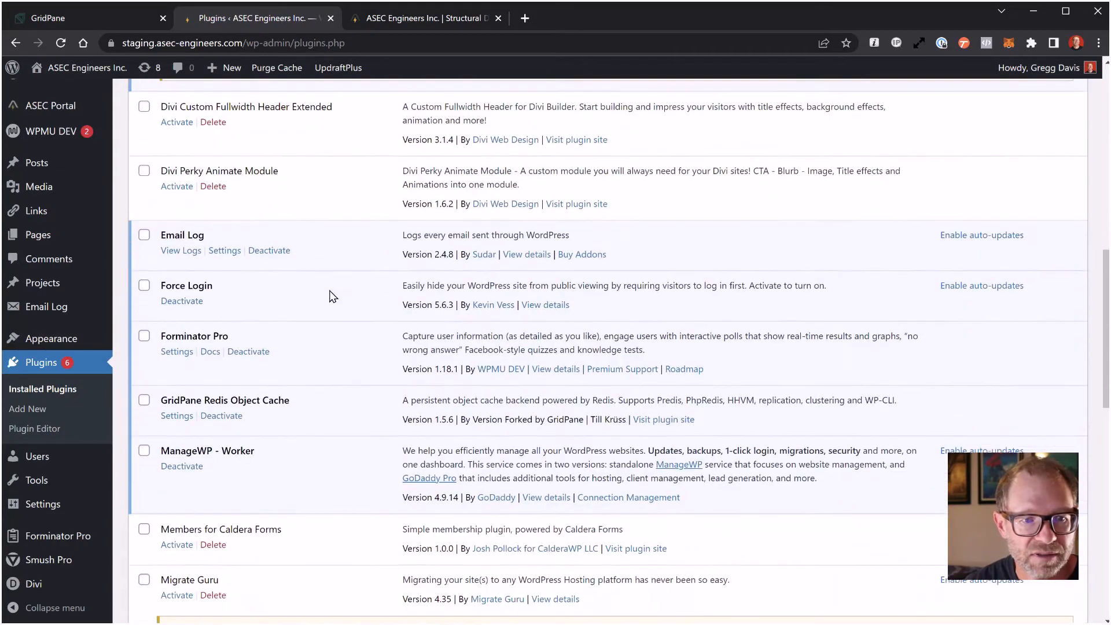
scroll(351, 440, "down", 7)
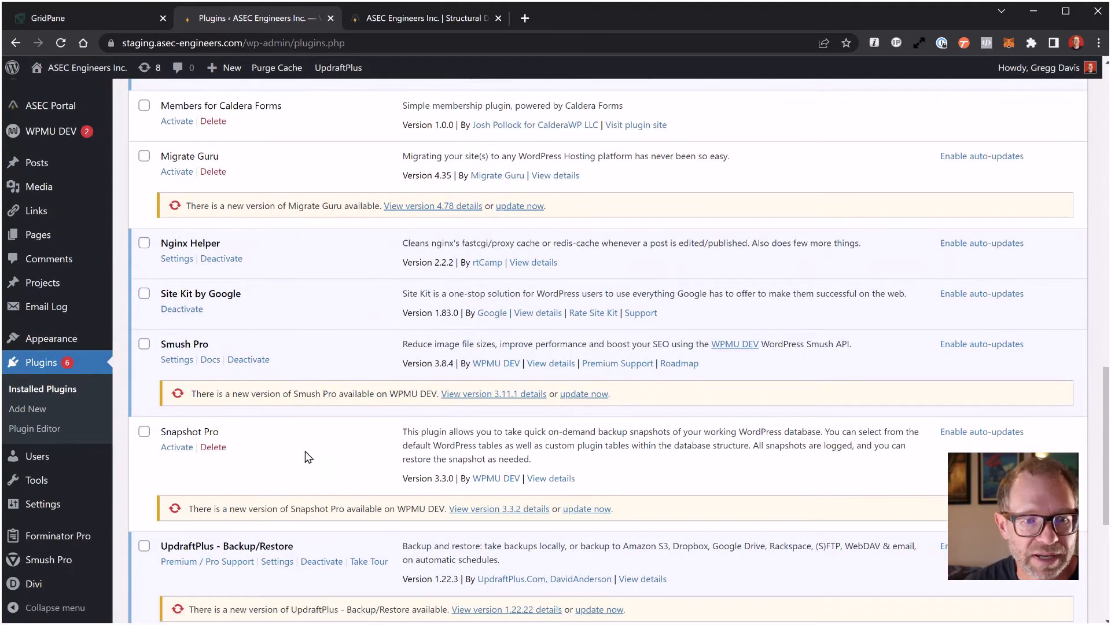
left_click(144, 433)
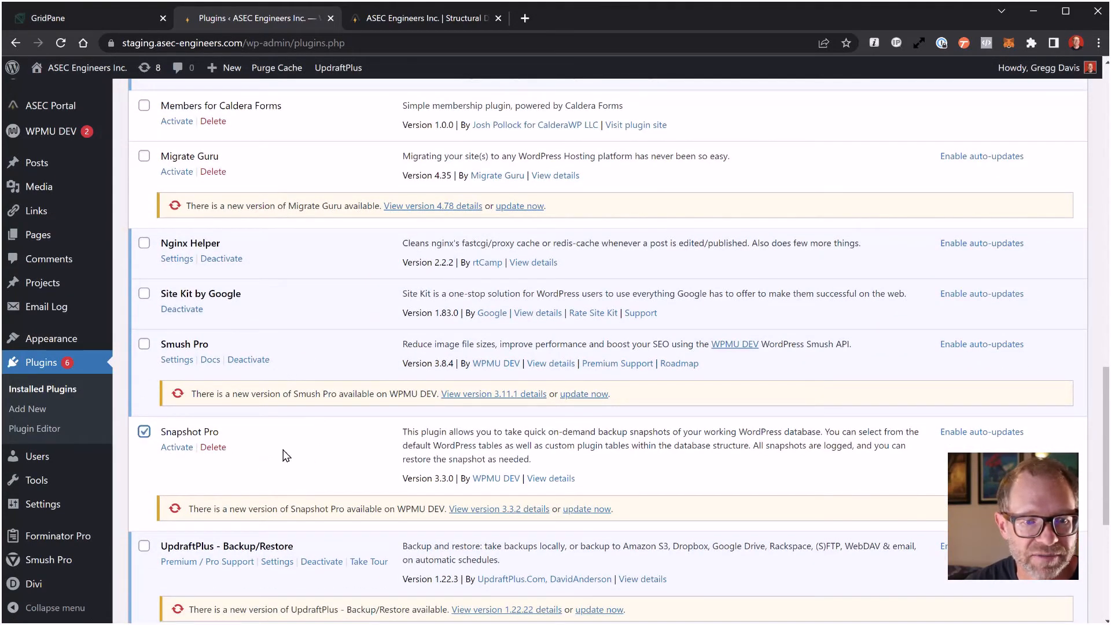
Go through the rest of the plugin list and add Migrate Guru and Members for Caldera Forms to the selection.
scroll(280, 454, "down", 3)
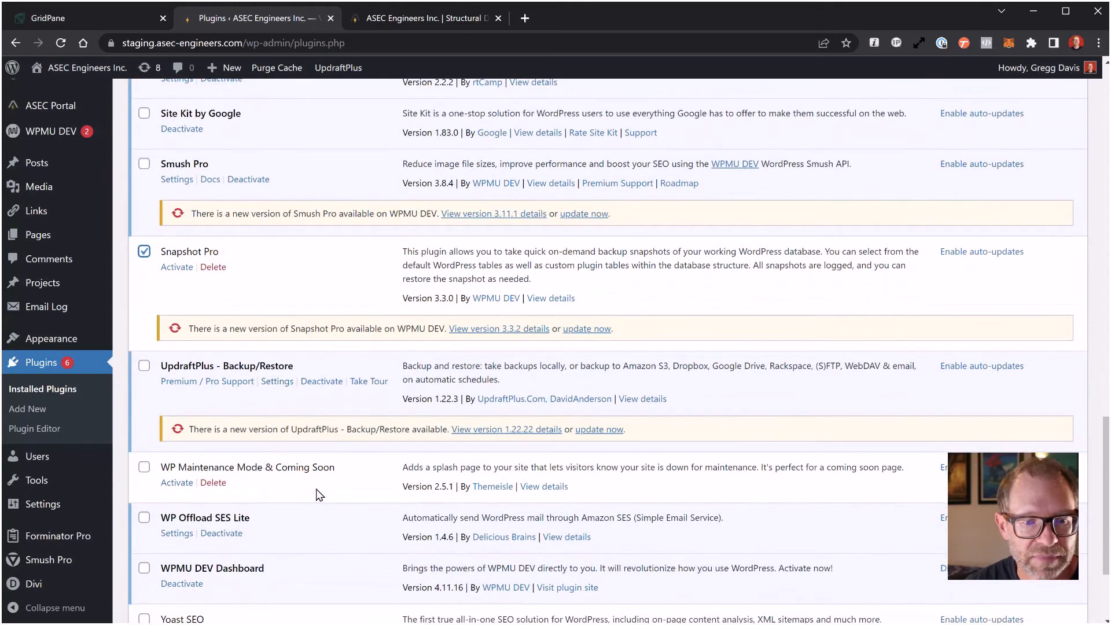
scroll(329, 495, "down", 1)
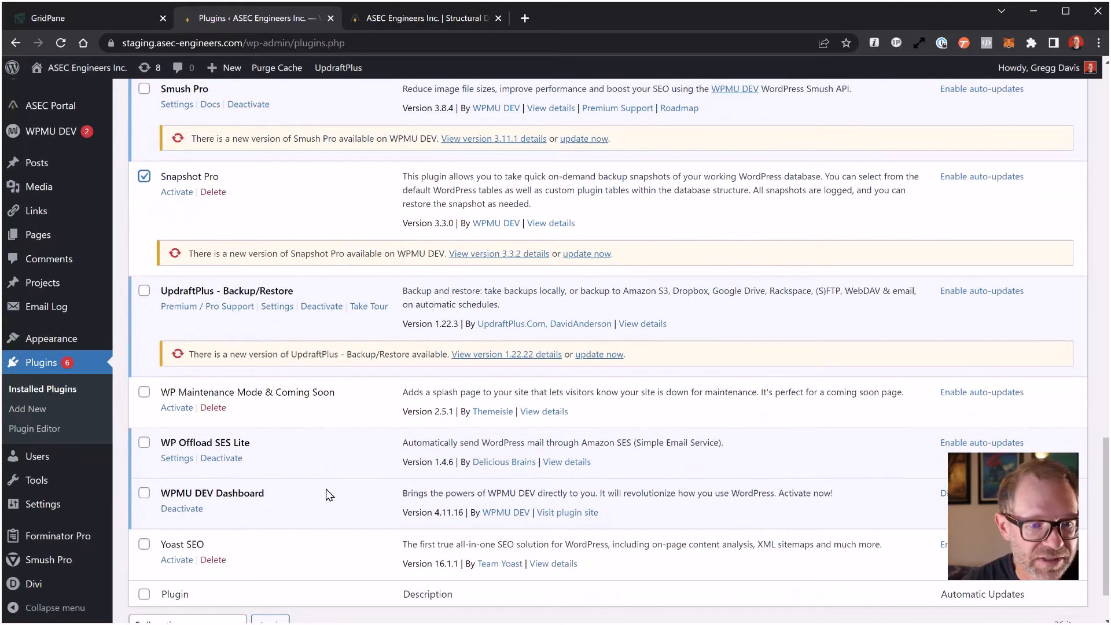
scroll(329, 495, "down", 1)
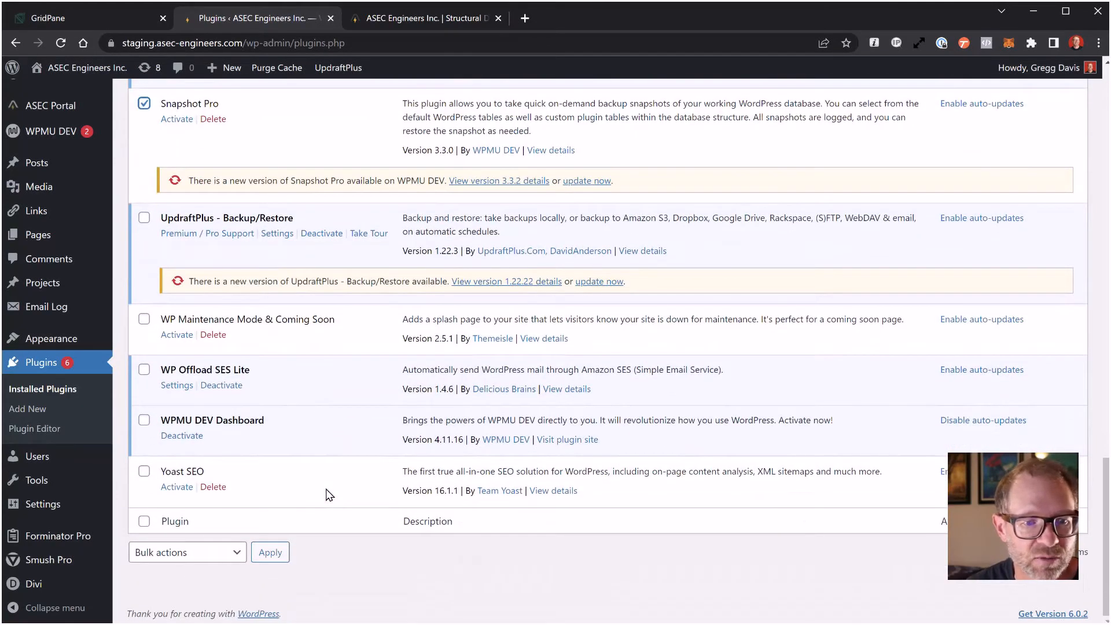
scroll(329, 495, "up", 2)
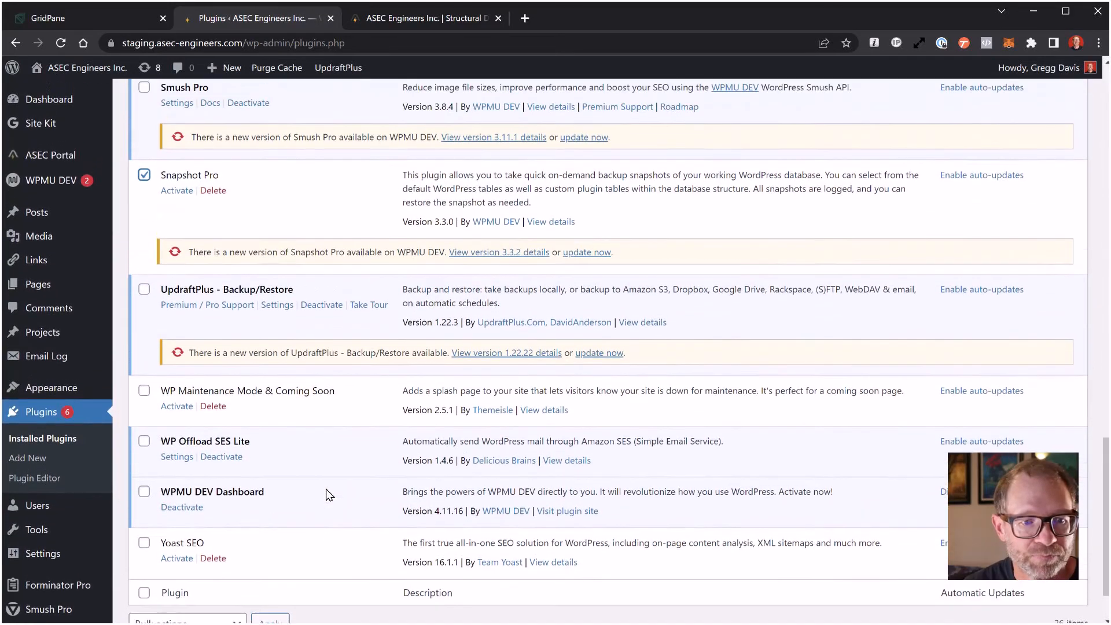
scroll(330, 495, "up", 3)
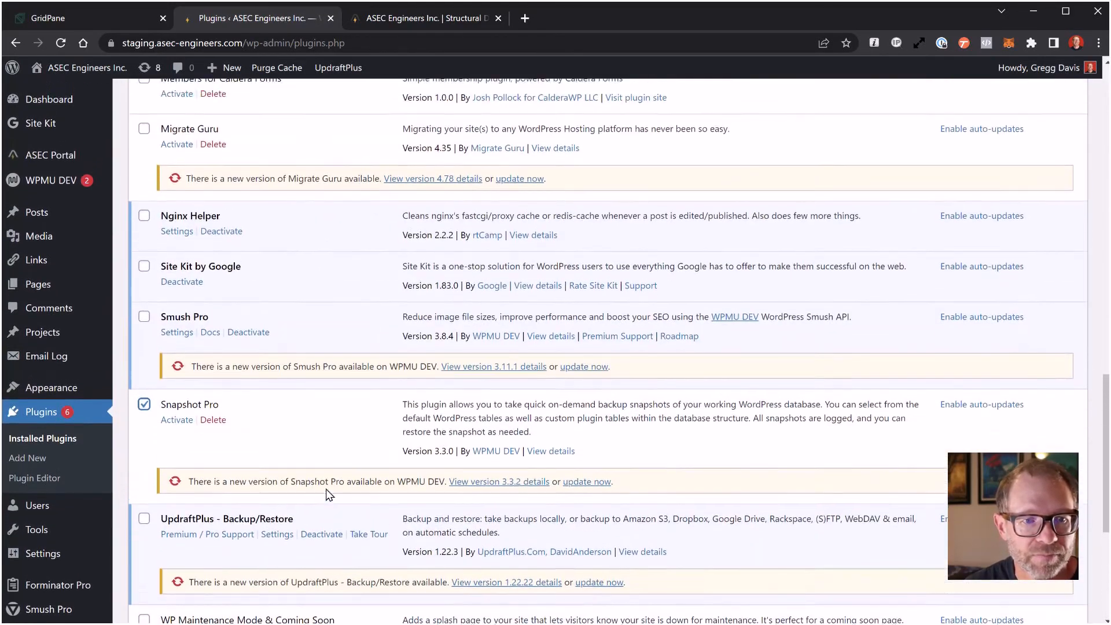
scroll(329, 495, "down", 6)
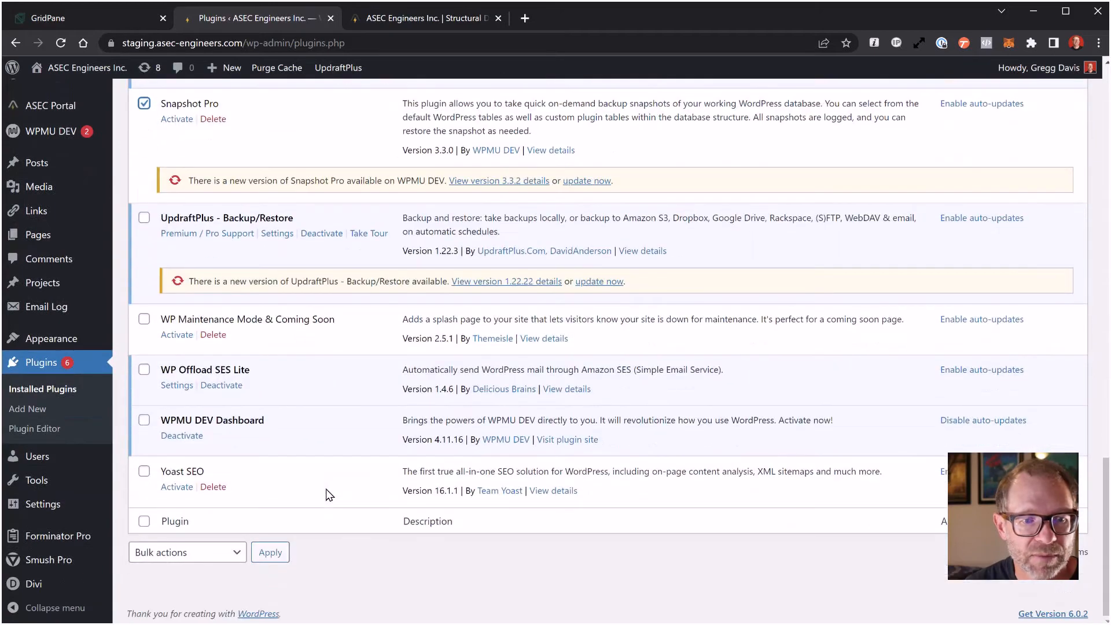
scroll(329, 495, "up", 5)
scroll(330, 495, "up", 2)
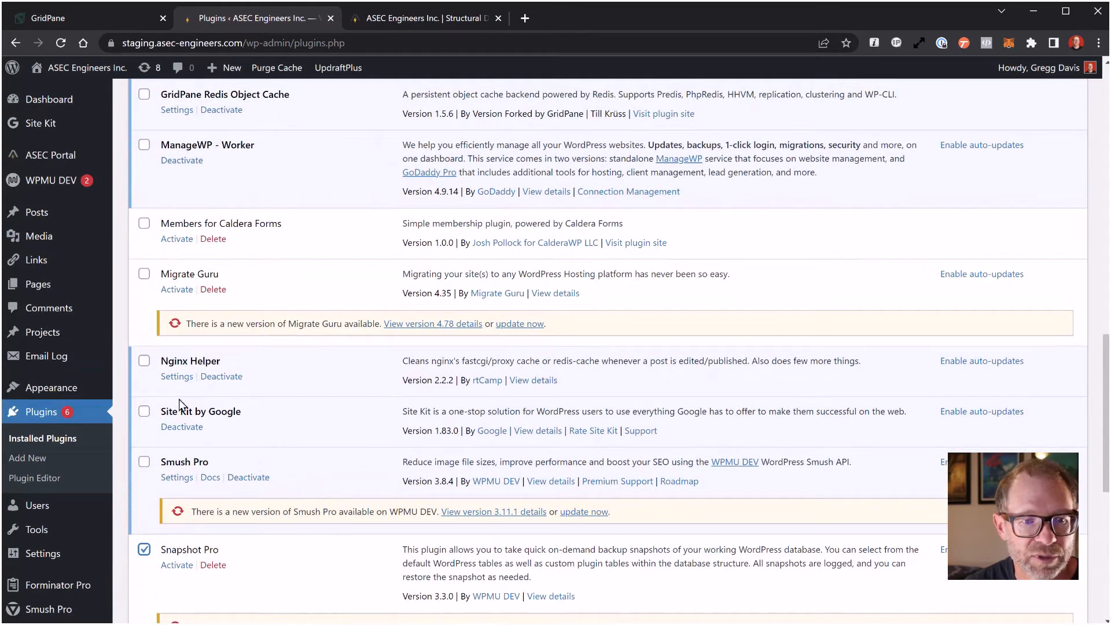
left_click(144, 275)
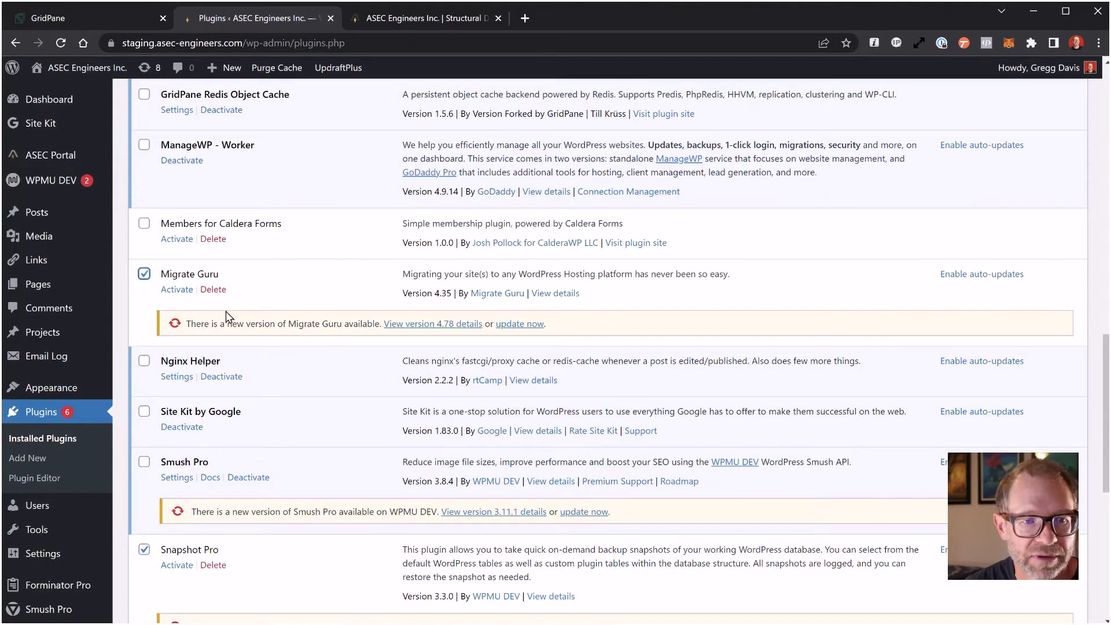
left_click(143, 224)
Also select CalderaWP License Manager, Divi Custom Fullwidth Header Extended, Divi Perky Animate Module and Better Search Replace.
scroll(262, 298, "up", 4)
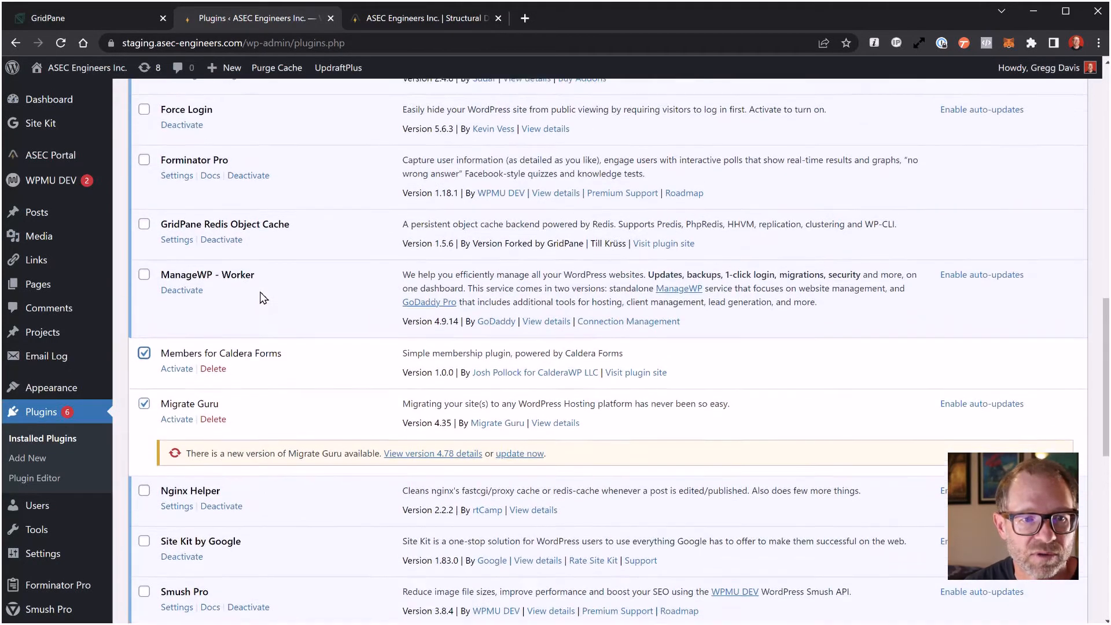
scroll(261, 295, "up", 4)
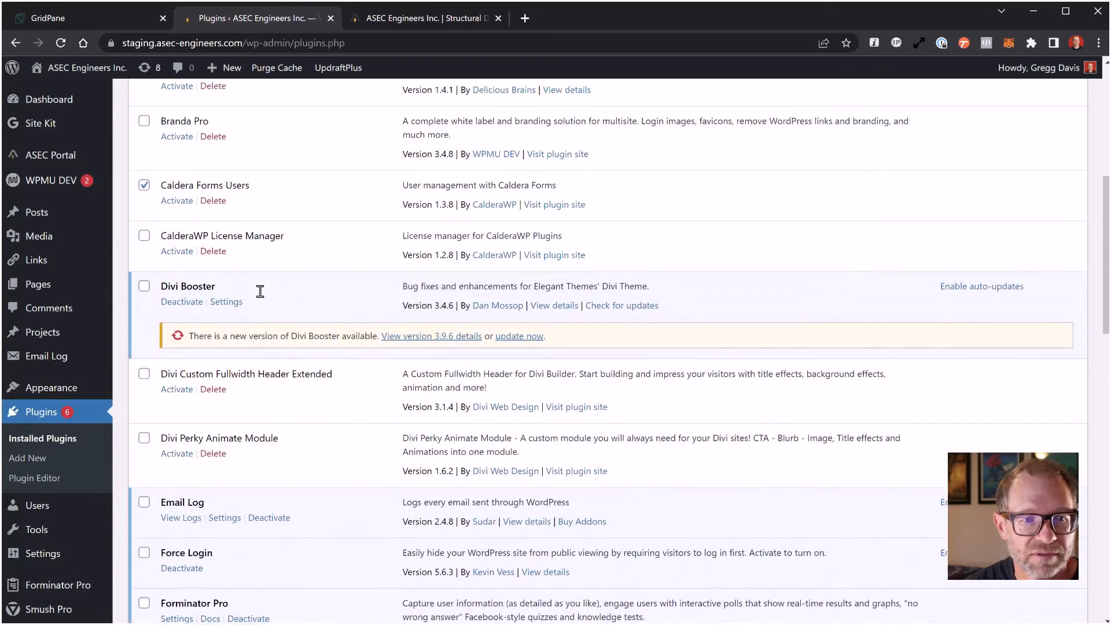
left_click(143, 239)
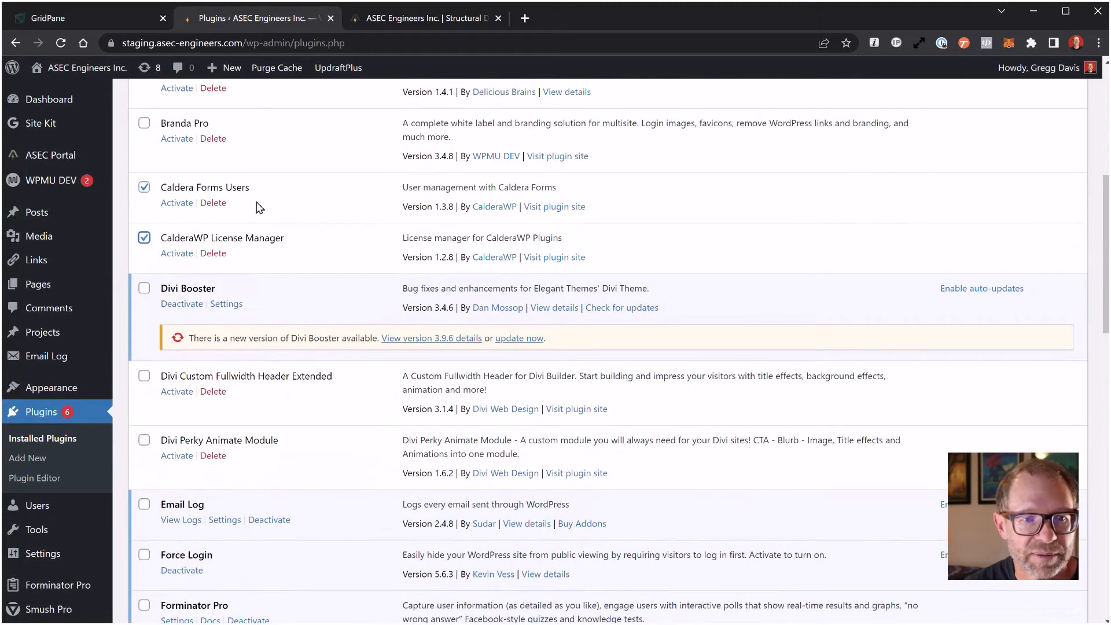
scroll(330, 300, "down", 1)
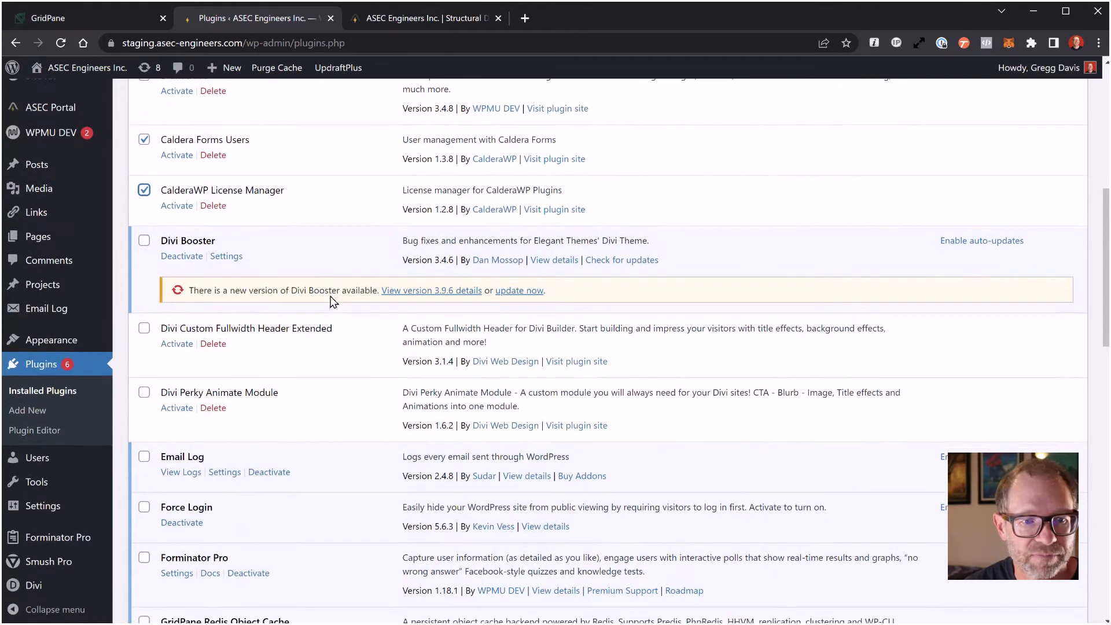
scroll(333, 301, "up", 1)
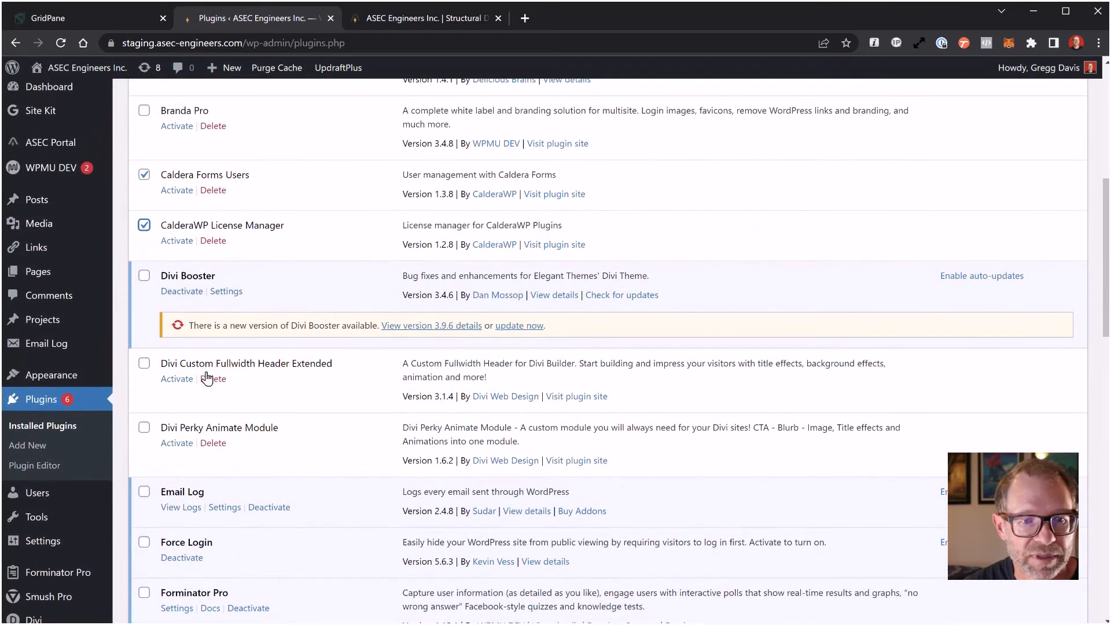
left_click(144, 367)
left_click(144, 429)
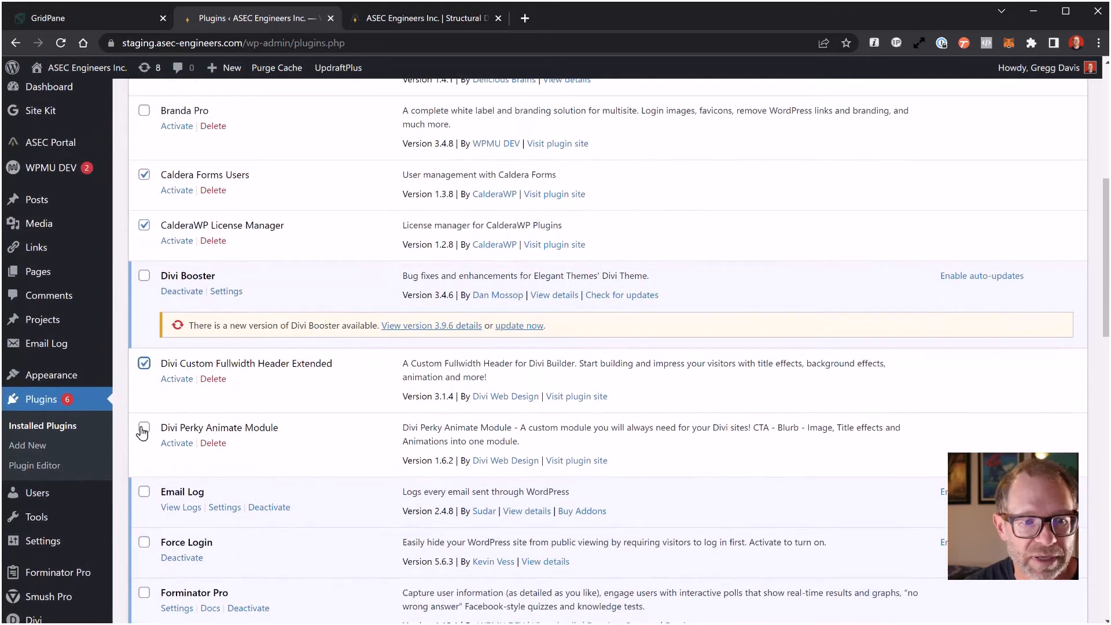
scroll(292, 483, "up", 6)
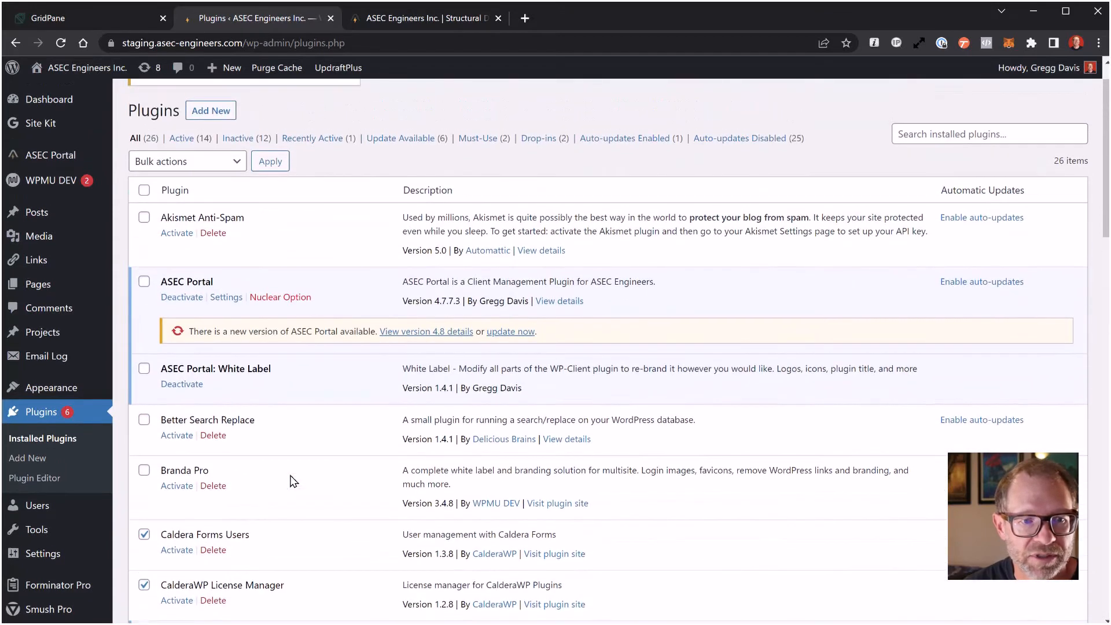
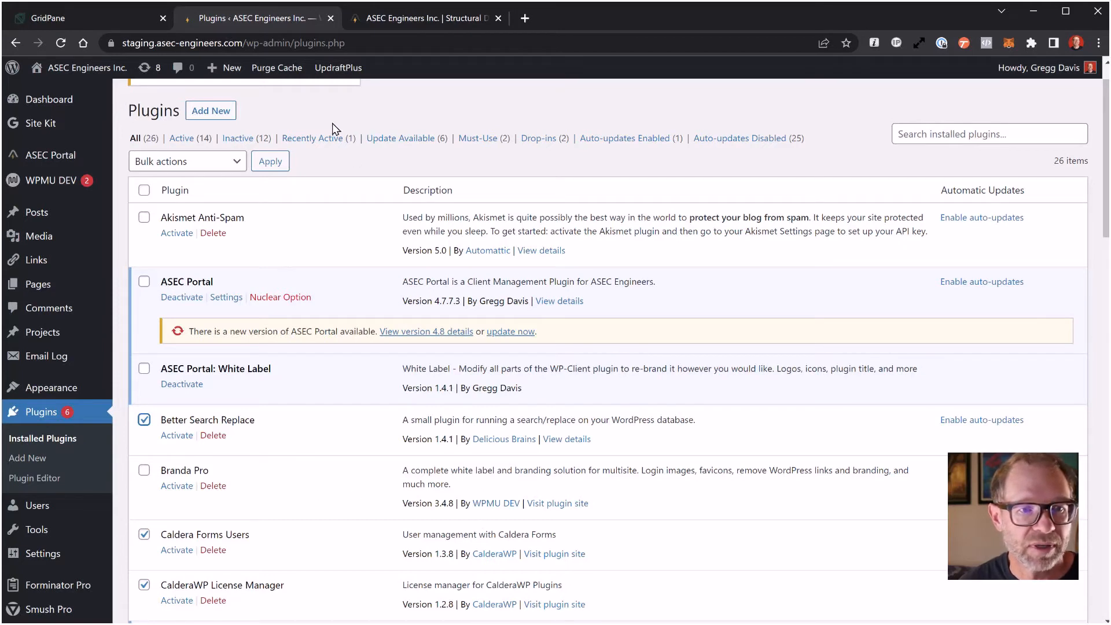
Delete all the selected plugins with one bulk action and confirm the deletion.
left_click(197, 161)
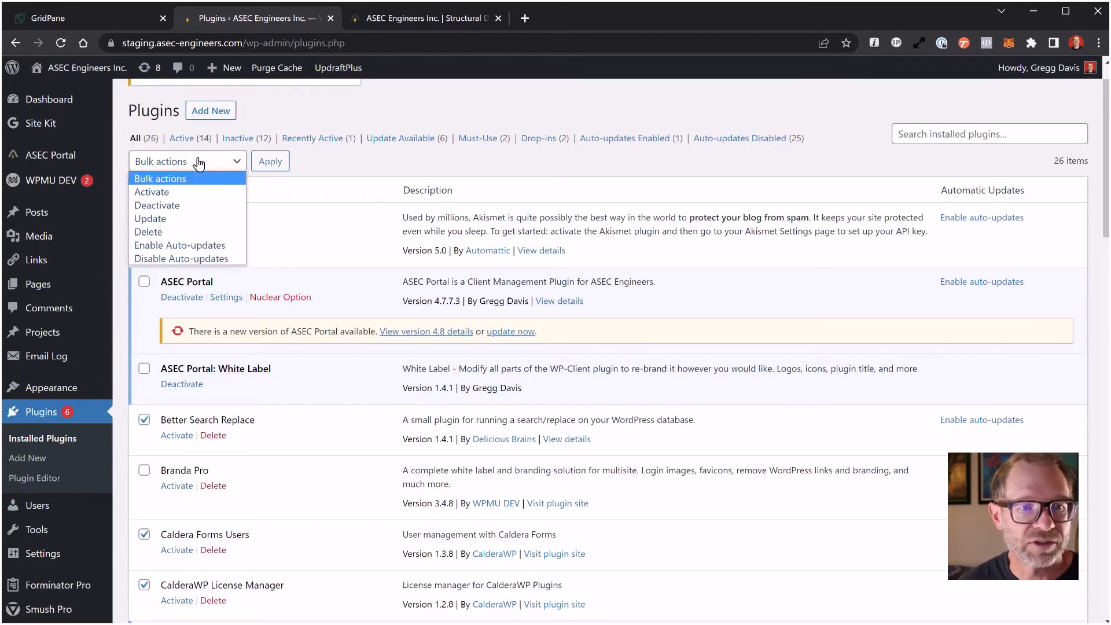
left_click(156, 232)
left_click(266, 169)
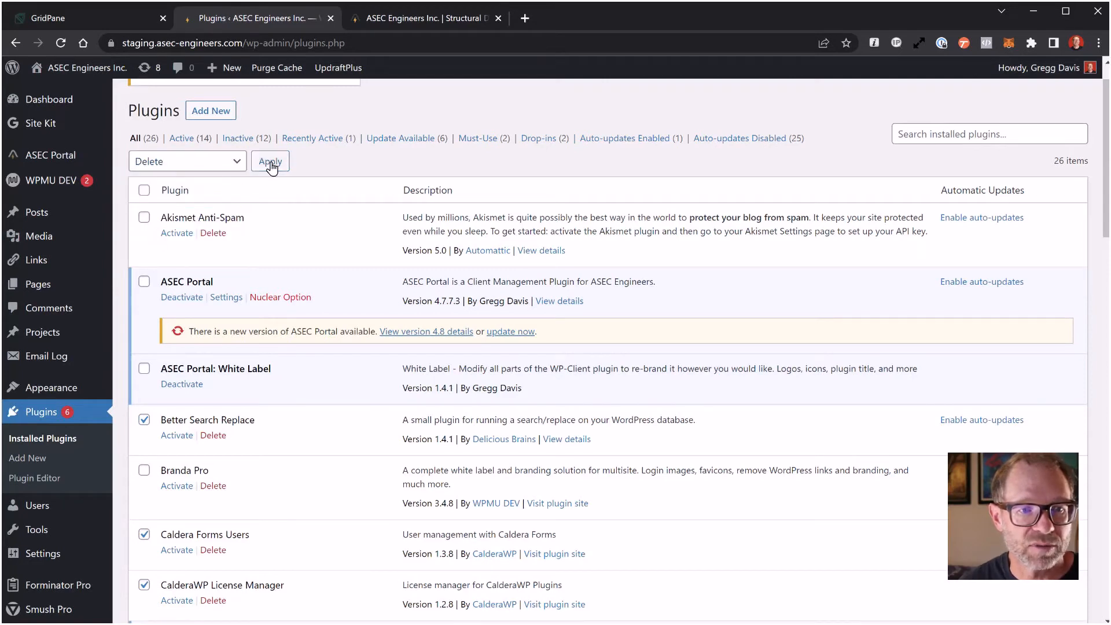
left_click(624, 136)
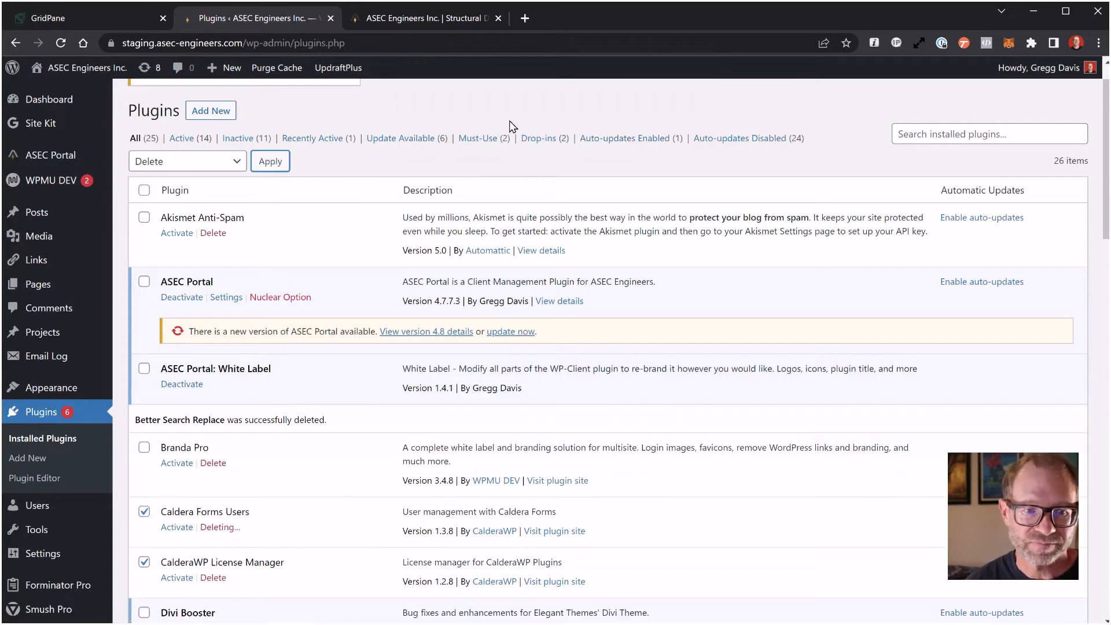
Check the deletion results through the whole plugin list and reopen the WordPress Updates page.
scroll(474, 336, "down", 4)
scroll(437, 332, "down", 4)
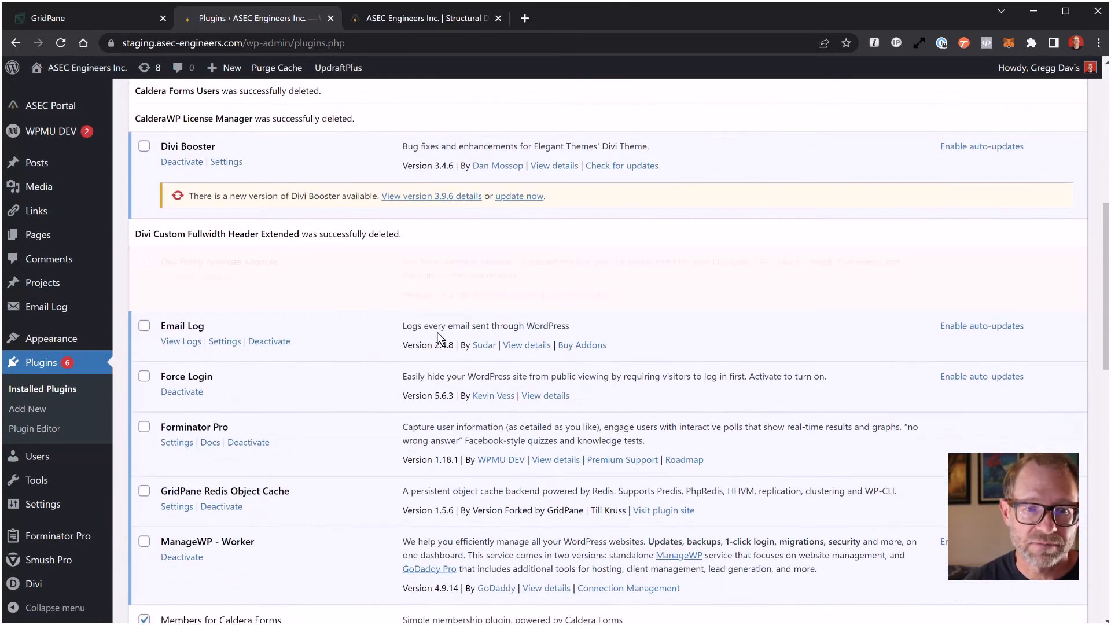
scroll(437, 332, "down", 2)
scroll(438, 332, "down", 1)
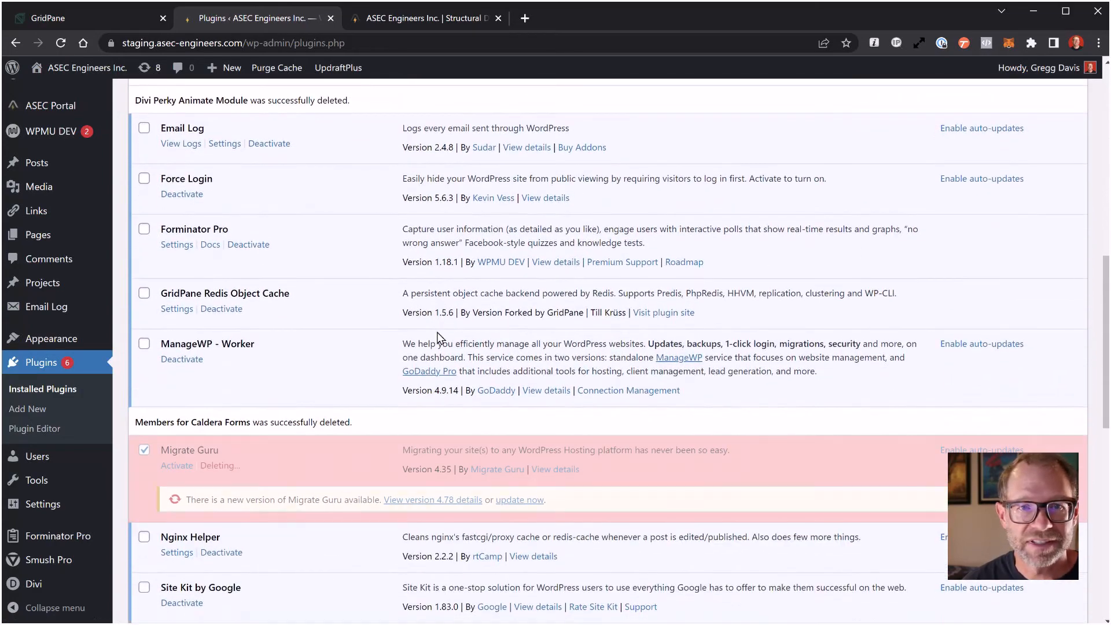
scroll(439, 335, "down", 4)
scroll(439, 335, "down", 4)
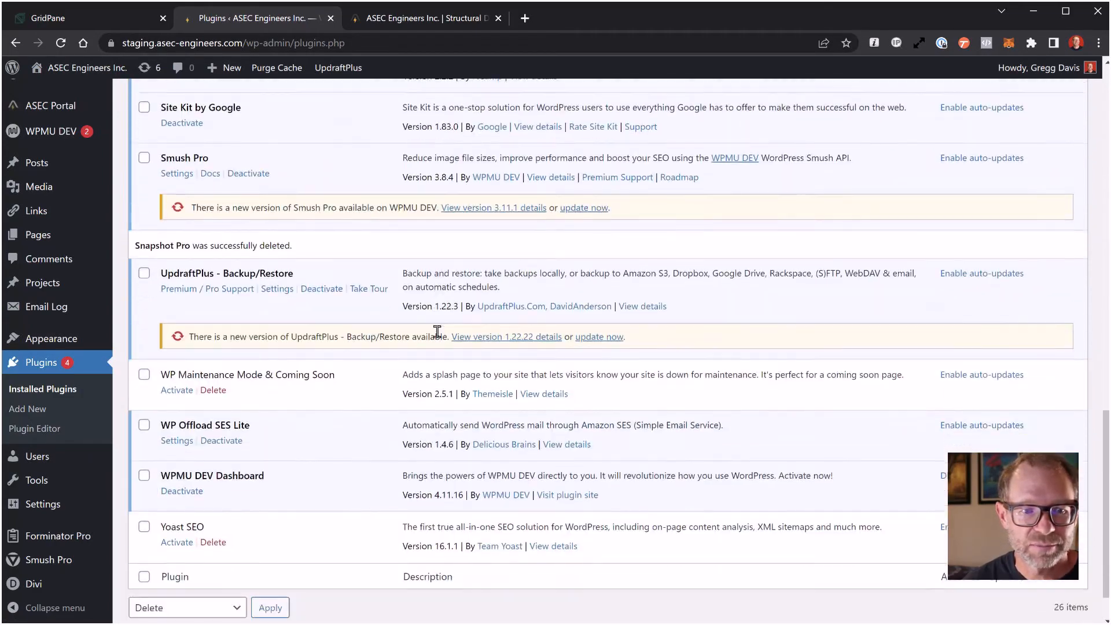
scroll(439, 335, "up", 15)
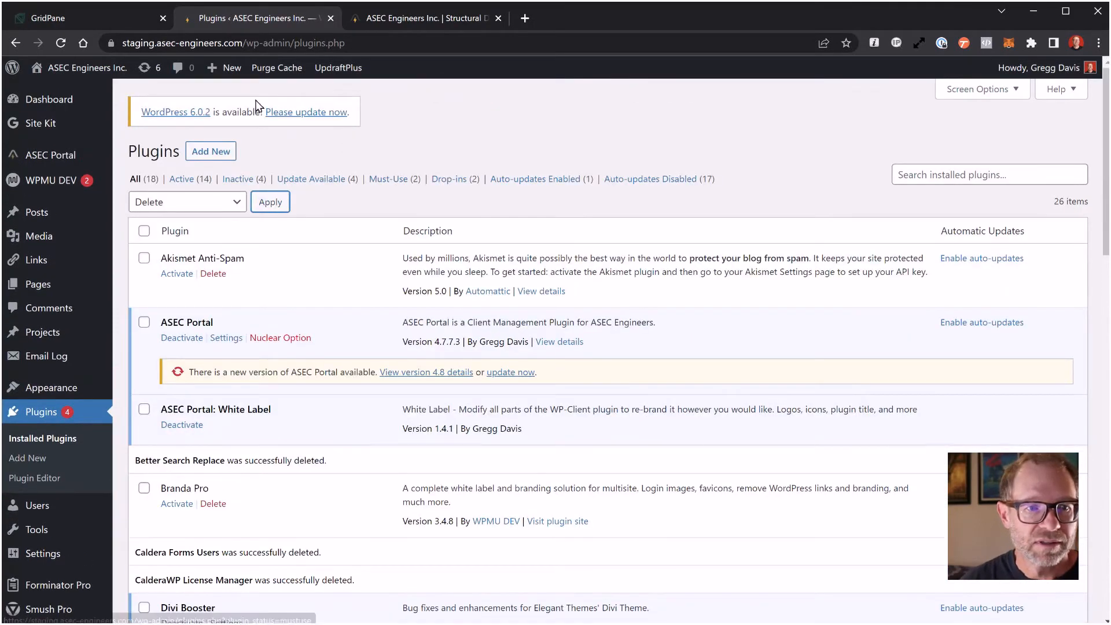
left_click(145, 68)
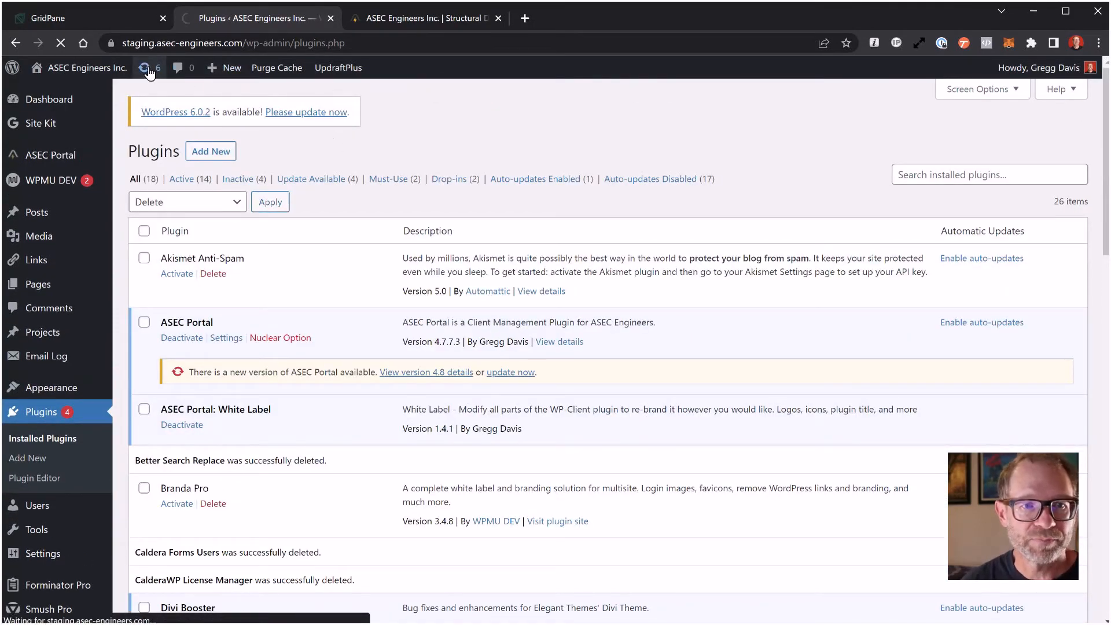
Open the Distribution page under Our Work on the staging site and check its display down to the Compliance Program section.
left_click(410, 18)
mouse_move(824, 134)
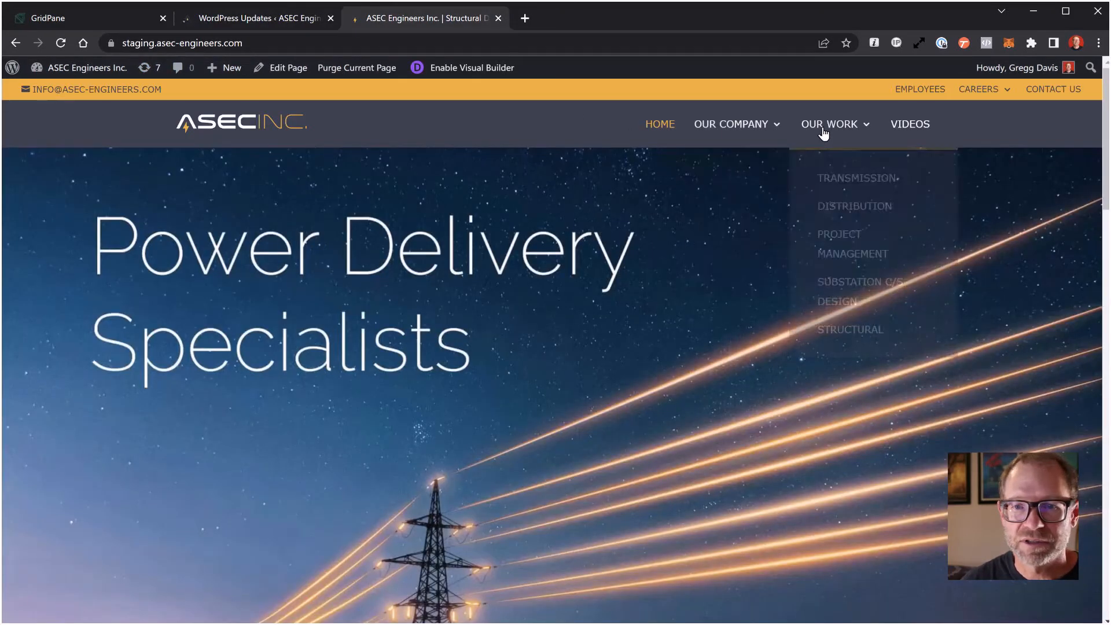
left_click(852, 207)
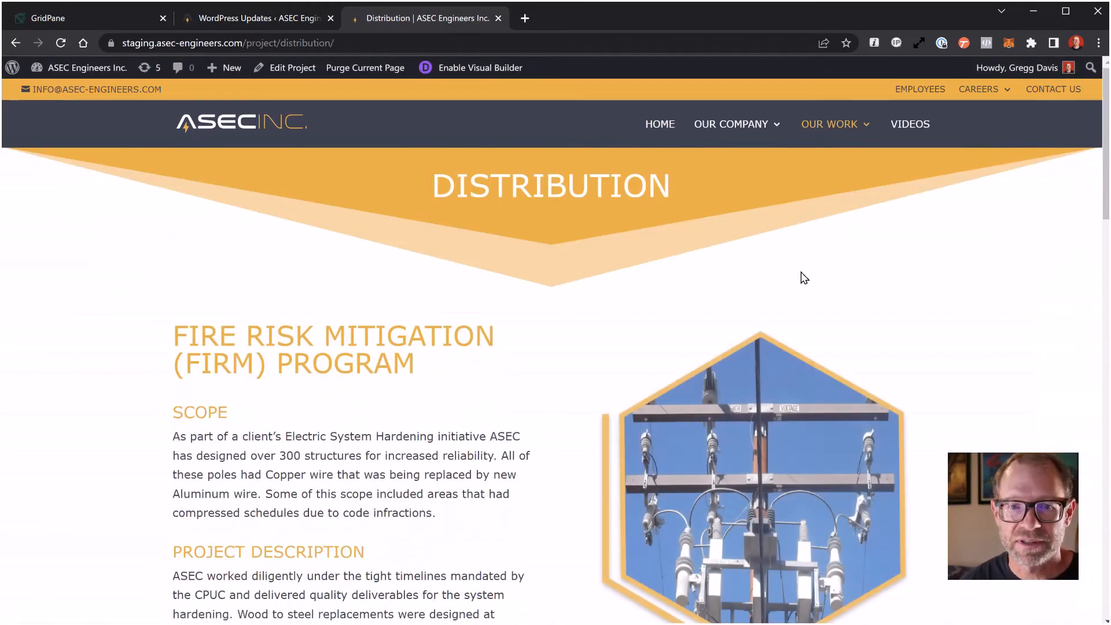
scroll(801, 278, "down", 3)
scroll(802, 278, "down", 15)
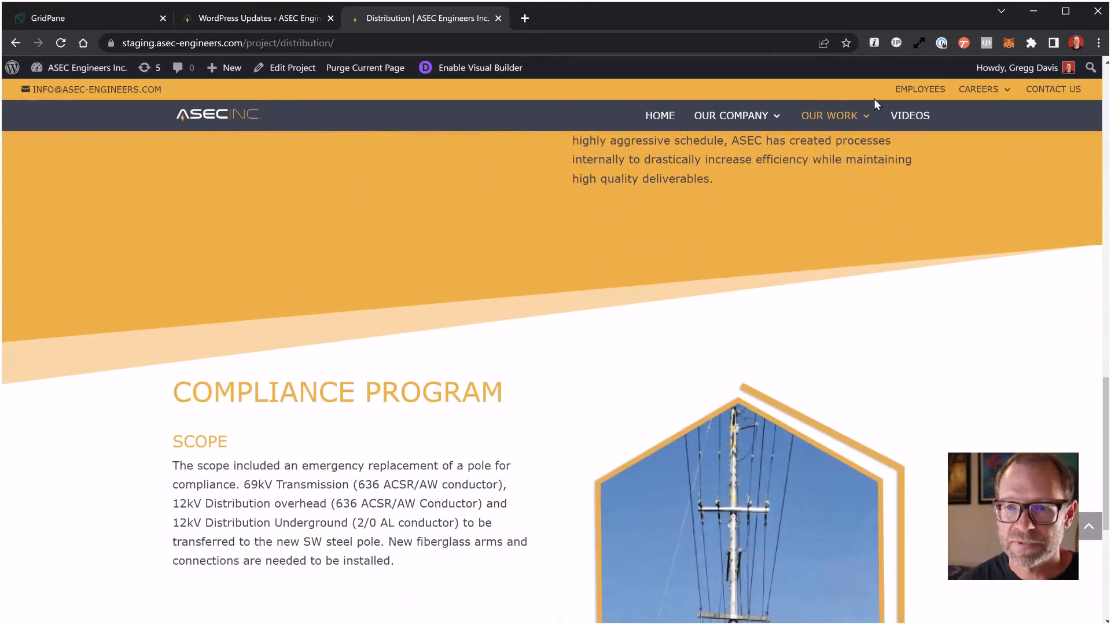
Open the Application page under Careers and check the employment form down to the signature and reCAPTCHA area.
mouse_move(977, 97)
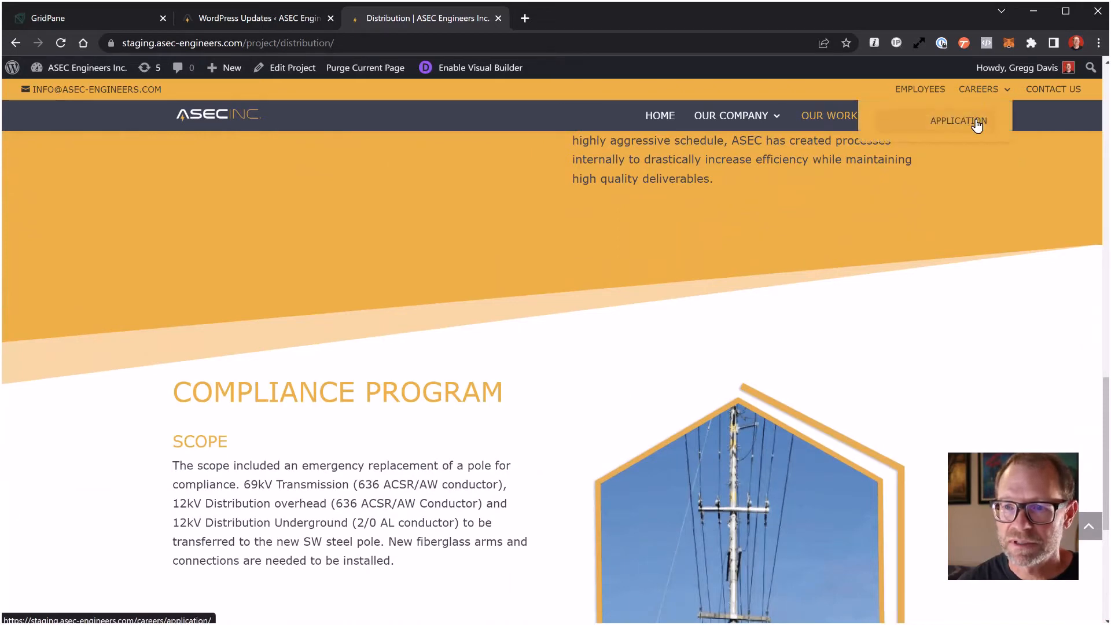
left_click(977, 123)
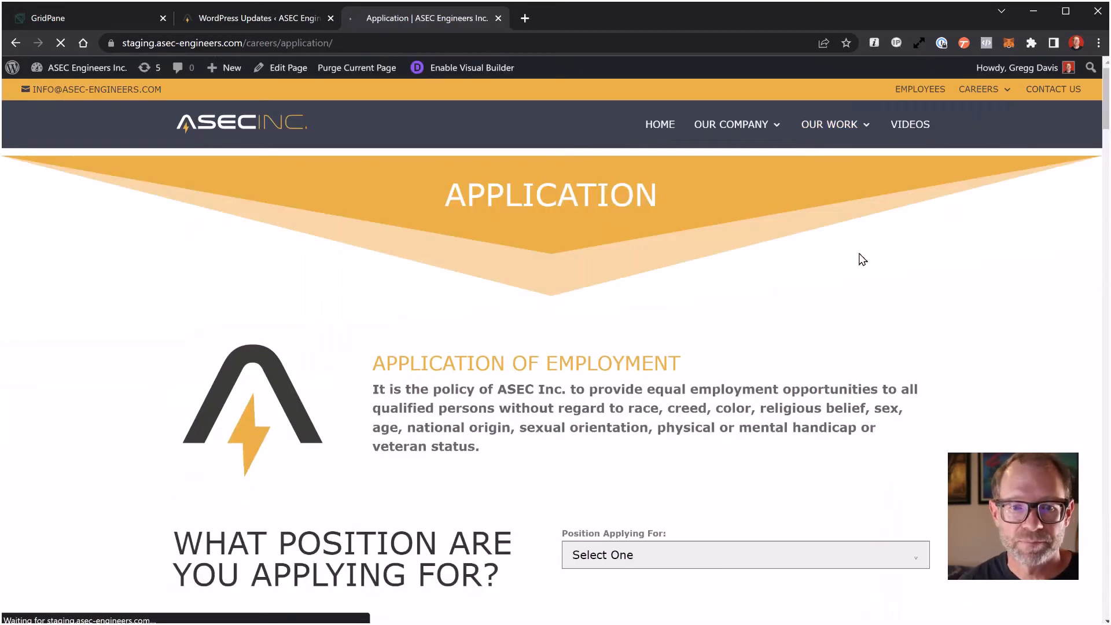
scroll(945, 216, "down", 3)
scroll(991, 264, "down", 9)
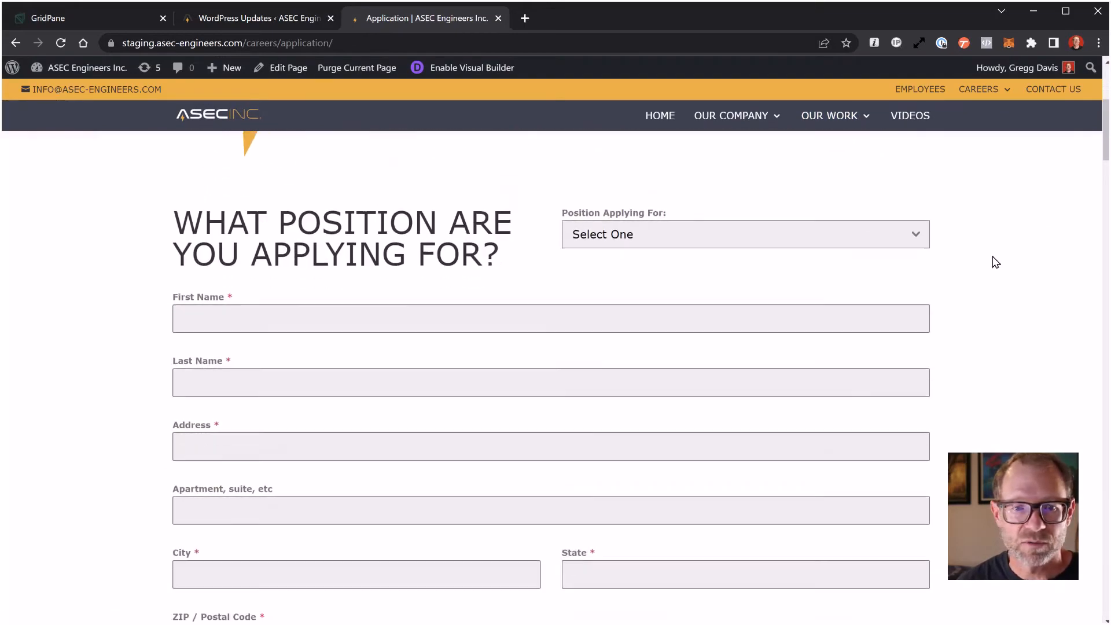
scroll(996, 262, "down", 20)
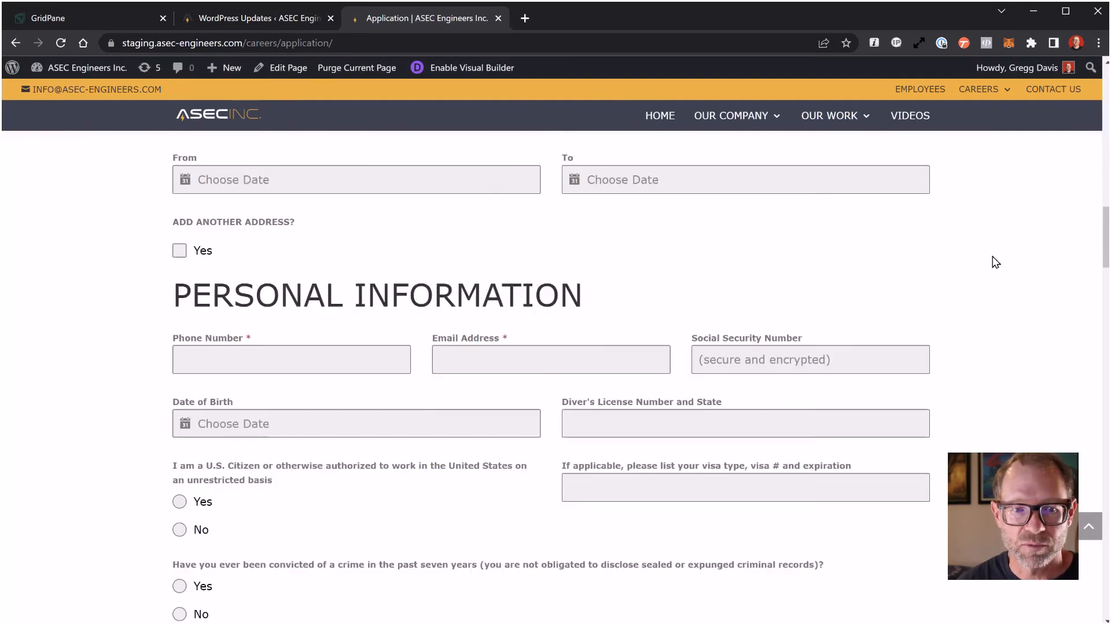
scroll(995, 262, "down", 20)
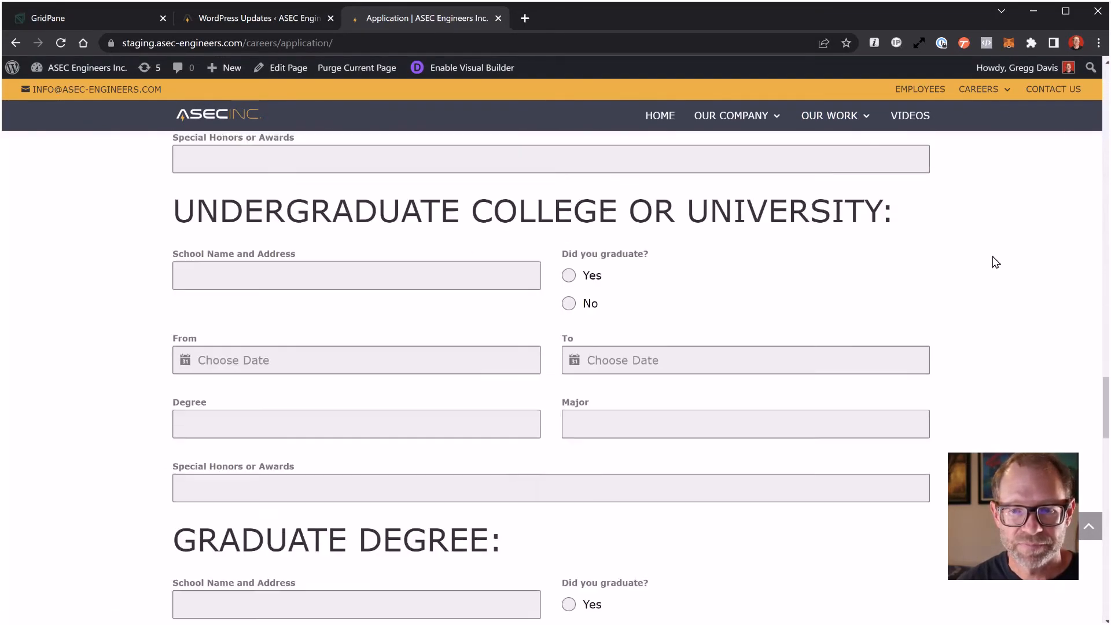
scroll(996, 262, "down", 7)
scroll(996, 262, "up", 3)
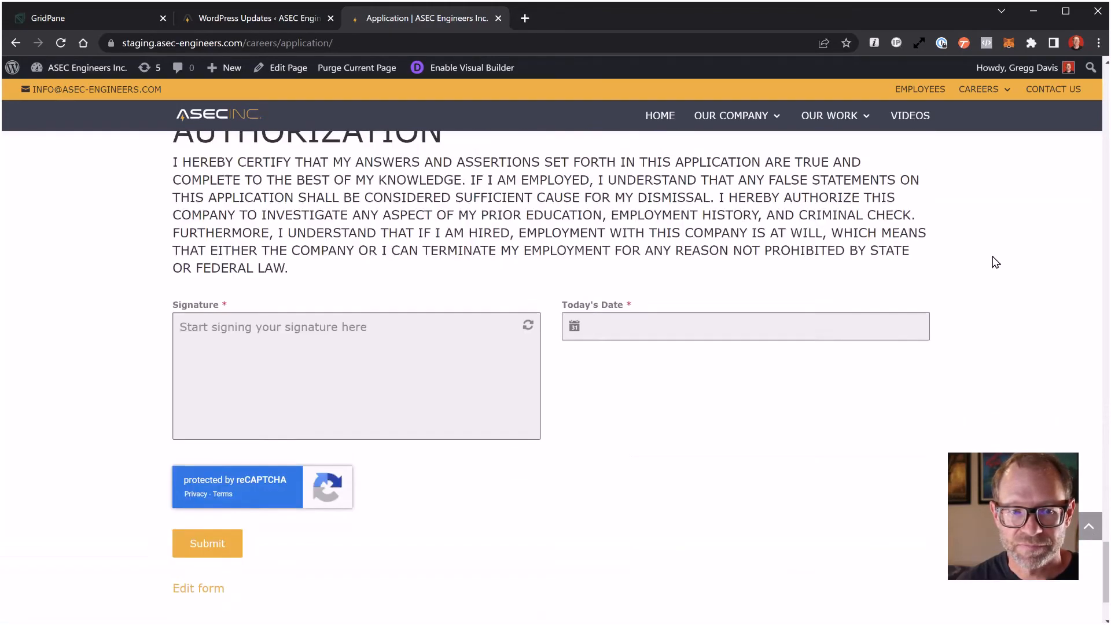
scroll(995, 262, "down", 3)
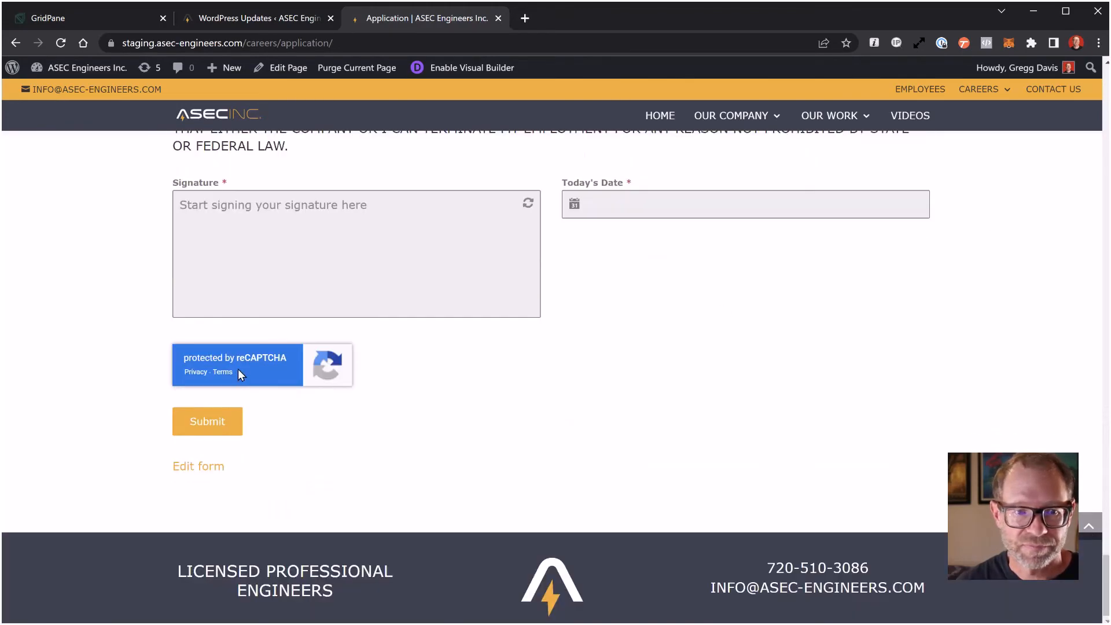
Draw a freehand test signature in the application form, try to submit it without a date, and return to the home page.
mouse_move(283, 263)
left_mouse_down()
mouse_move(365, 268)
mouse_move(449, 250)
left_mouse_up()
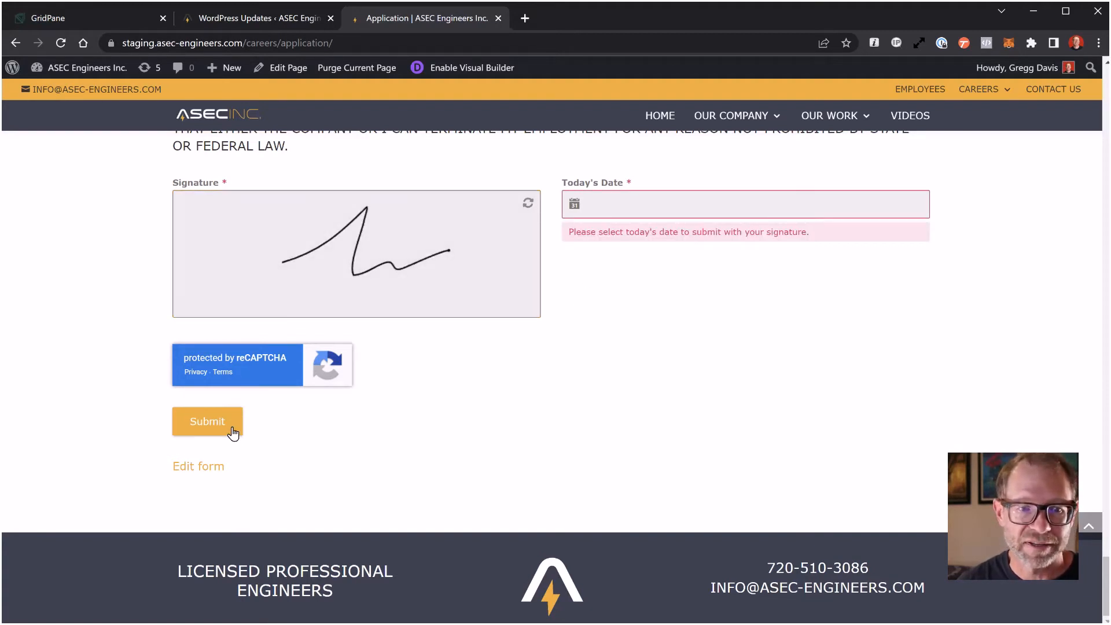
scroll(417, 409, "up", 10)
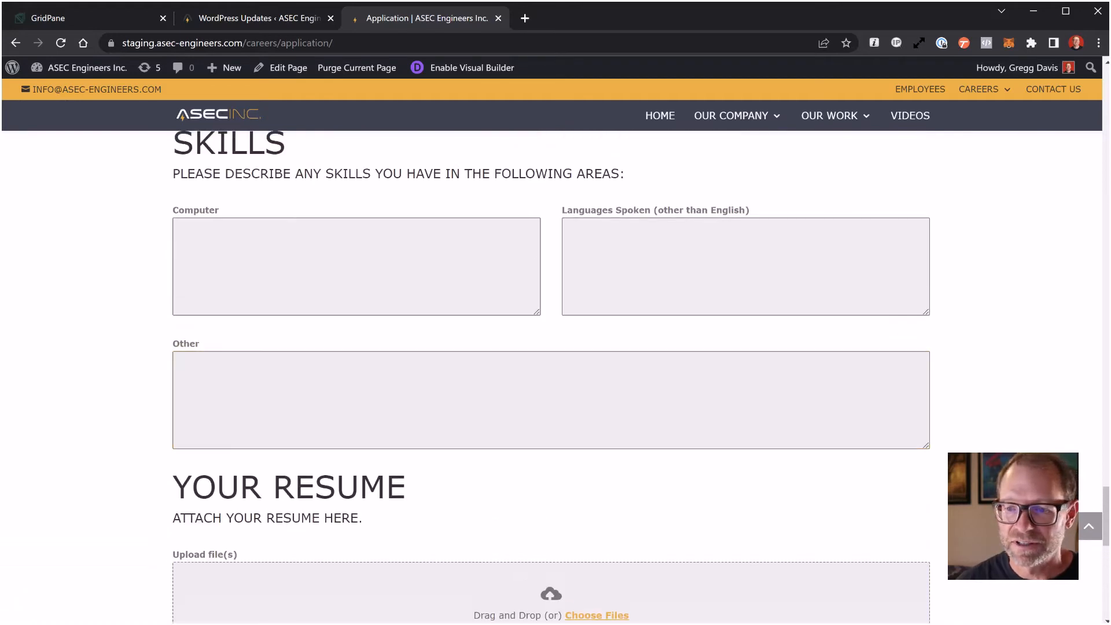
left_click(1089, 530)
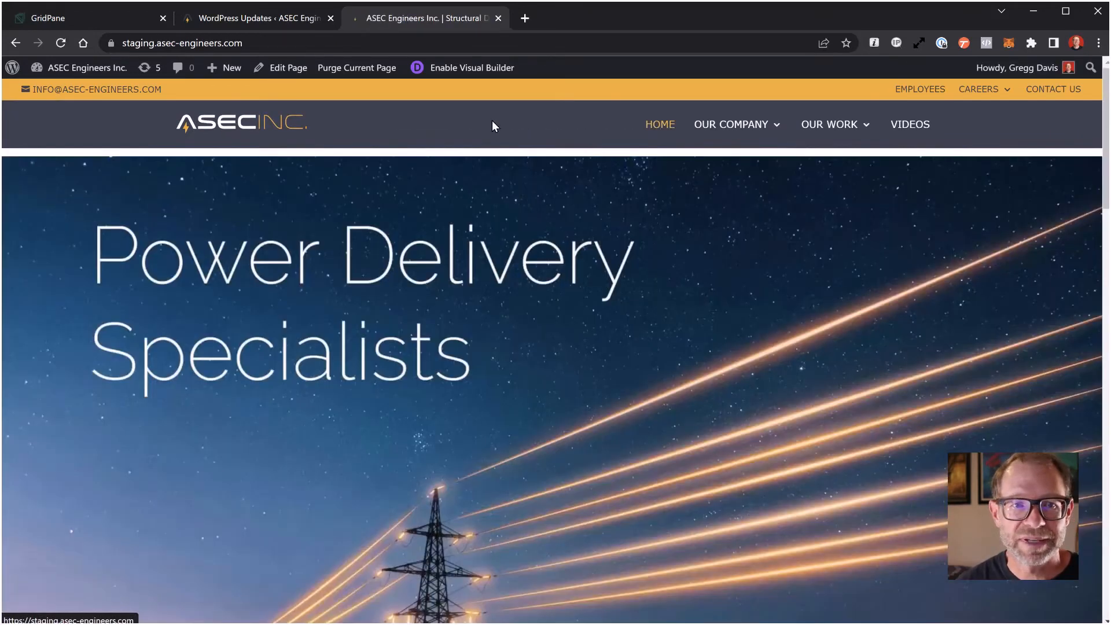
Review the pending plugin updates, and check the home page's hero image and service sections on the staging site.
left_click(288, 20)
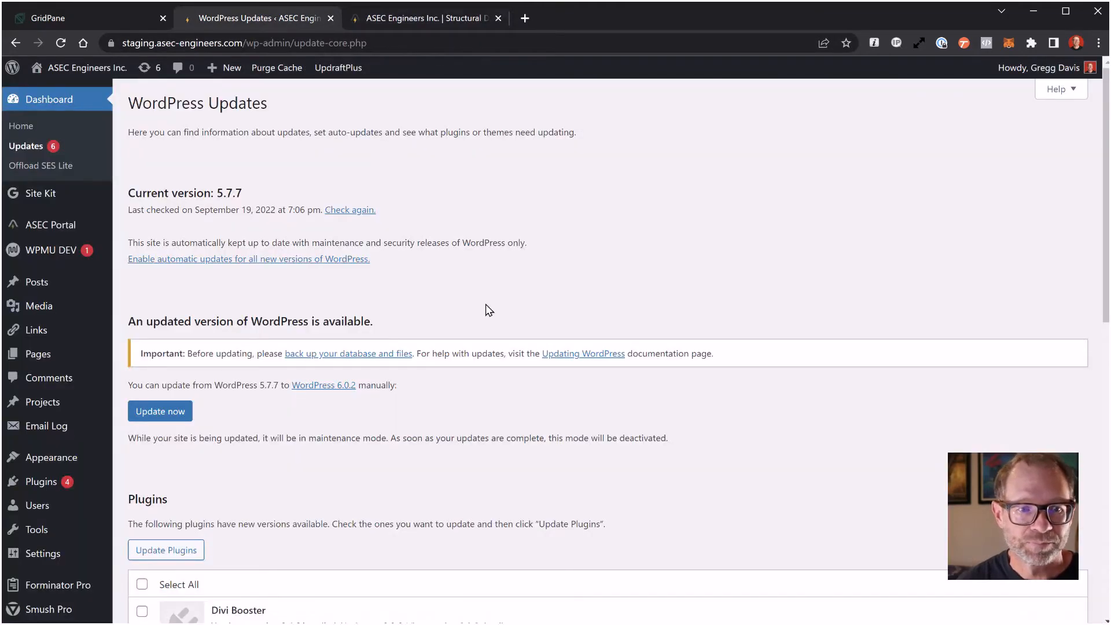
scroll(573, 255, "down", 6)
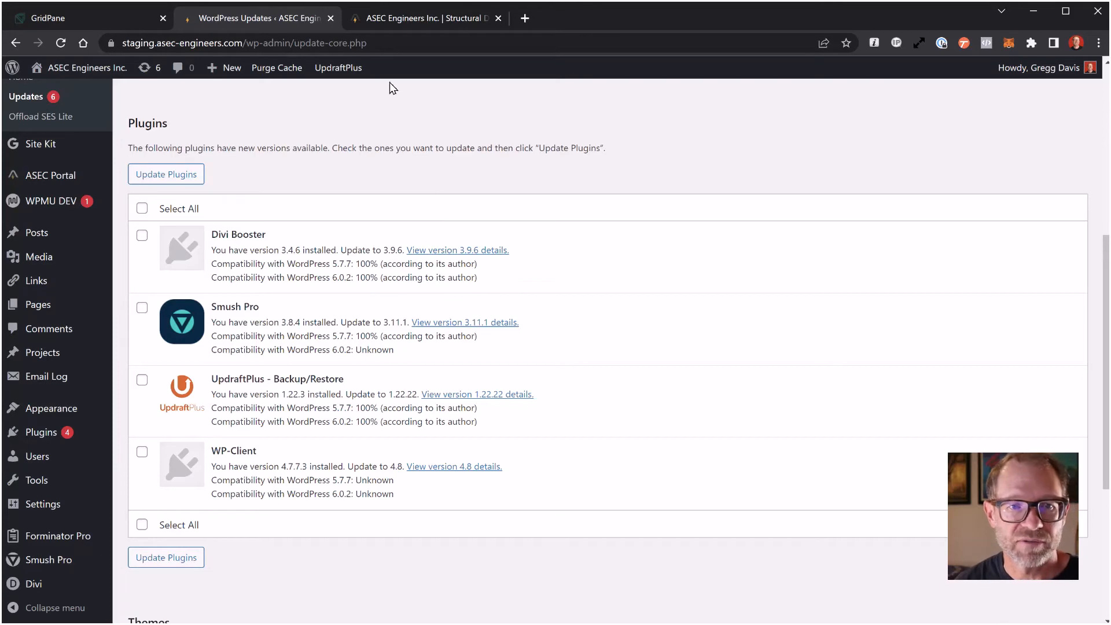
left_click(414, 19)
scroll(770, 233, "down", 10)
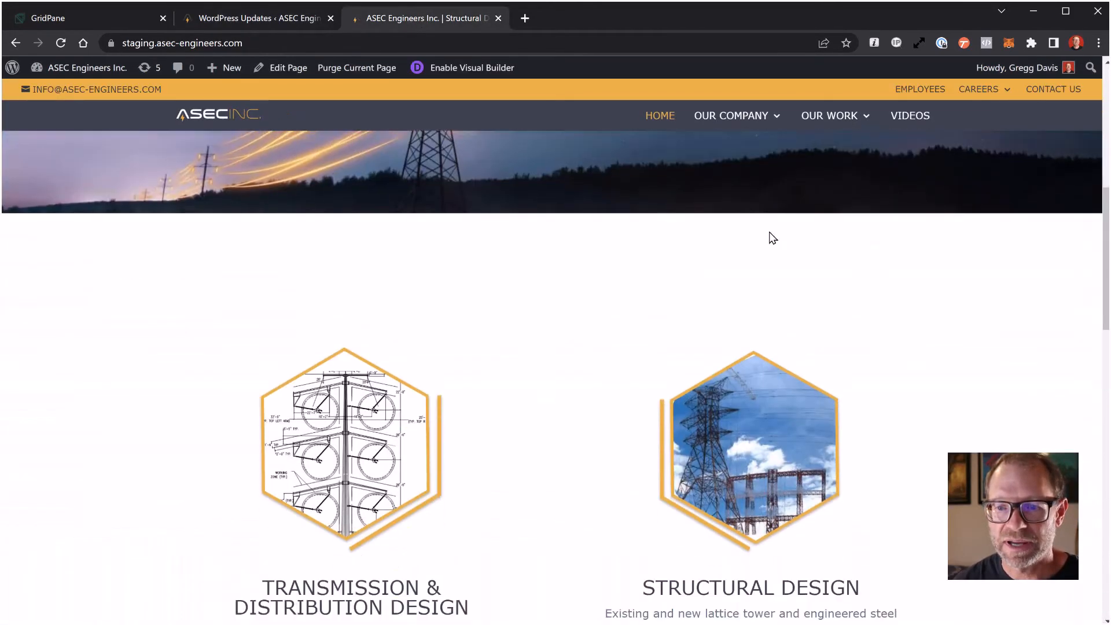
right_click(770, 232)
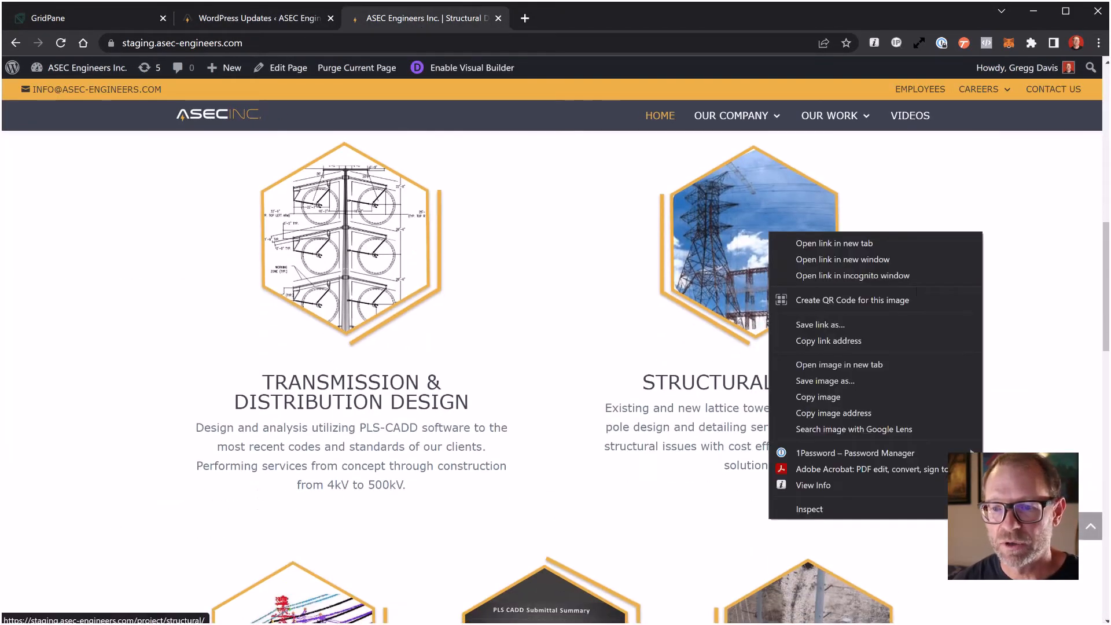
left_click(1037, 425)
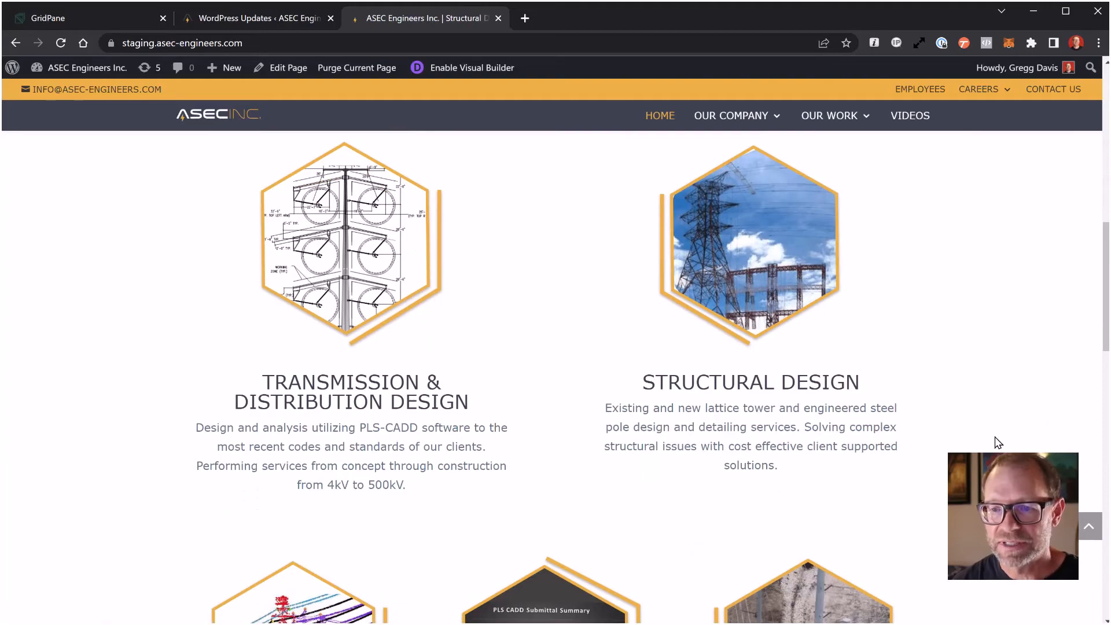
scroll(997, 442, "up", 8)
scroll(996, 438, "up", 2)
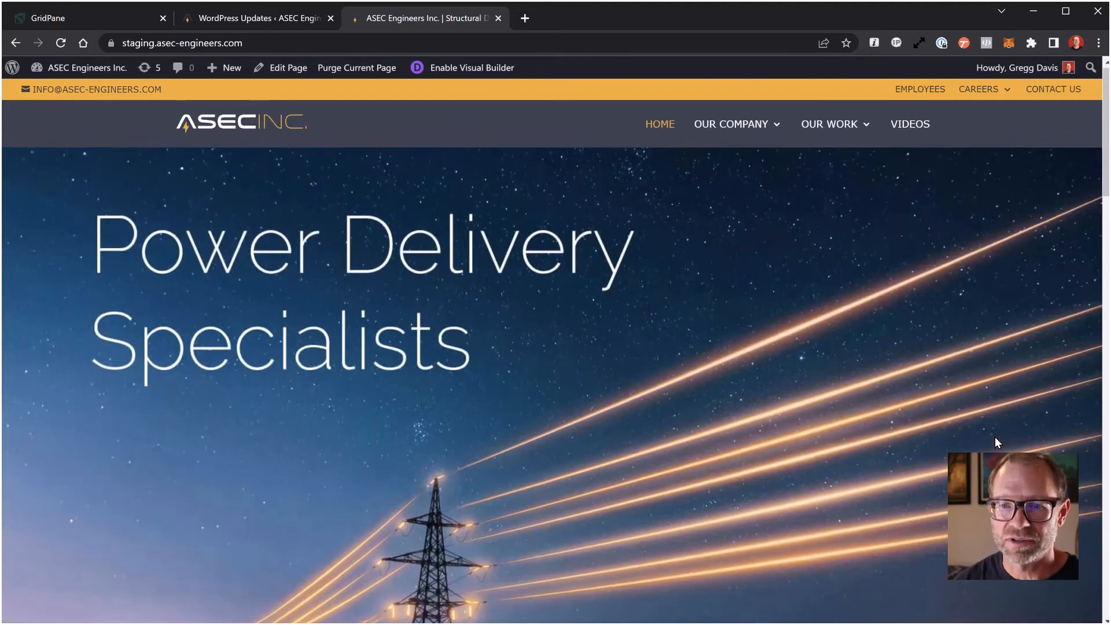
scroll(996, 438, "down", 8)
scroll(996, 438, "up", 8)
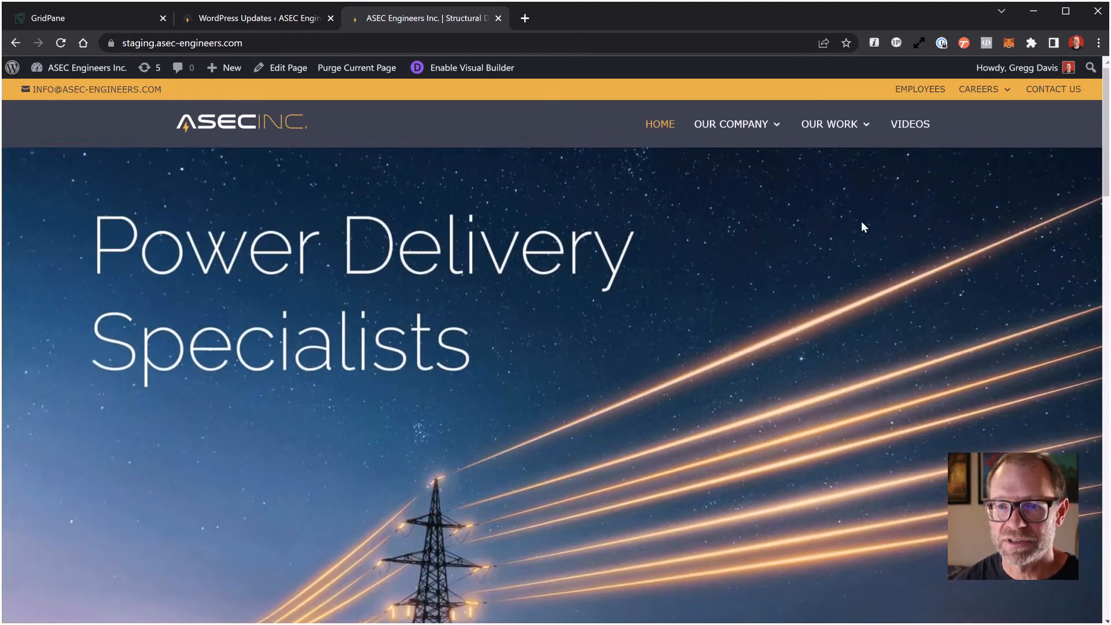
Open the Our History page under Our Company and check the display of its decade timeline and hexagon images.
mouse_move(774, 134)
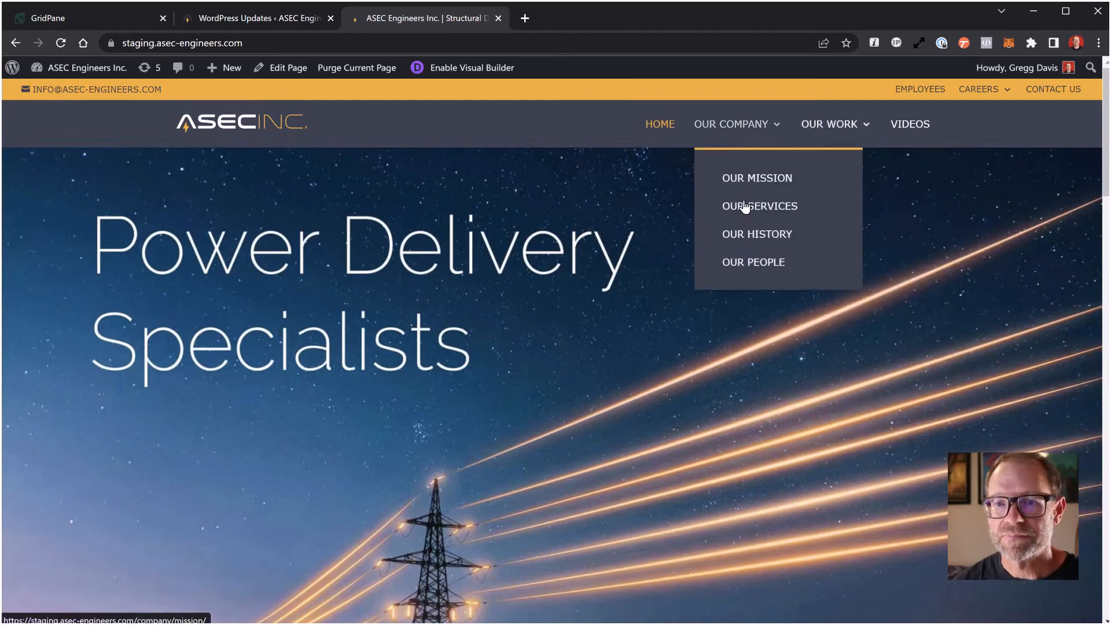
left_click(749, 239)
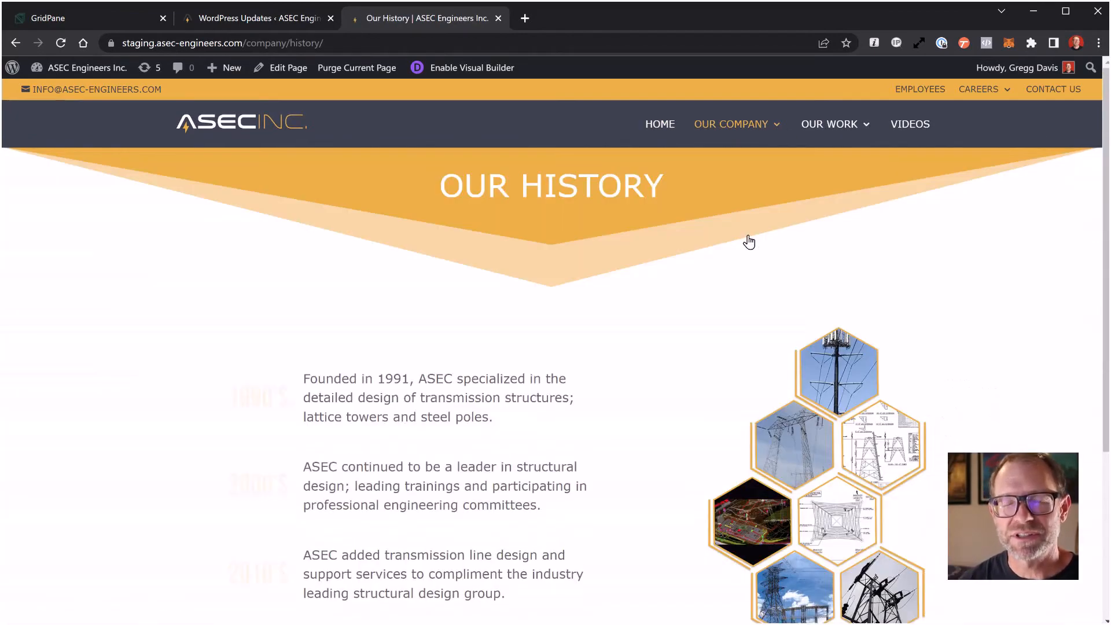
scroll(168, 429, "down", 4)
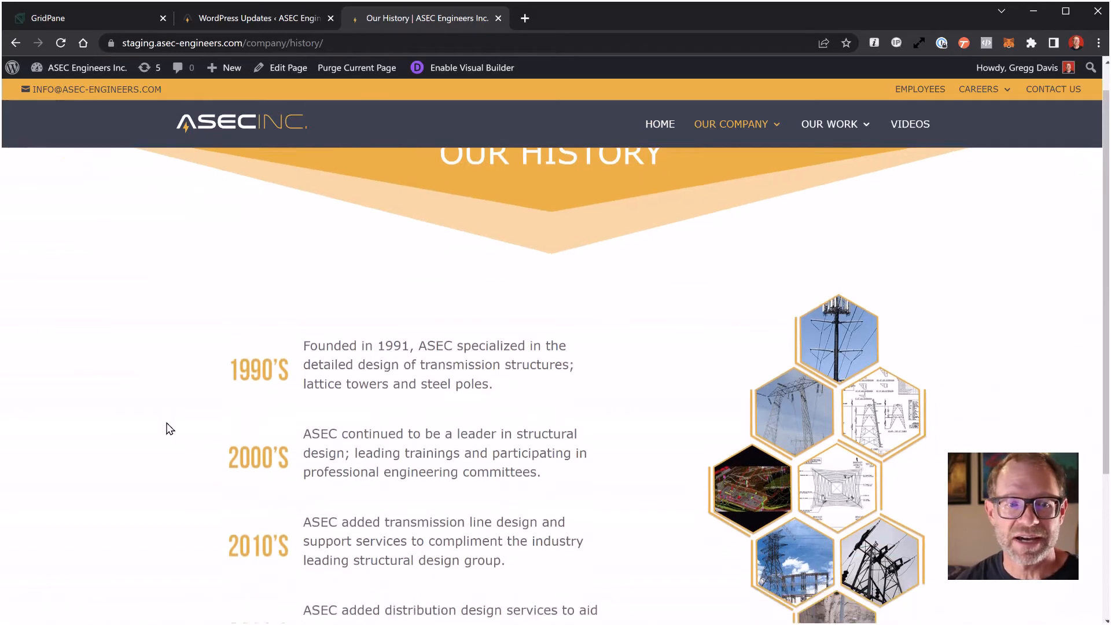
scroll(168, 424, "up", 2)
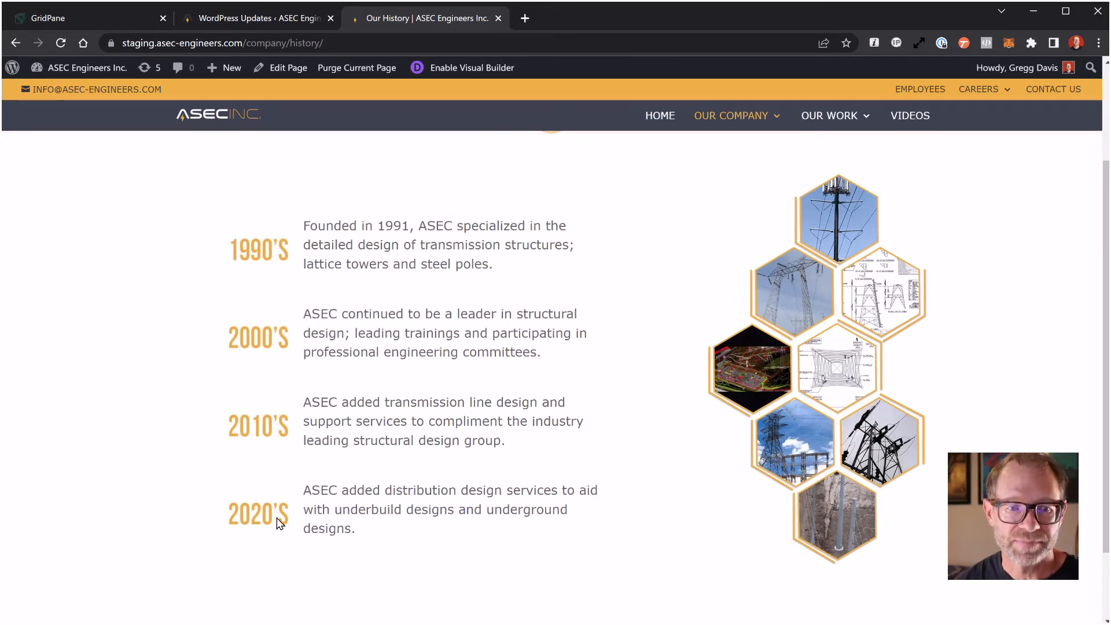
scroll(464, 381, "down", 1)
scroll(465, 379, "up", 4)
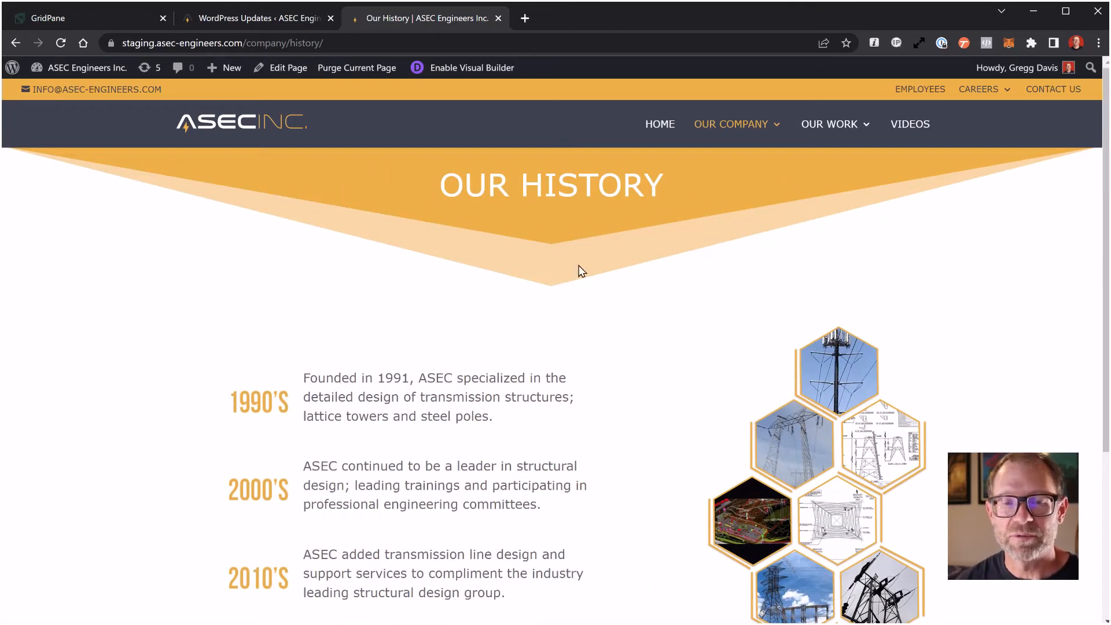
Select Smush Pro and UpdraftPlus - Backup/Restore on the WordPress Updates page and update both plugins.
left_click(280, 15)
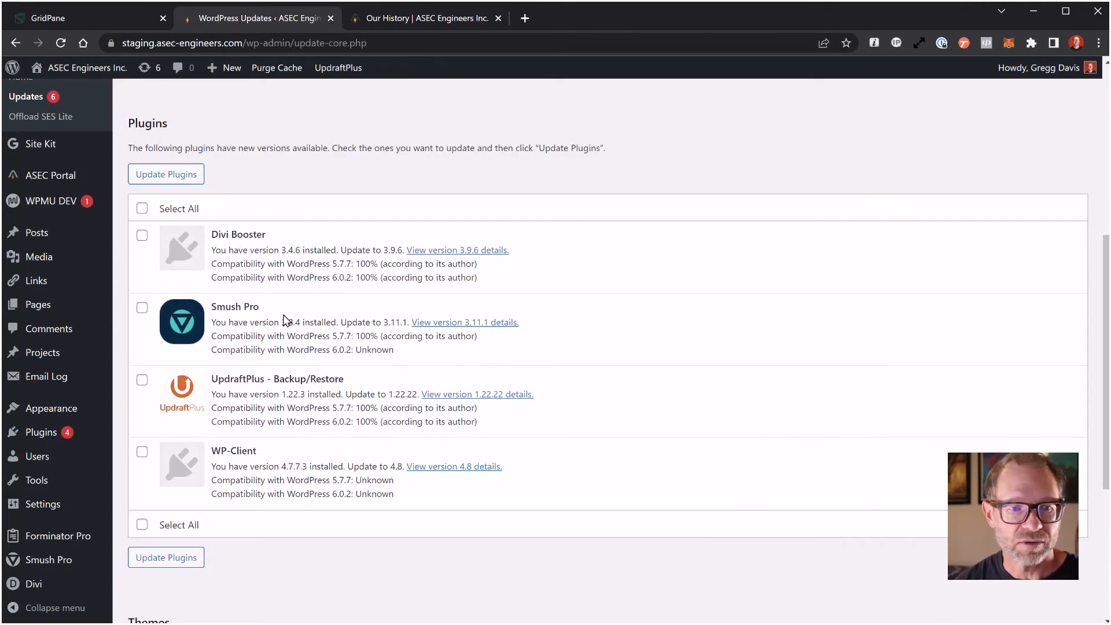
left_click(143, 312)
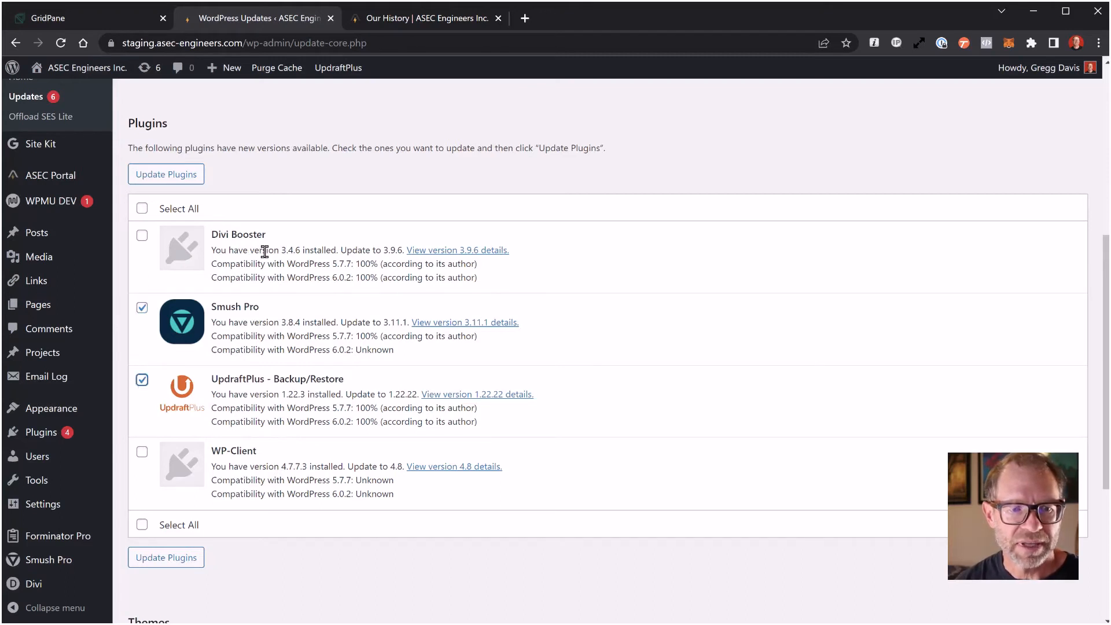
left_click(170, 559)
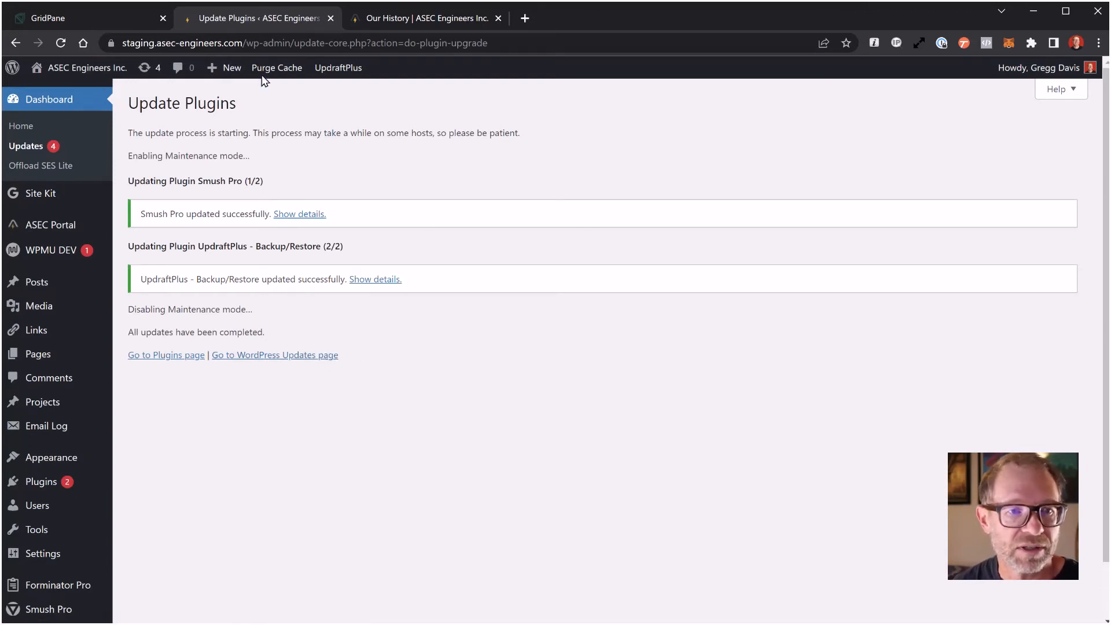
Load the staging home page again and check its display after the Smush Pro and UpdraftPlus updates.
left_click(391, 16)
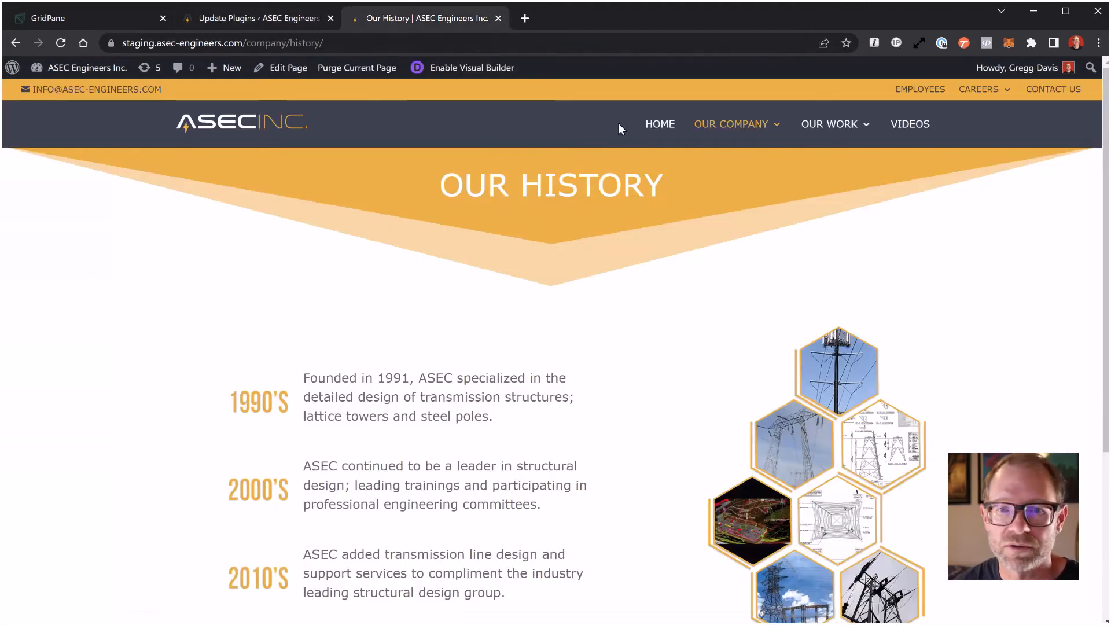
left_click(658, 129)
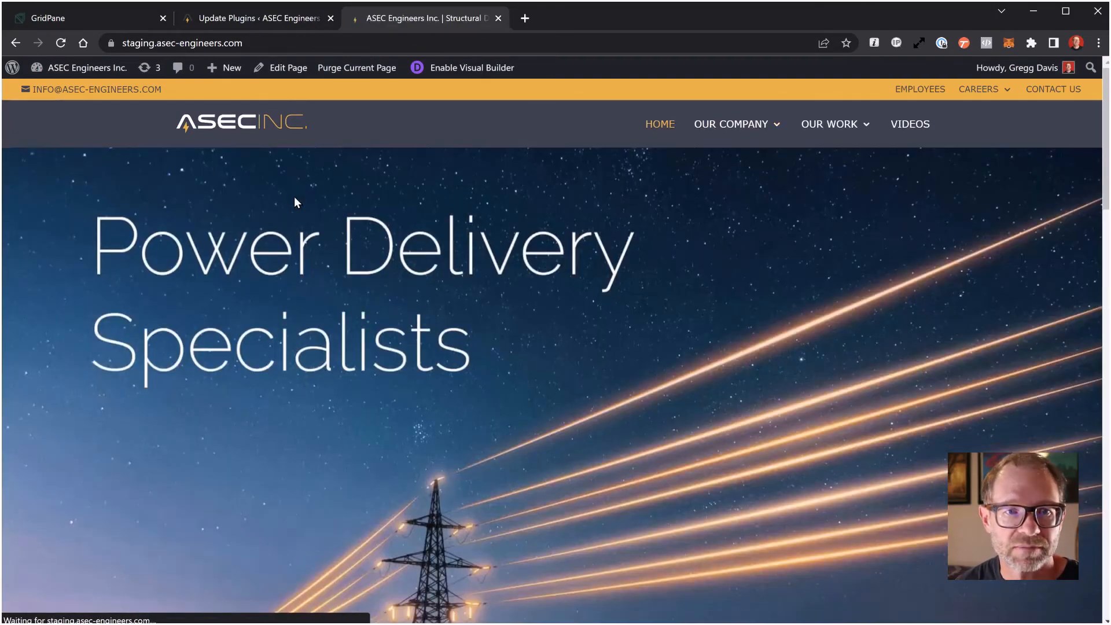
scroll(251, 234, "down", 8)
scroll(251, 233, "down", 5)
scroll(251, 234, "up", 15)
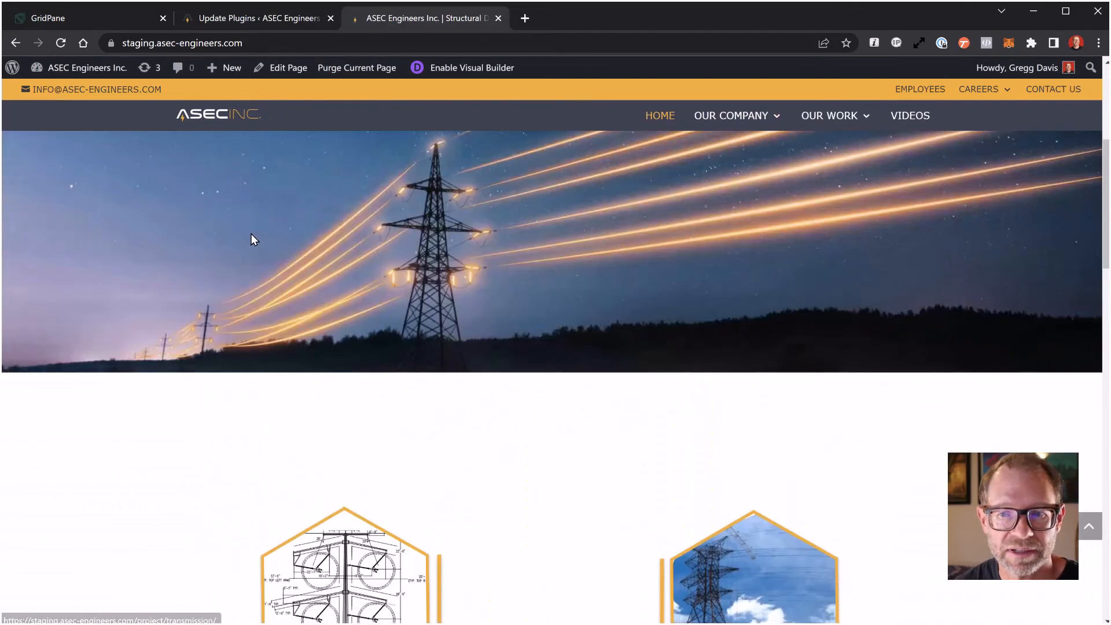
Update the Divi theme to version 4.18 from the WordPress Updates page and return to that page.
left_click(252, 22)
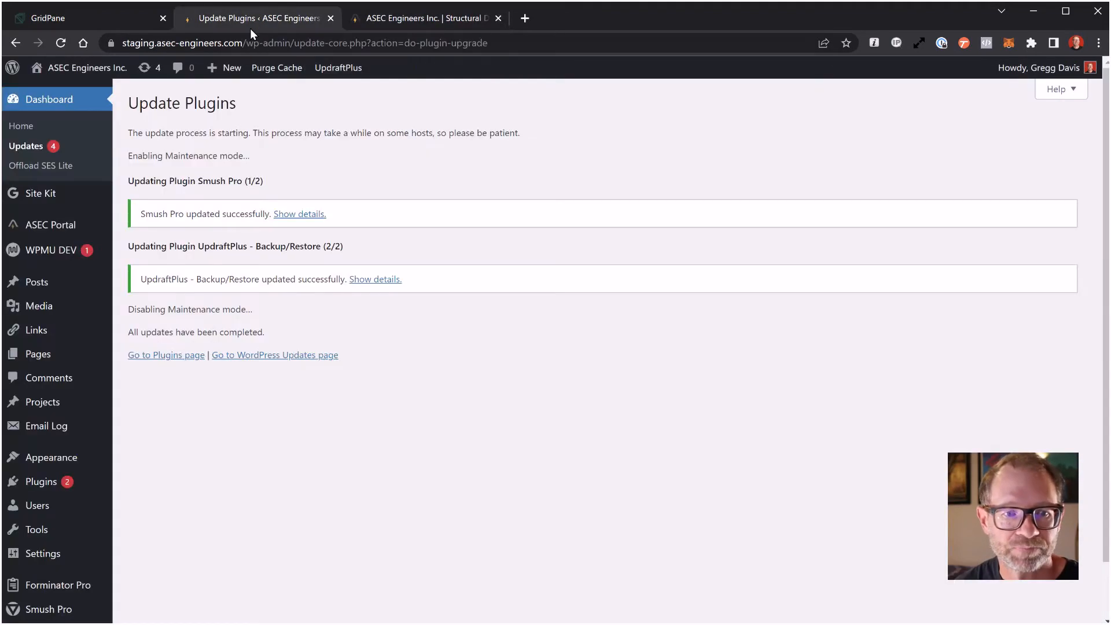
left_click(255, 355)
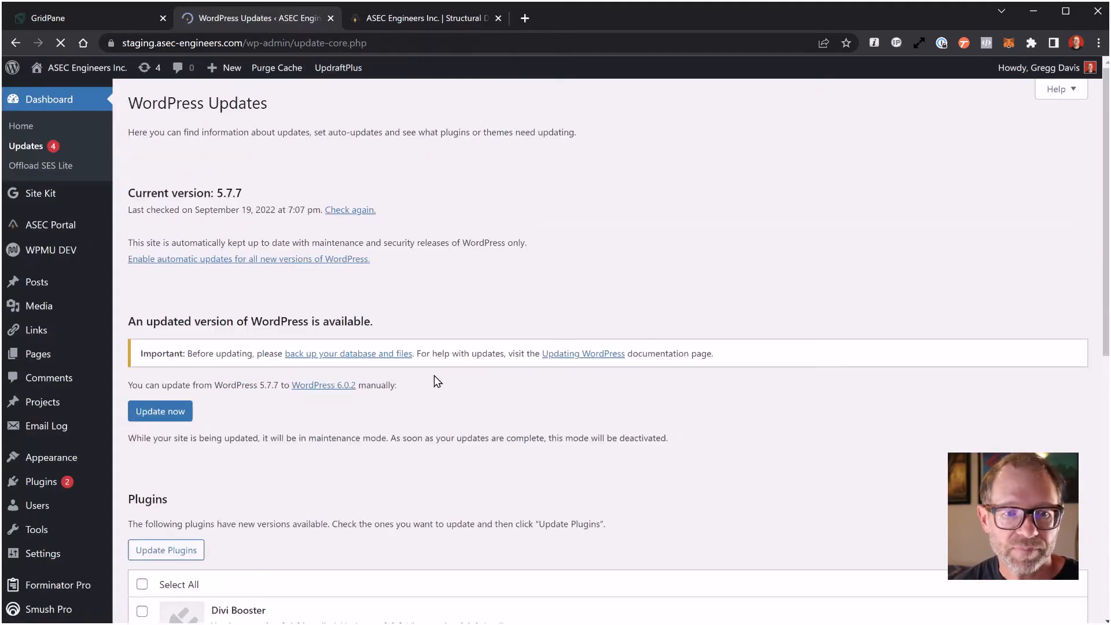
scroll(436, 380, "down", 7)
scroll(437, 381, "up", 7)
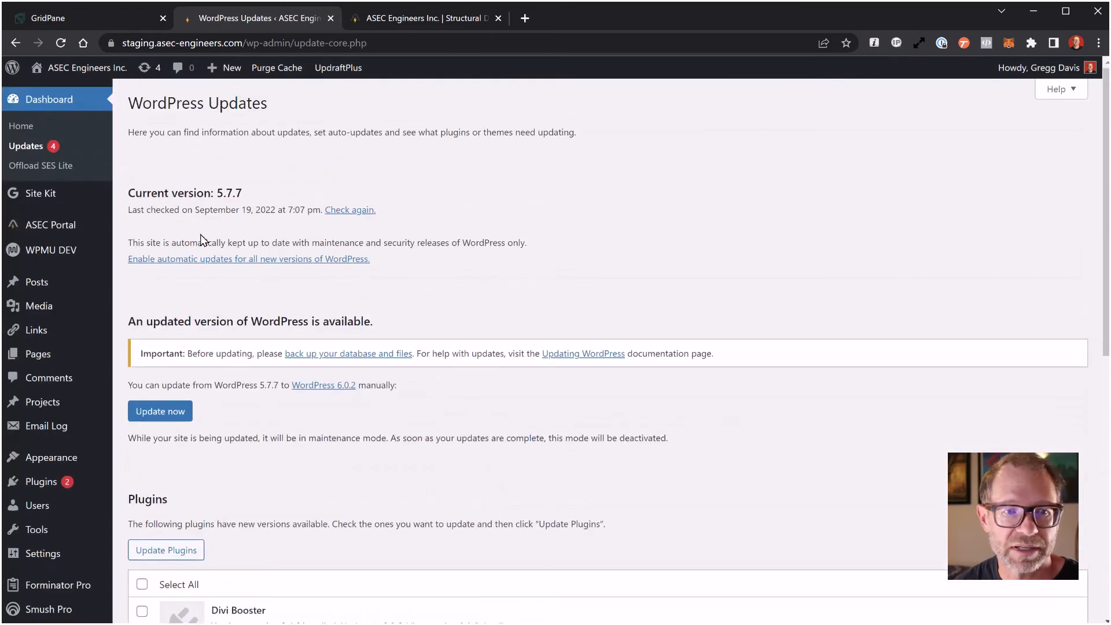
scroll(621, 238, "down", 9)
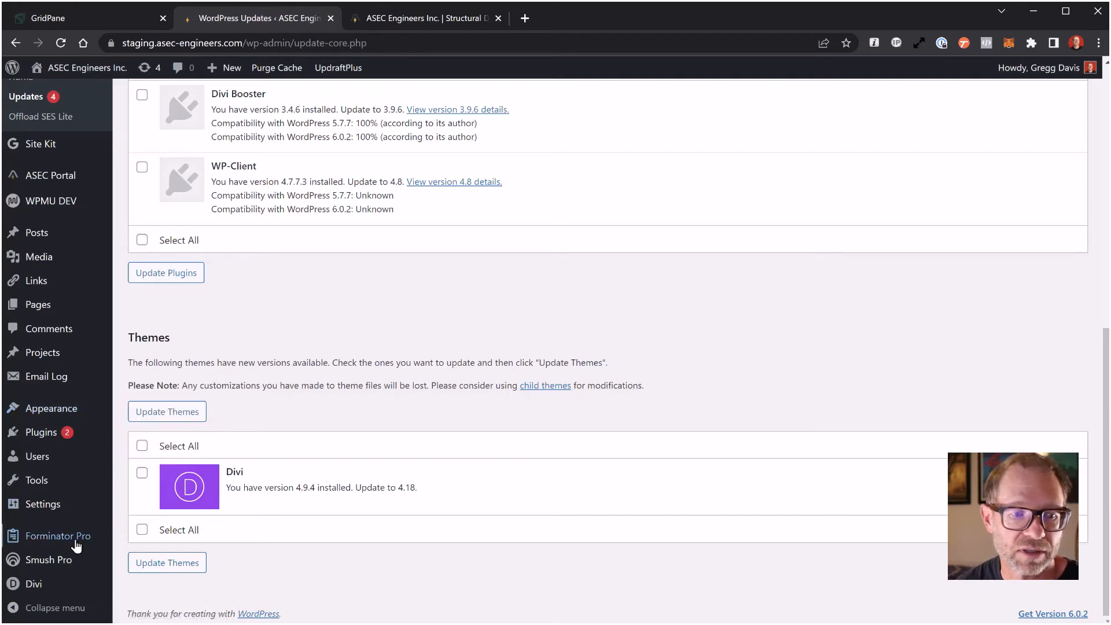
mouse_move(34, 584)
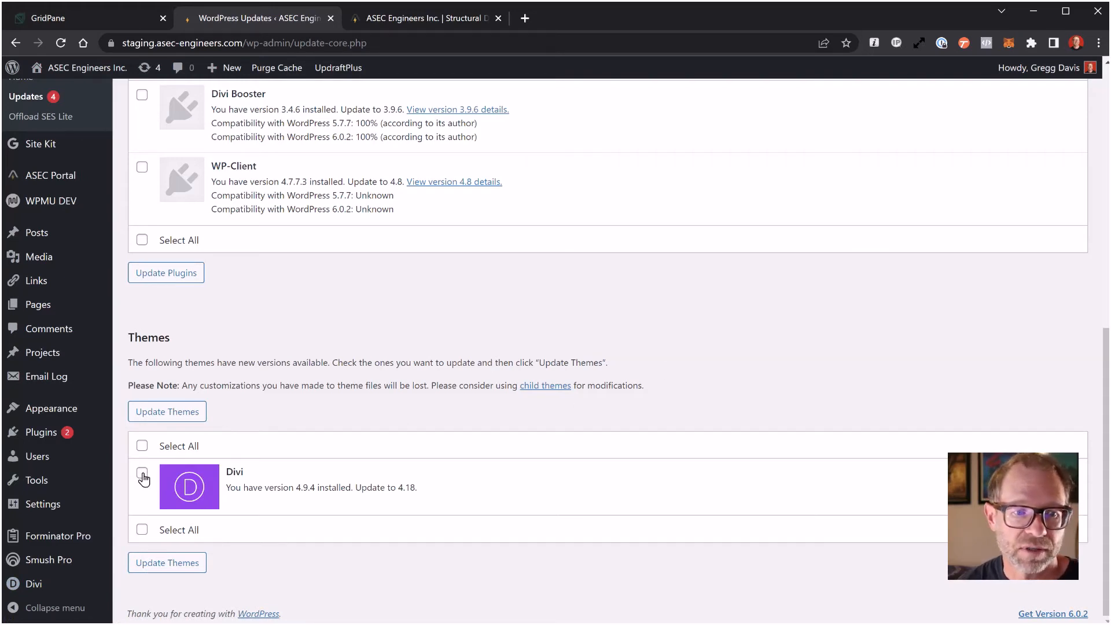
left_click(184, 414)
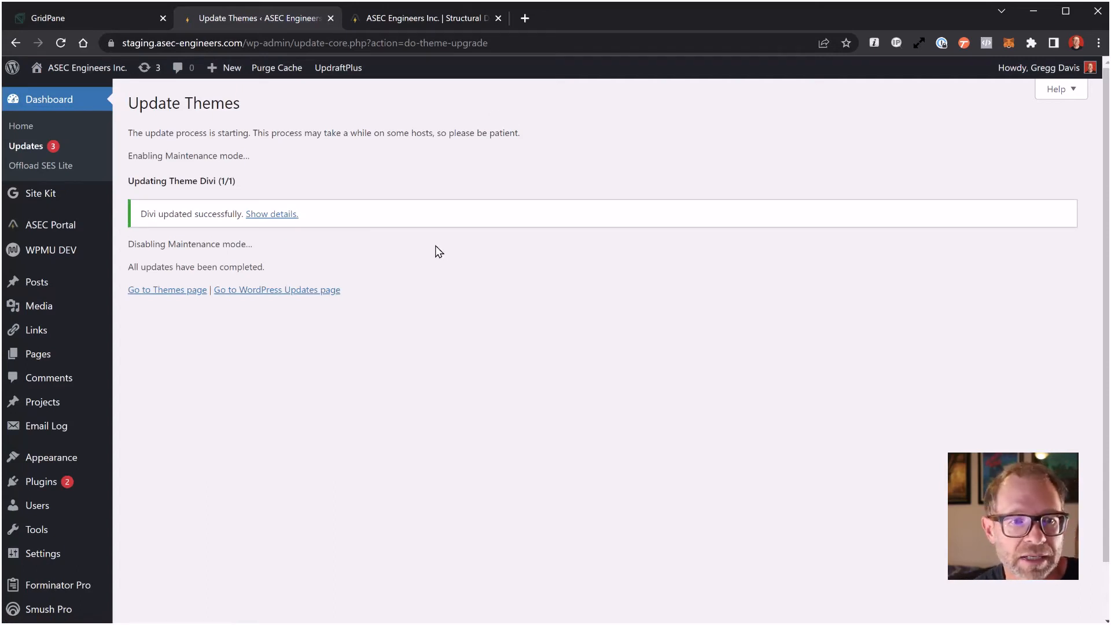
left_click(332, 291)
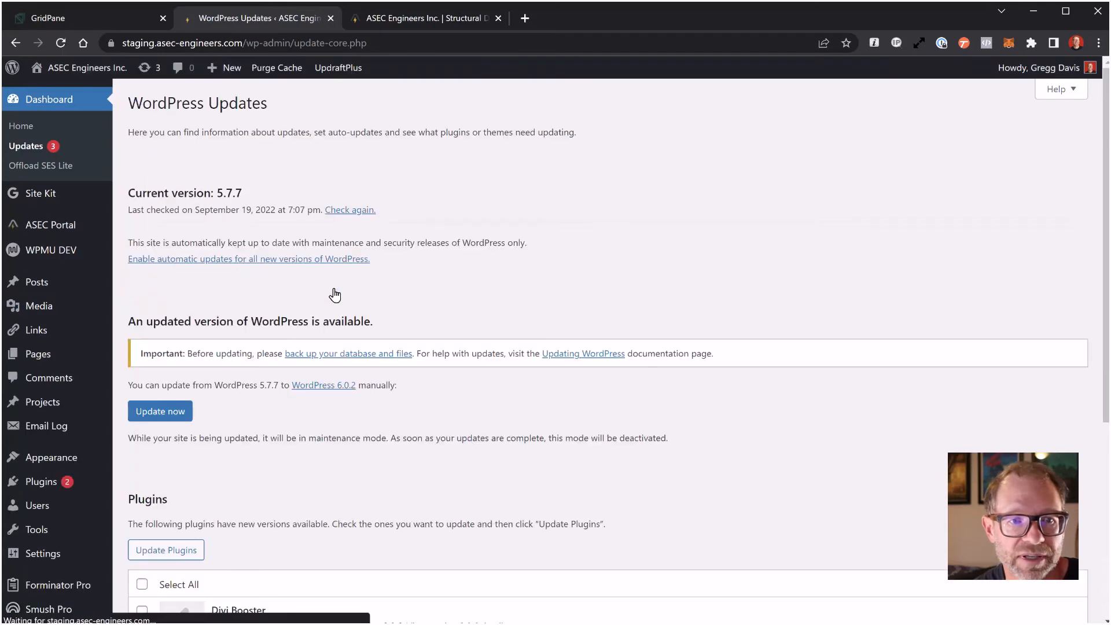
Check the staging home page's header and hexagon service sections after the Divi theme update.
left_click(467, 18)
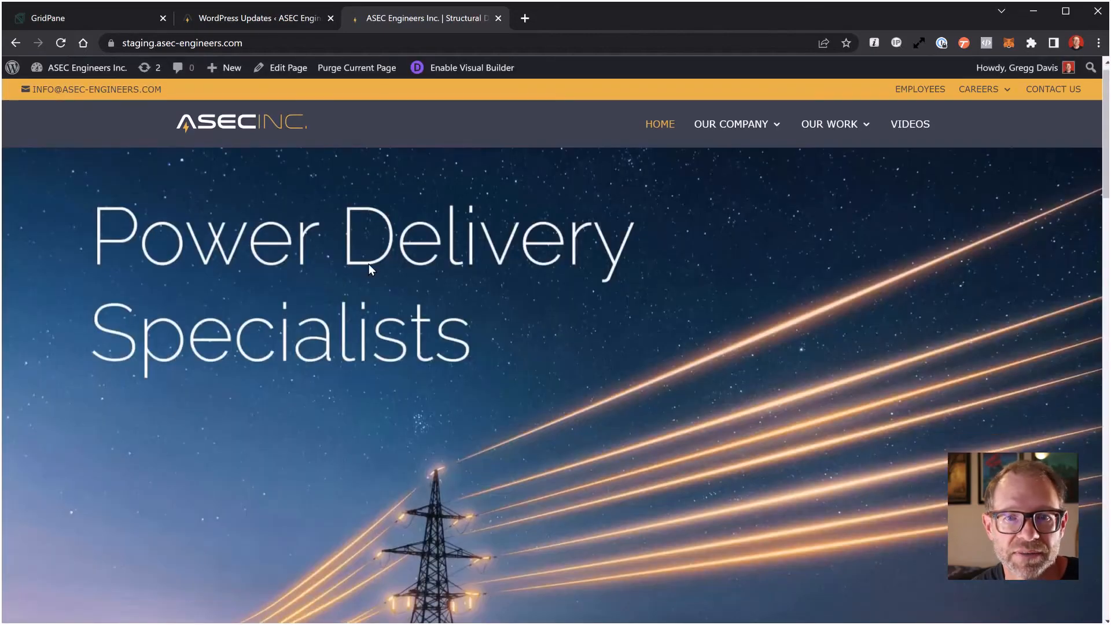
scroll(369, 264, "down", 2)
scroll(369, 264, "down", 18)
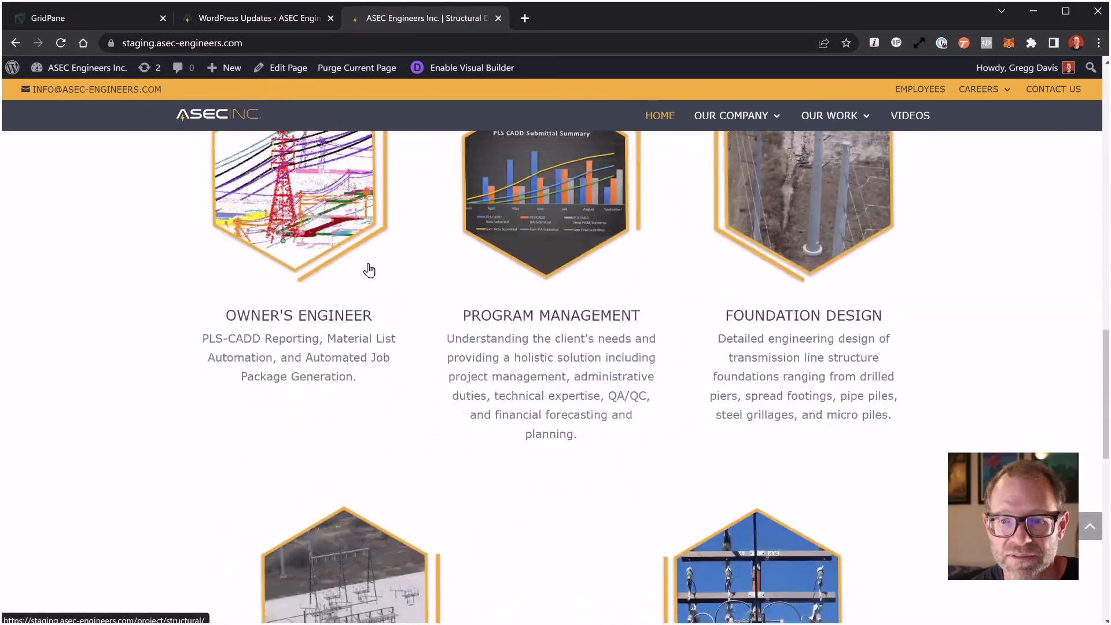
scroll(369, 266, "up", 20)
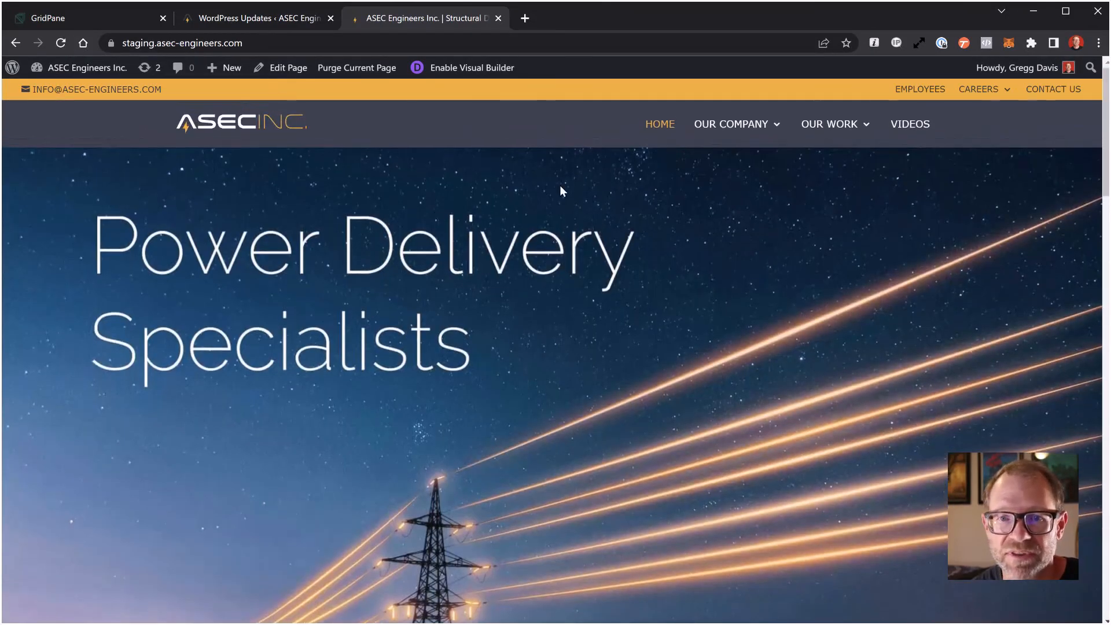
scroll(592, 173, "down", 10)
scroll(593, 173, "up", 7)
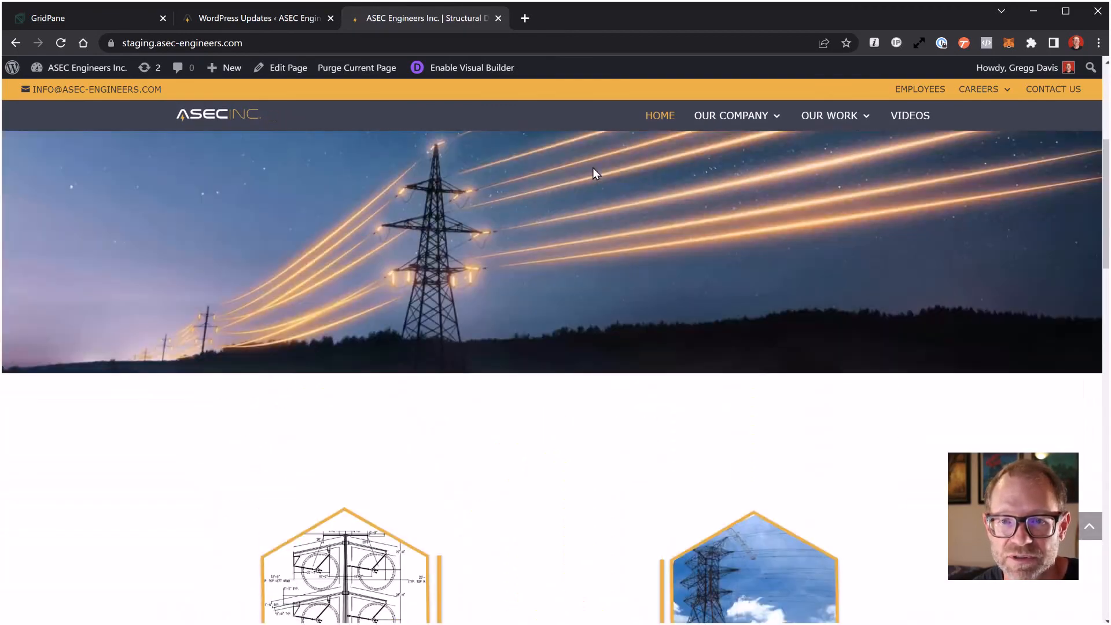
Open the Our History page under Our Company and inspect its timeline text and hexagon images.
mouse_move(770, 118)
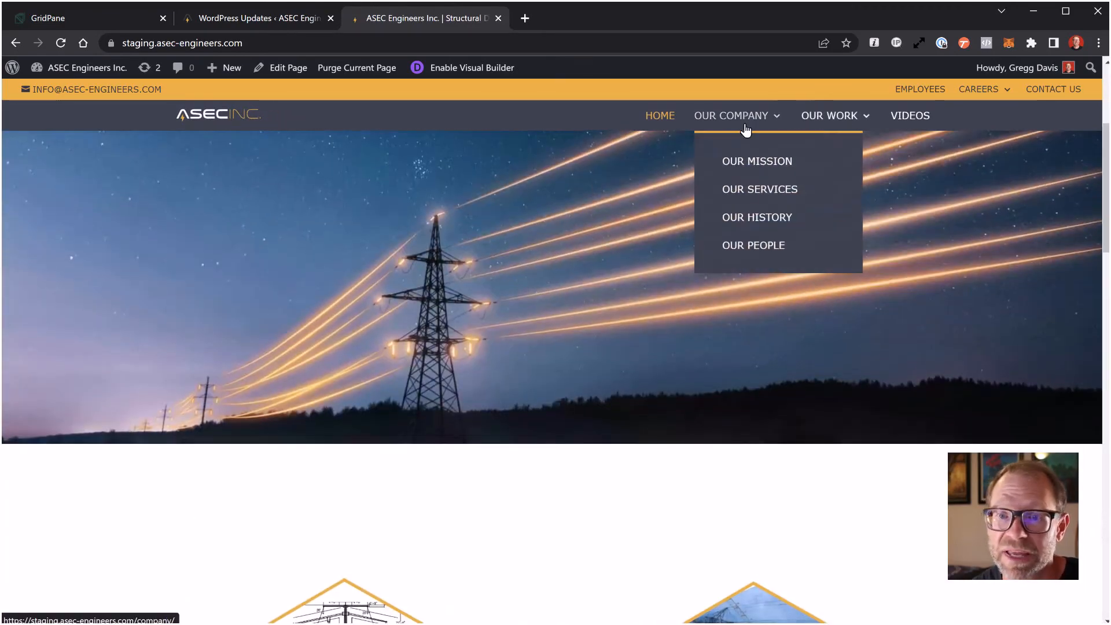
left_click(753, 219)
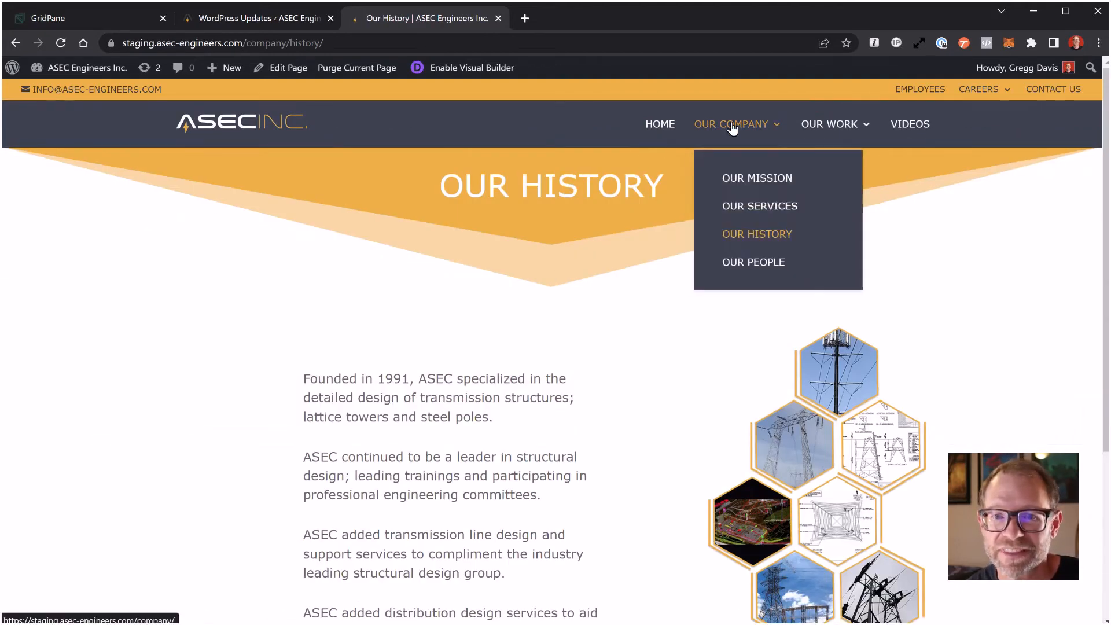
scroll(348, 339, "down", 3)
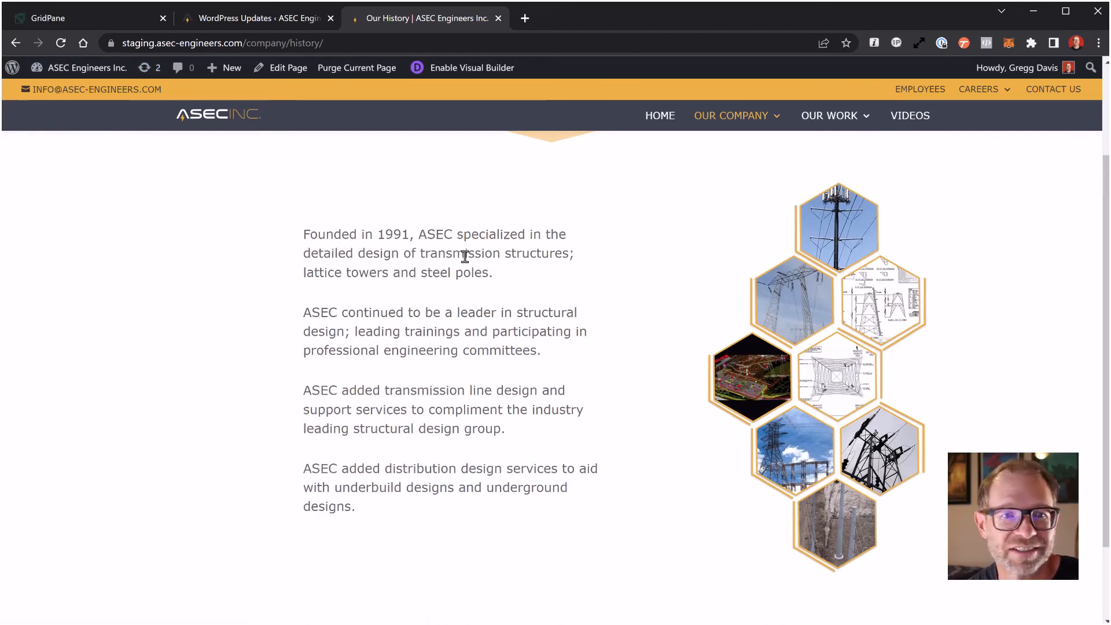
scroll(465, 256, "up", 3)
Select Divi Booster on the WordPress Updates page and update the plugin.
left_click(266, 20)
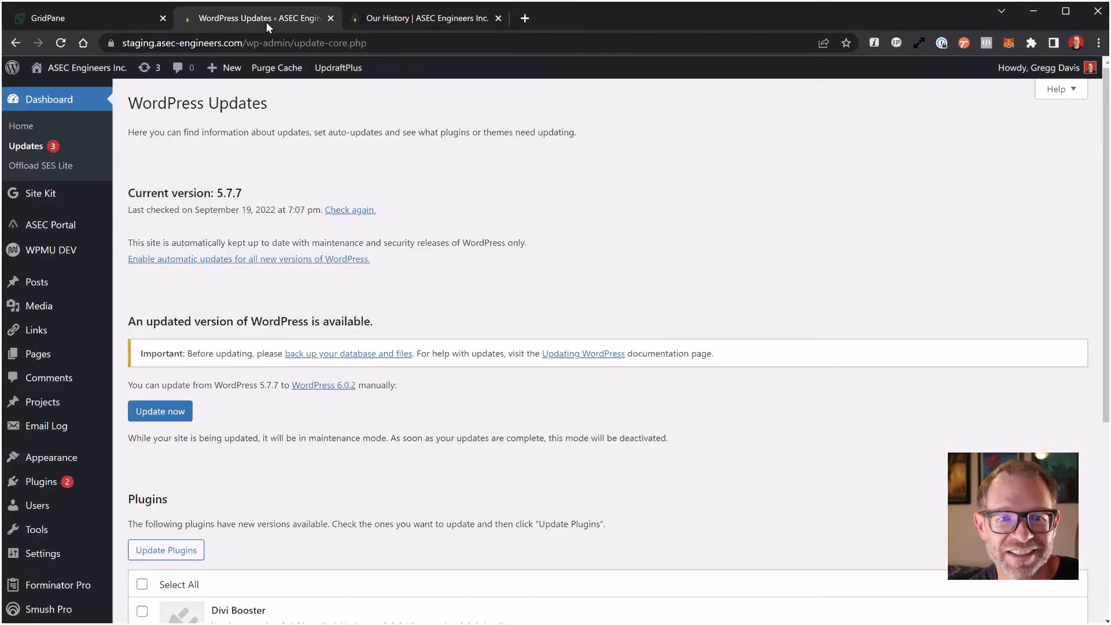
scroll(365, 277, "down", 3)
right_click(382, 270)
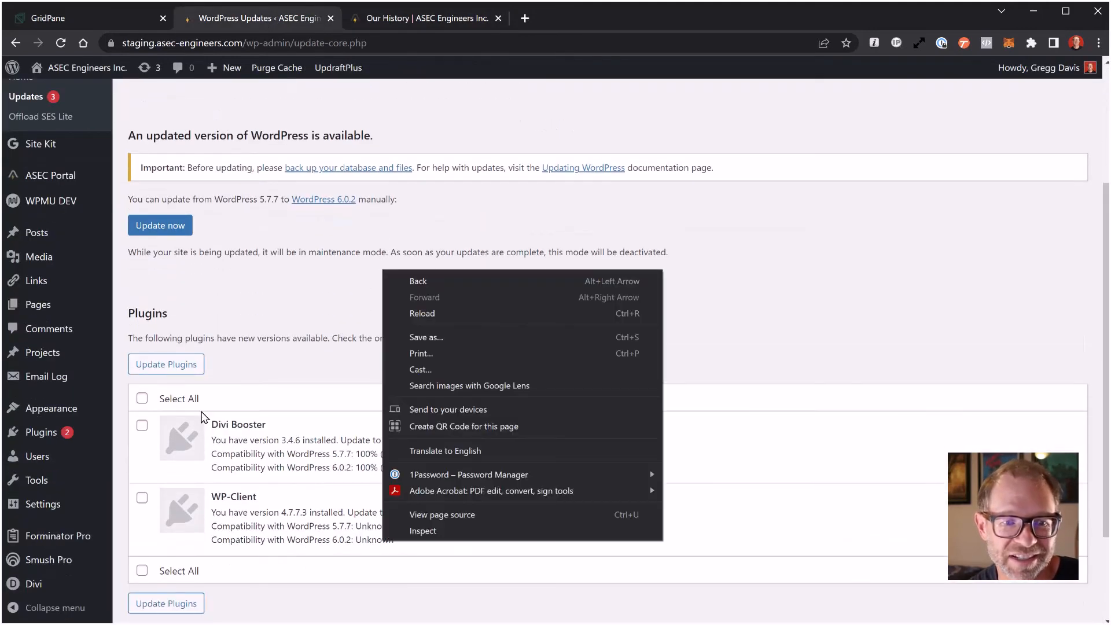
left_click(143, 426)
left_click(142, 426)
left_click(188, 367)
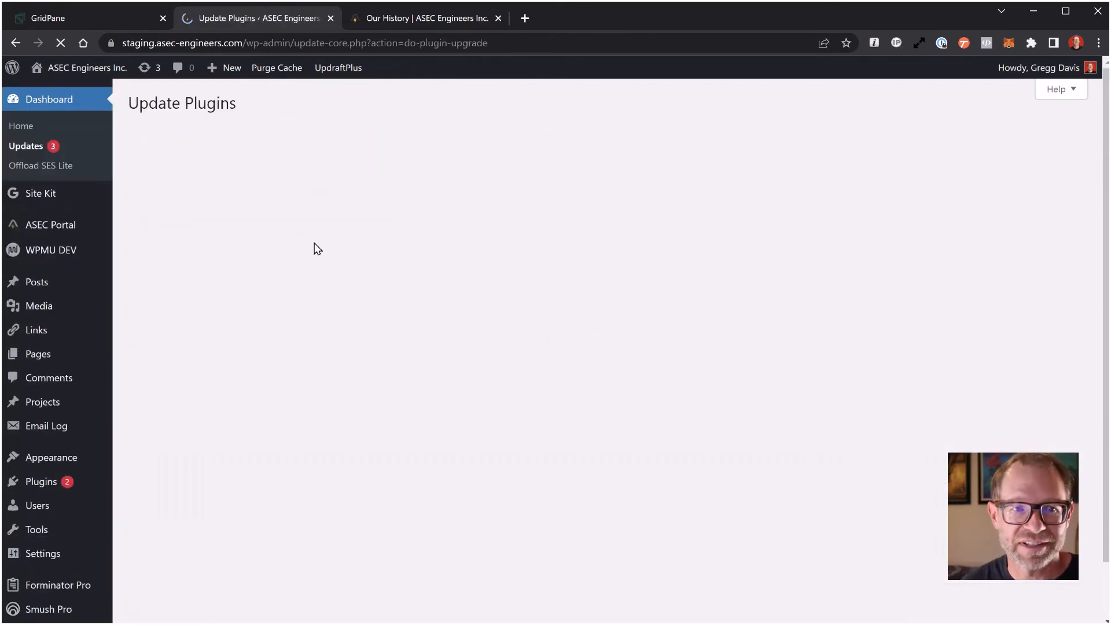
Recheck the decade labels and layout of the Our History page after the Divi Booster update.
left_click(425, 16)
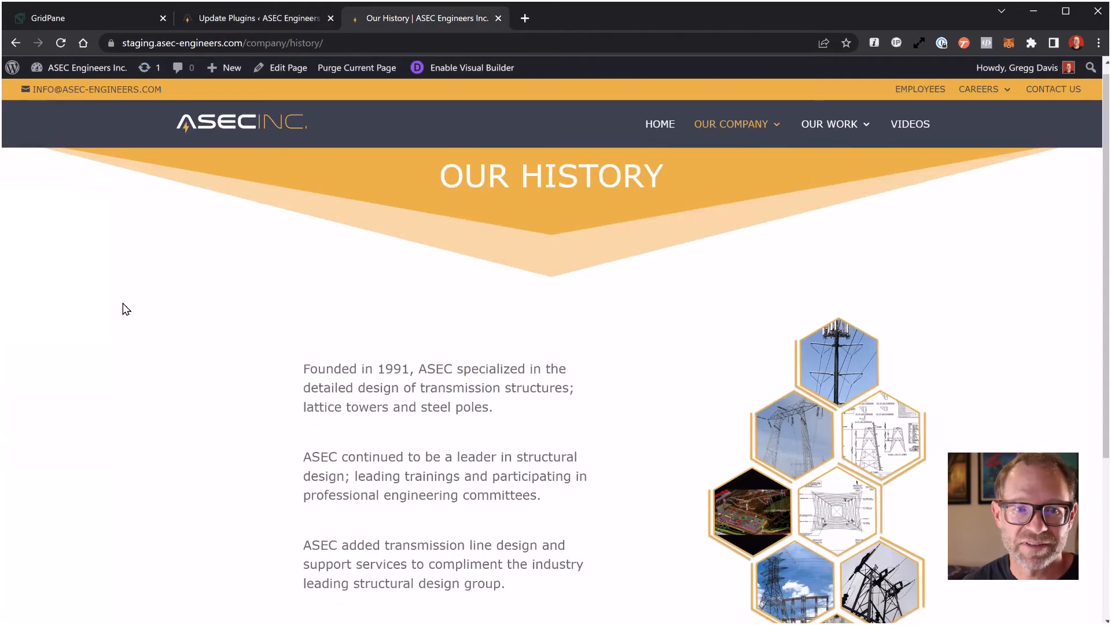
scroll(164, 391, "down", 5)
scroll(164, 392, "up", 5)
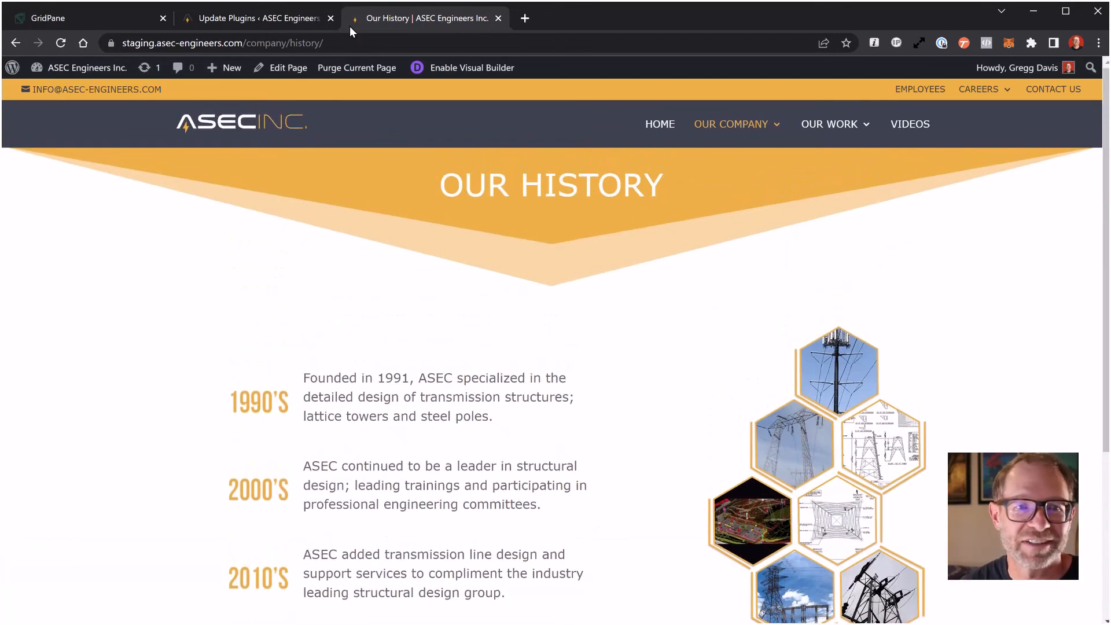
Go to the Plugins page and review the installed plugins, including the Divi Booster and ASEC Portal entries.
left_click(259, 20)
left_click(196, 292)
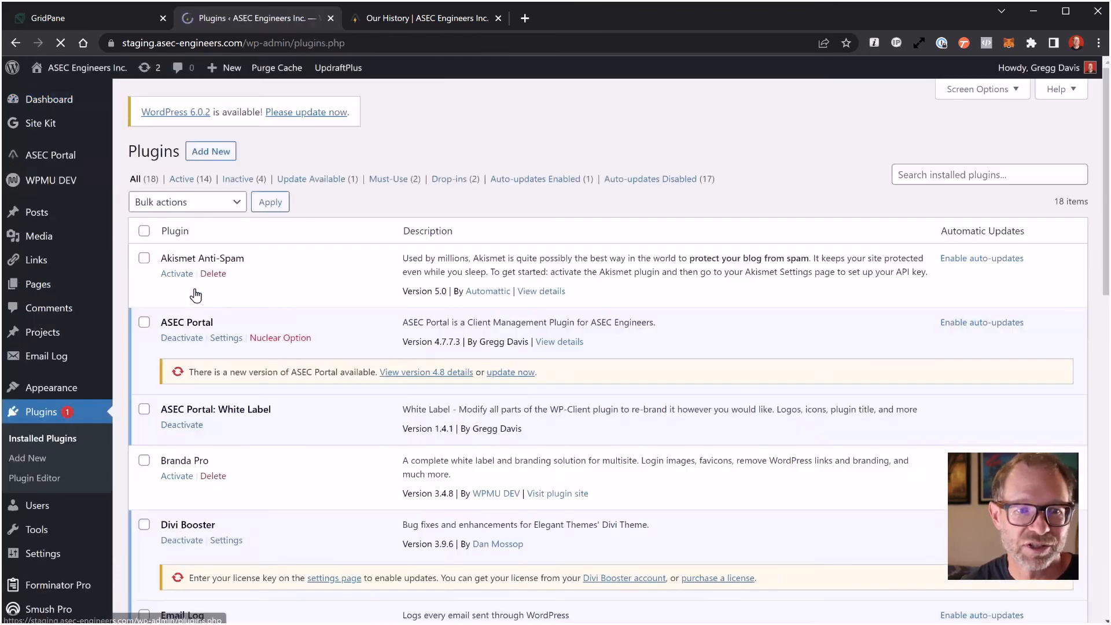
scroll(305, 365, "down", 3)
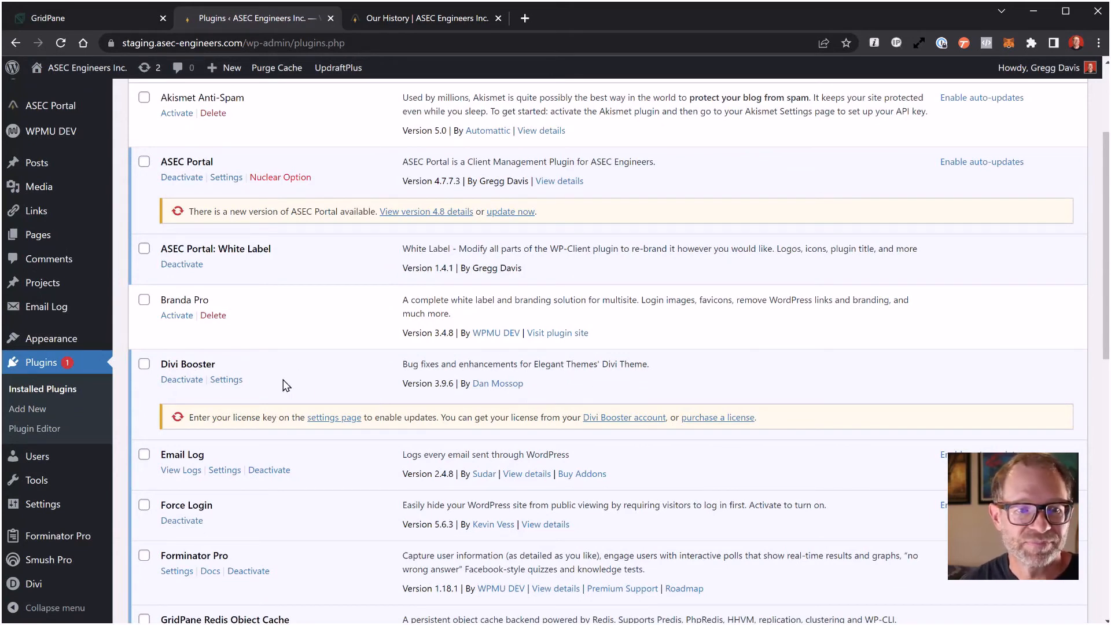
scroll(295, 324, "down", 1)
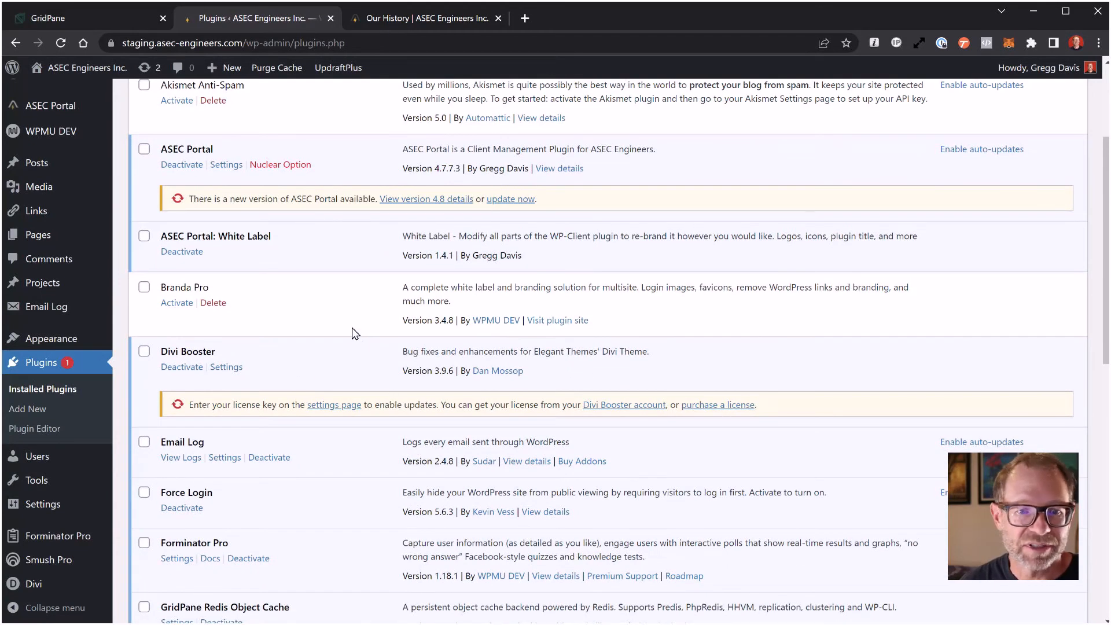
scroll(352, 328, "up", 3)
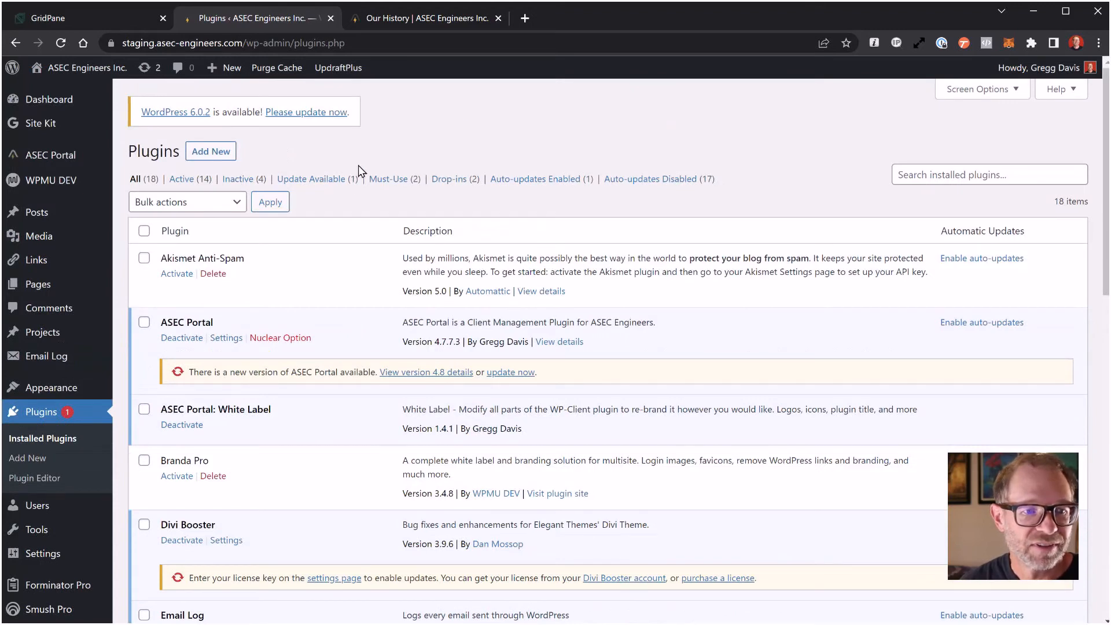
Open the site's Videos page, check that its embedded videos load, and return to the home page.
left_click(436, 18)
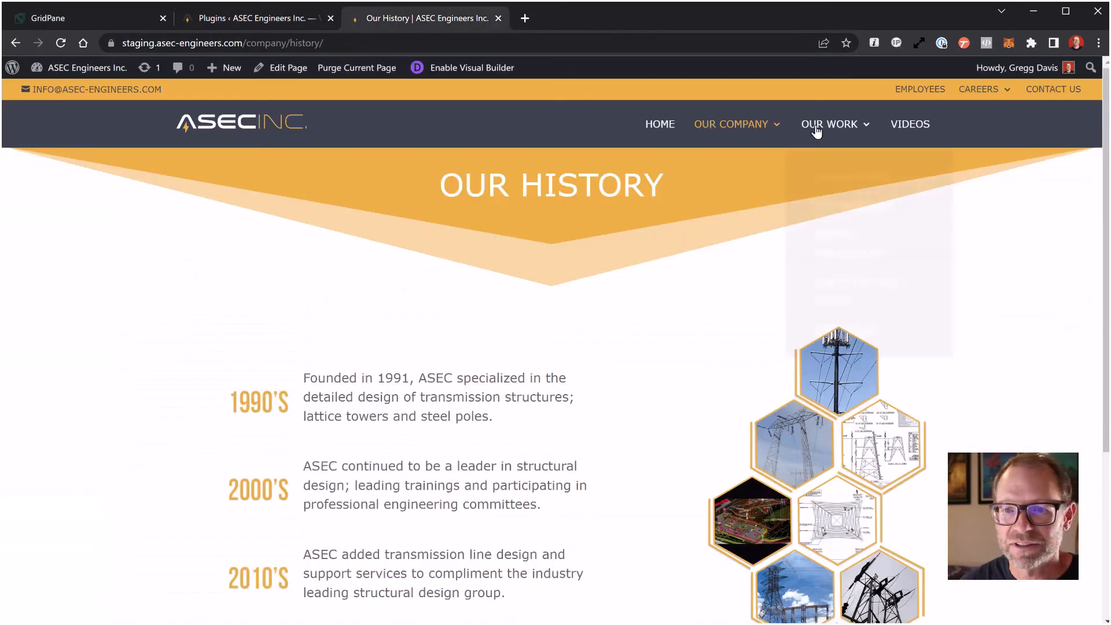
left_click(902, 127)
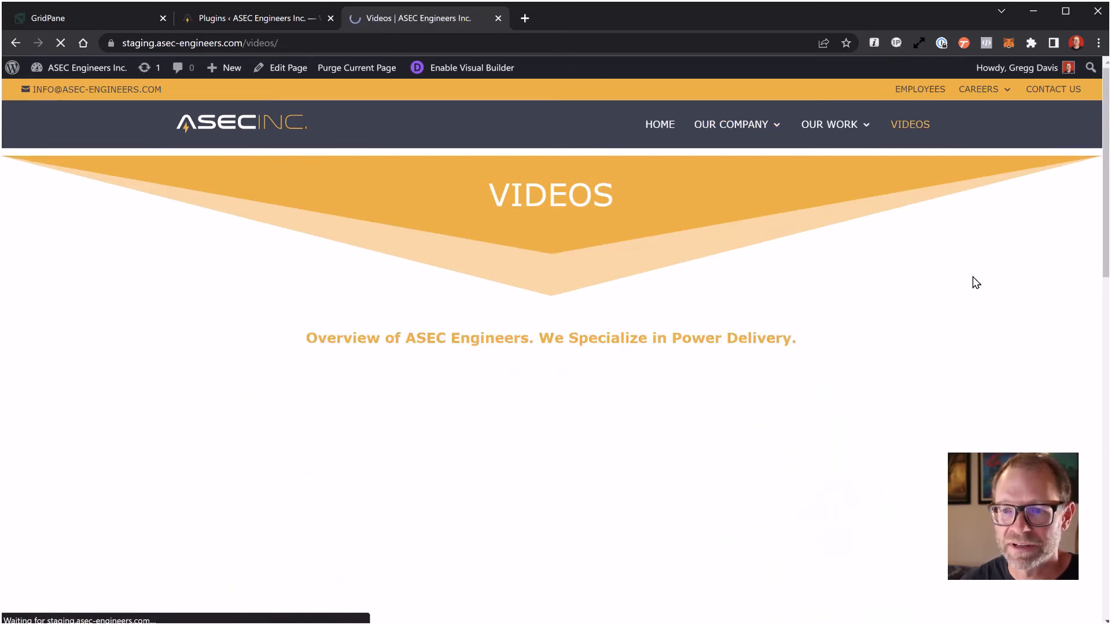
scroll(977, 286, "down", 5)
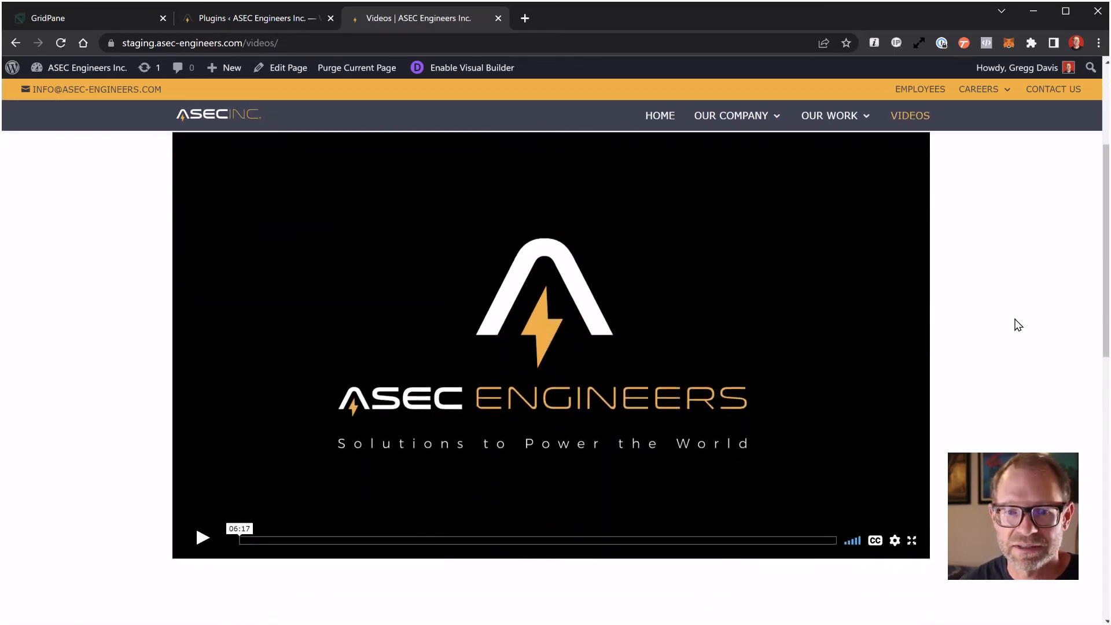
scroll(1019, 326, "down", 6)
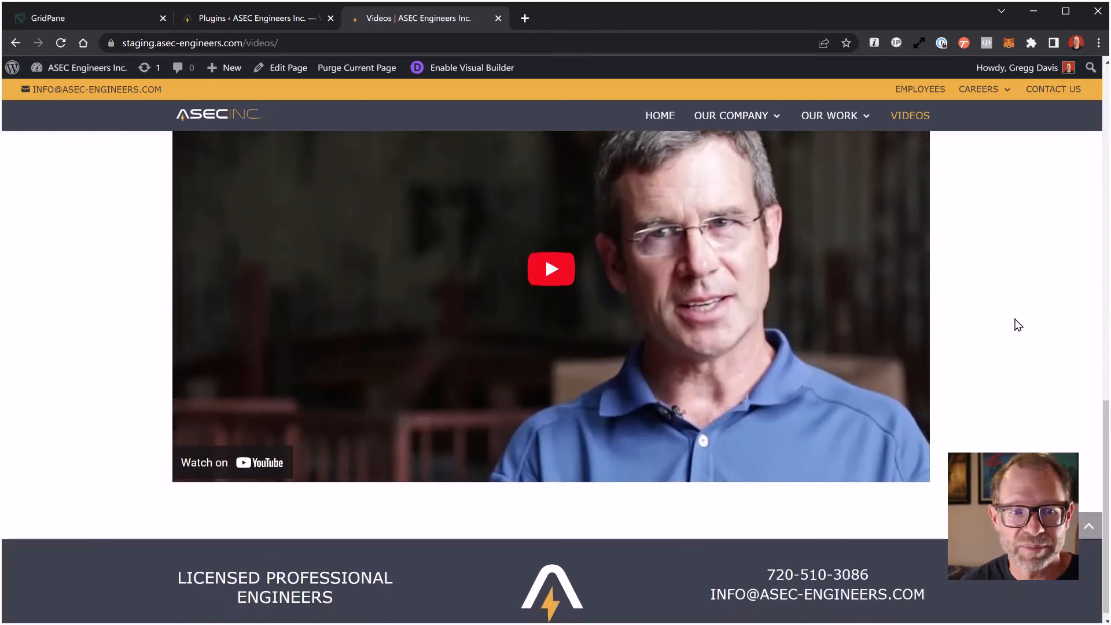
scroll(1019, 325, "up", 12)
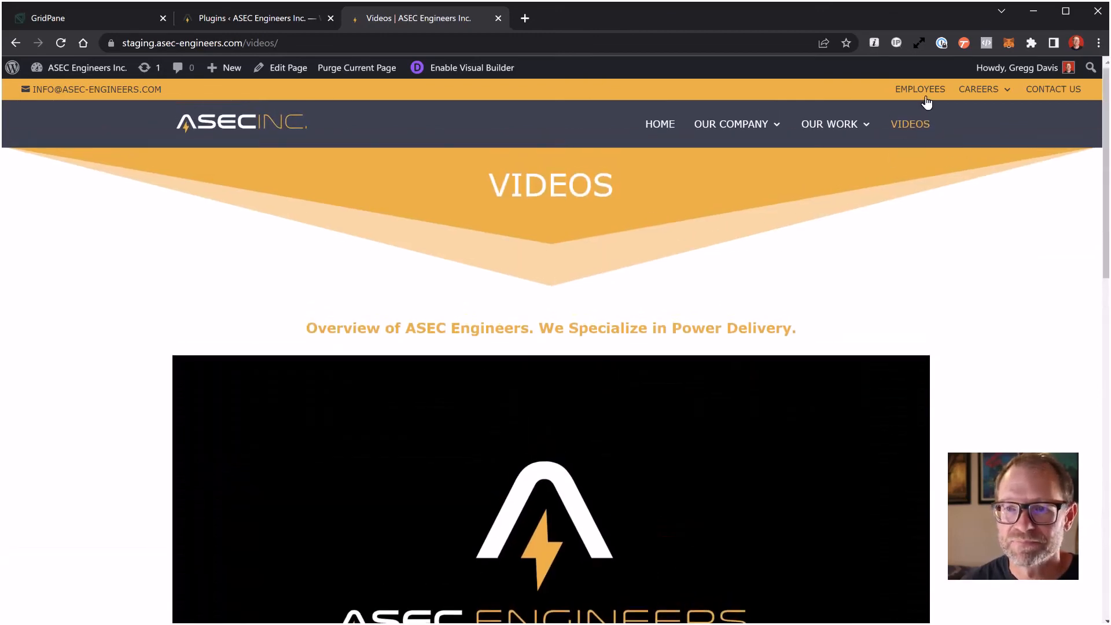
left_click(668, 129)
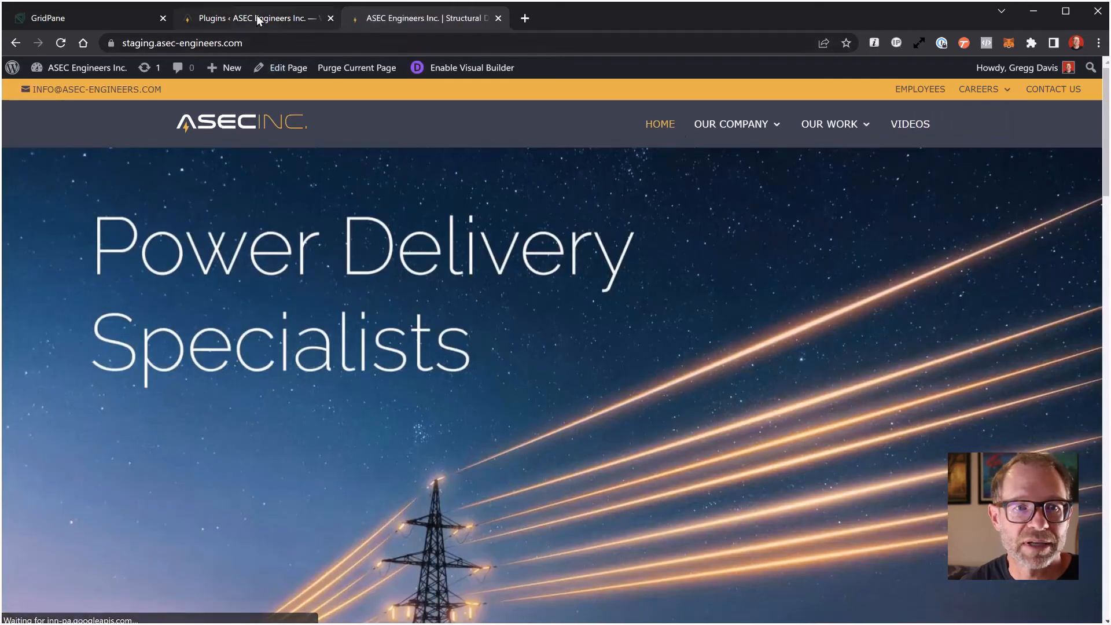
Select WP-Client on the WordPress Updates page and update it to version 4.8.
left_click(258, 19)
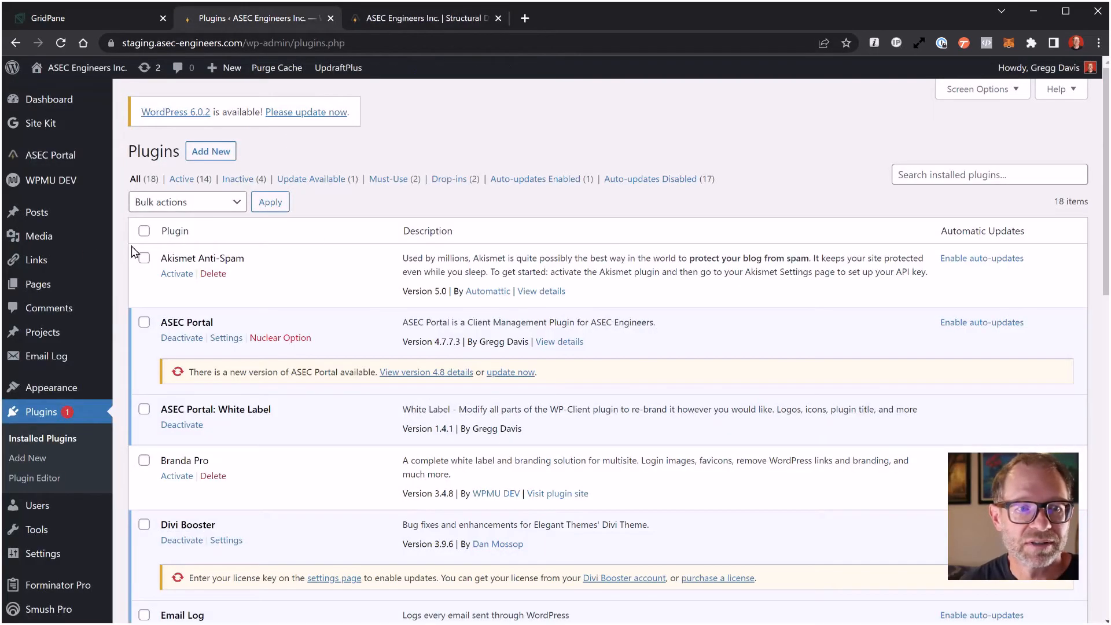
left_click(139, 74)
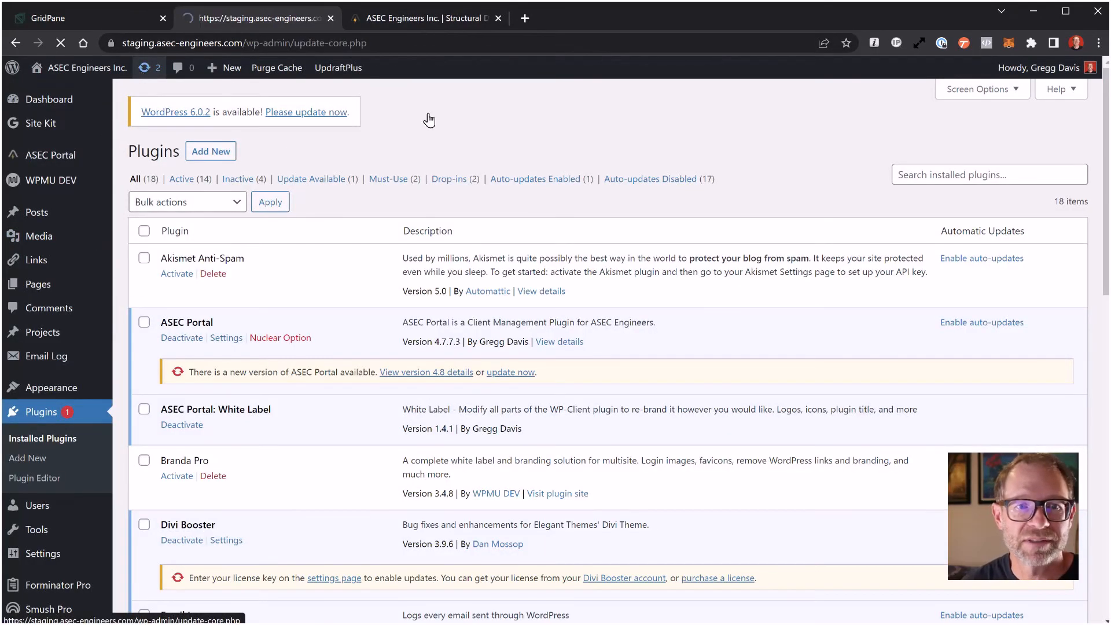
scroll(427, 503, "down", 6)
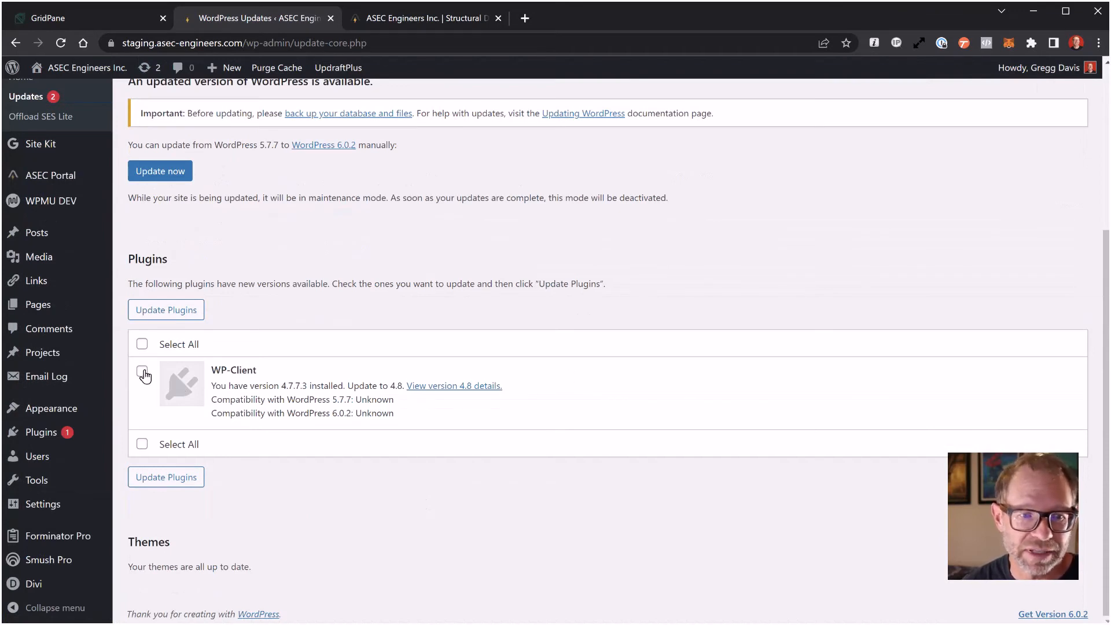
left_click(161, 311)
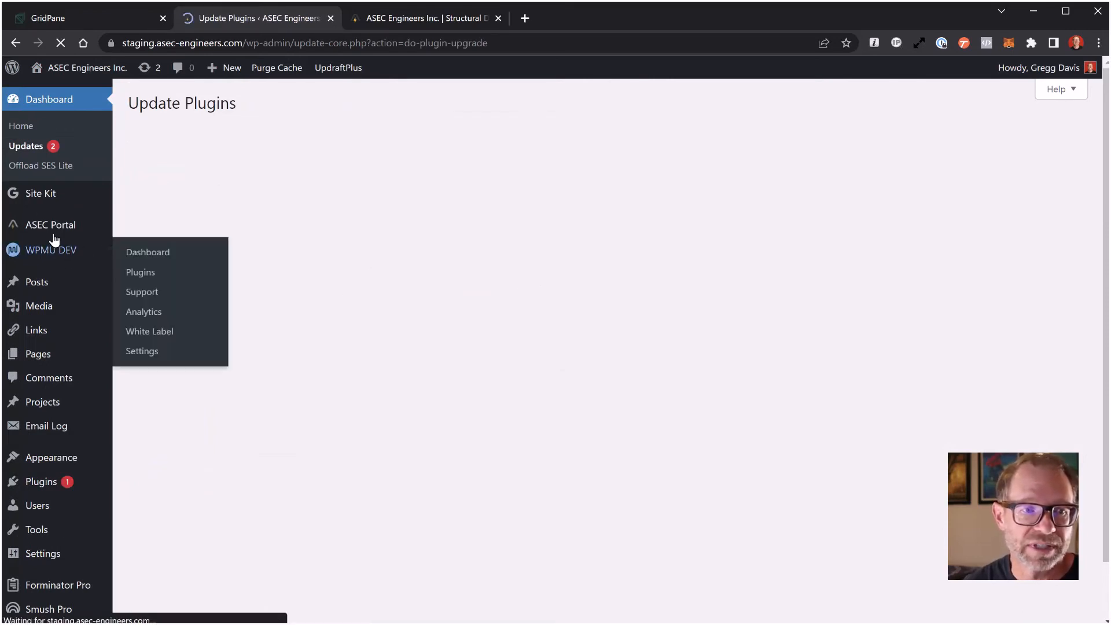
mouse_move(47, 233)
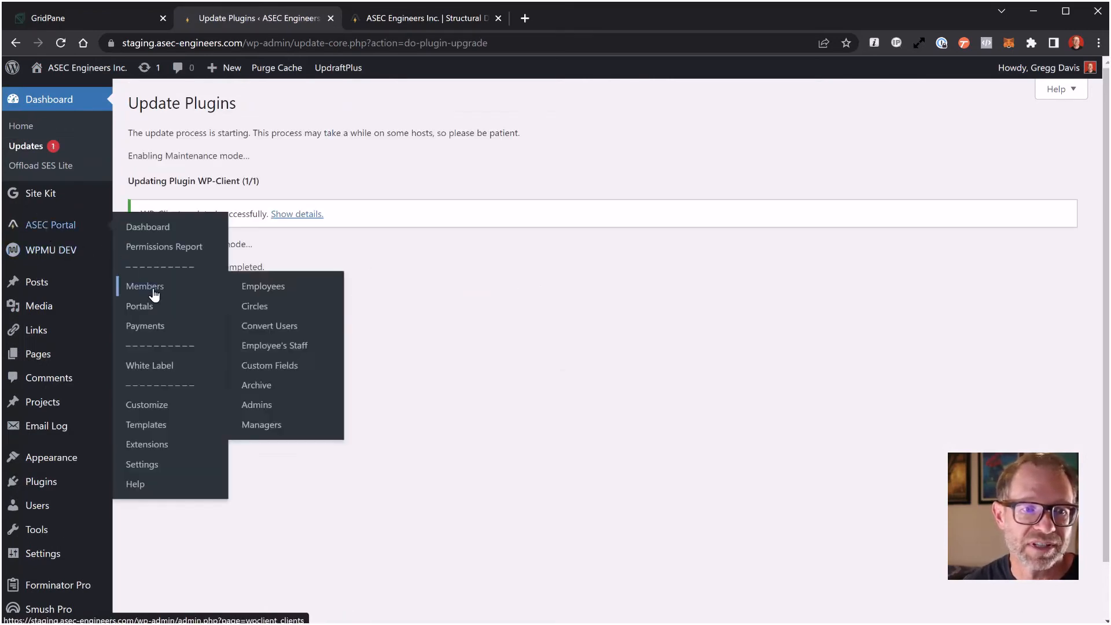
mouse_move(156, 296)
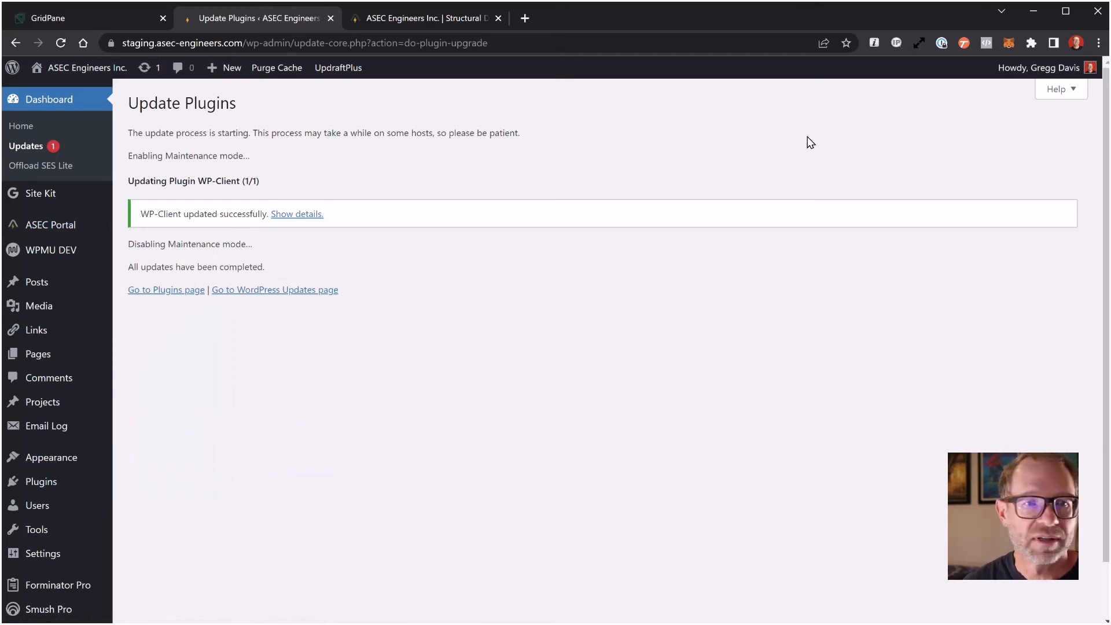
Look at the site's admin dashboard and the plugin update page, and go back to the staging home page.
left_click(437, 18)
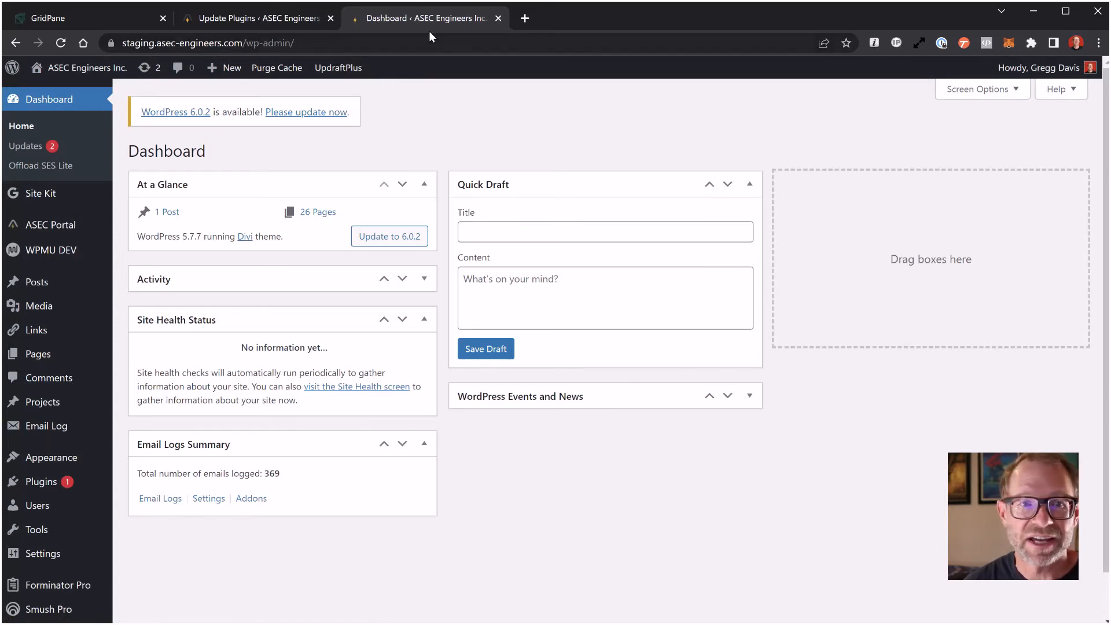
left_click(280, 19)
mouse_move(72, 229)
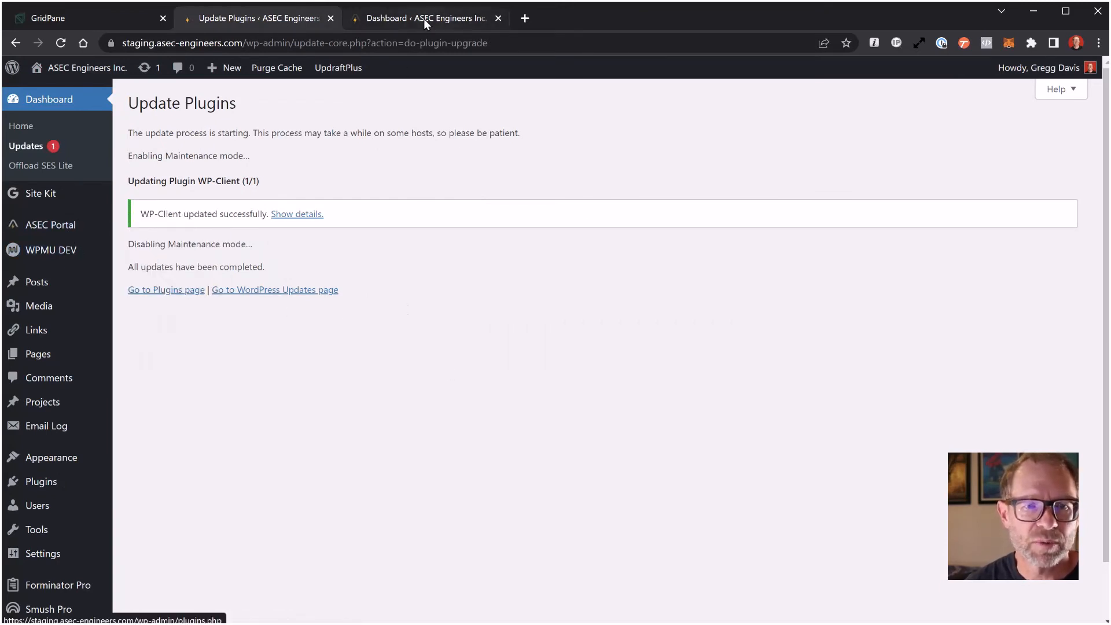
left_click(399, 18)
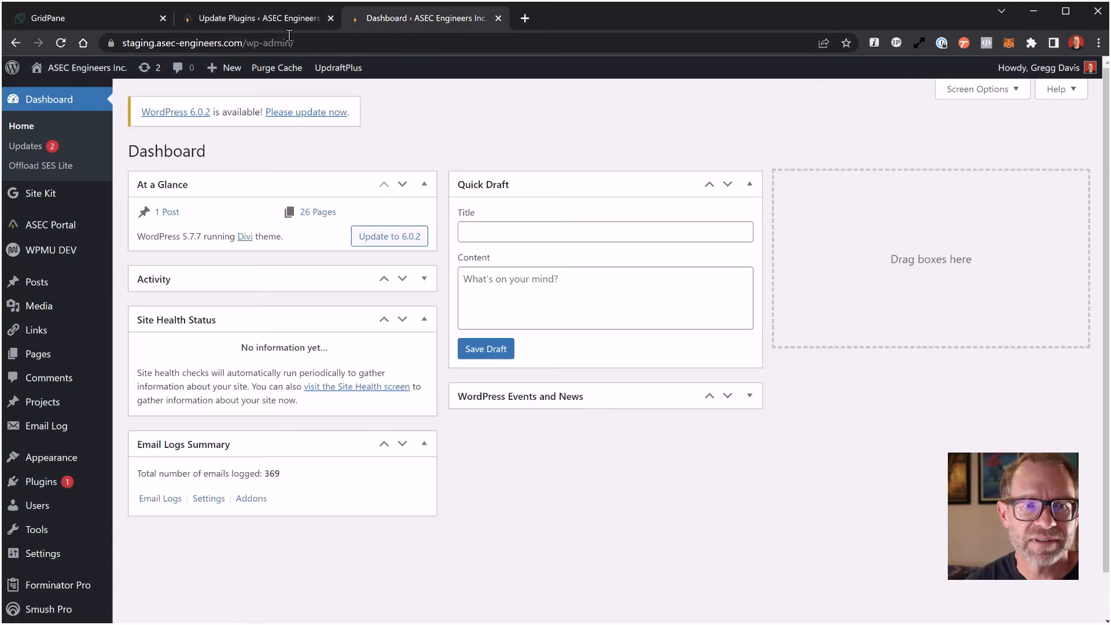
left_click(25, 44)
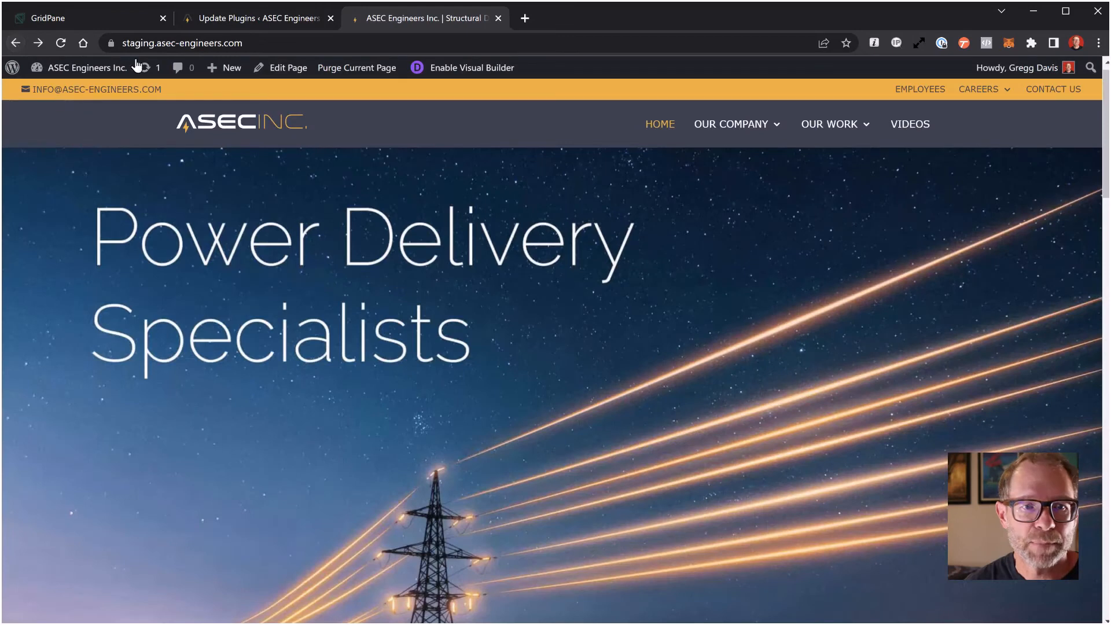
Copy the staging site's address and open it in an incognito window to check it as a logged-out visitor.
left_click(162, 48)
key("ctrl+c")
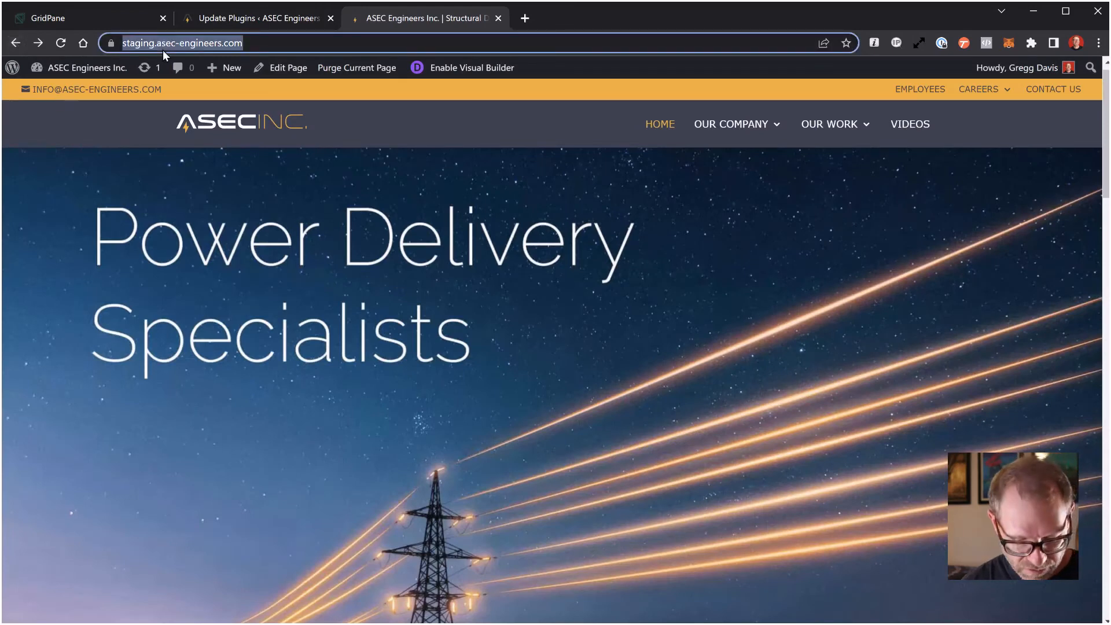
left_click(1099, 43)
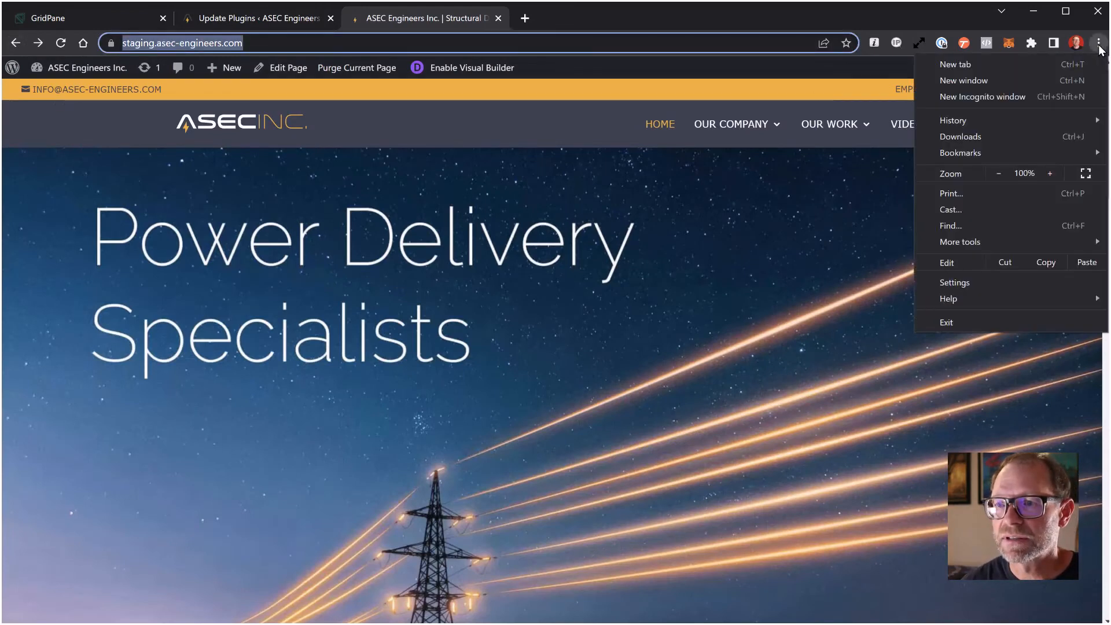
left_click(1008, 99)
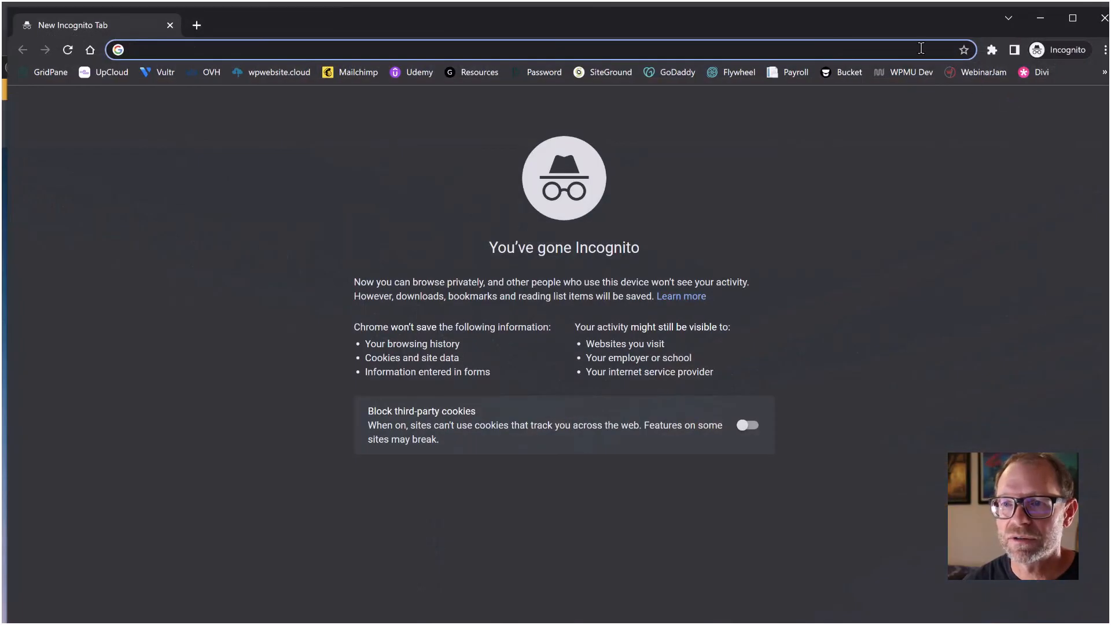
left_click_drag(871, 21, 864, 12)
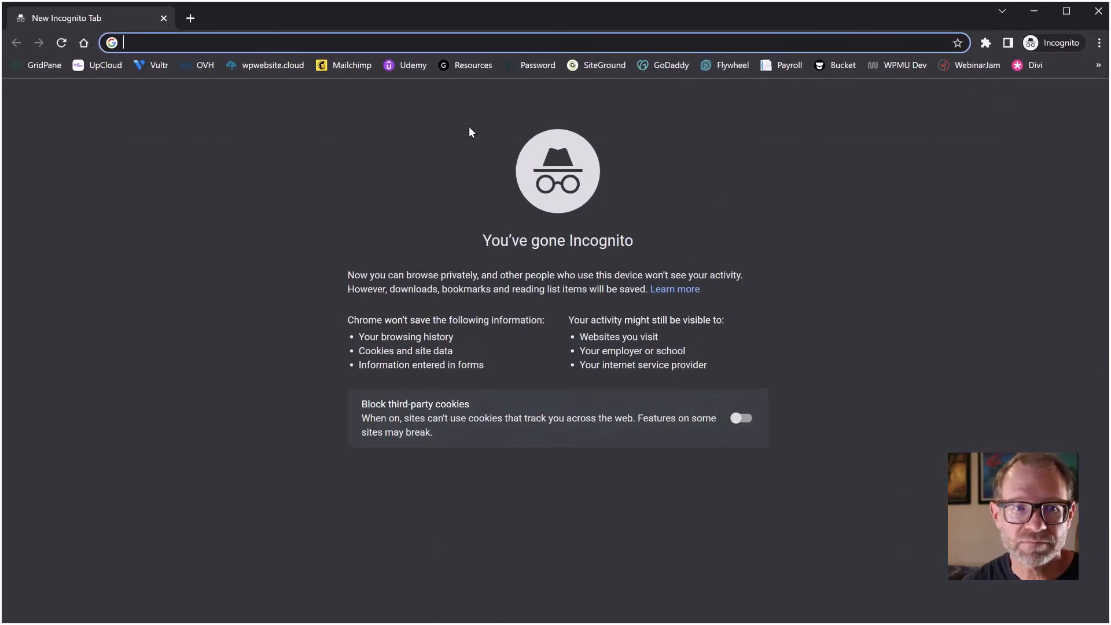
key("ctrl+v")
key("Return")
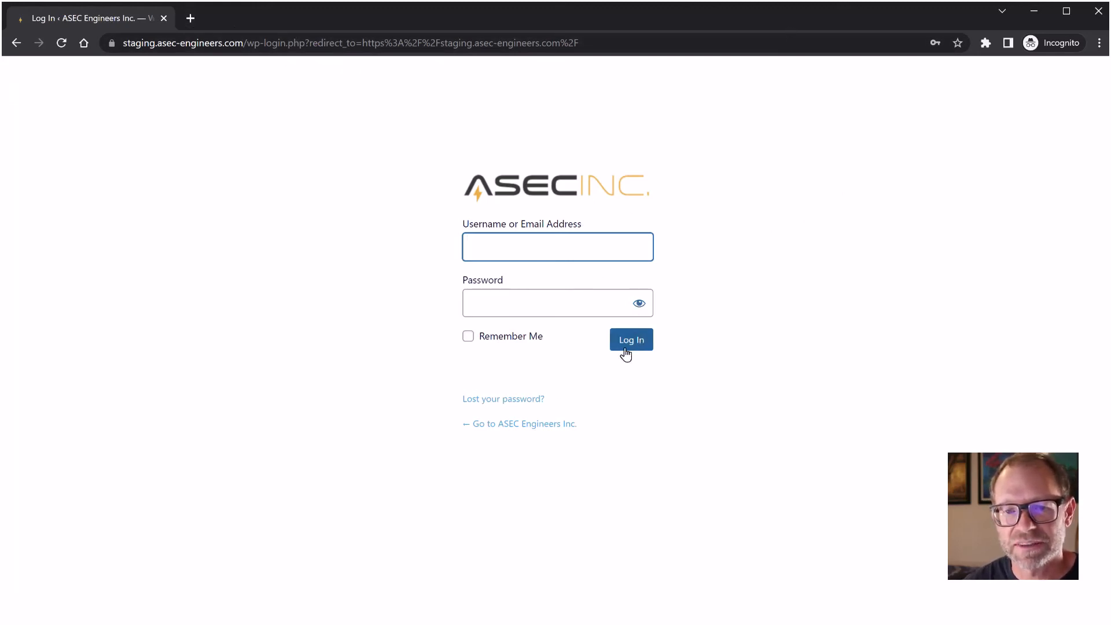
left_click(535, 249)
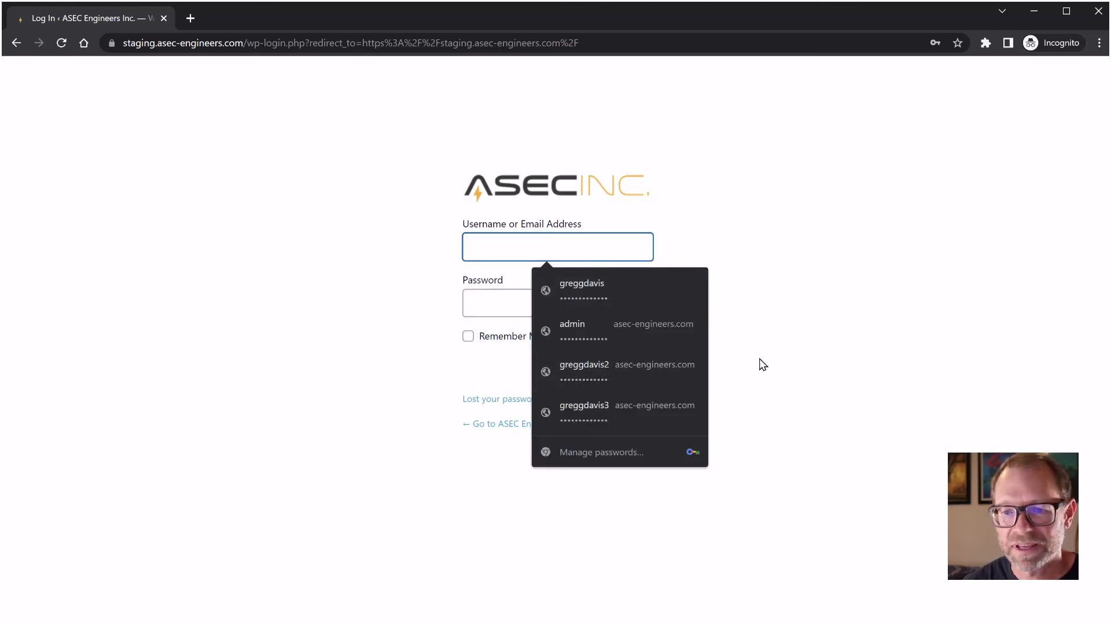
Switch back to the logged-in browser window, look at the staging home page, and return to the Update Plugins page.
key("alt+Tab")
key("super+Tab")
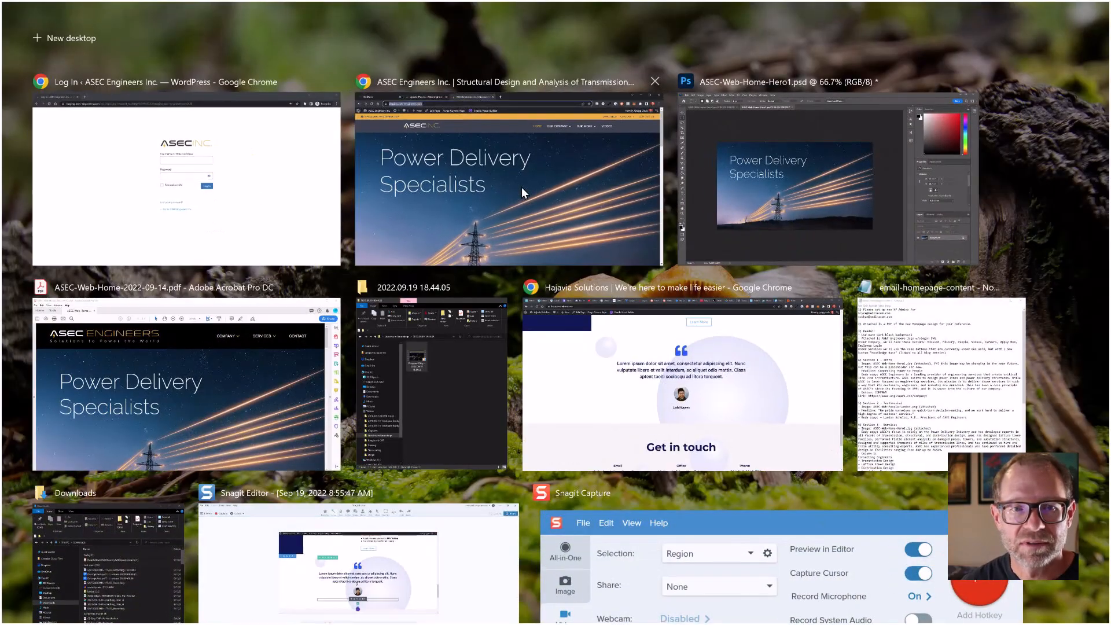
left_click(523, 187)
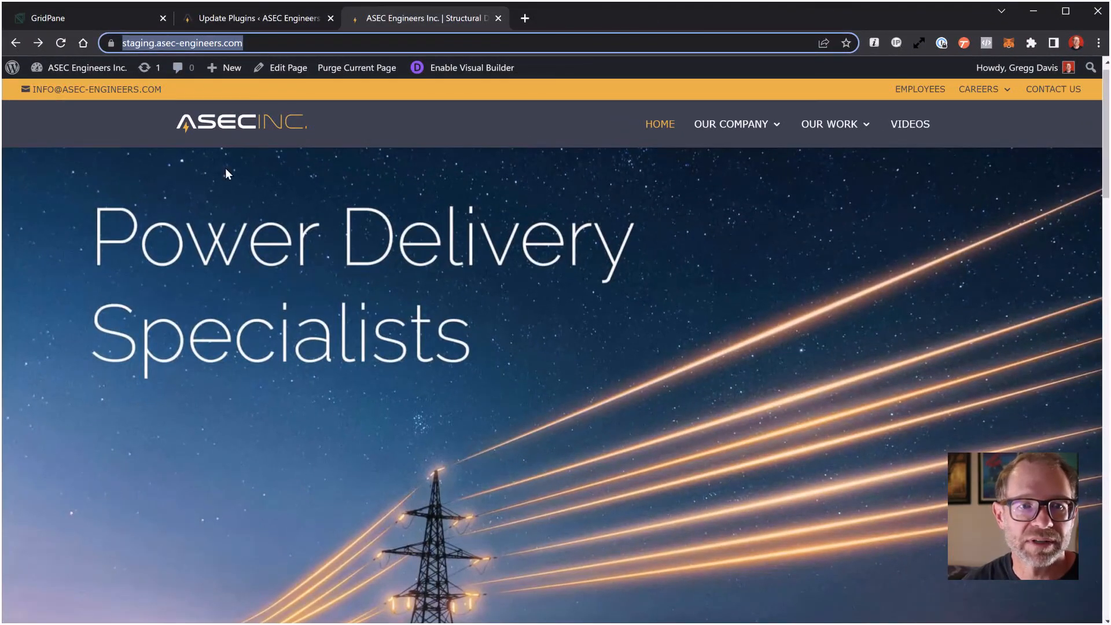
left_click(809, 266)
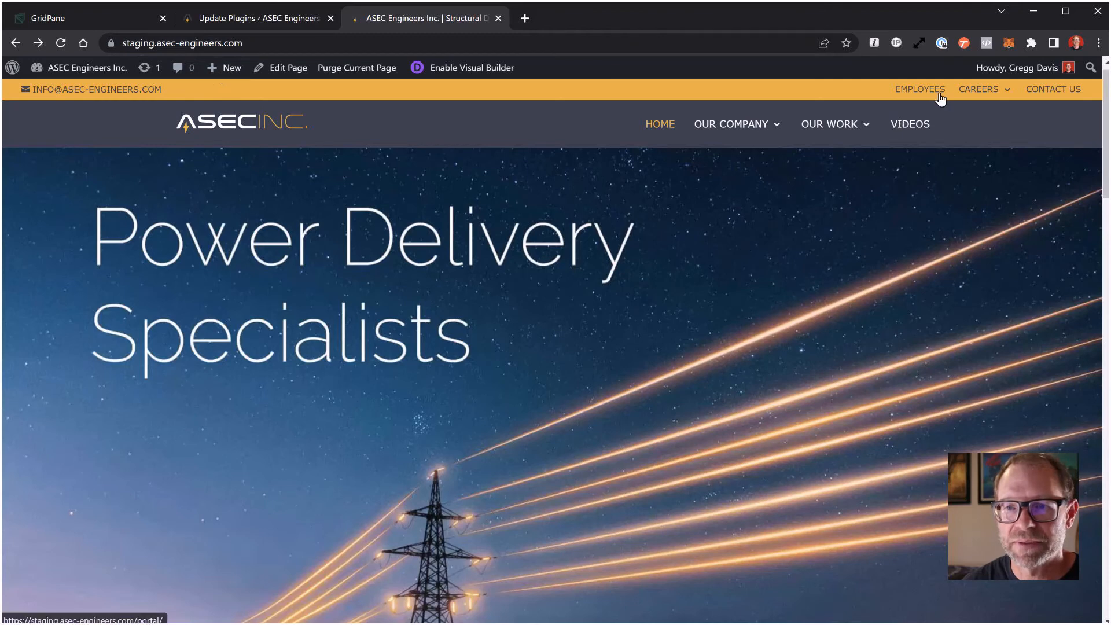
left_click(252, 16)
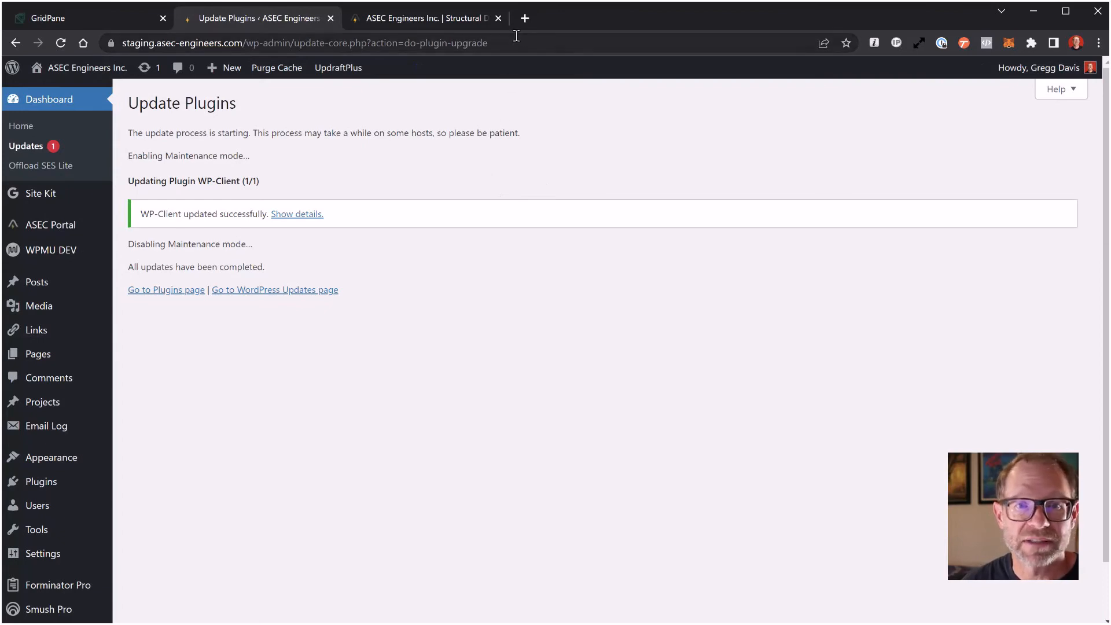
Open the live site asec-engineers.com in a new tab, look over its current home page, and close that tab.
left_click(526, 18)
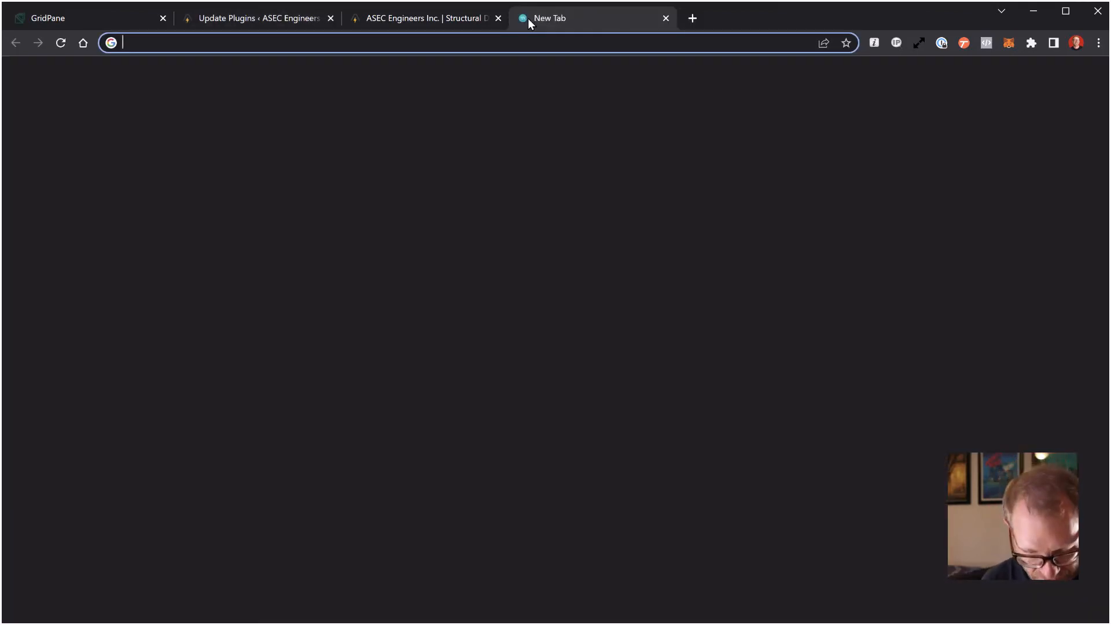
type("asec")
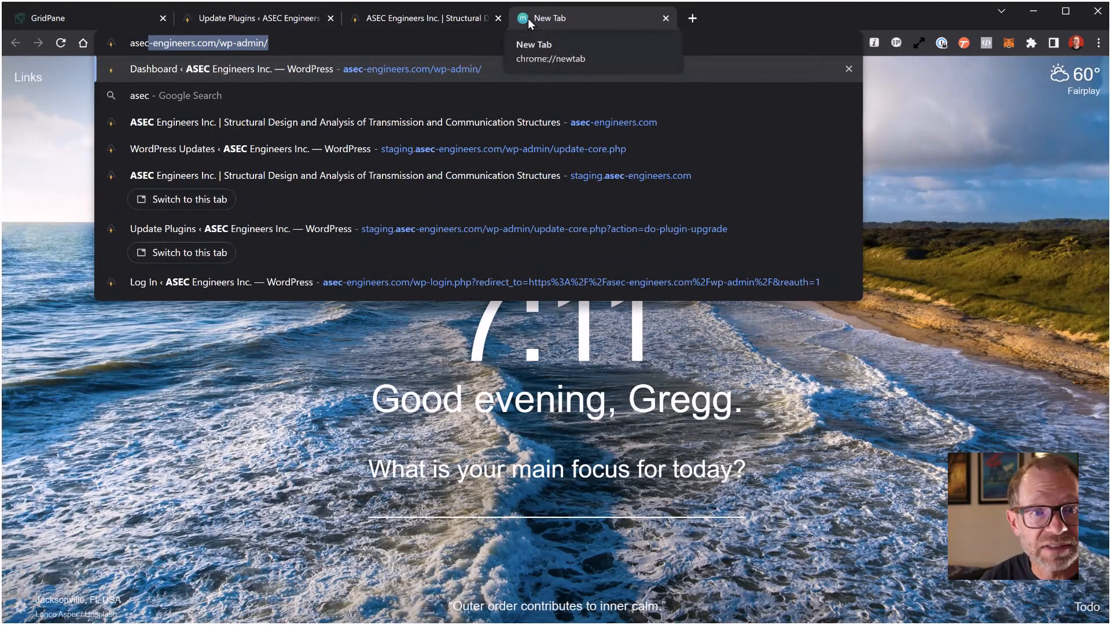
key("Down")
key("Down")
key("Return")
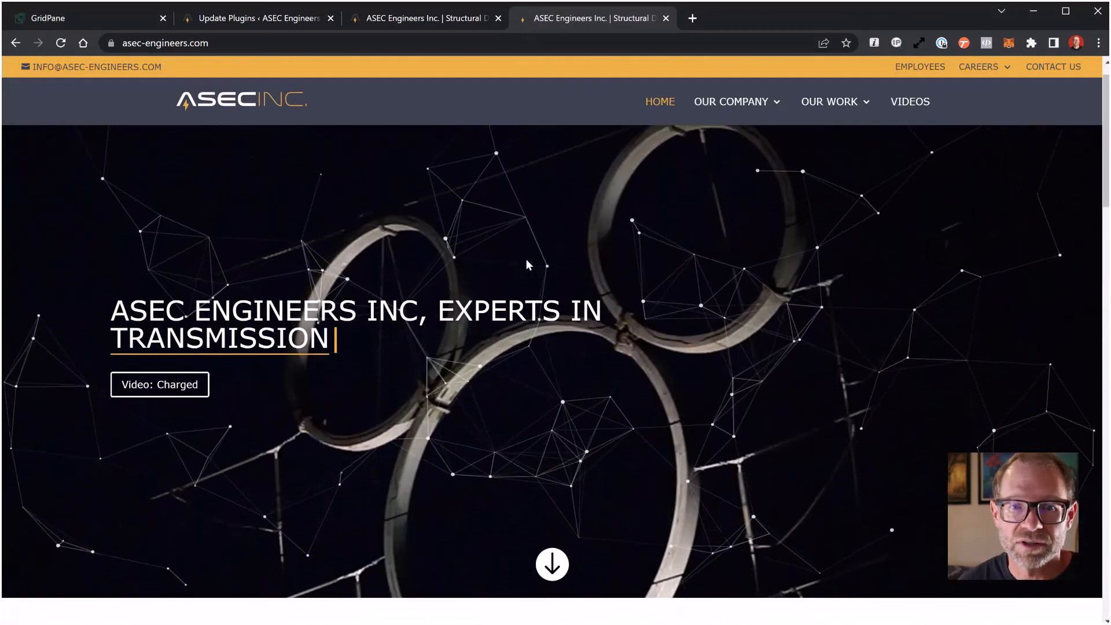
scroll(526, 259, "down", 4)
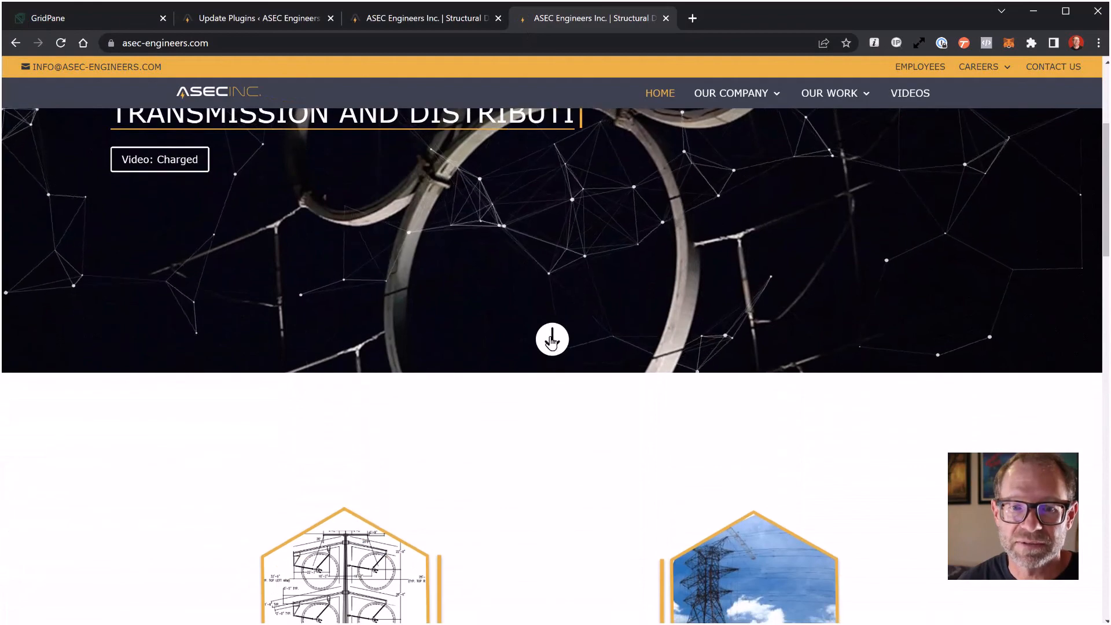
left_click(552, 341)
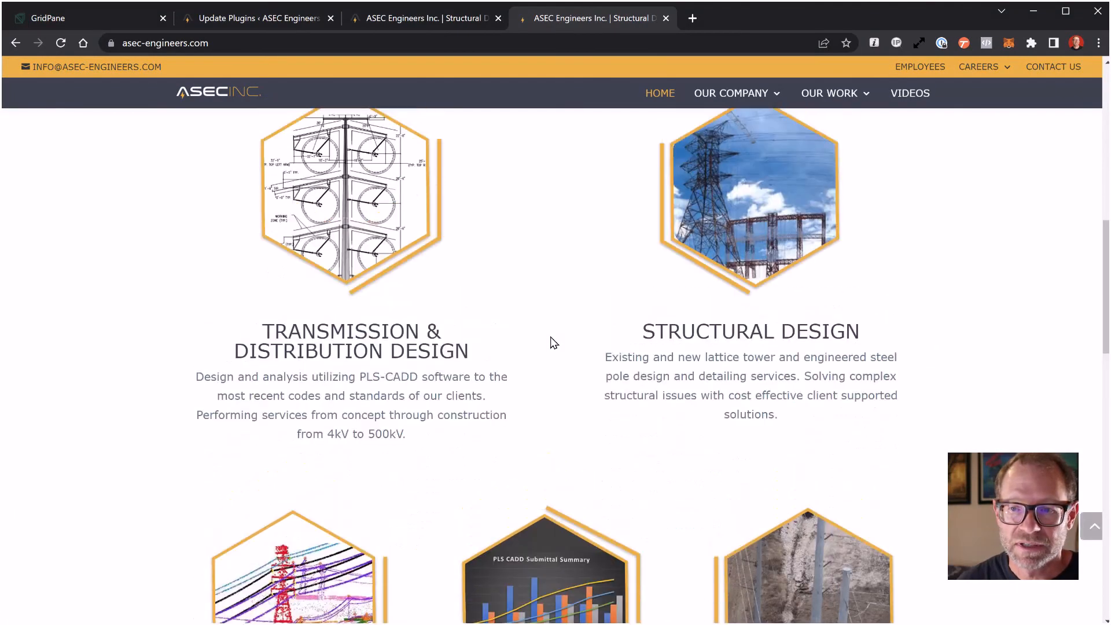
scroll(551, 338, "up", 10)
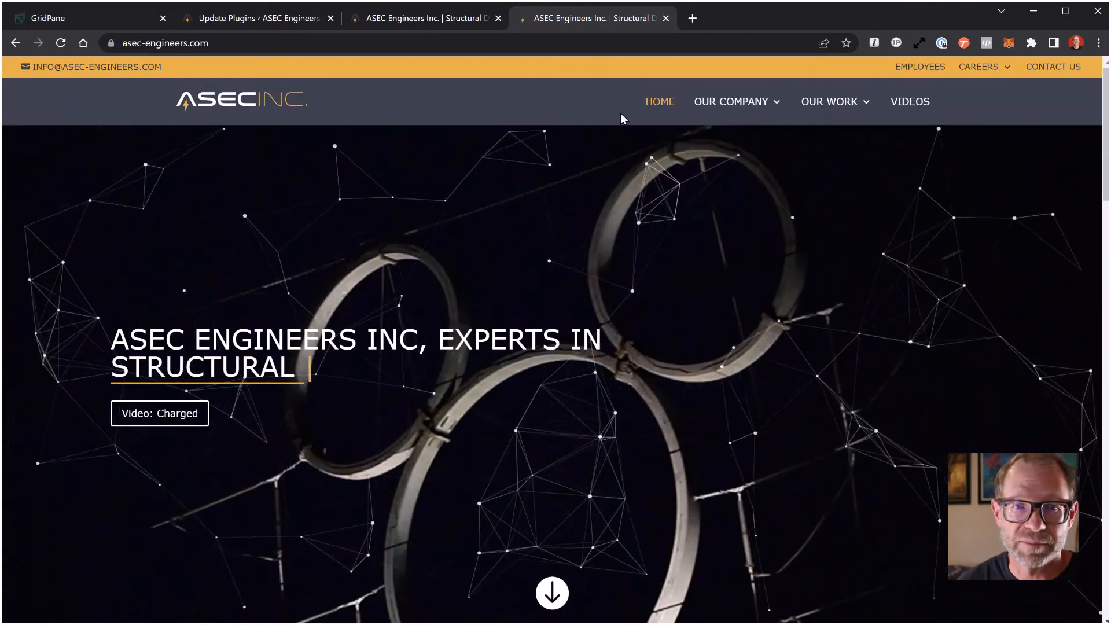
left_click(666, 19)
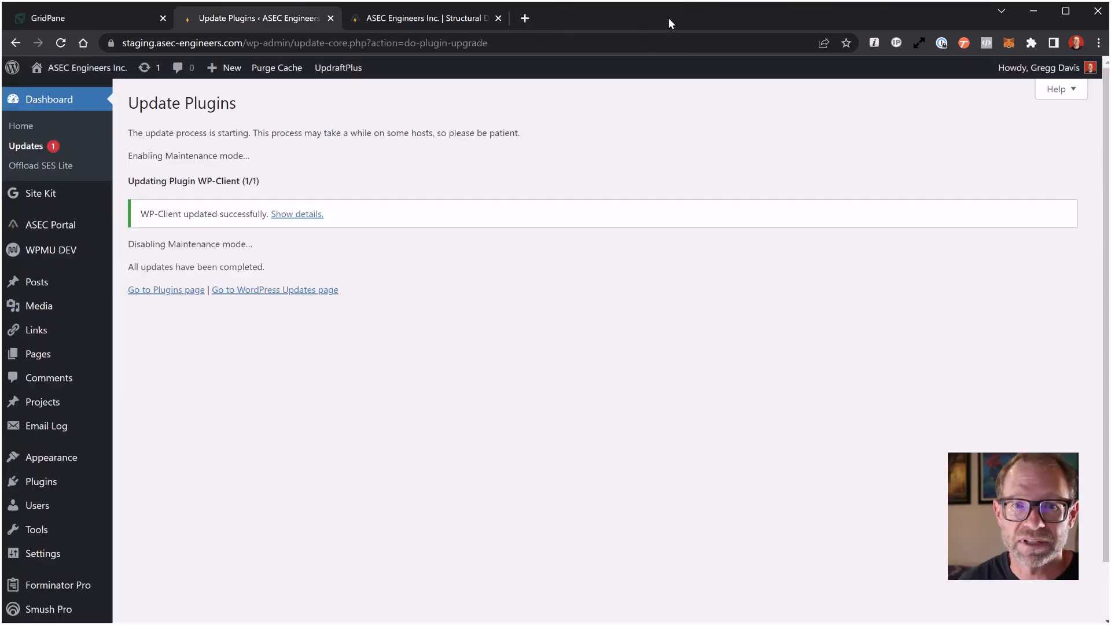
Return to the staging home page and look over its new hero section.
left_click(413, 19)
scroll(397, 215, "down", 3)
scroll(397, 217, "up", 3)
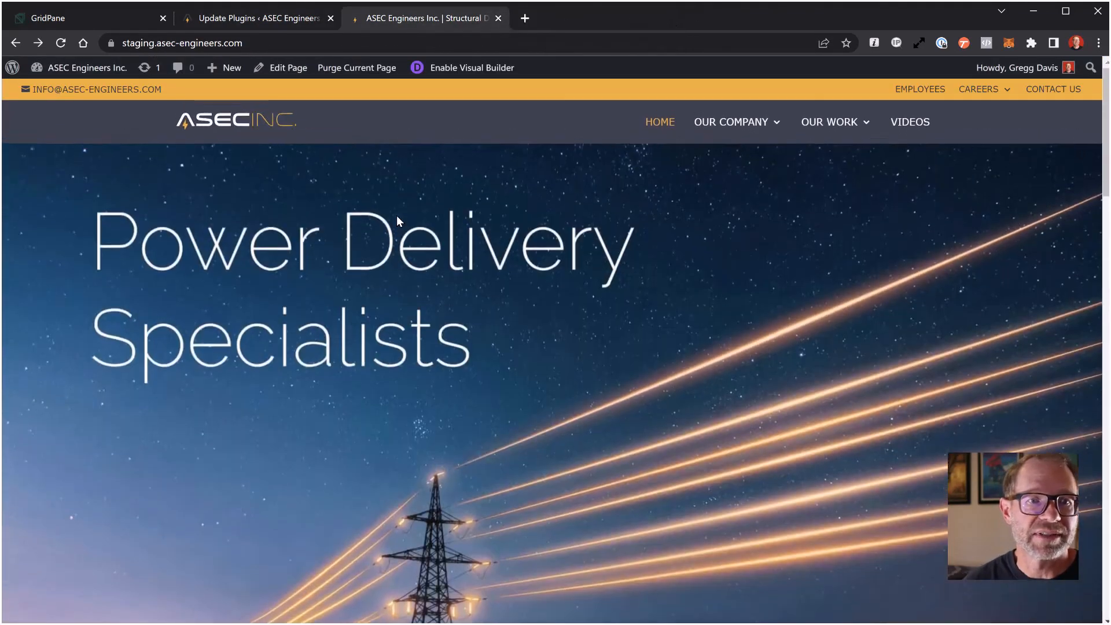
scroll(391, 360, "down", 5)
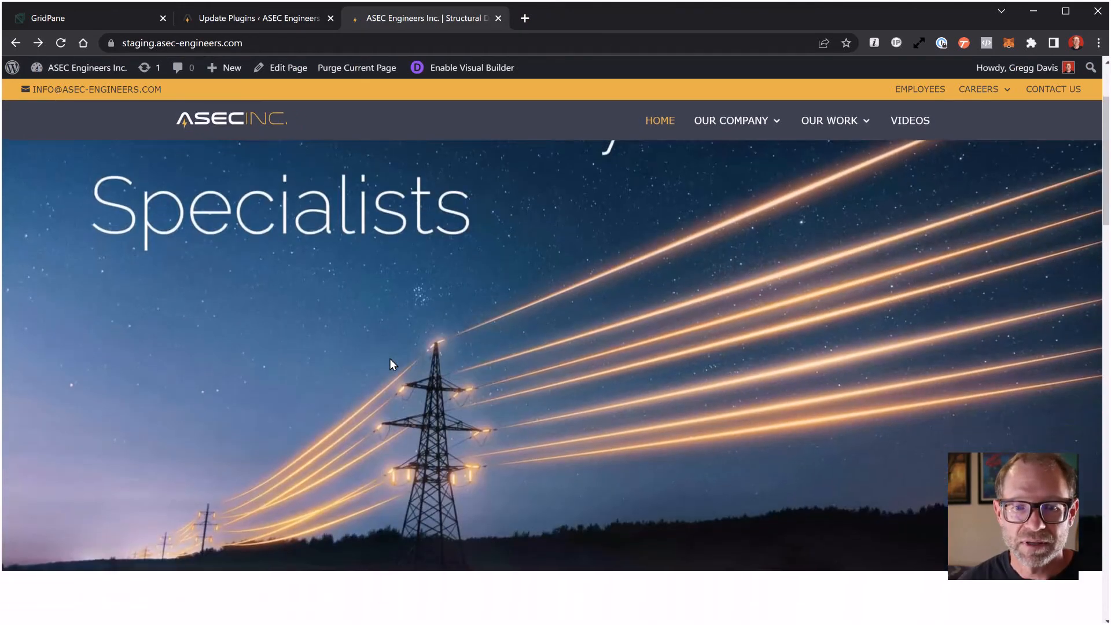
scroll(390, 360, "up", 4)
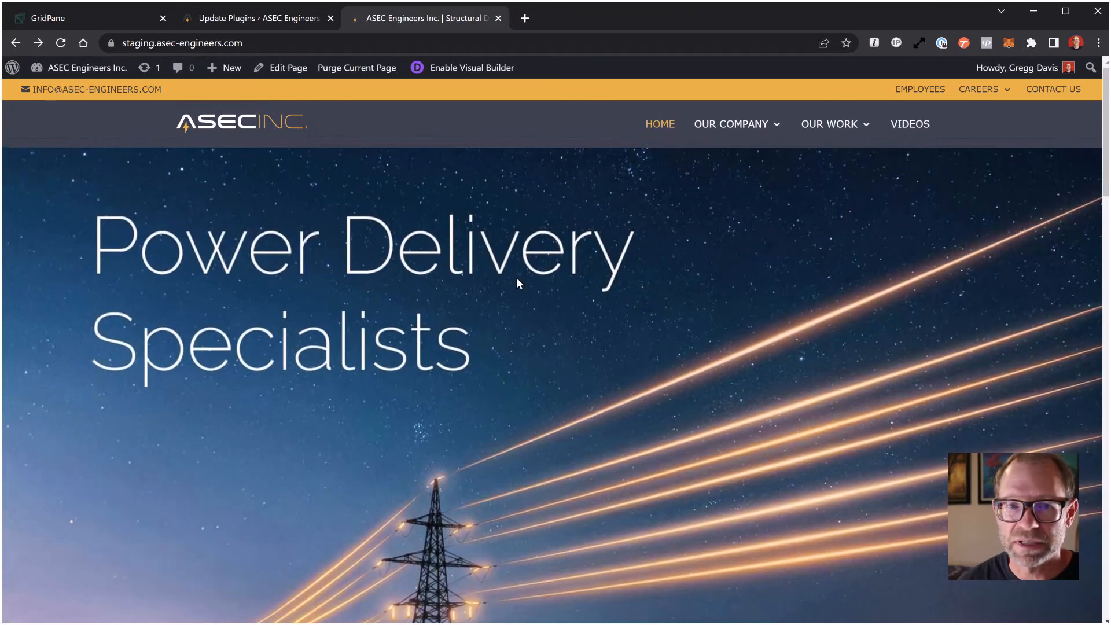
Update WordPress to version 6.0.2 from the WordPress Updates page and skim its What's New page.
left_click(255, 14)
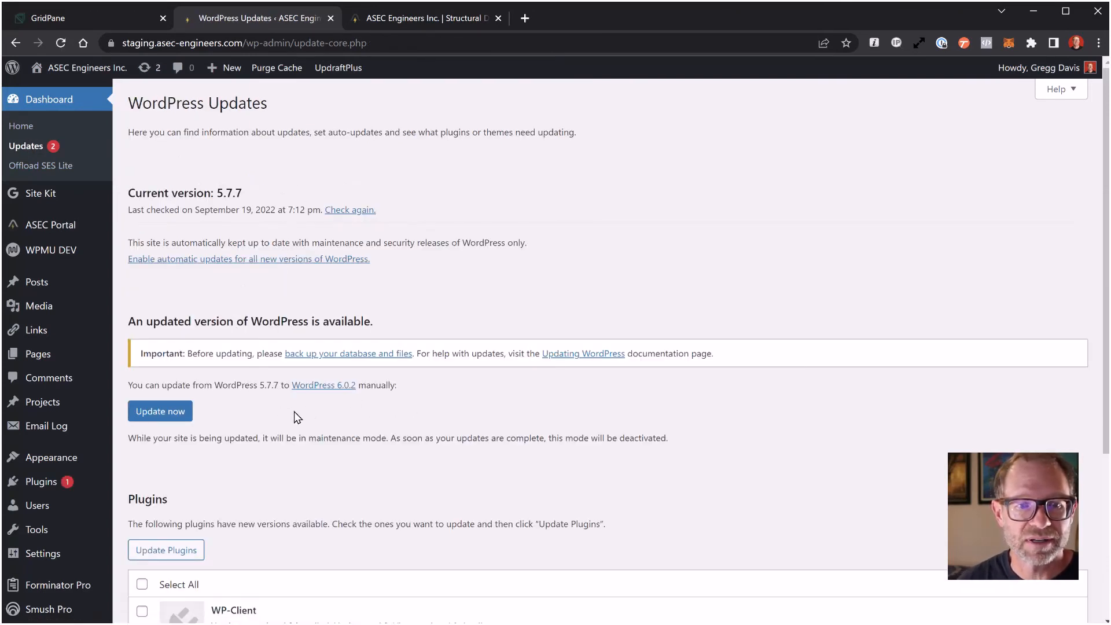
left_click(169, 411)
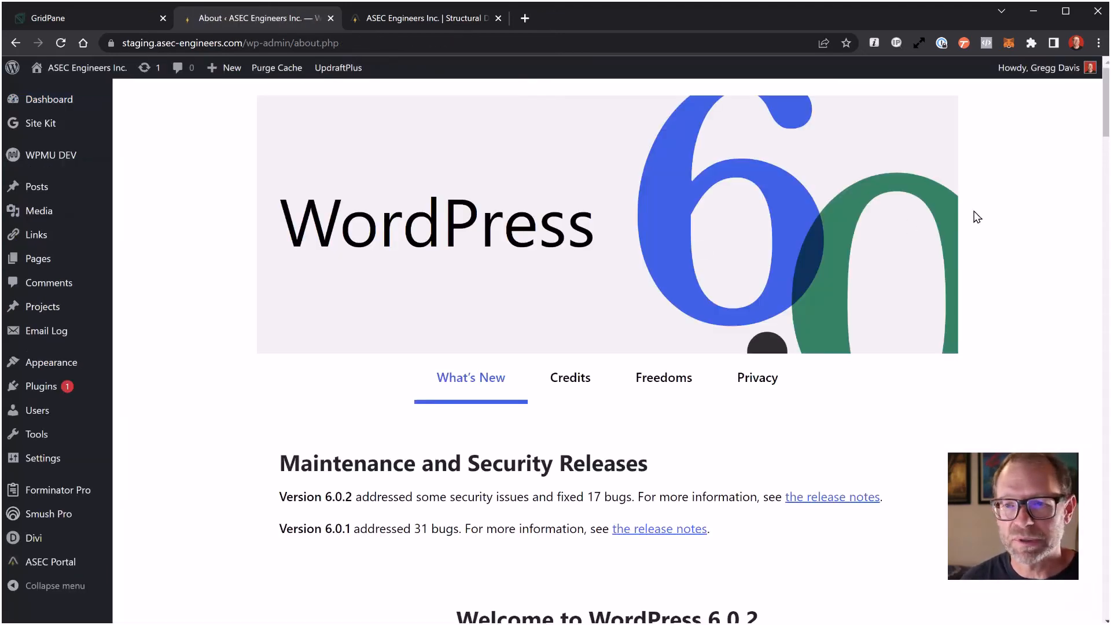
scroll(1026, 223, "down", 2)
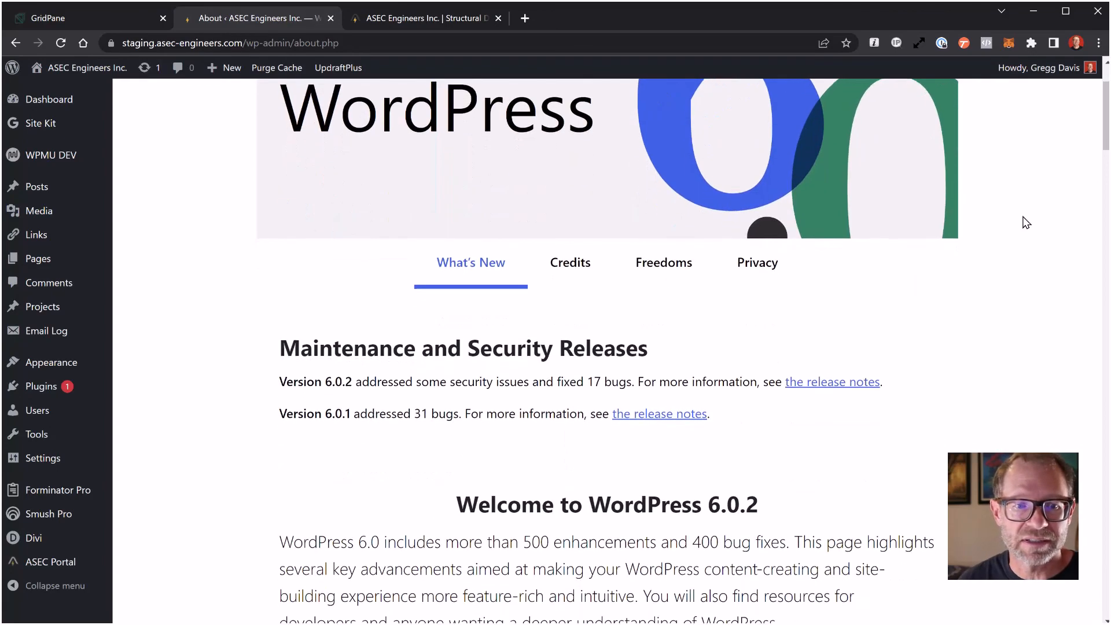
scroll(1026, 223, "down", 2)
scroll(1026, 223, "down", 4)
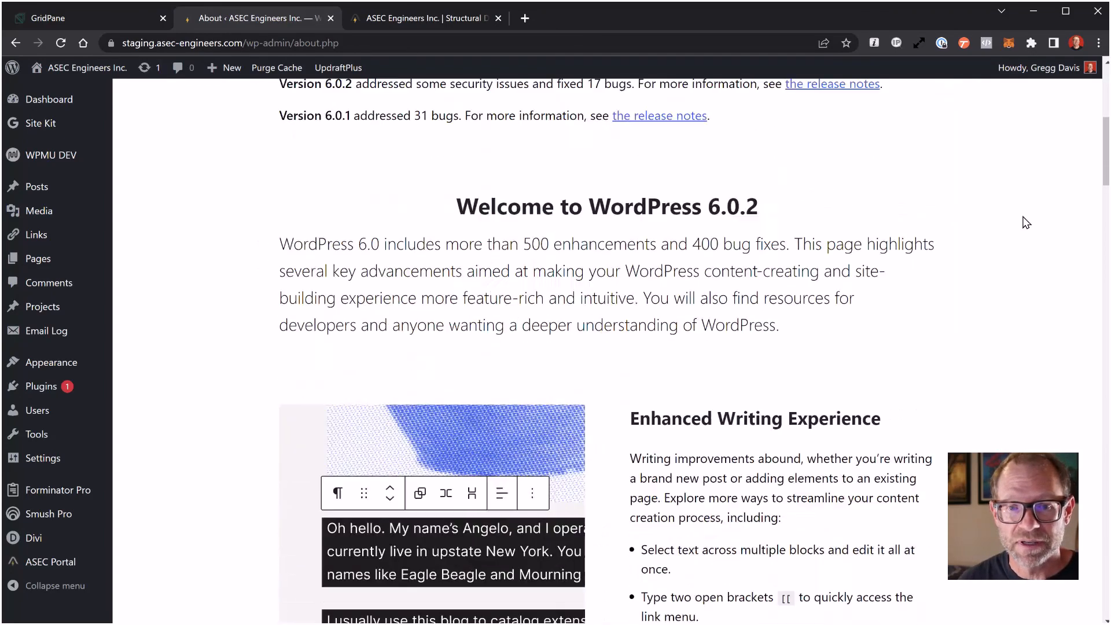
scroll(1027, 222, "up", 8)
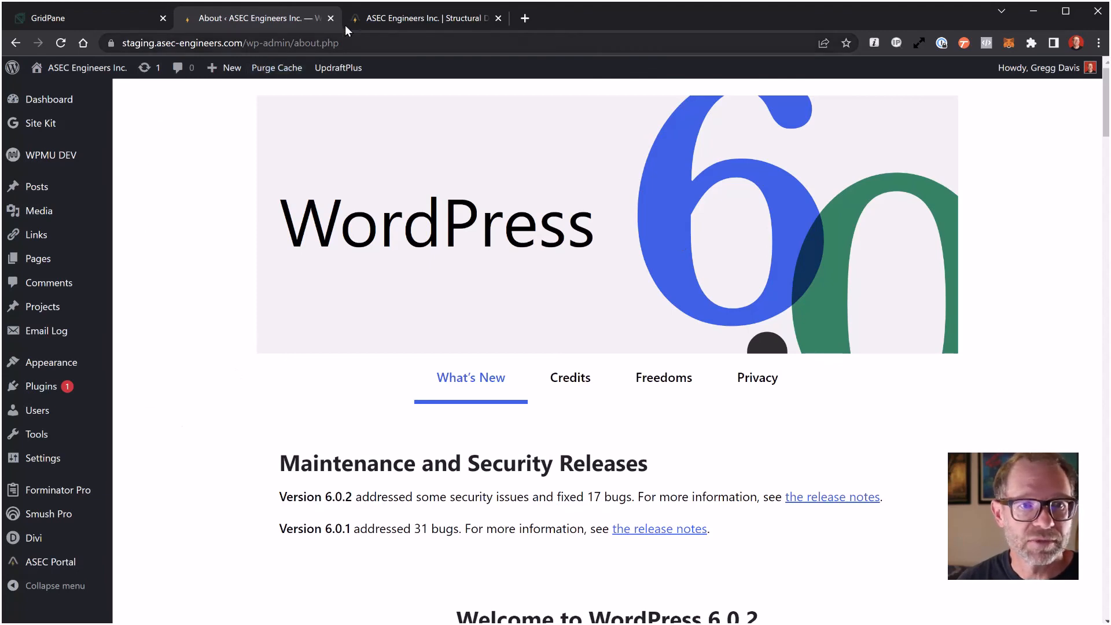
Reload the staging home page and check all its sections after the WordPress core update.
left_click(390, 17)
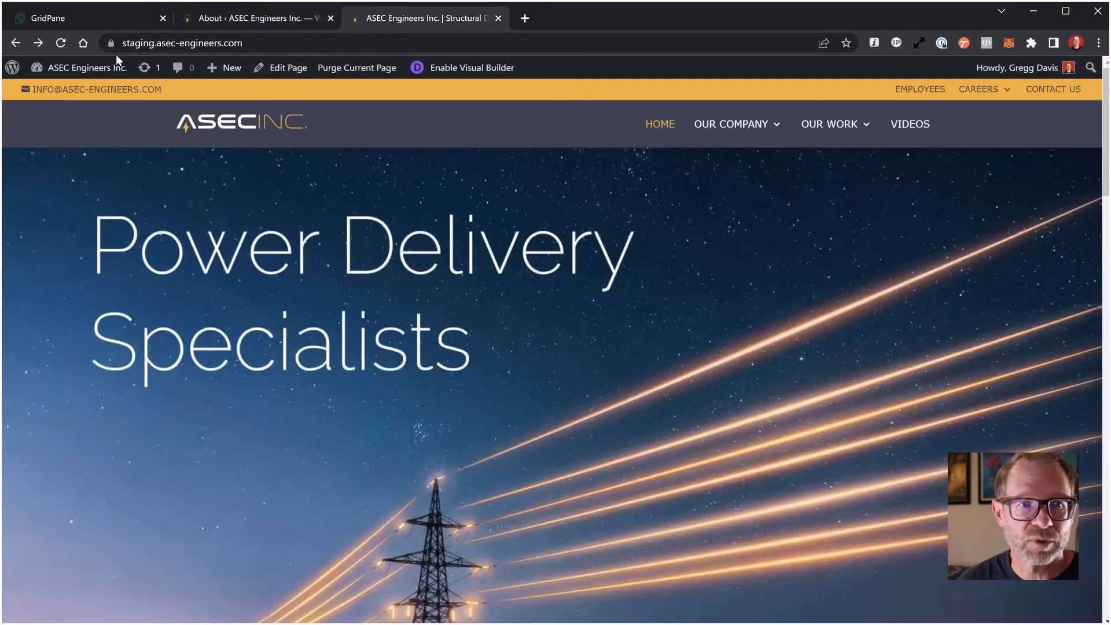
left_click(59, 46)
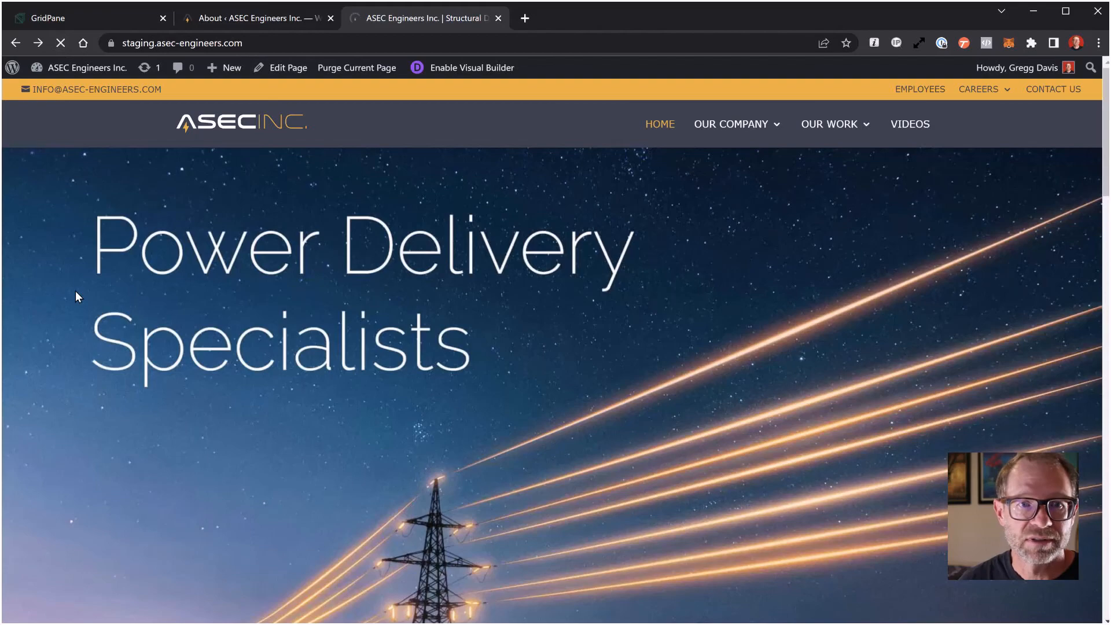
scroll(371, 383, "down", 5)
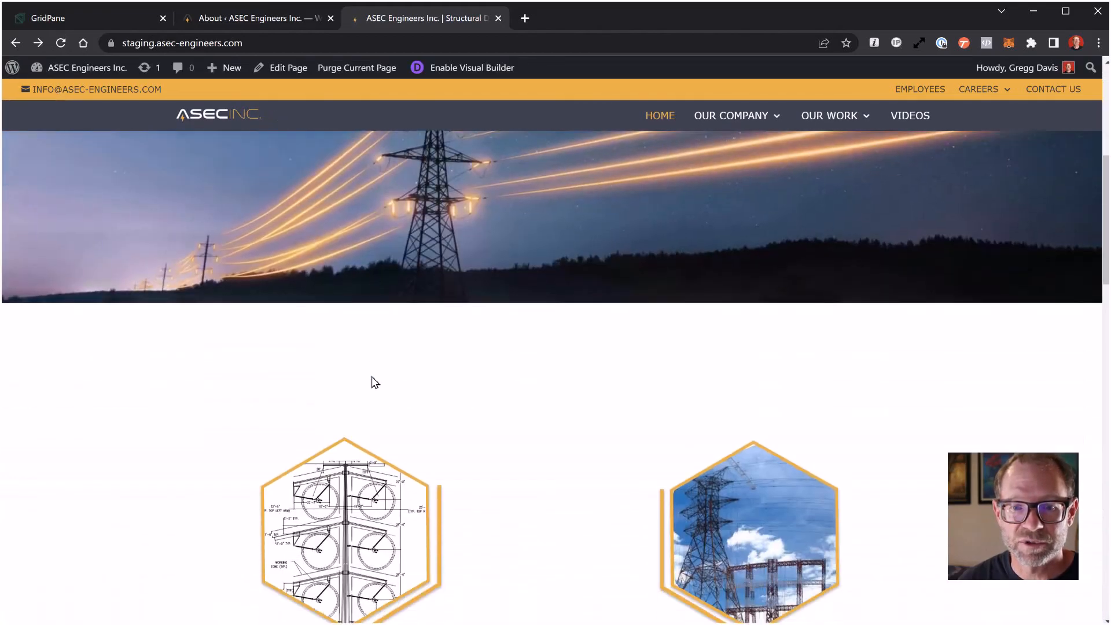
scroll(372, 376, "down", 9)
scroll(372, 376, "up", 15)
Check the site's Our History page, then return to the home page and look over its hero section.
mouse_move(744, 131)
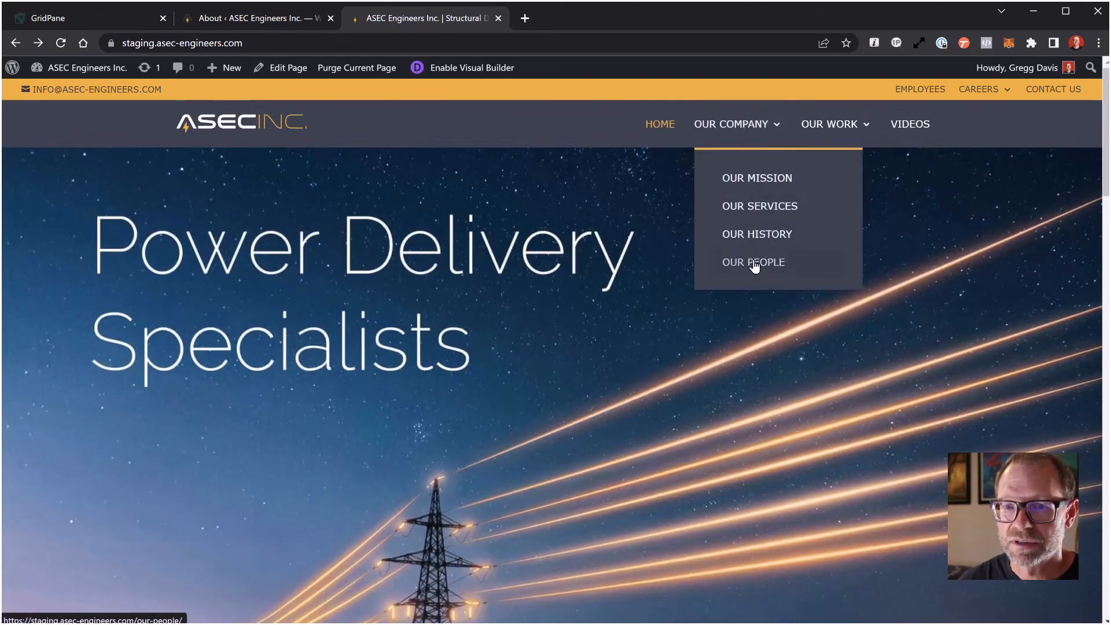
left_click(760, 241)
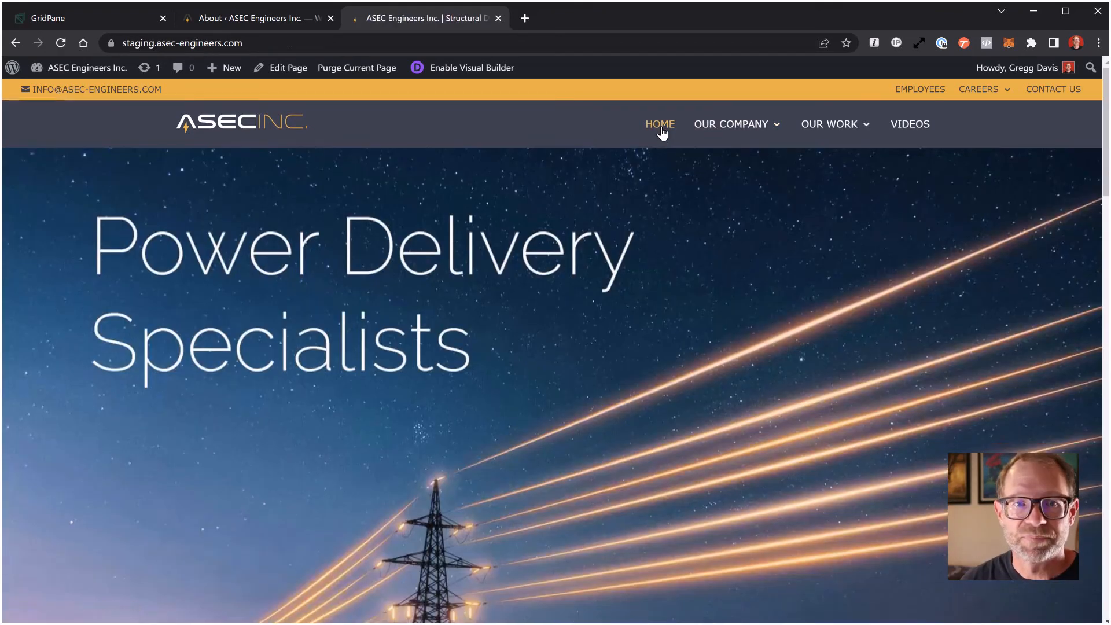
scroll(36, 372, "down", 5)
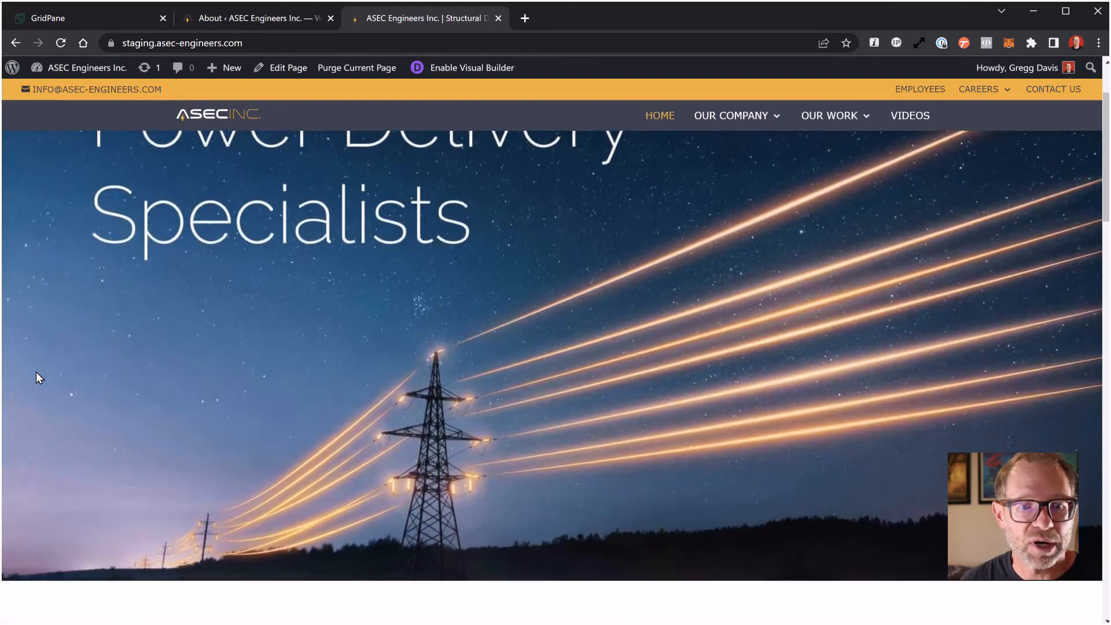
scroll(36, 372, "up", 7)
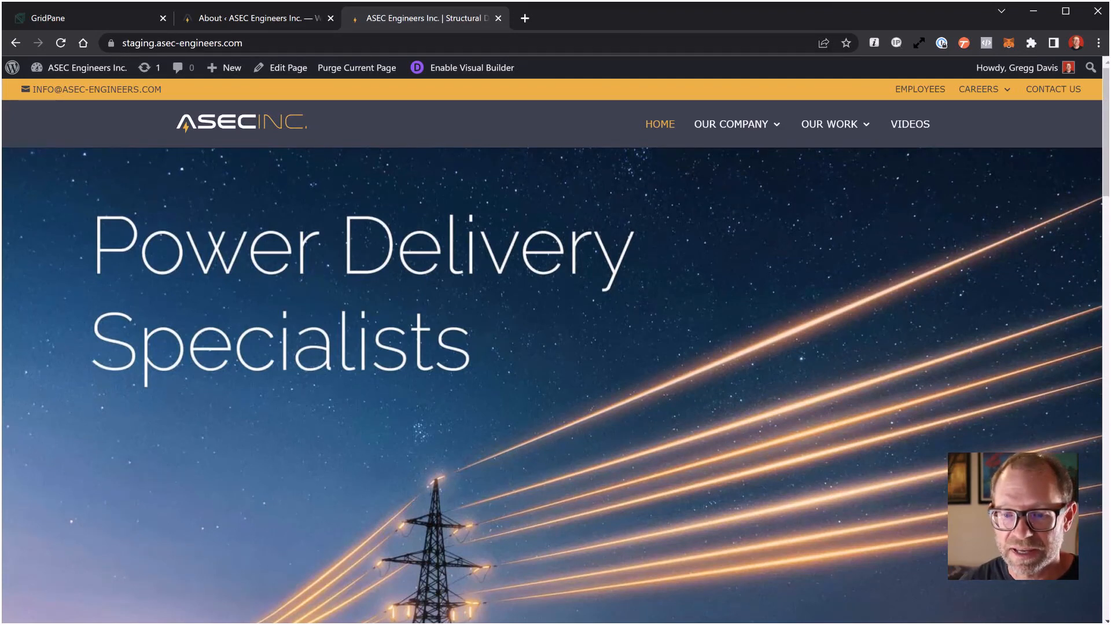
Switch to the email-homepage-content notes in Notepad, reposition the window, and read the header and section requirements.
key("alt+Tab")
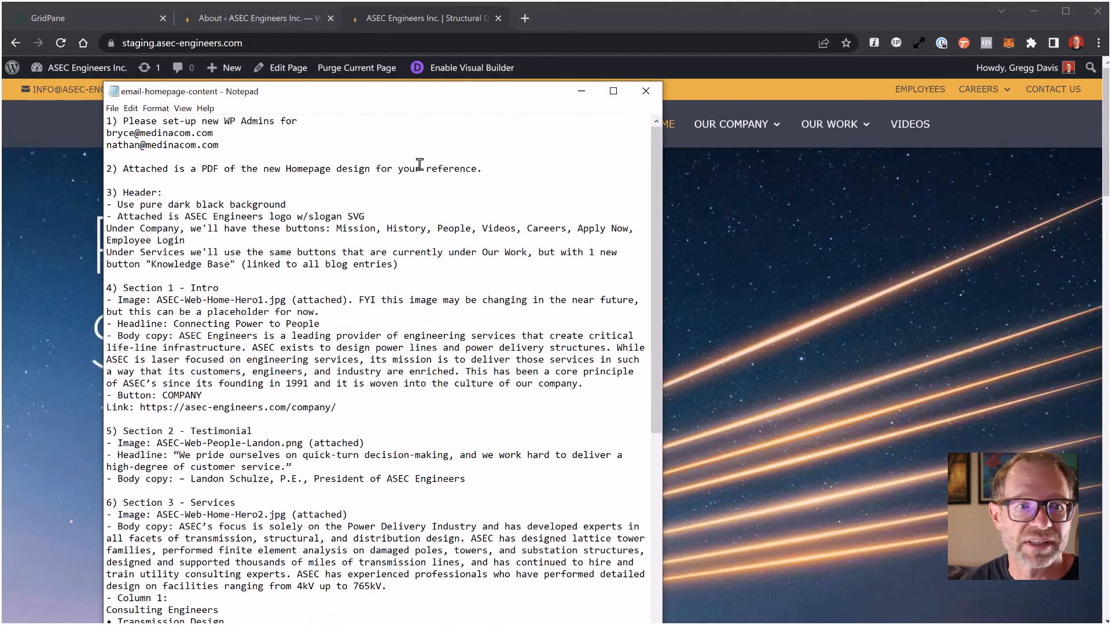
left_click_drag(421, 102, 384, 49)
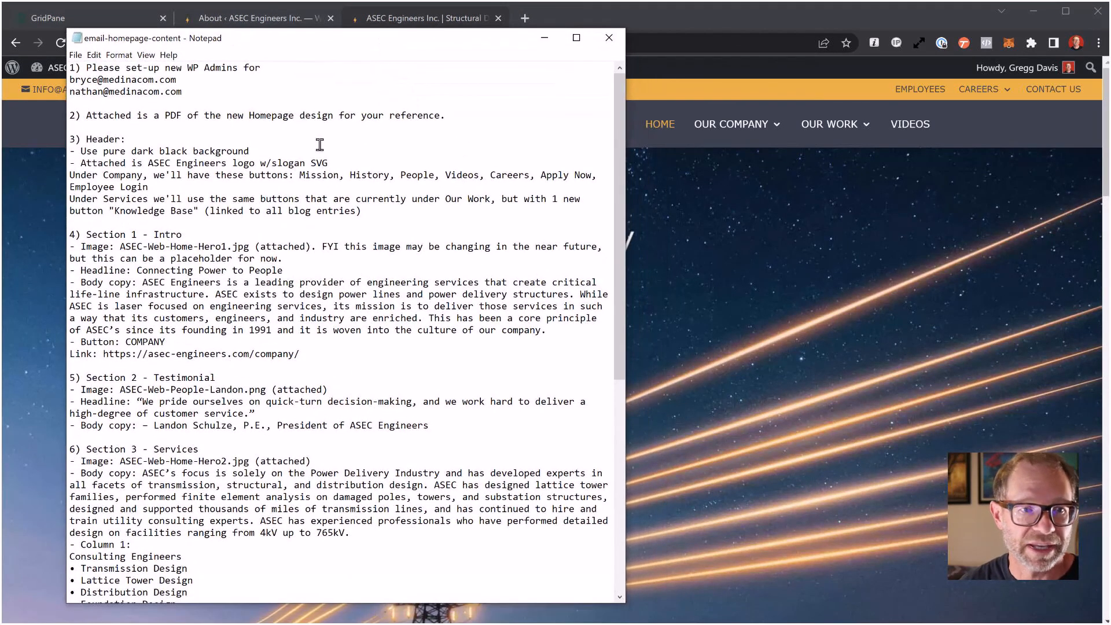
scroll(268, 186, "down", 1)
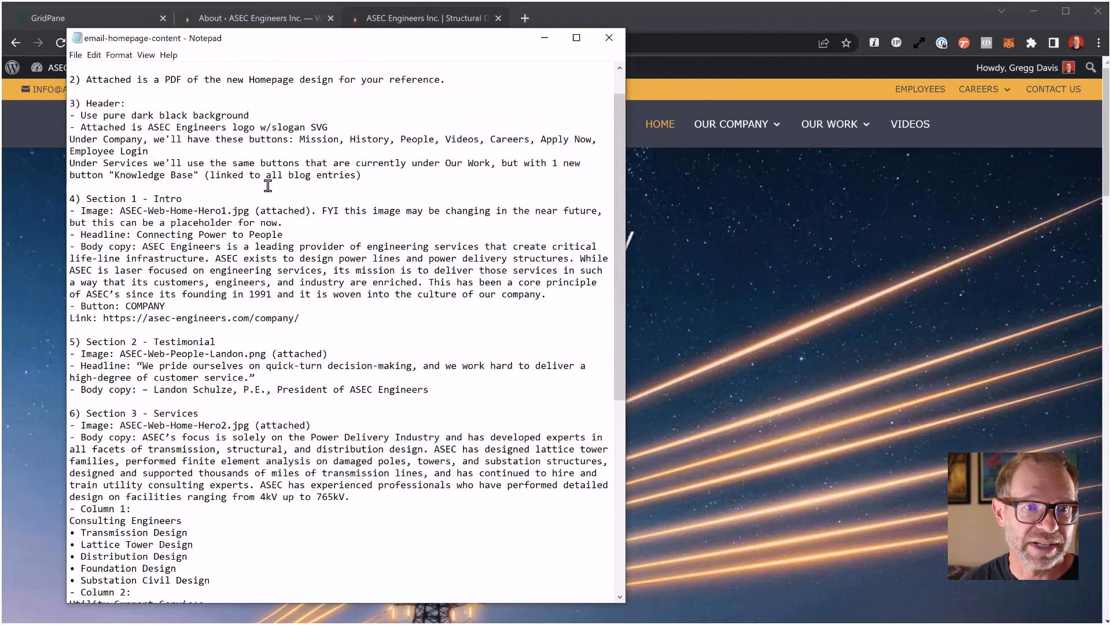
Review the homepage notes from the WP admin request through the section and footer requirements, and return to the staging home page in Chrome.
scroll(268, 186, "up", 1)
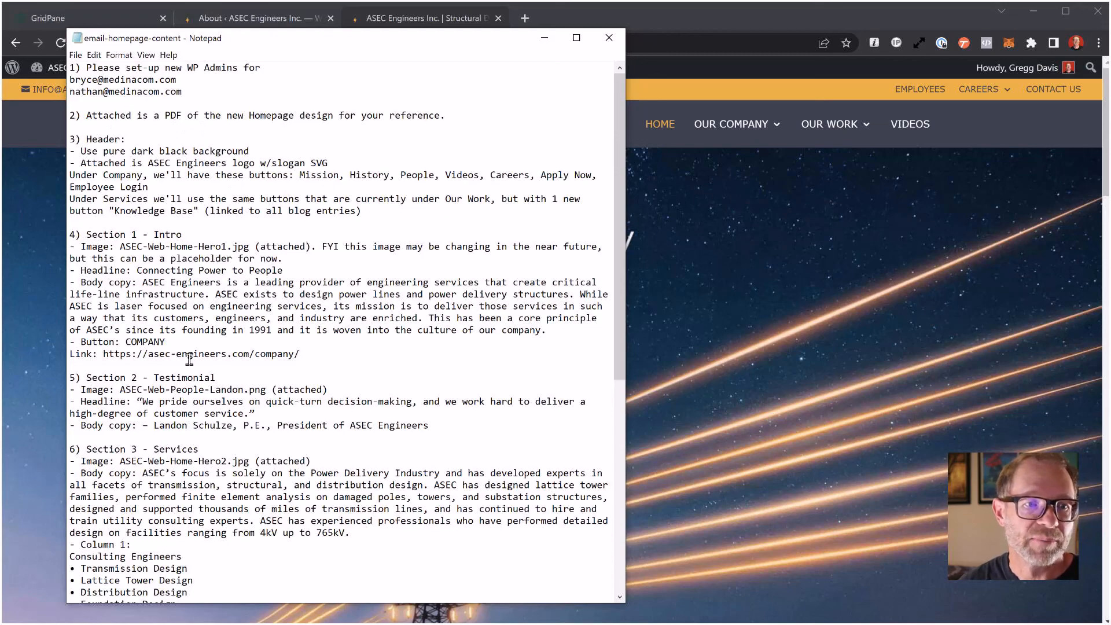
scroll(338, 288, "down", 3)
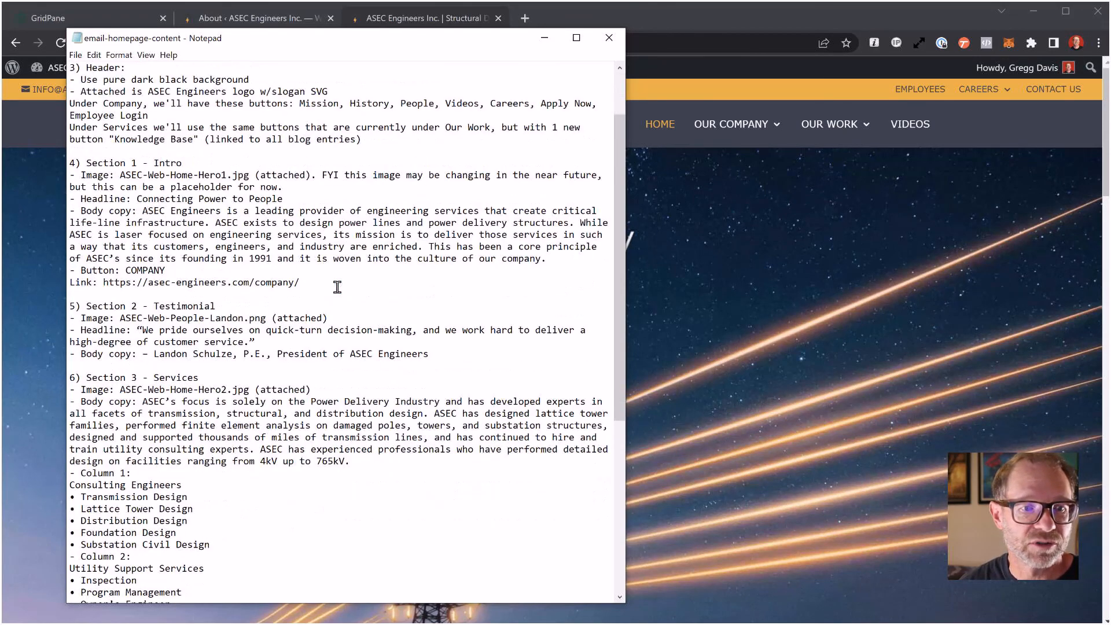
scroll(313, 345, "down", 4)
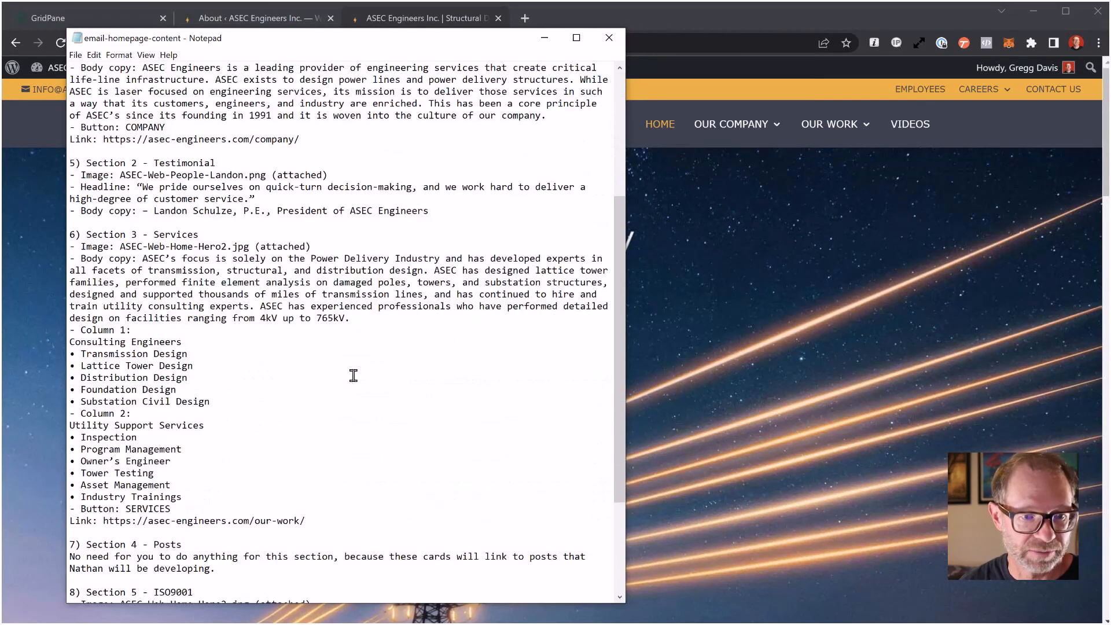
scroll(370, 445, "down", 4)
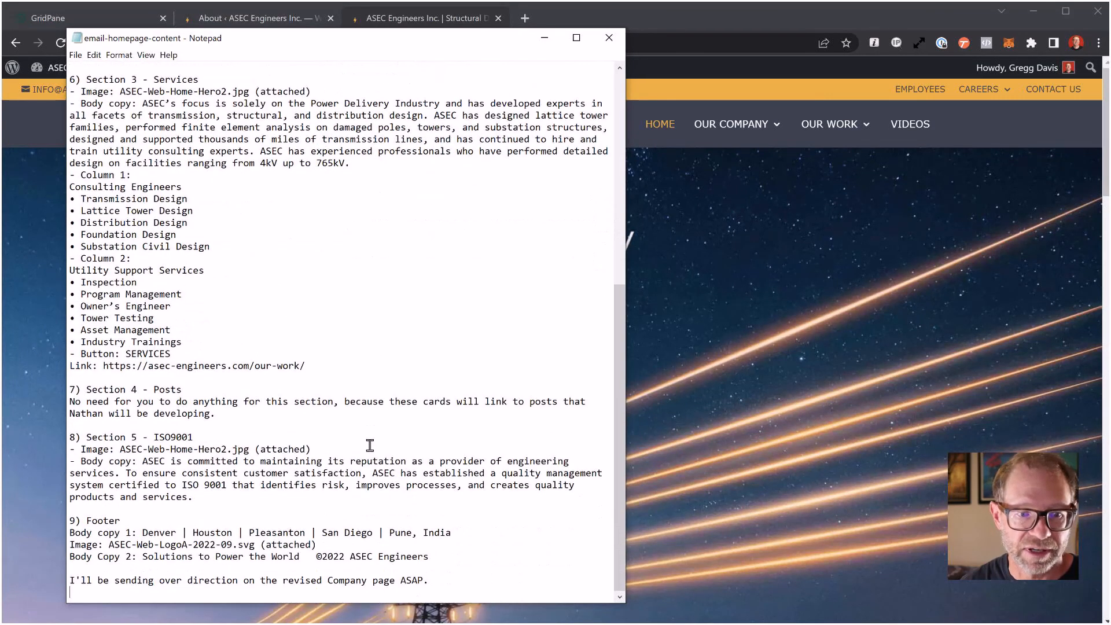
scroll(370, 445, "up", 10)
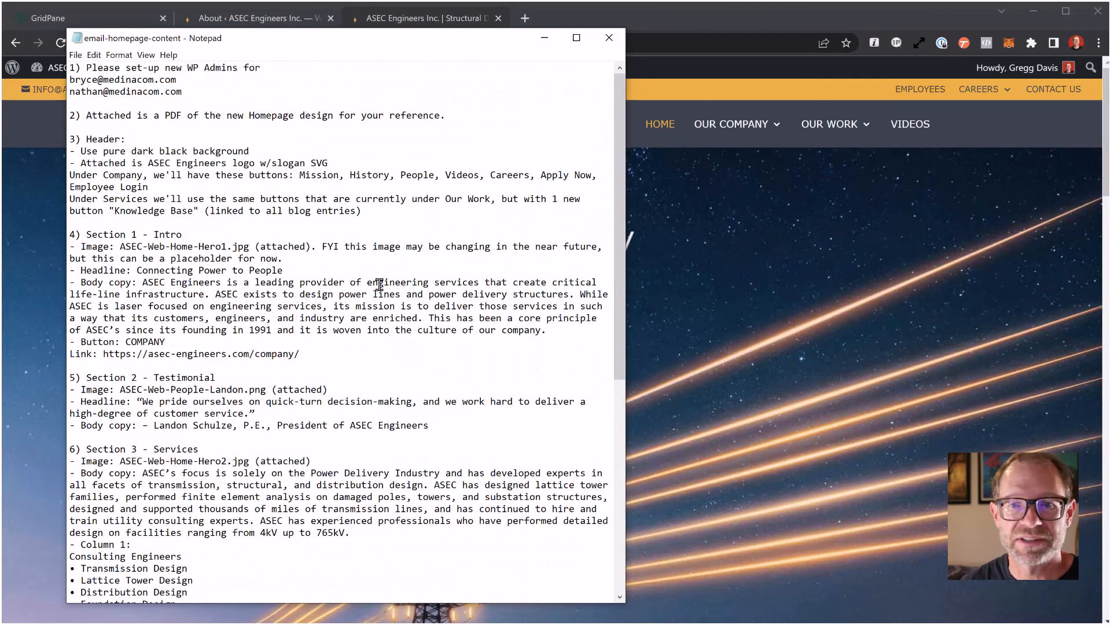
left_click(683, 16)
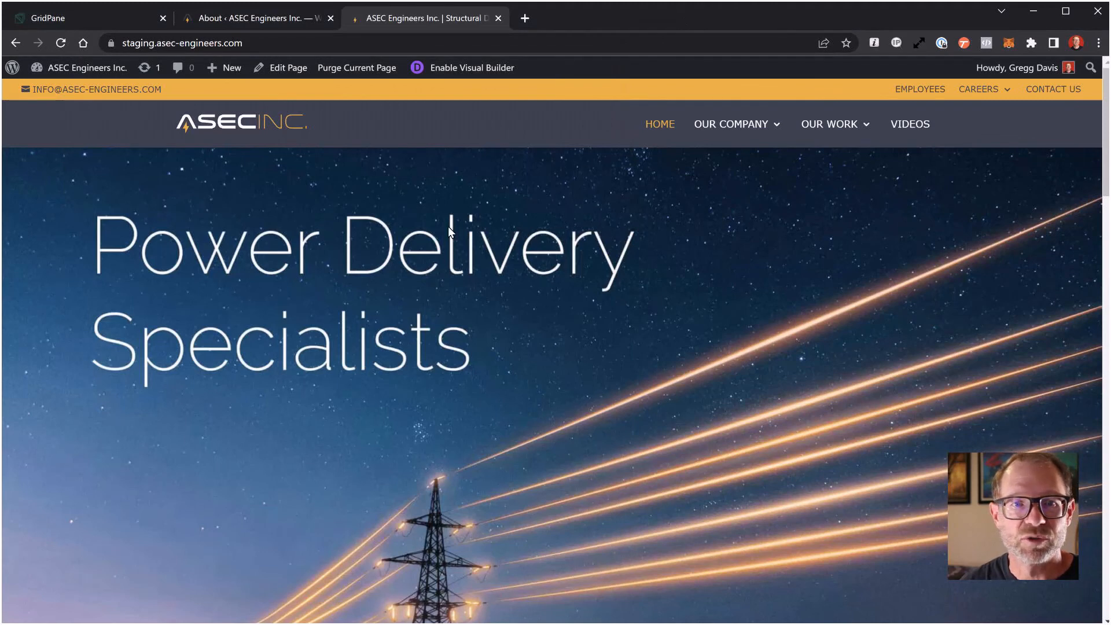